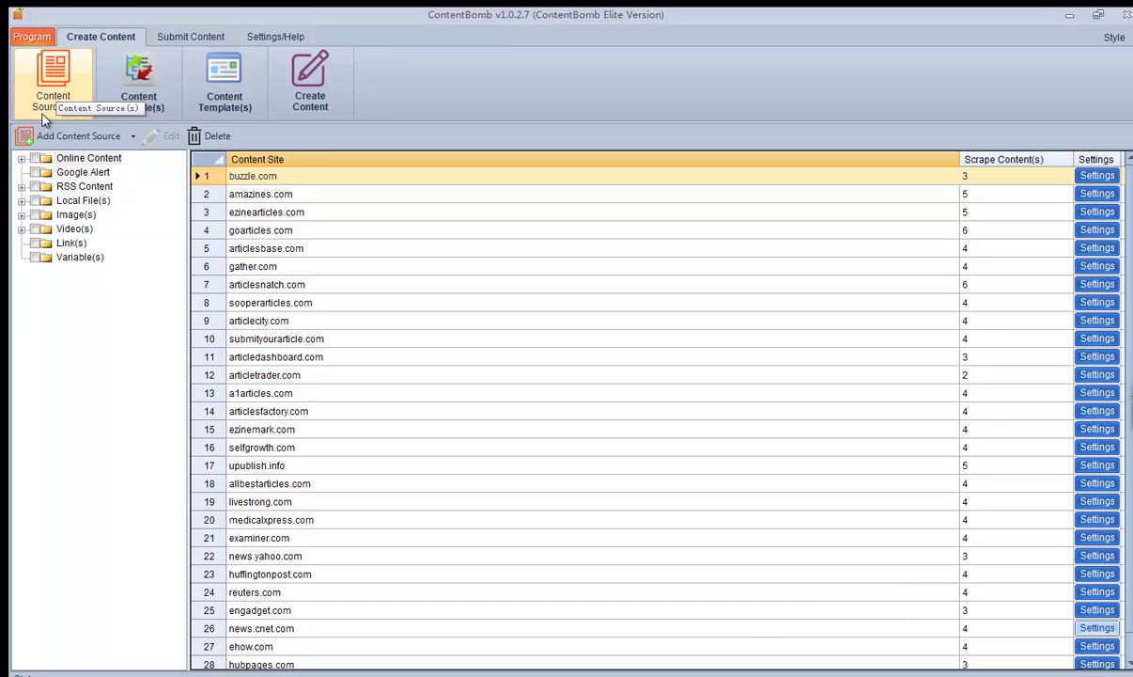
- Look through each content source category, from Online Content and Google Alert to Link(s) and Variable(s)
left_click(87, 159)
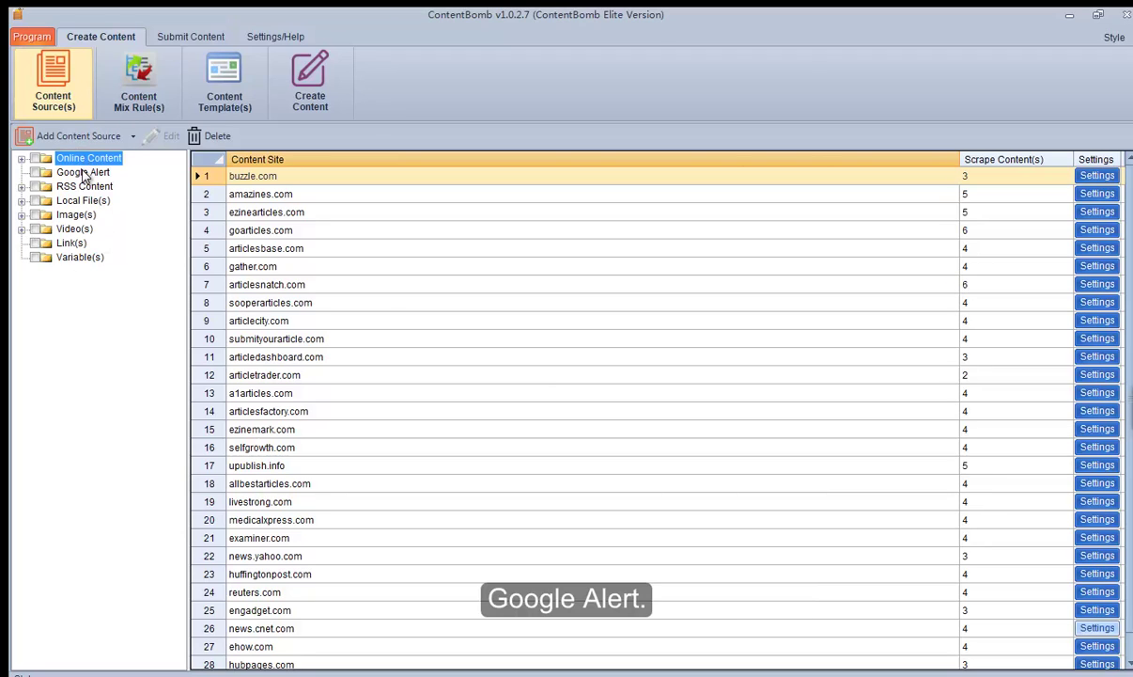
left_click(83, 173)
left_click(81, 188)
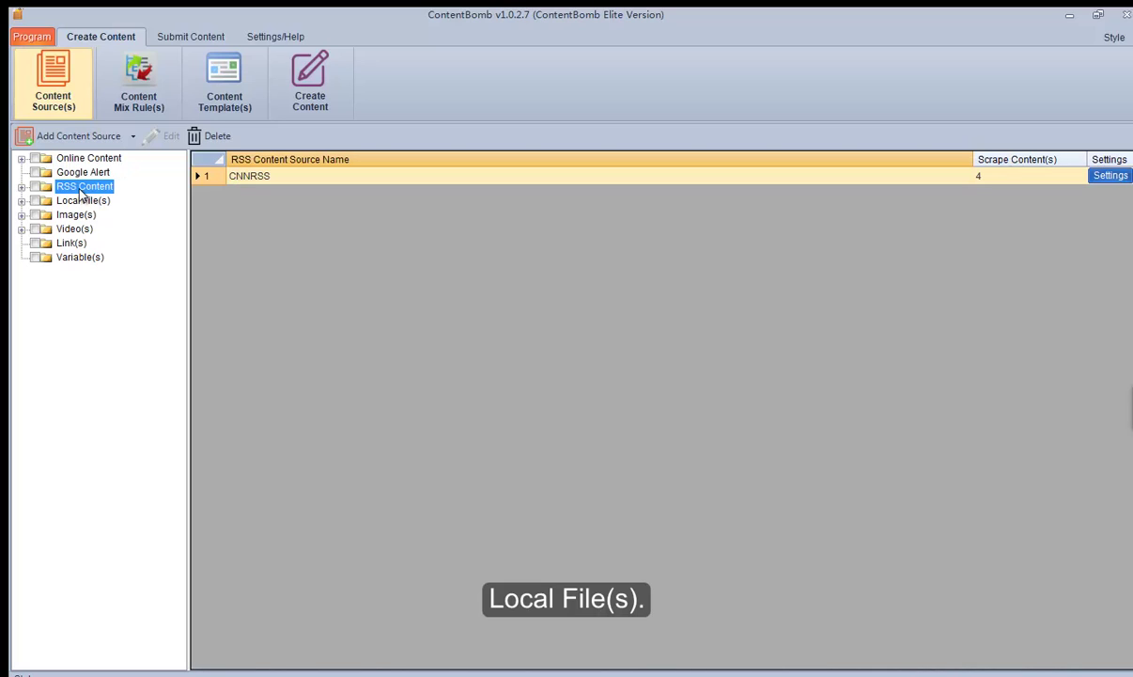
left_click(81, 202)
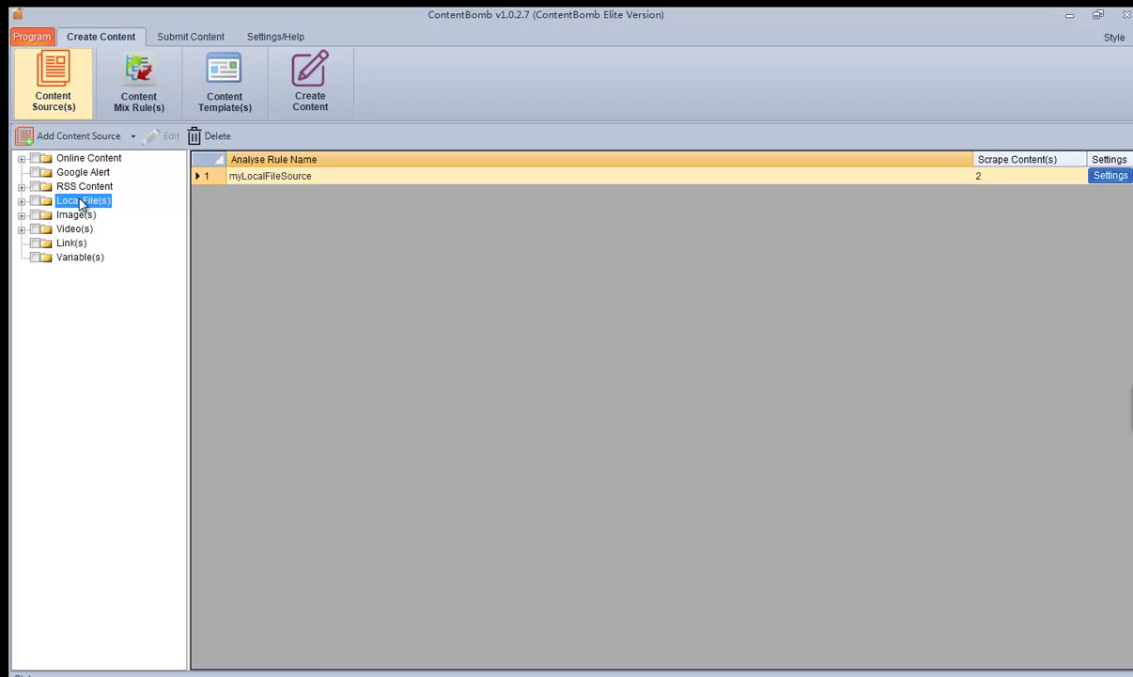
left_click(84, 217)
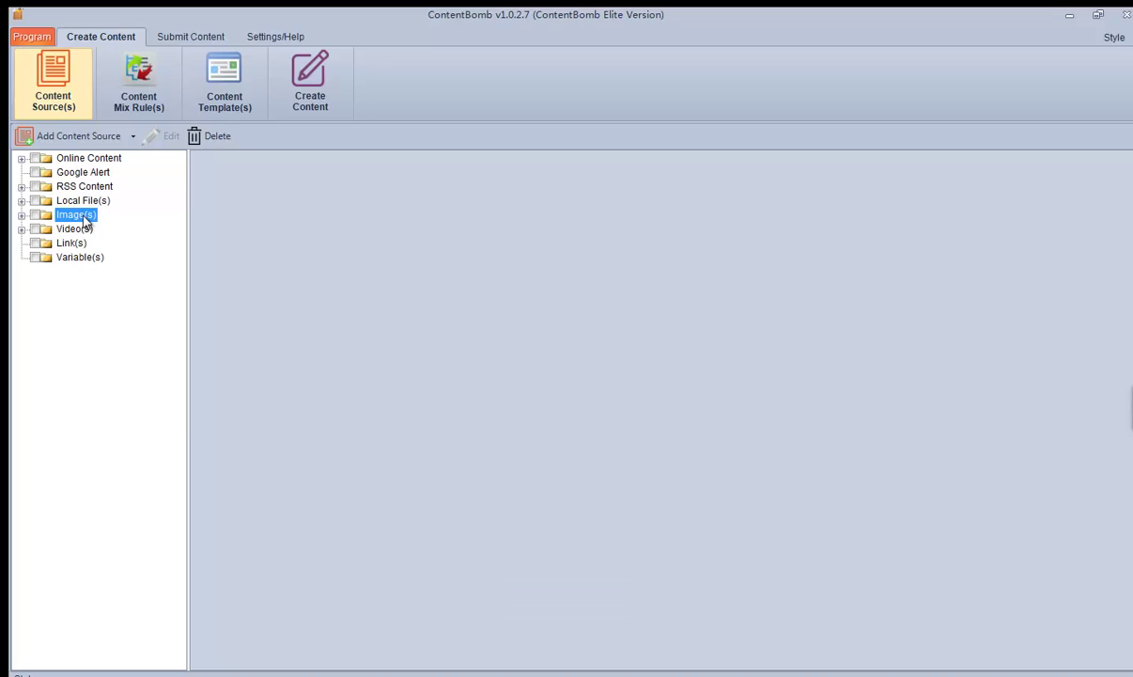
left_click(81, 230)
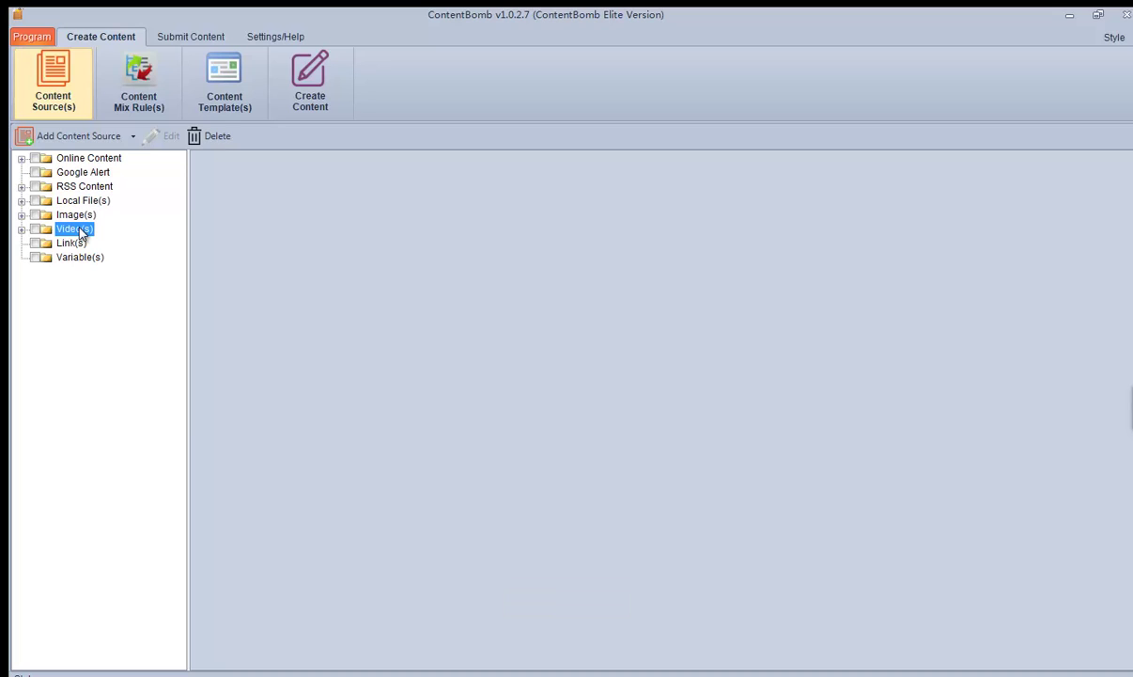
left_click(75, 243)
left_click(78, 257)
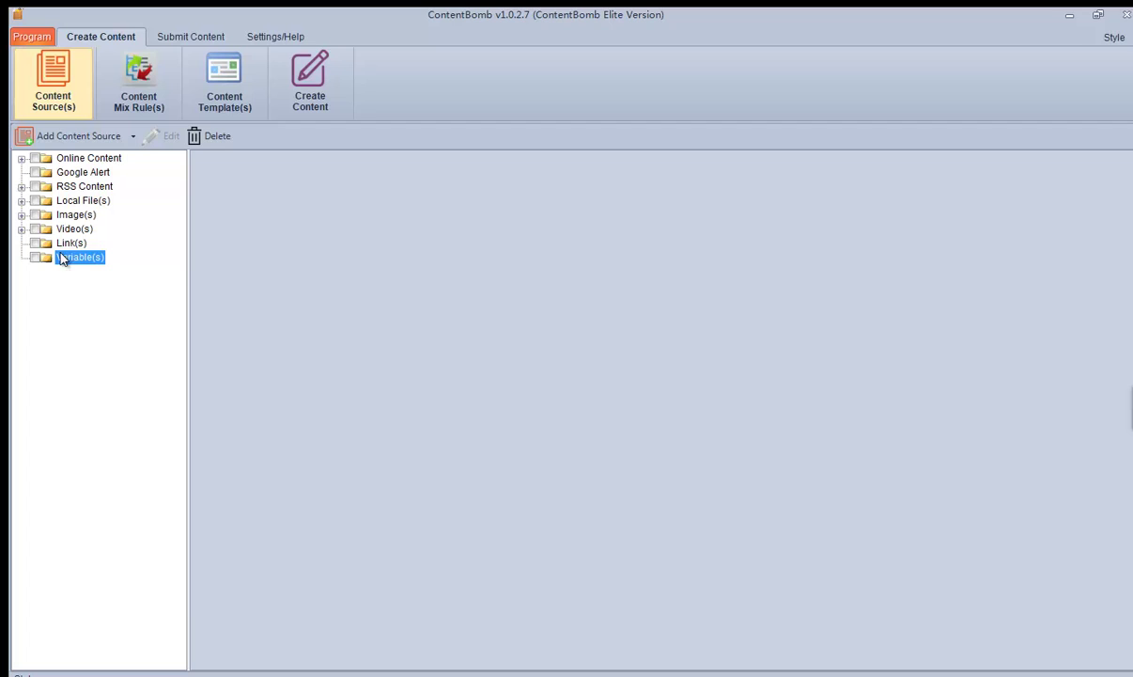
- Add an online content source named "testsource 1" and tick it in the Online Content list
left_click(84, 160)
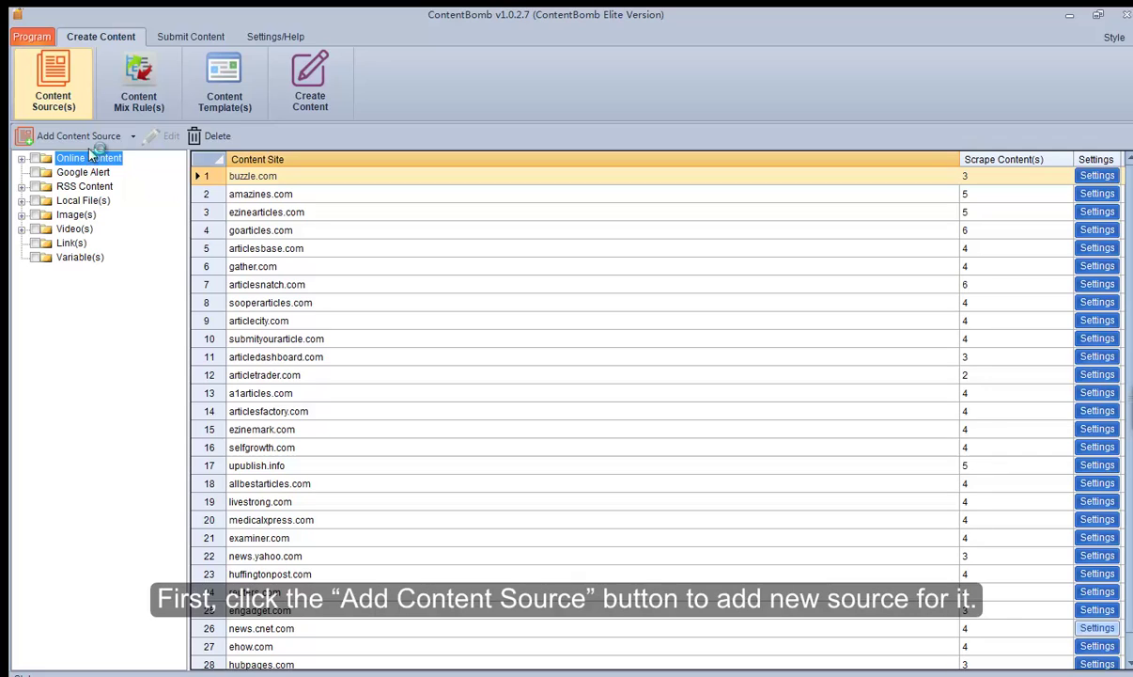
left_click(94, 137)
left_click(94, 158)
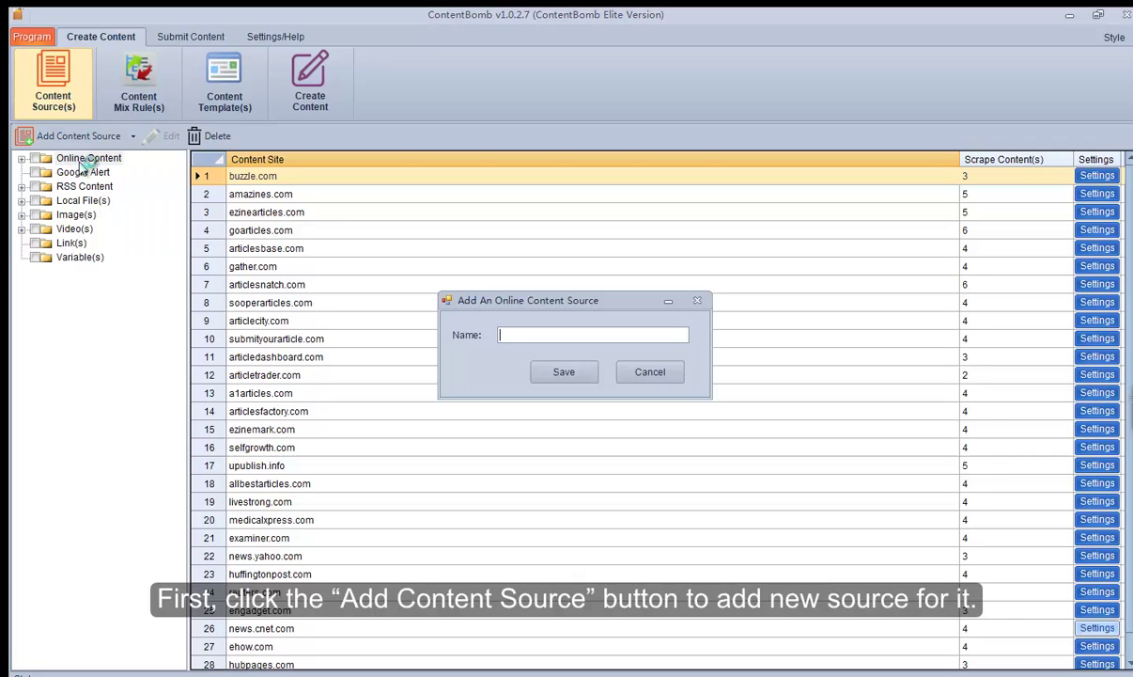
left_click(527, 336)
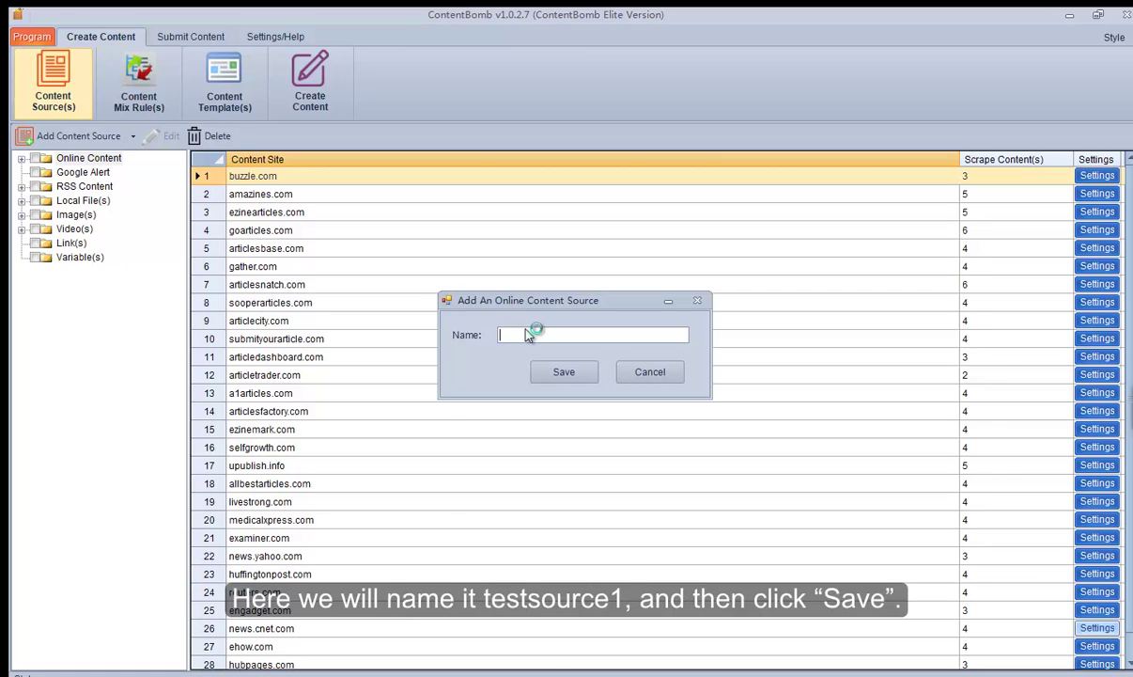
type("testsource 1")
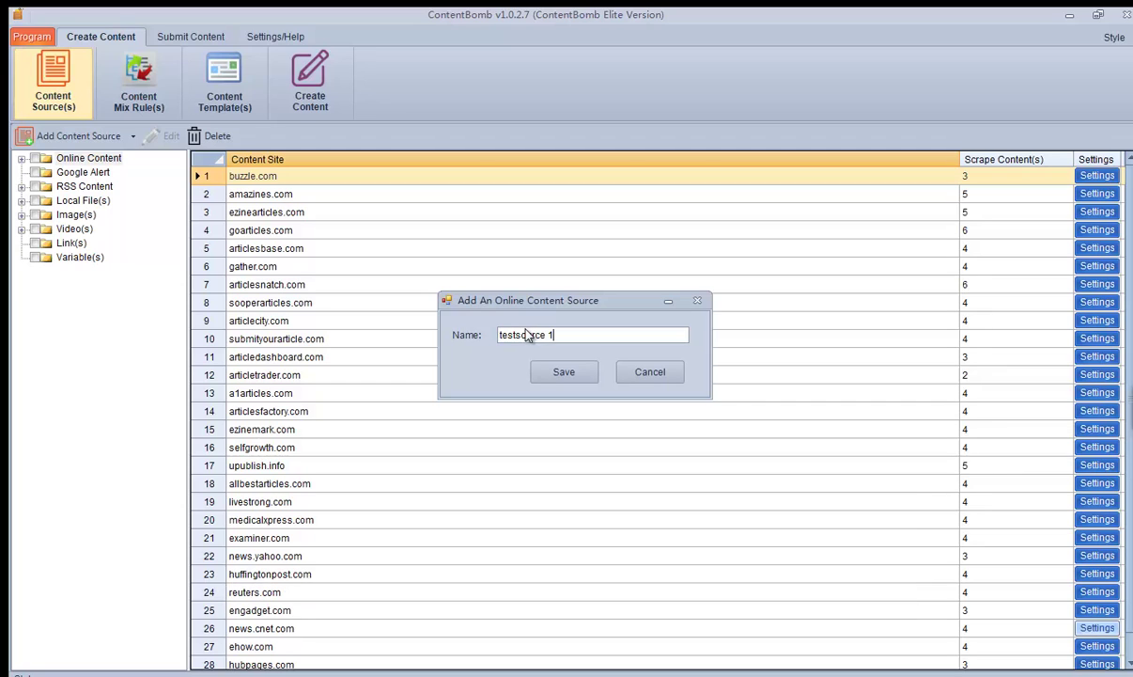
left_click(565, 371)
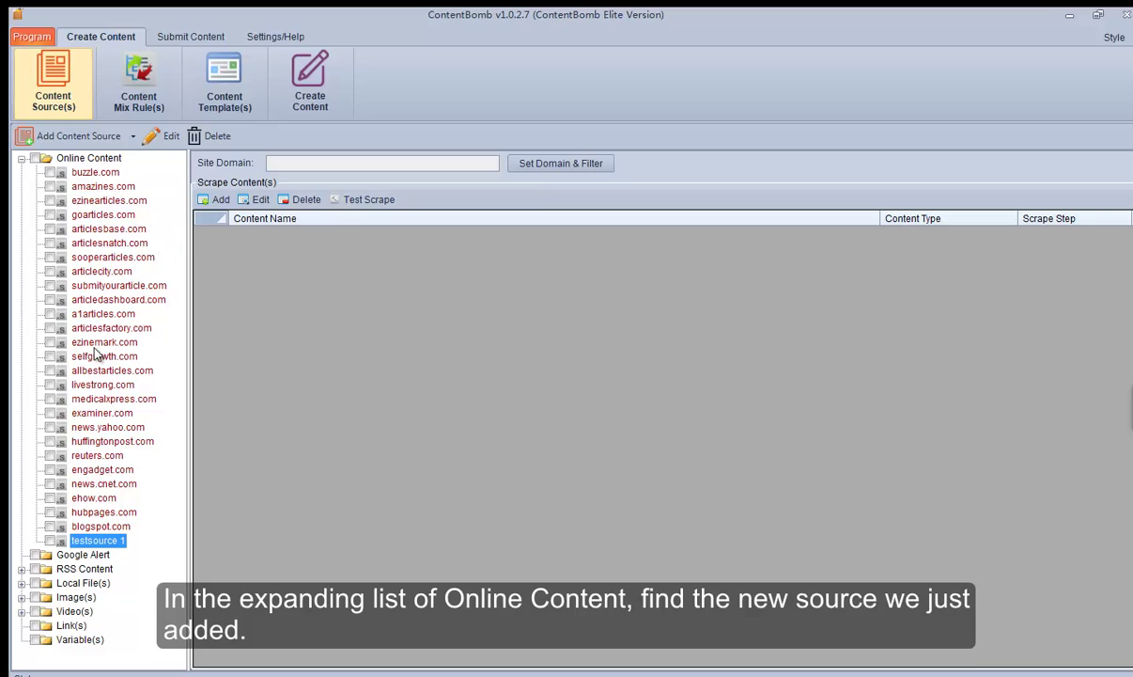
left_click(50, 541)
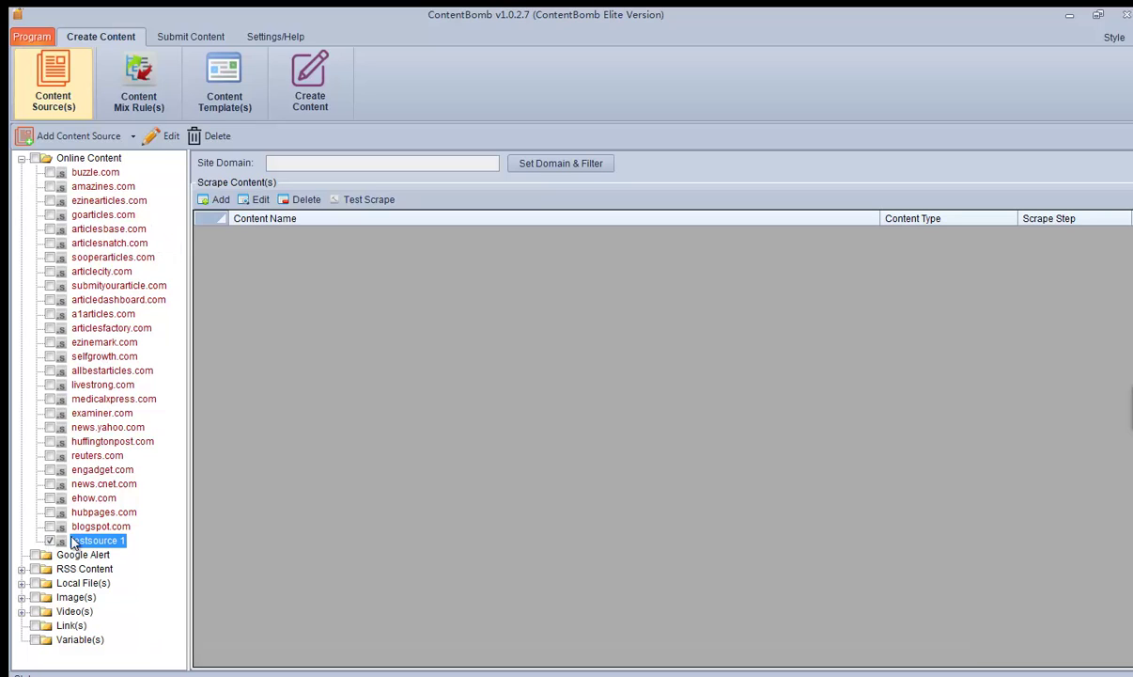
- In the new source's domain and filter settings, search buzzle.com with the yahoo engine for the keyword "lose weight"
left_click(523, 166)
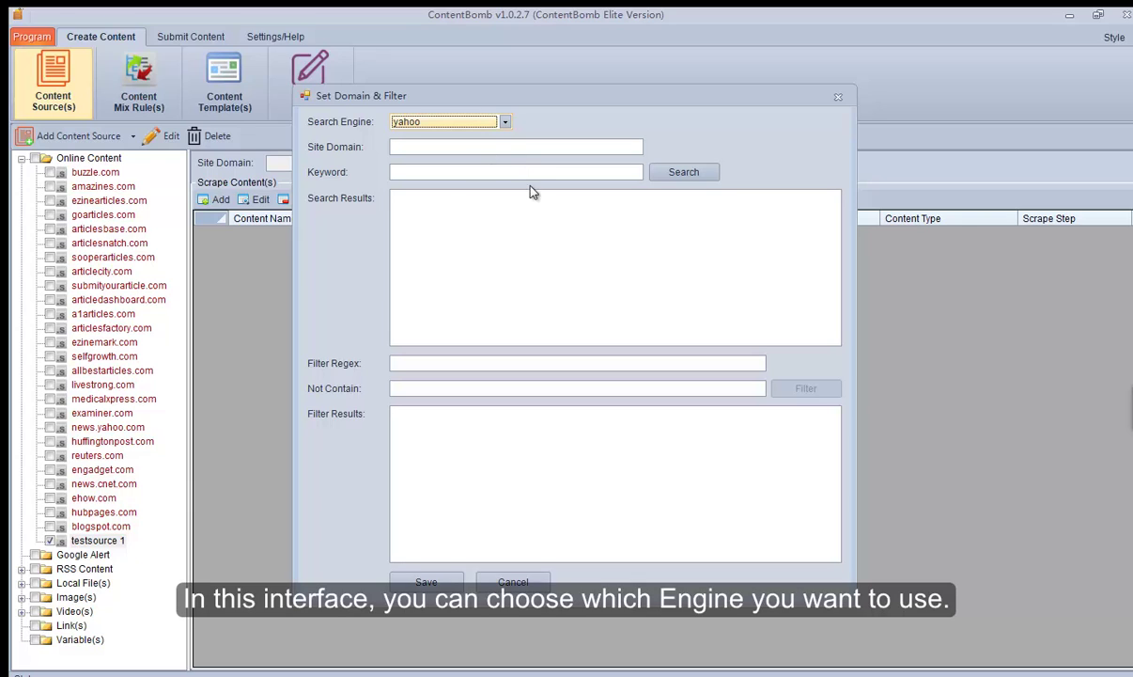
left_click(493, 125)
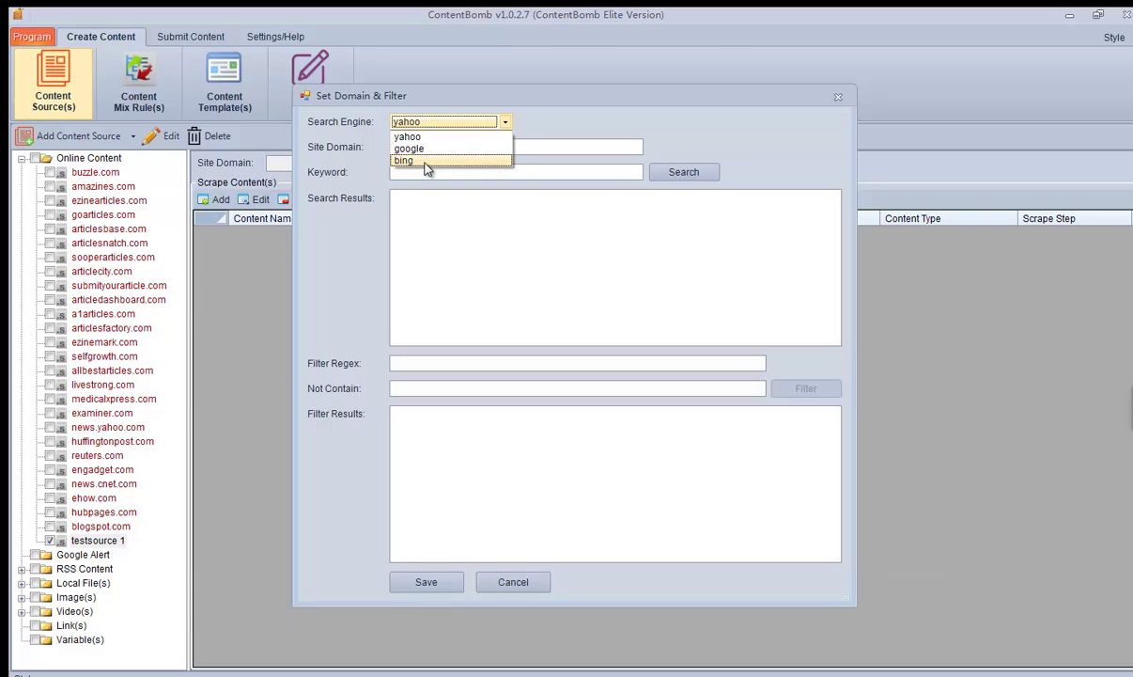
left_click(438, 140)
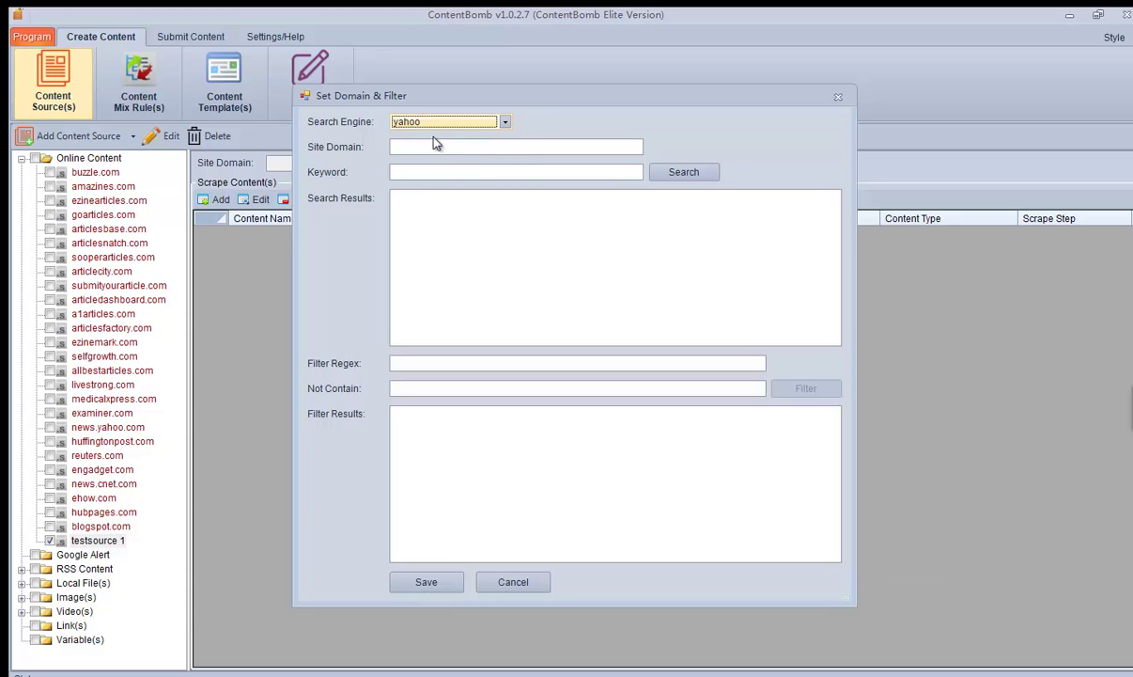
left_click(410, 148)
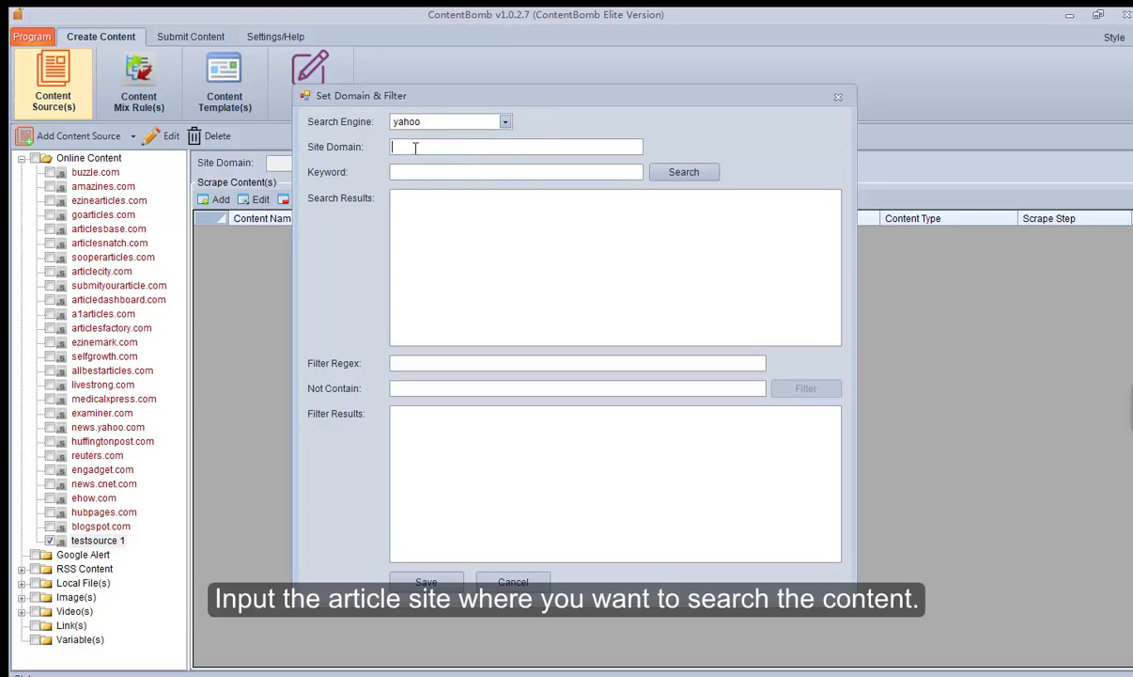
type("buzzle.com")
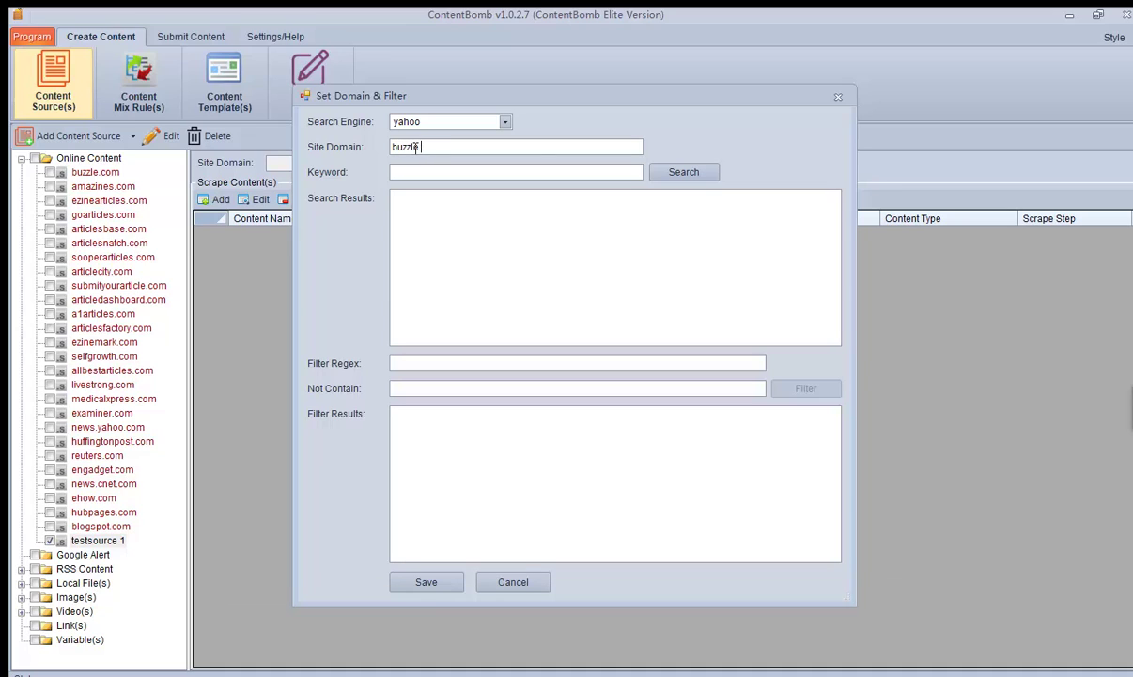
left_click(411, 172)
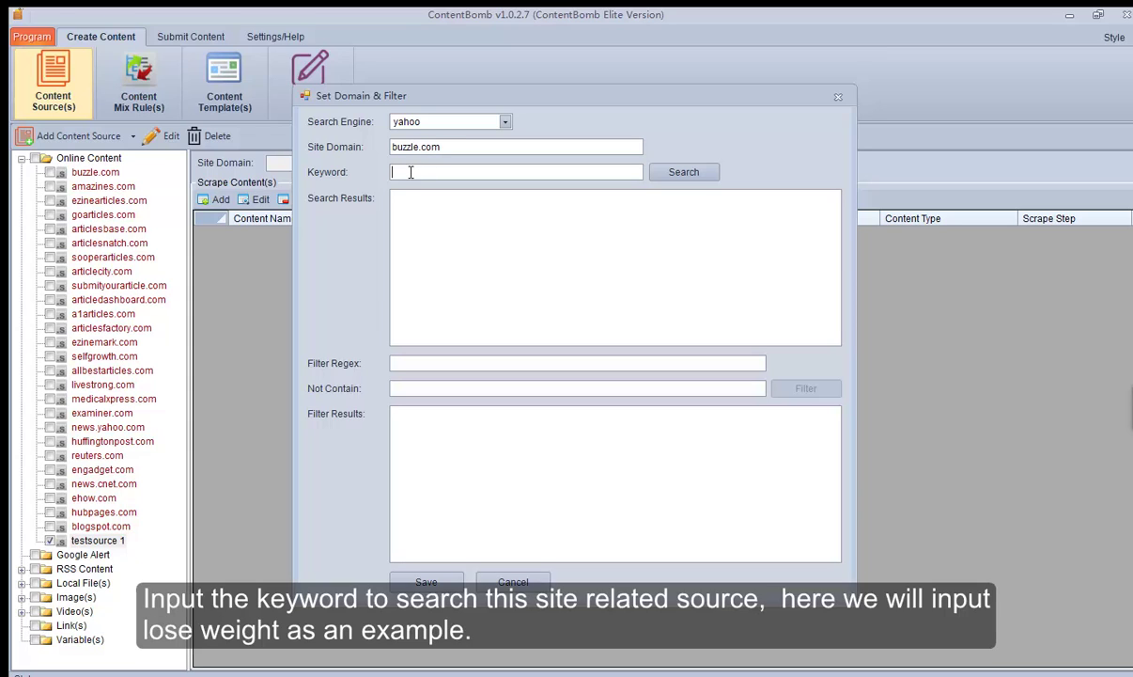
type("lose weight")
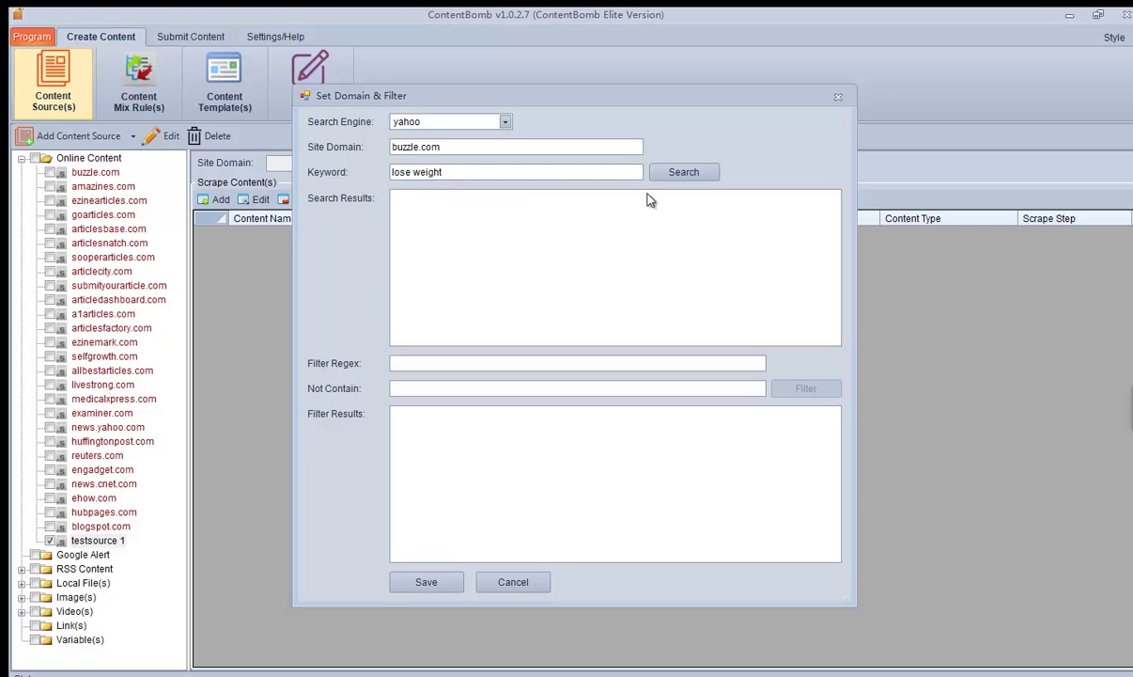
left_click(678, 175)
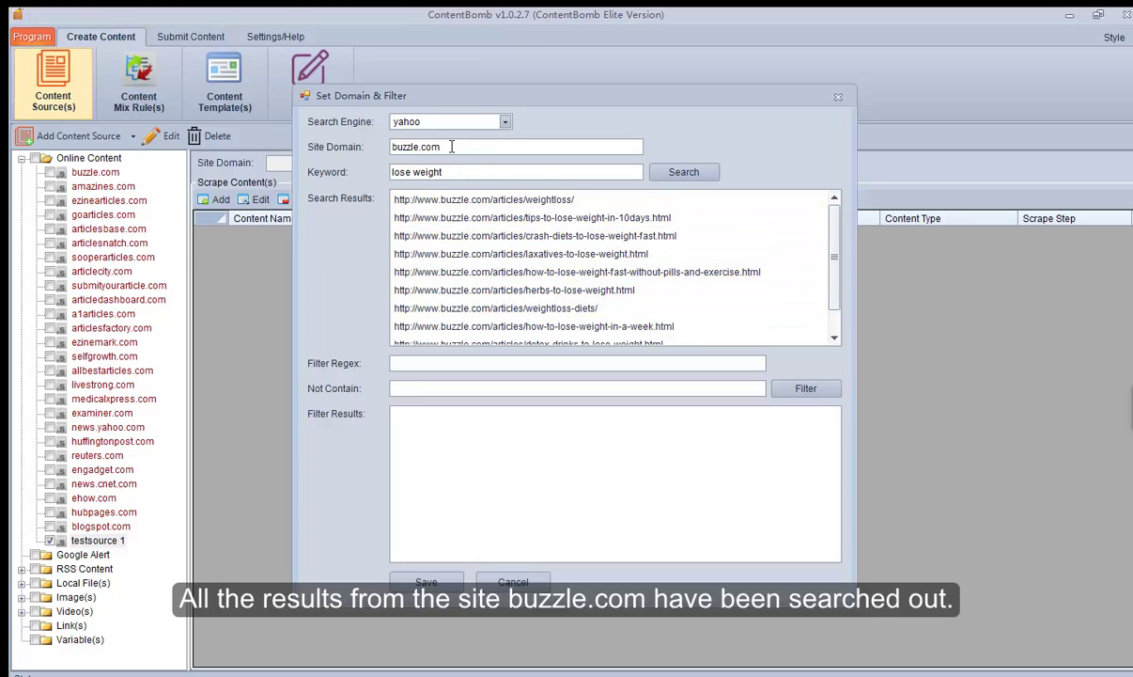
- Copy the search result link ending in /articles/weightloss/ and open it in Internet Explorer
left_click_drag(438, 147, 376, 144)
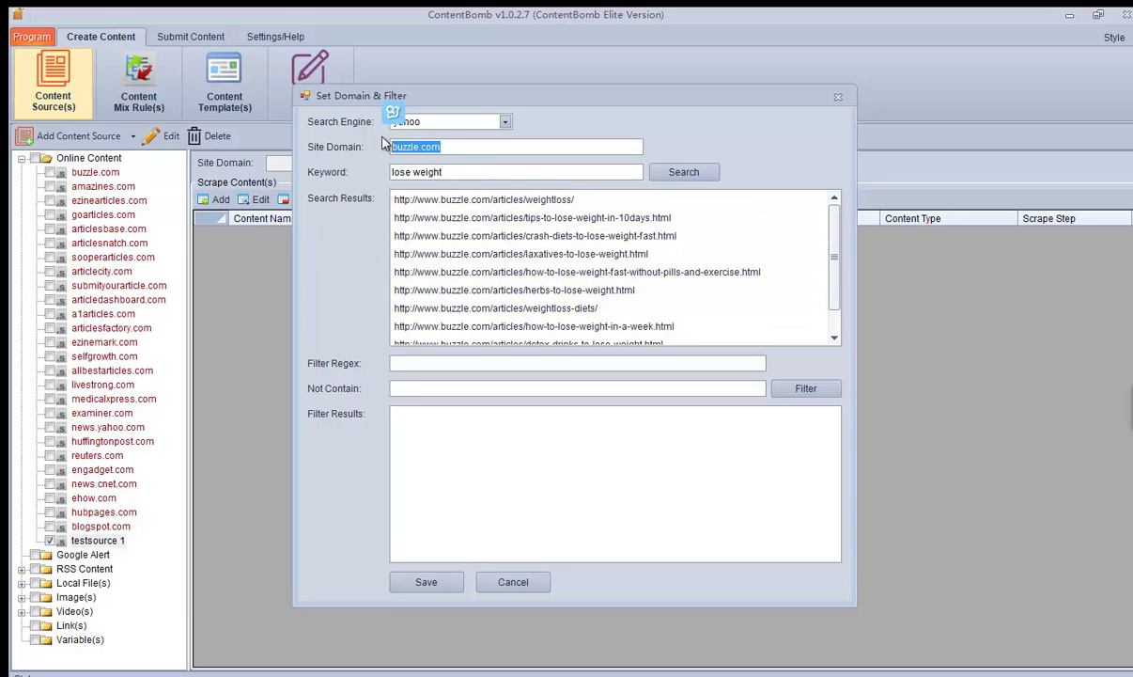
left_click(602, 204)
left_click(564, 217)
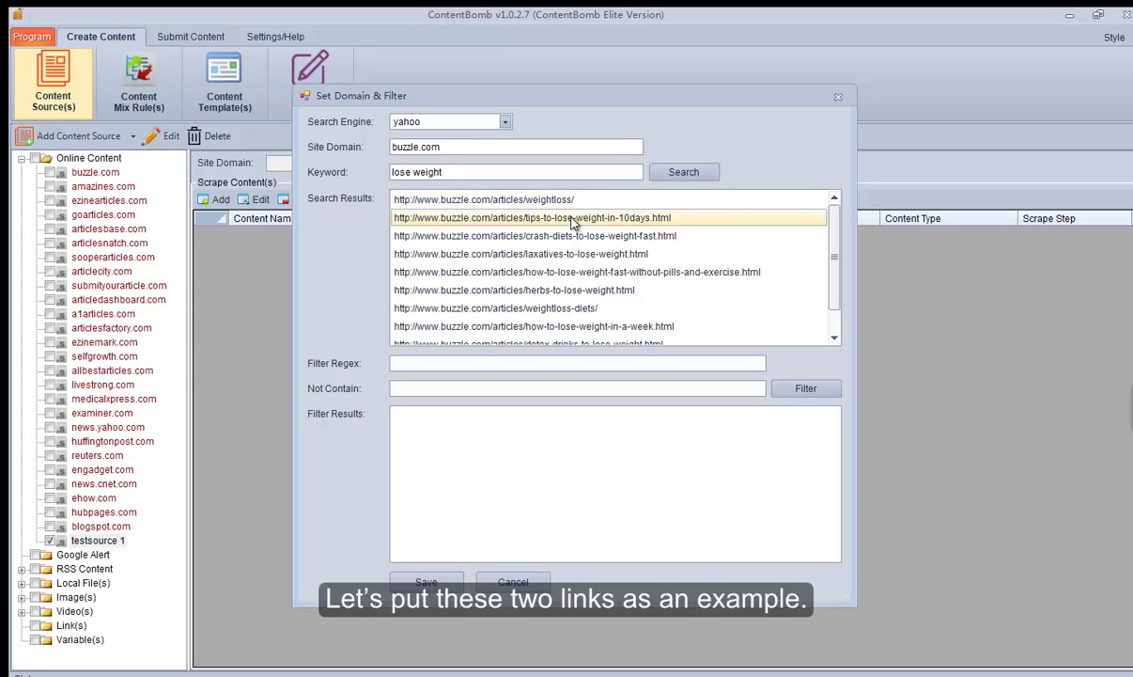
left_click(571, 201)
right_click(571, 201)
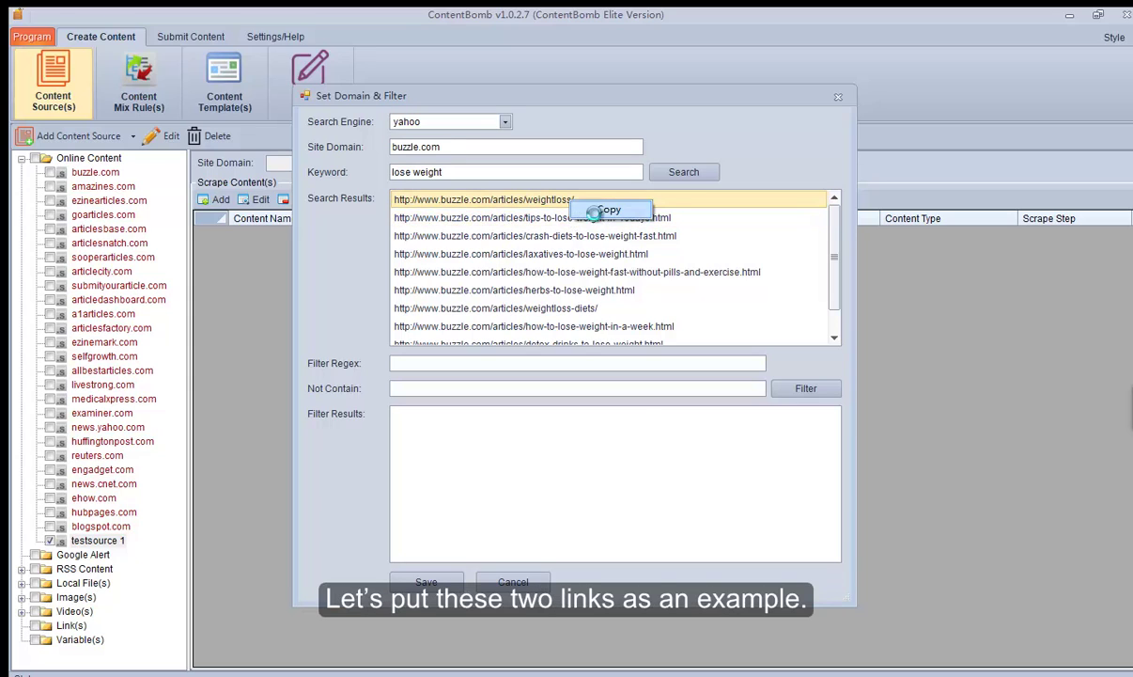
left_click(592, 210)
left_click(597, 402)
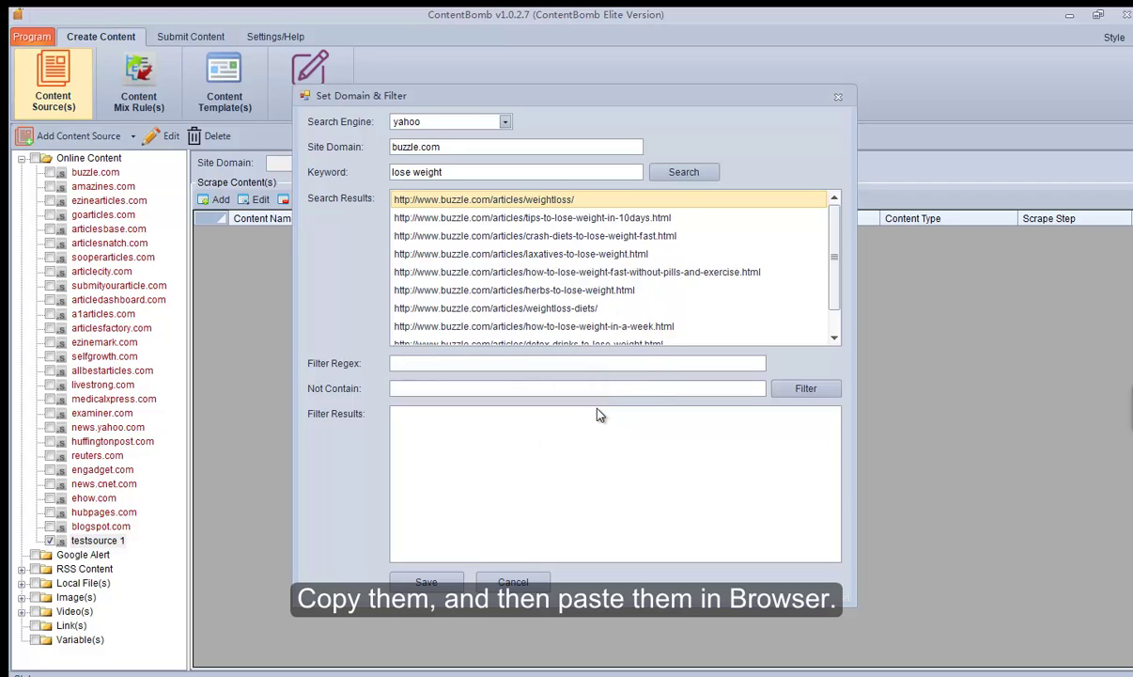
key("alt+Tab")
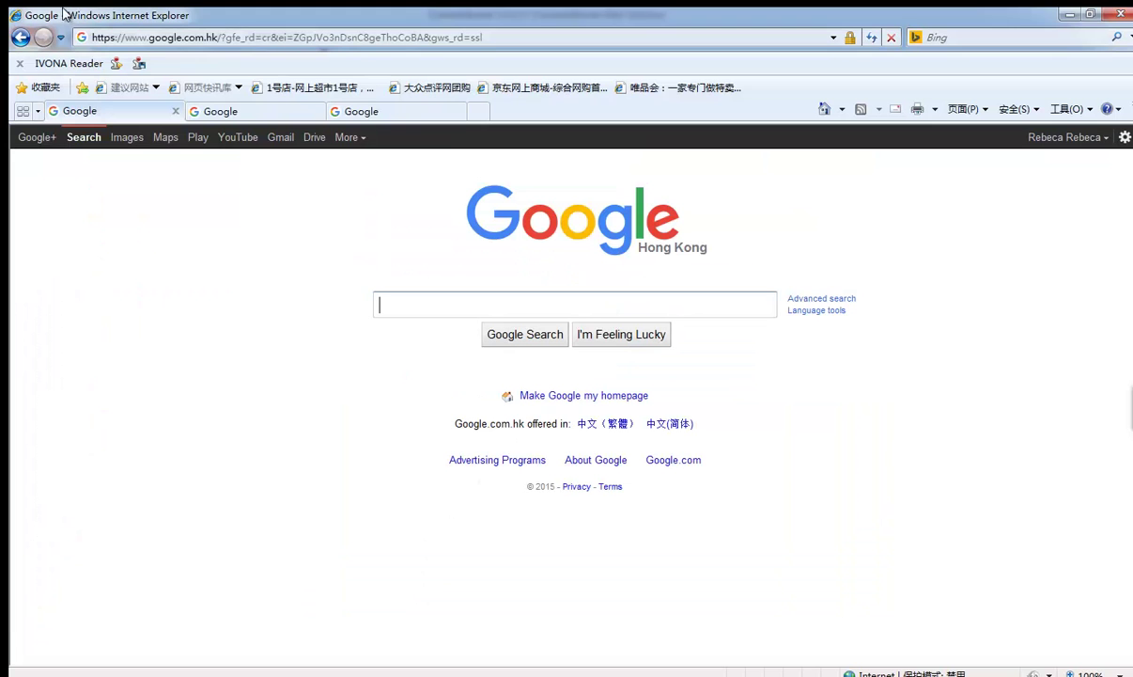
left_click(141, 36)
key("ctrl+v")
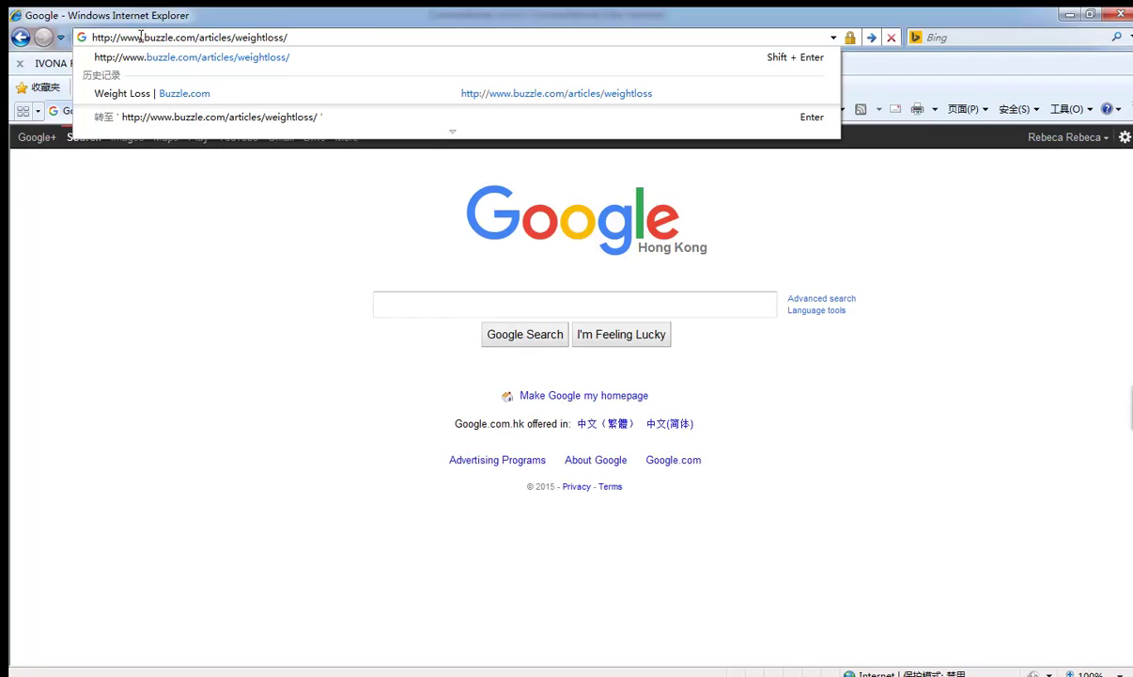
key("Return")
- Copy the tips-to-lose-weight-in-10days.html result link from ContentBomb and open it in Internet Explorer's second tab
left_click(221, 112)
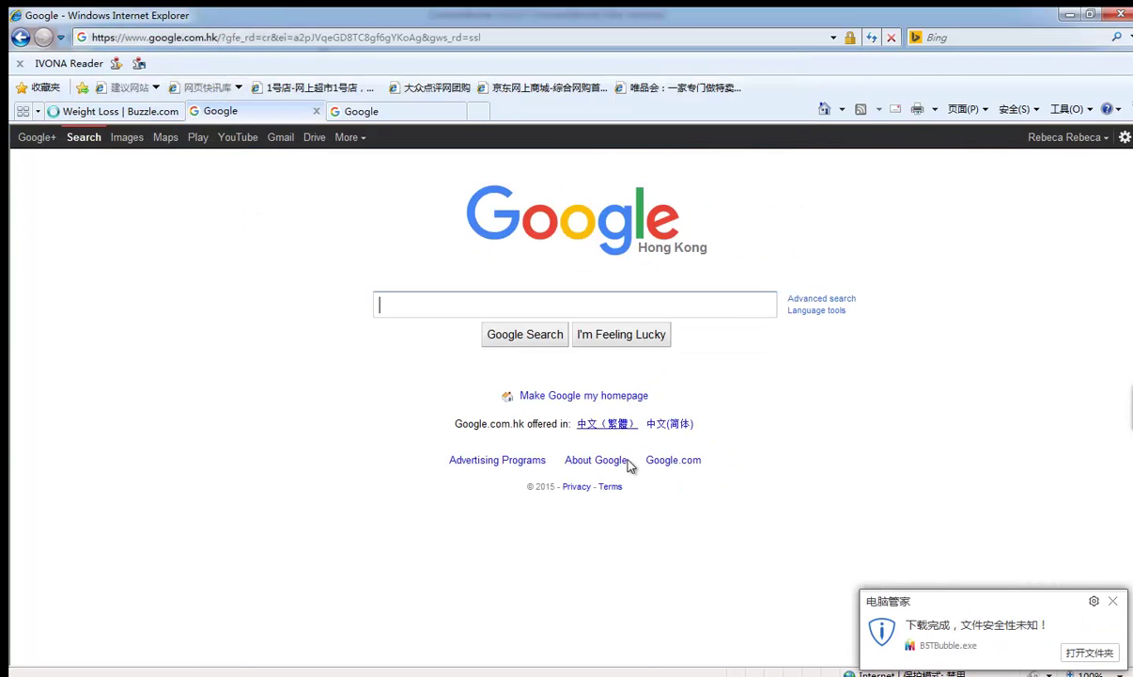
key("alt+Tab")
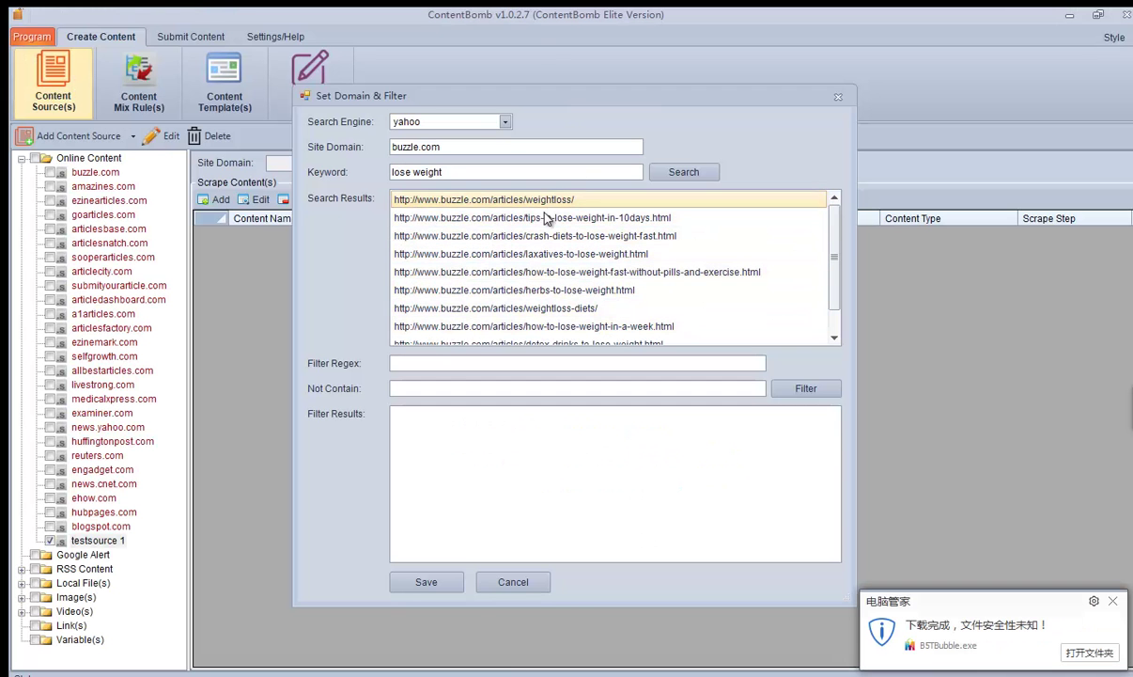
right_click(524, 226)
left_click(528, 224)
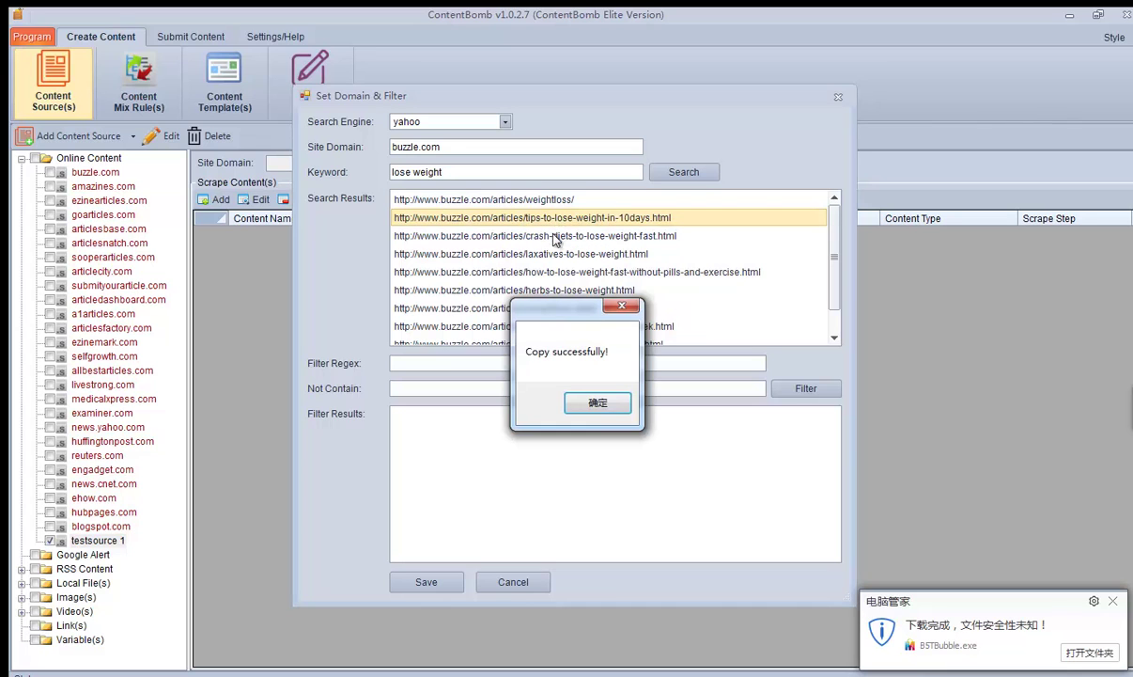
left_click(597, 399)
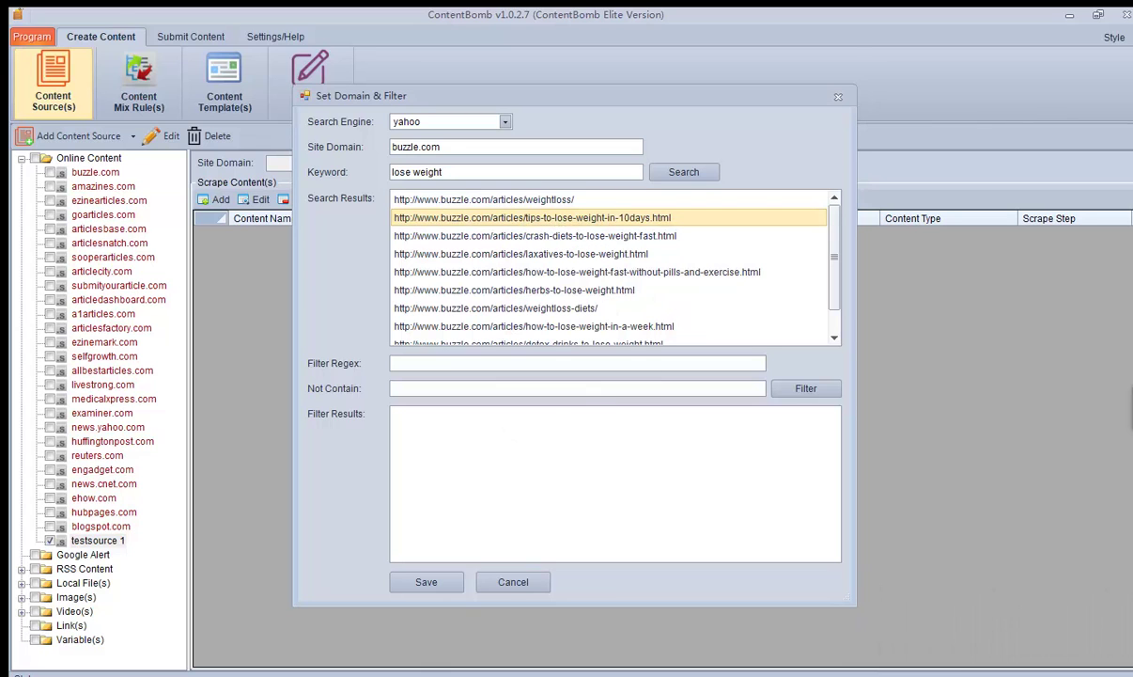
key("alt+Tab")
left_click(251, 38)
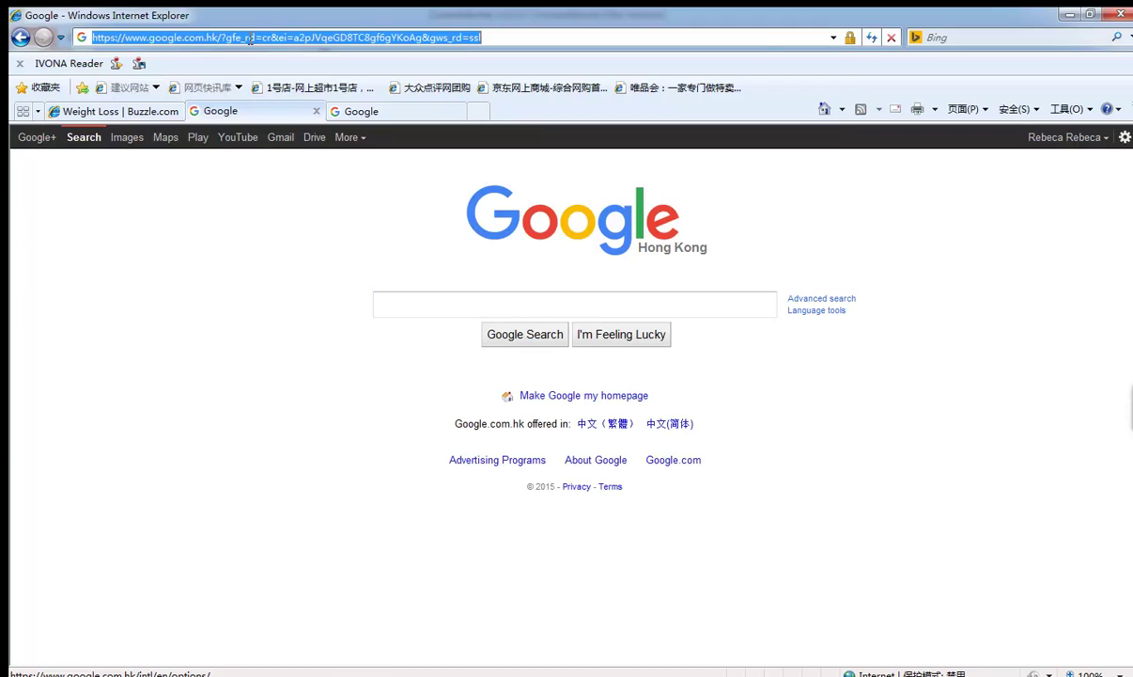
key("ctrl+v")
key("Return")
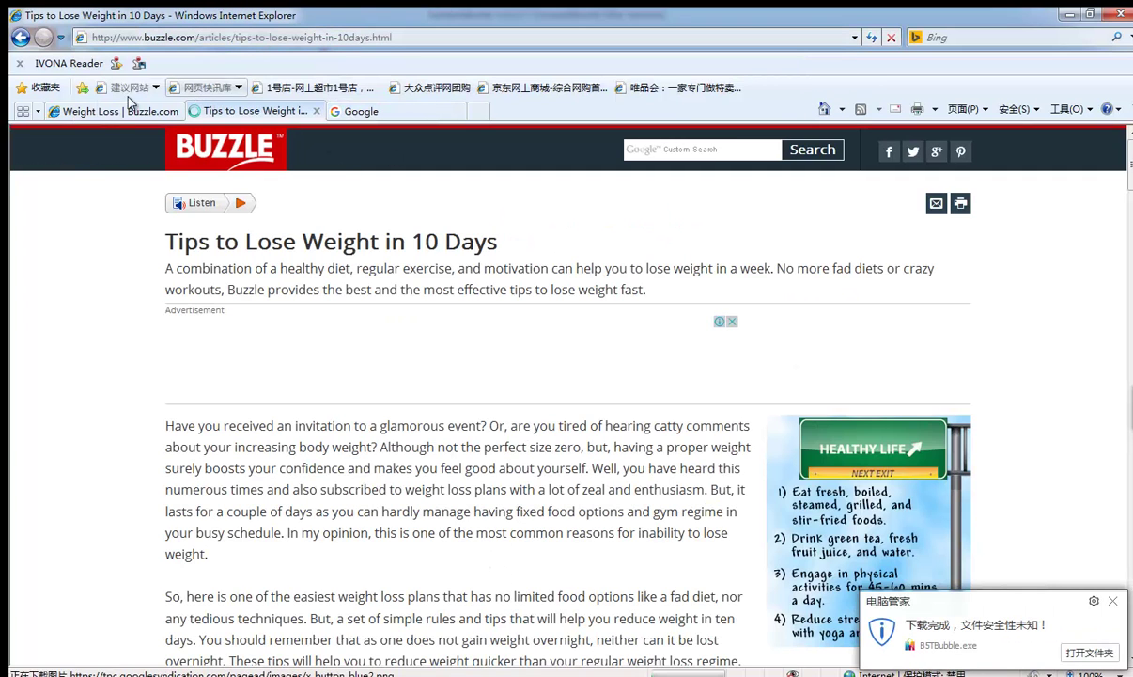
- Compare the content of the Weight Loss page with the Tips to Lose Weight in 10 Days article
left_click(110, 112)
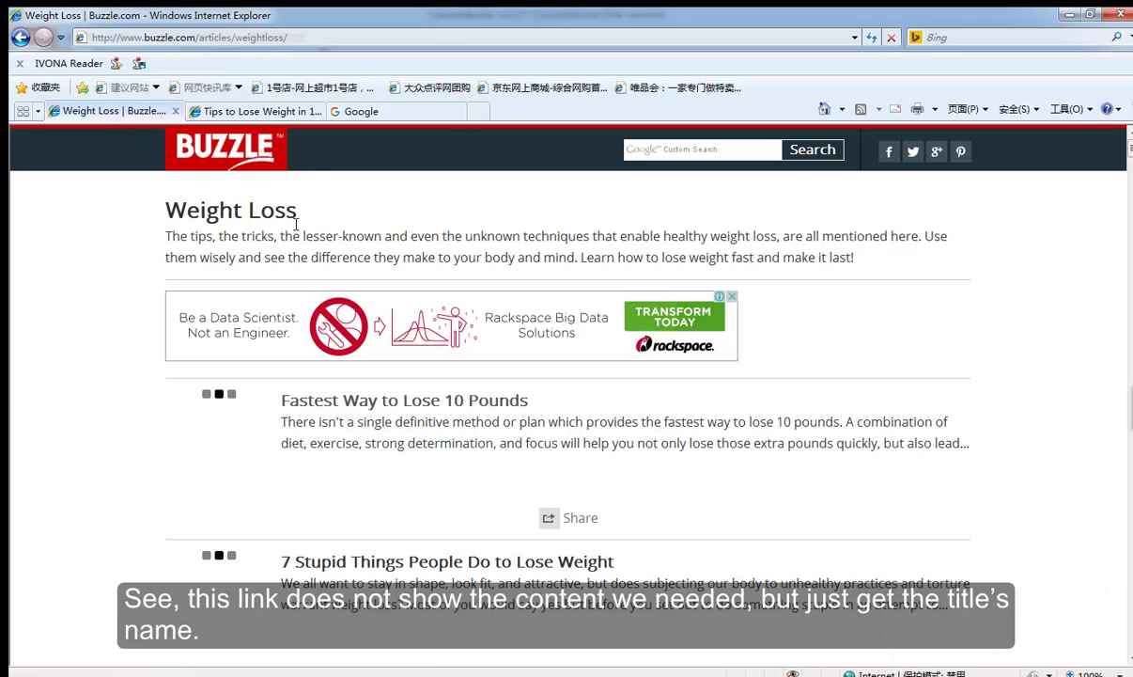
scroll(451, 333, "down", 3)
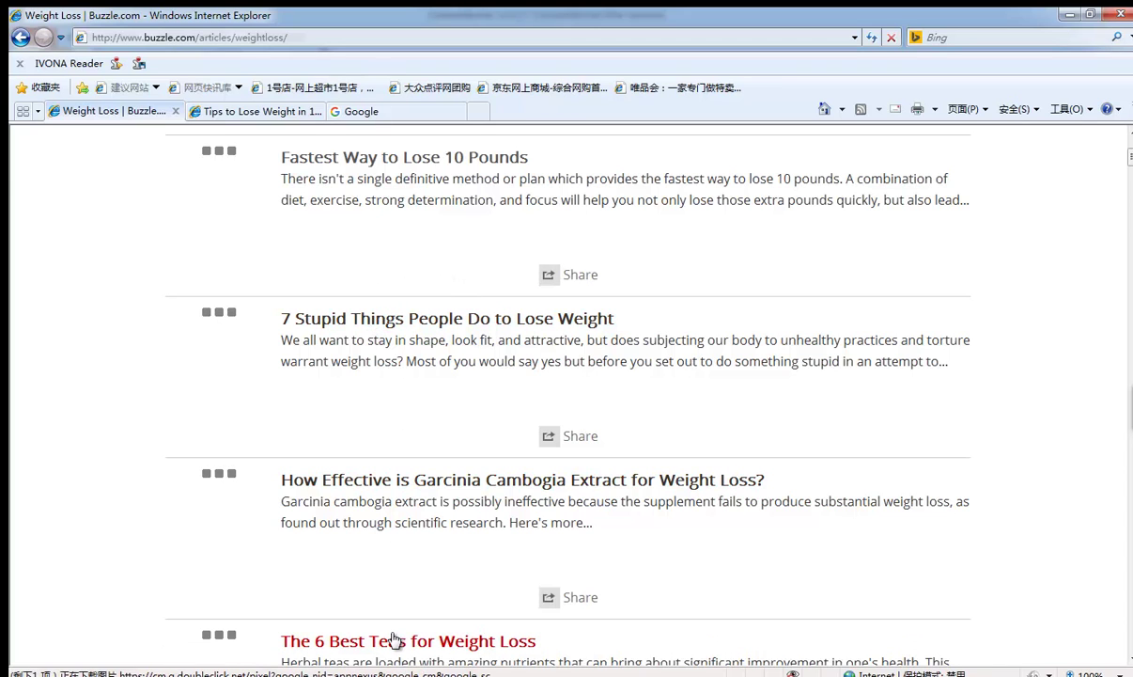
left_click(246, 112)
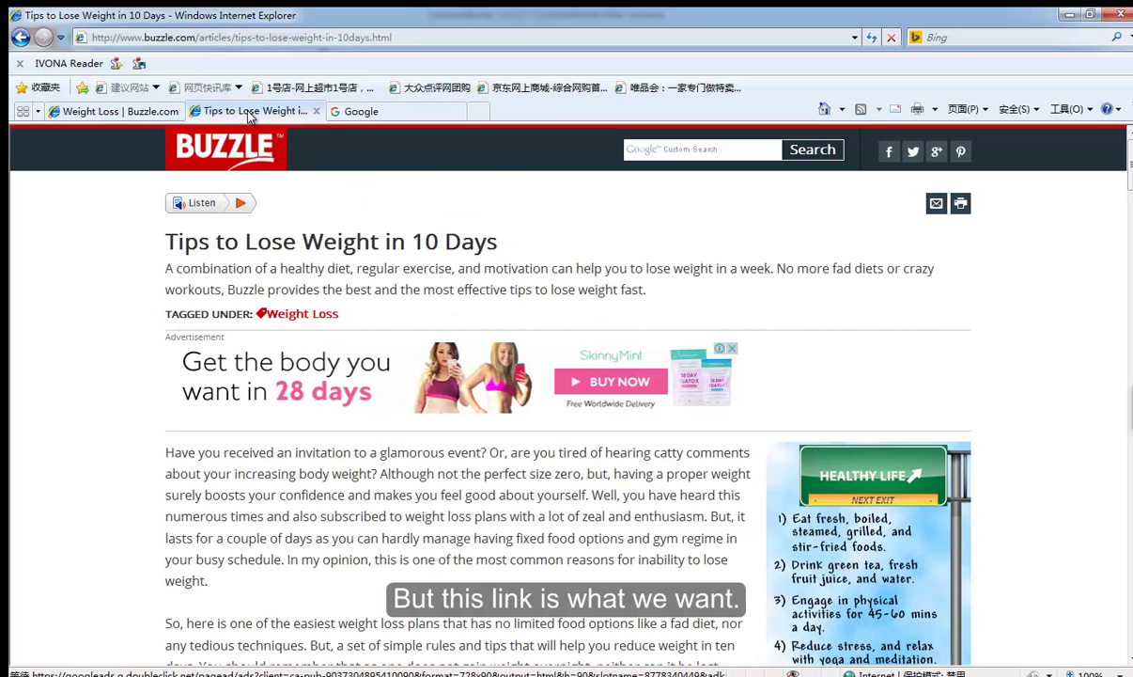
- Look through the Tips to Lose Weight in 10 Days article and set ContentBomb's filter regex to buzzle.com/articles/.*?.html
scroll(345, 337, "down", 7)
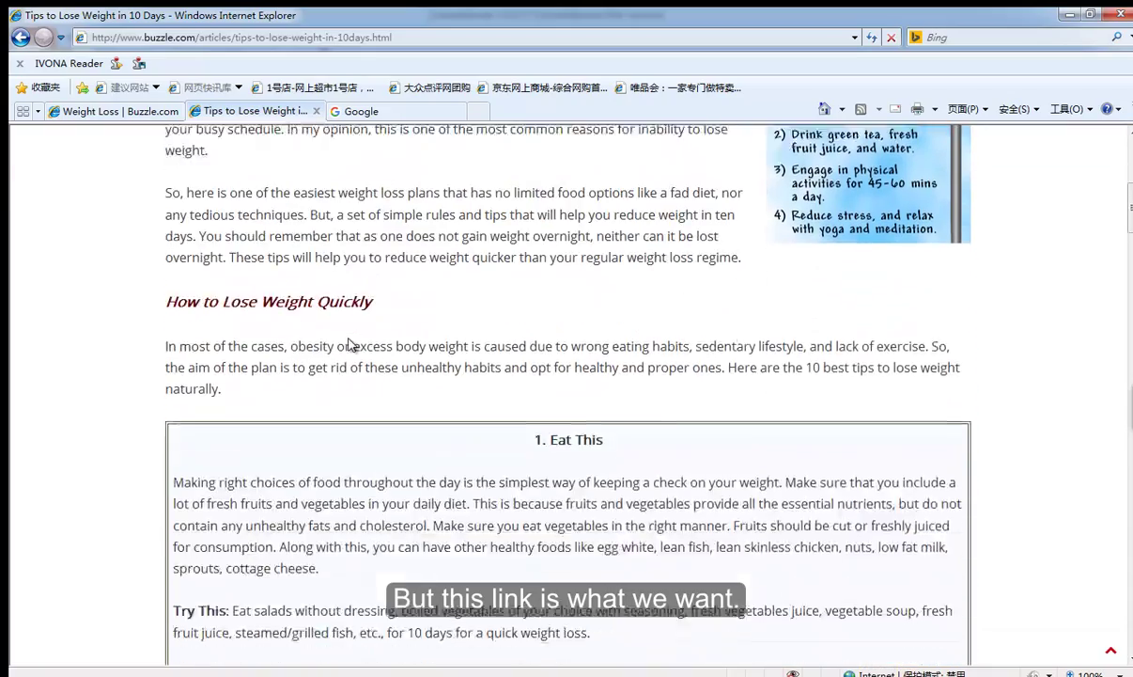
scroll(350, 340, "down", 4)
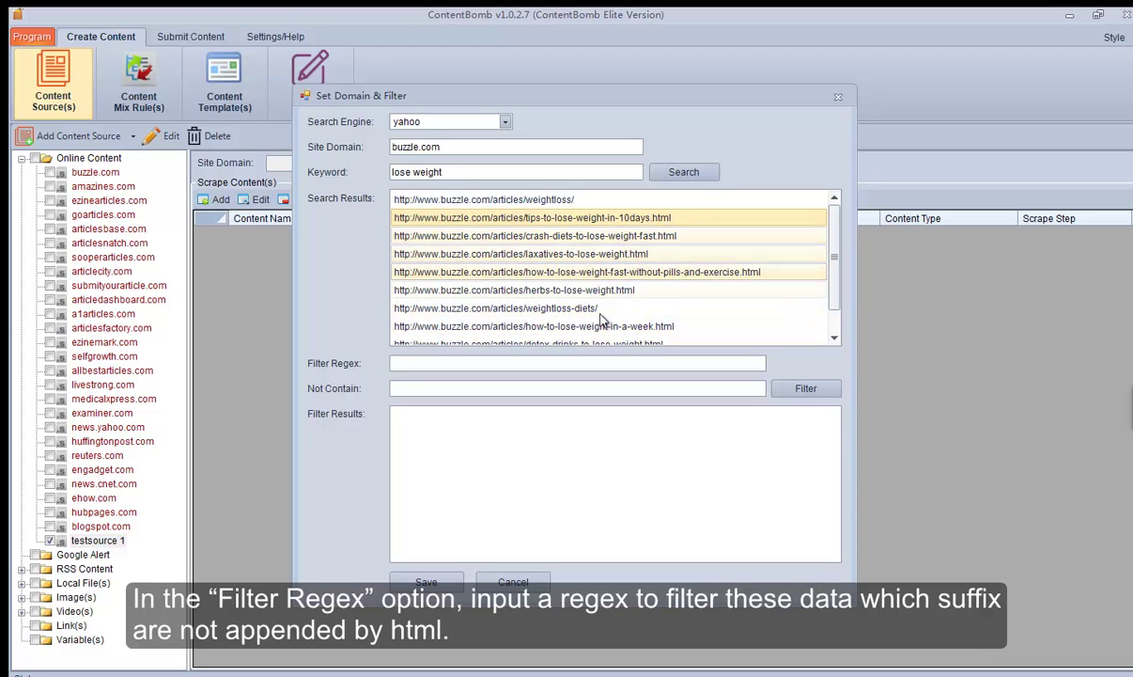
left_click(446, 363)
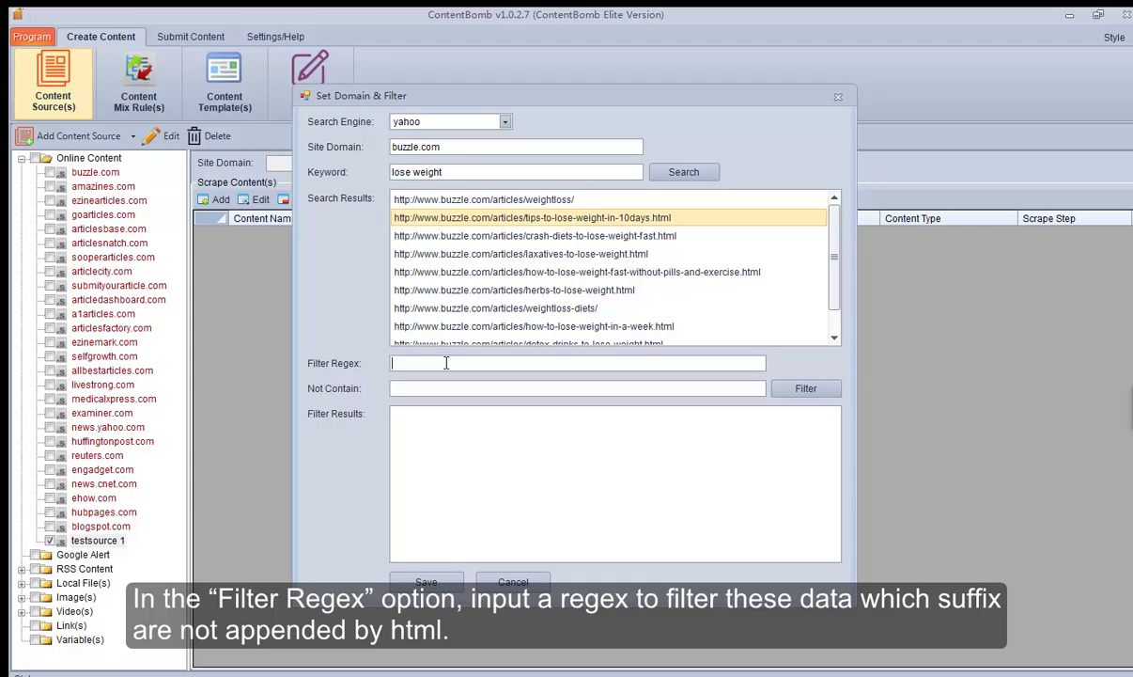
type("buzzle.com/arti")
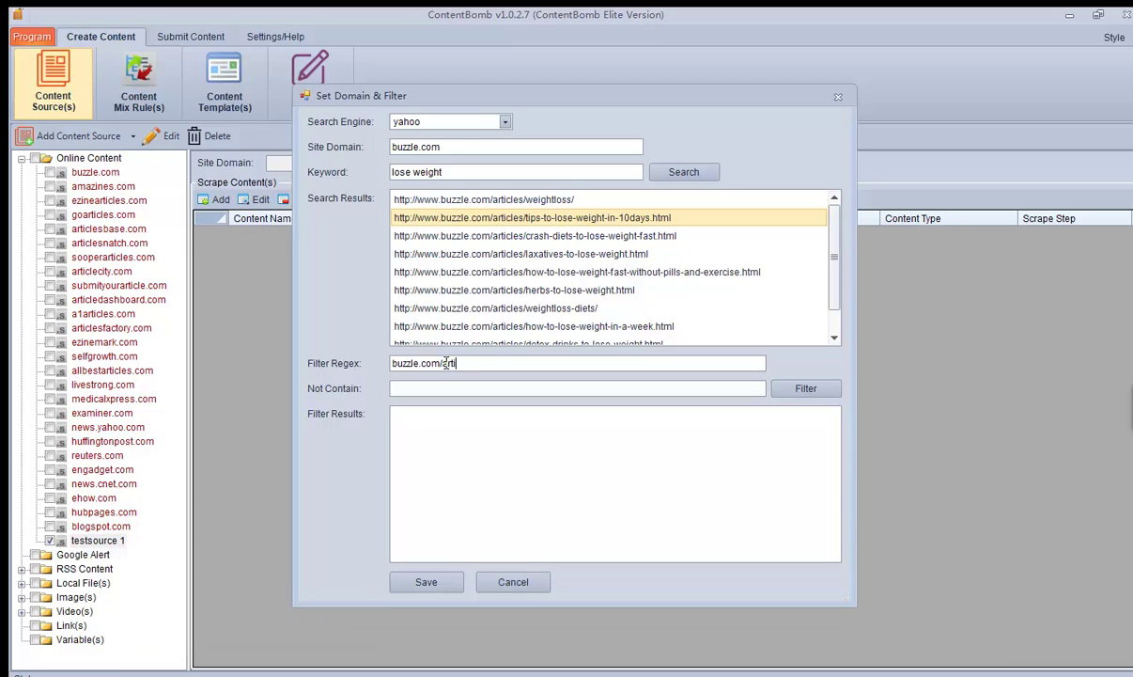
type("cles")
type("/.*?.html")
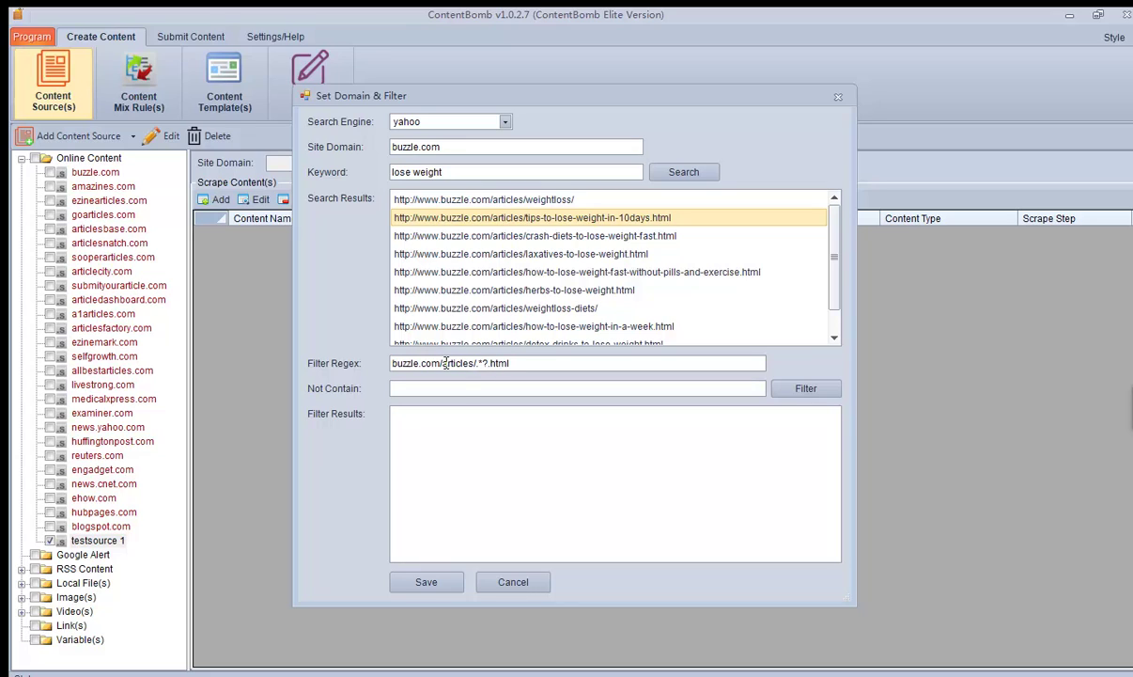
- Exclude links containing "how, food" from the filter results and save the domain and filter settings
left_click(405, 387)
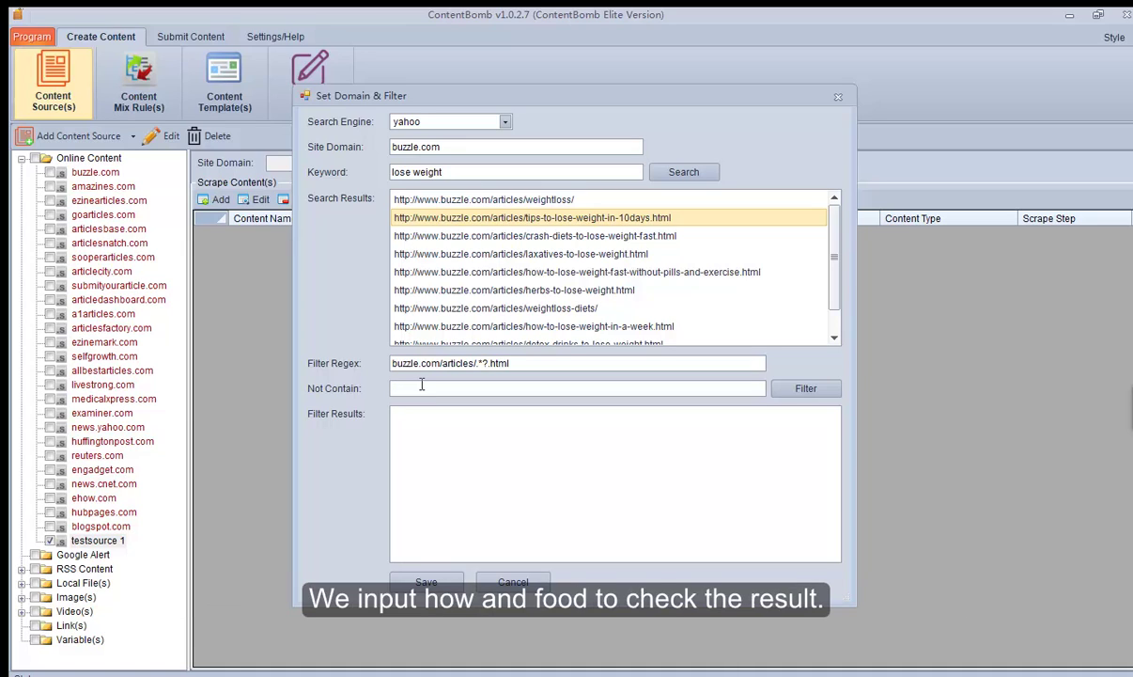
type("how,")
type("food")
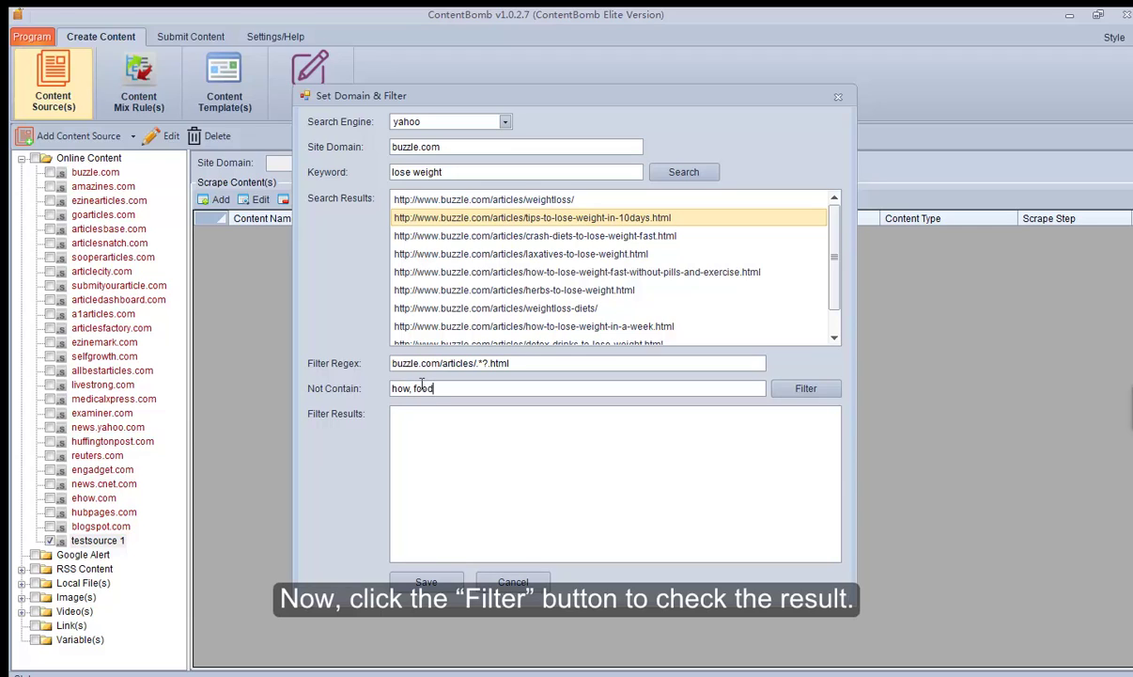
left_click(805, 389)
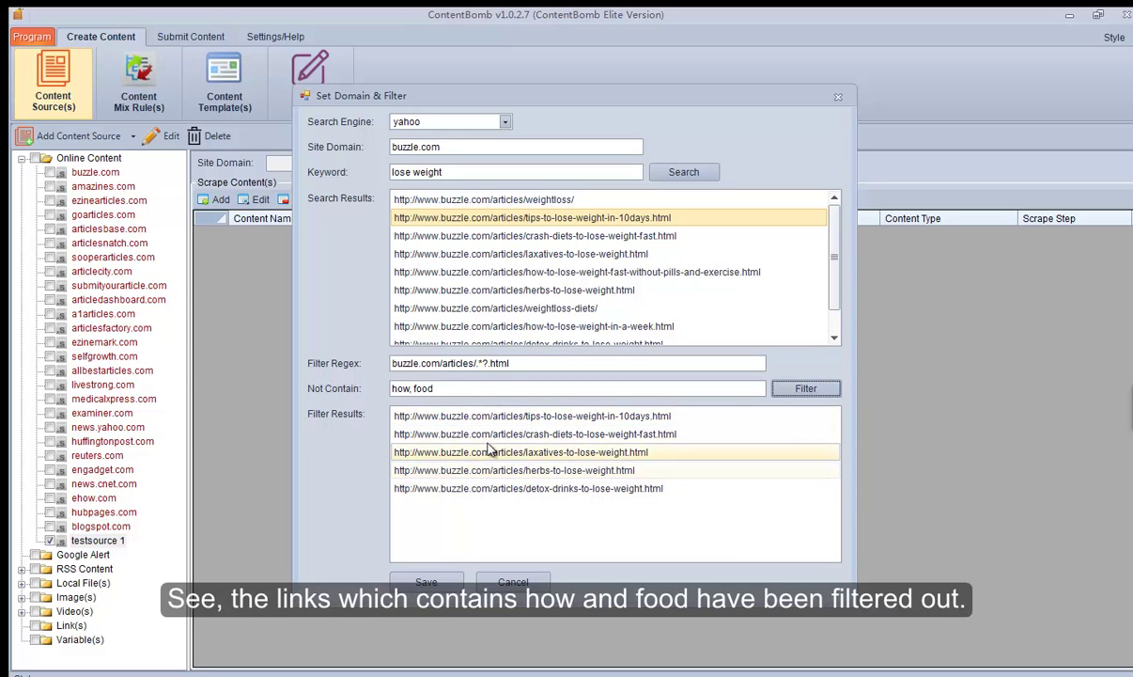
left_click_drag(437, 389, 357, 353)
left_click(451, 393)
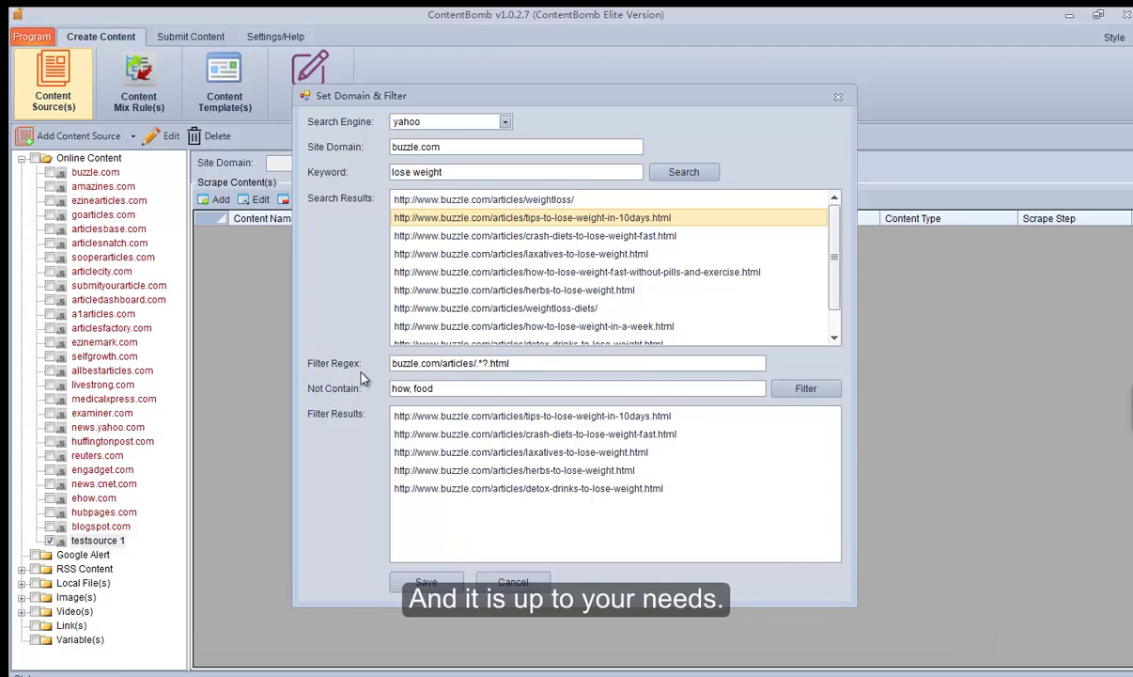
left_click(426, 582)
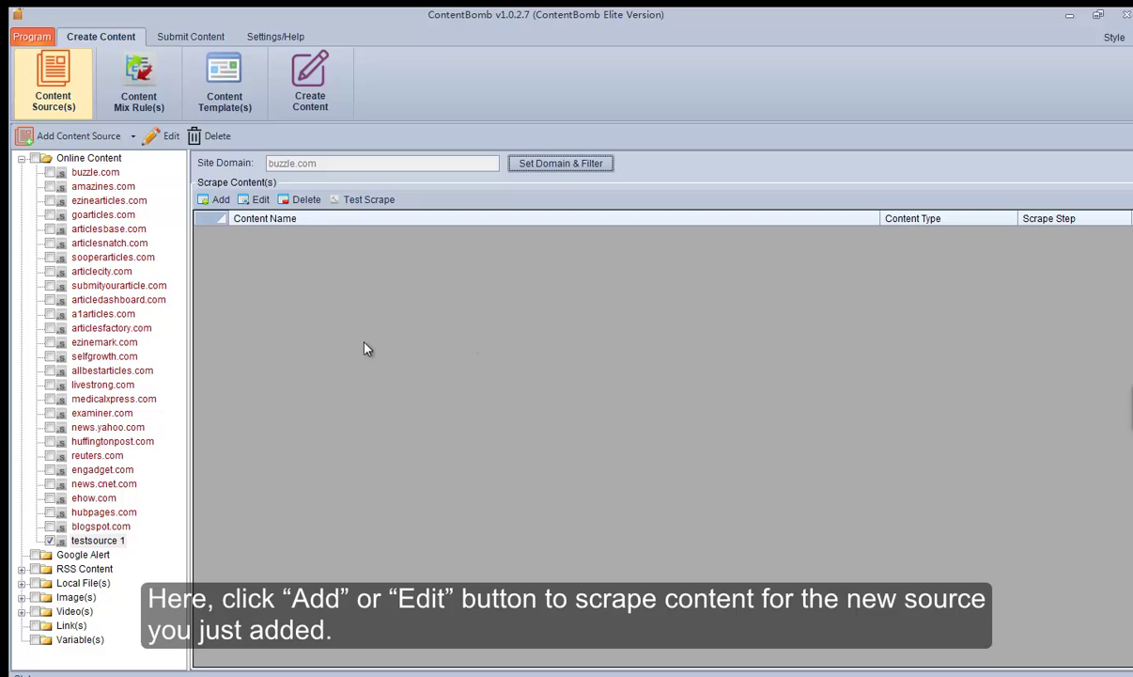
- Start a new scrape content for testsource 1 and load the source of the Tips to Lose Weight in 10 Days URL copied from Internet Explorer
left_click(217, 200)
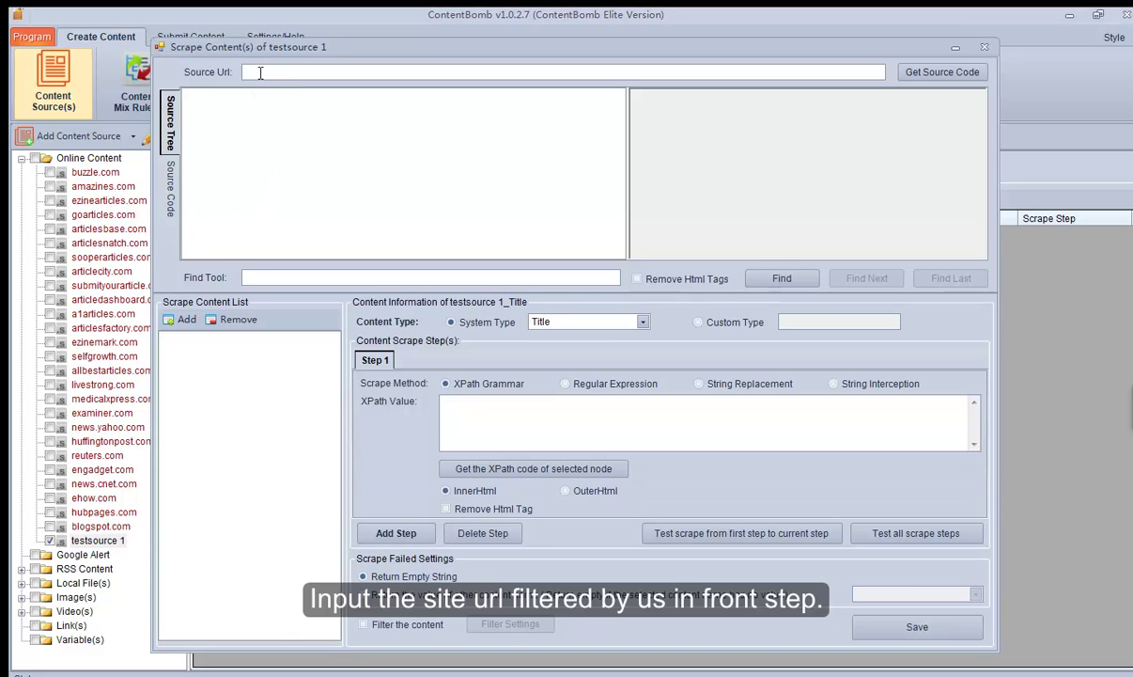
left_click(388, 674)
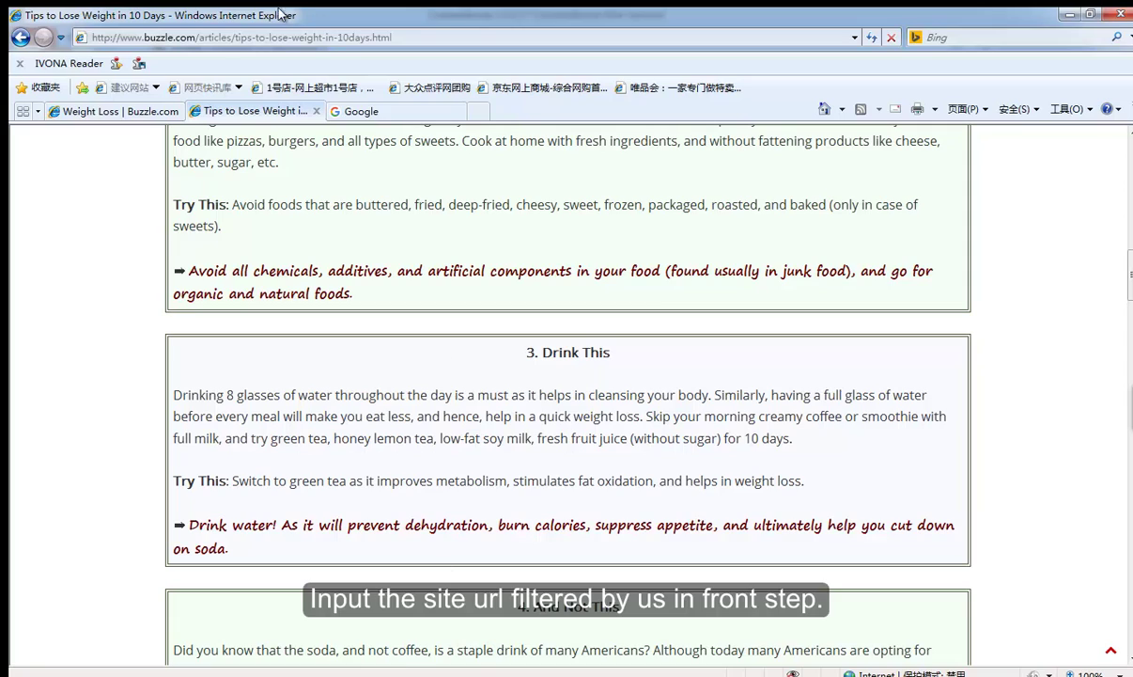
left_click(273, 36)
key("ctrl+c")
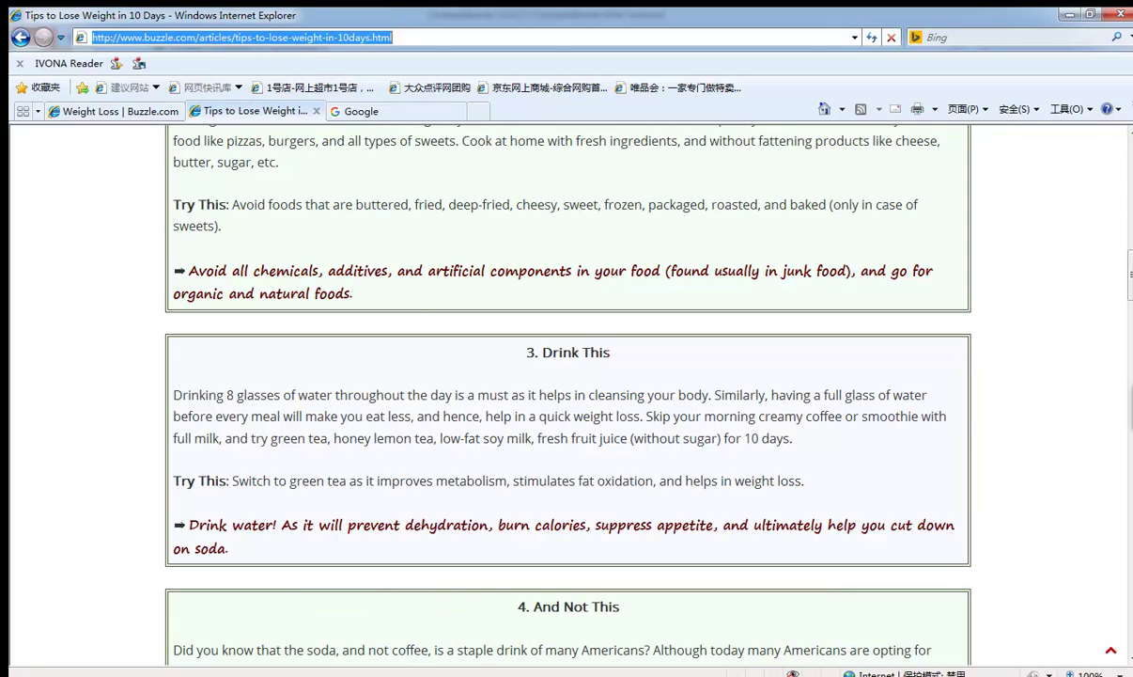
key("alt+Tab")
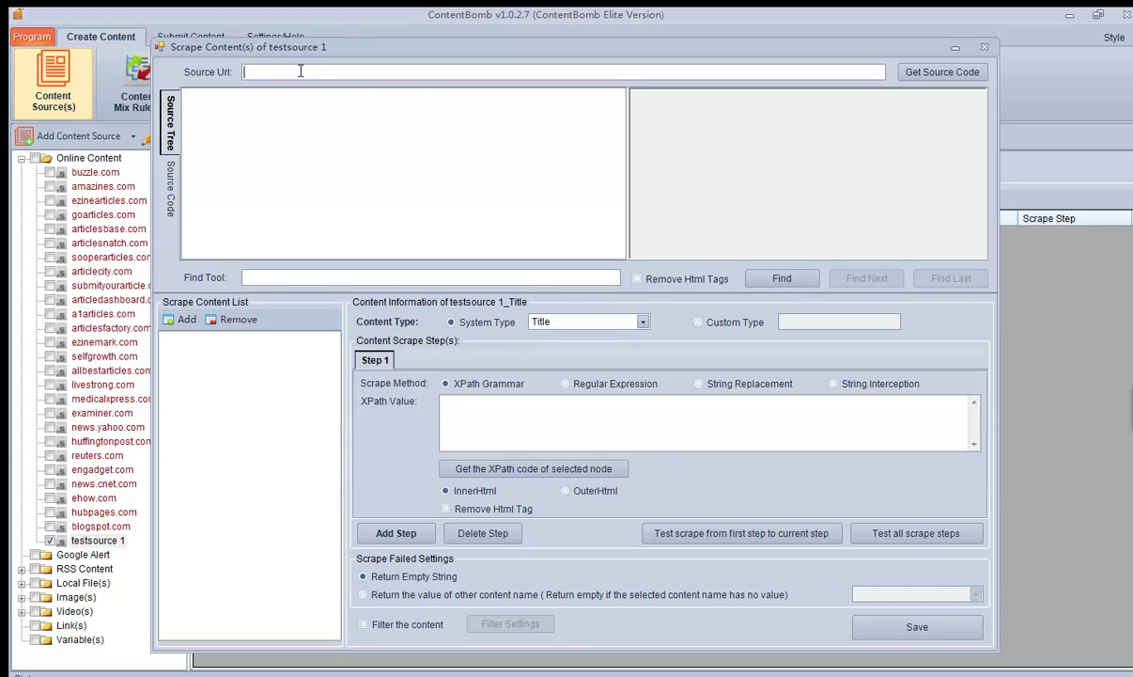
key("ctrl+v")
left_click(936, 75)
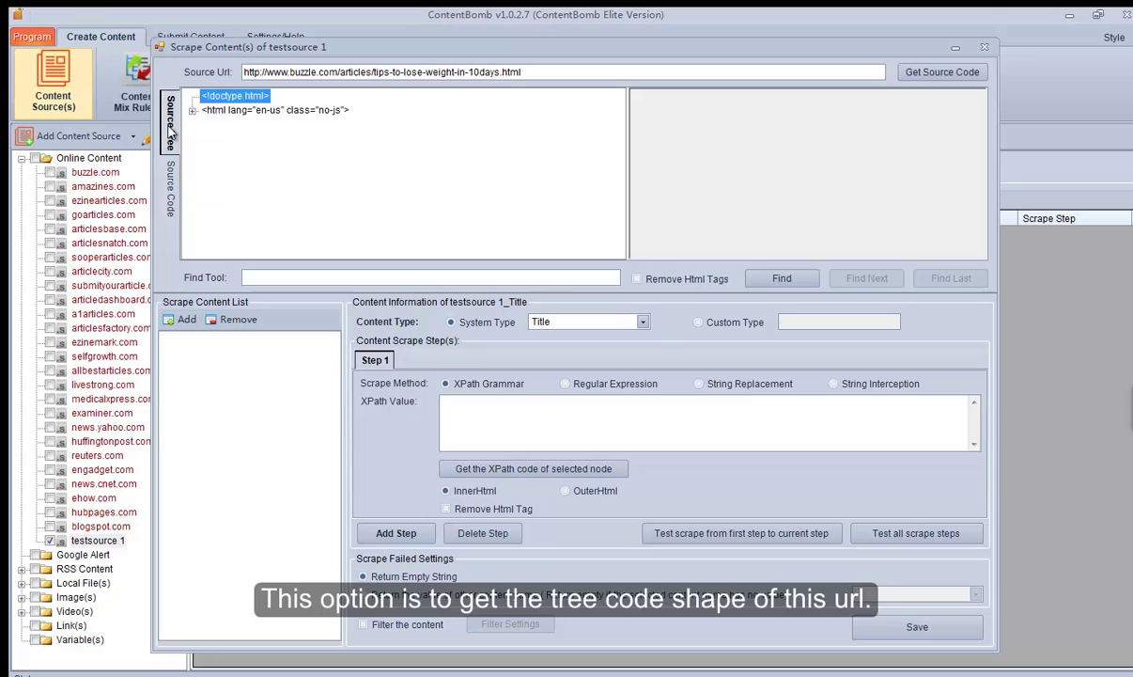
- View the page's raw source code, return to its source tree, and choose Title as the system content type
left_click(171, 188)
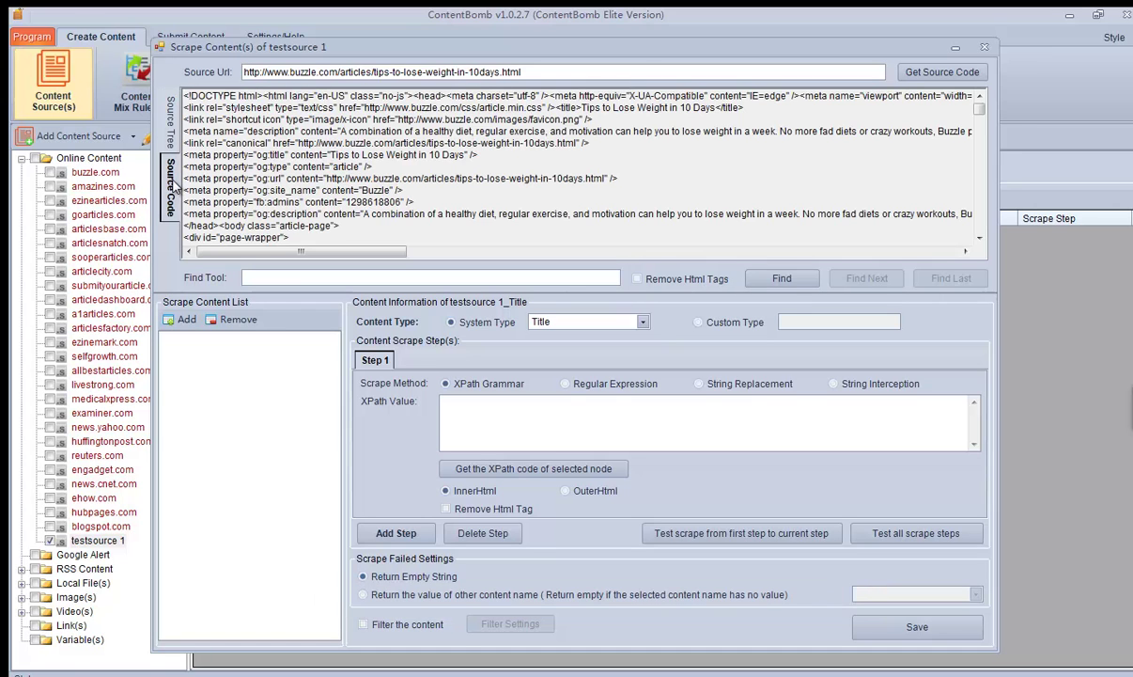
left_click(172, 132)
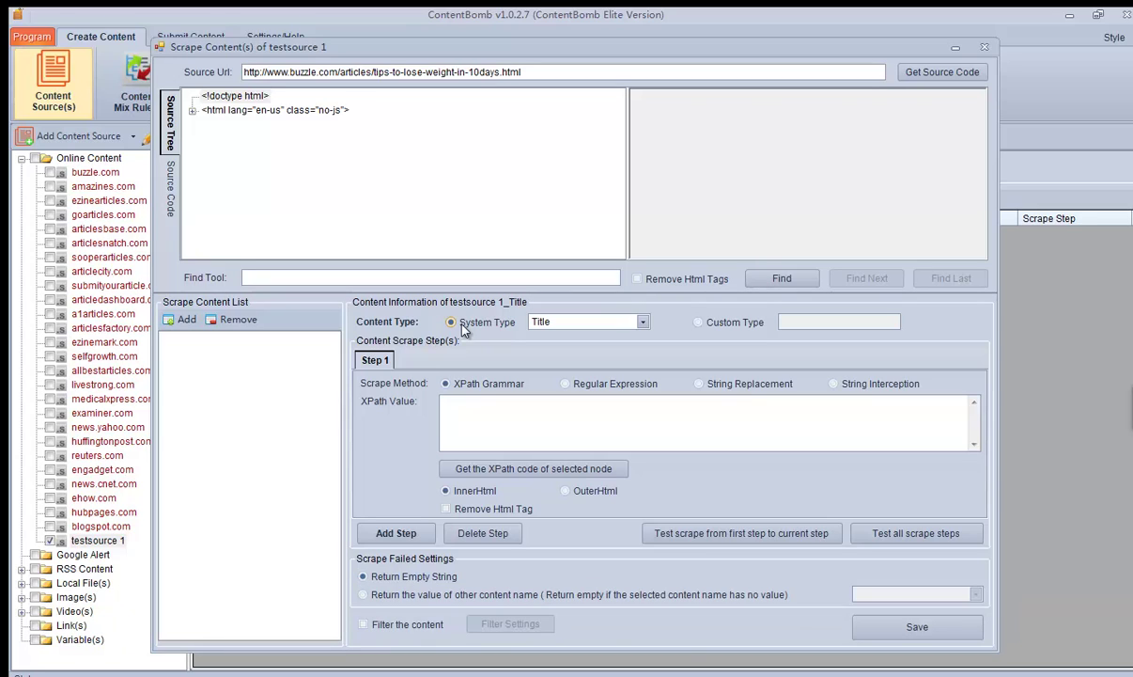
left_click(578, 322)
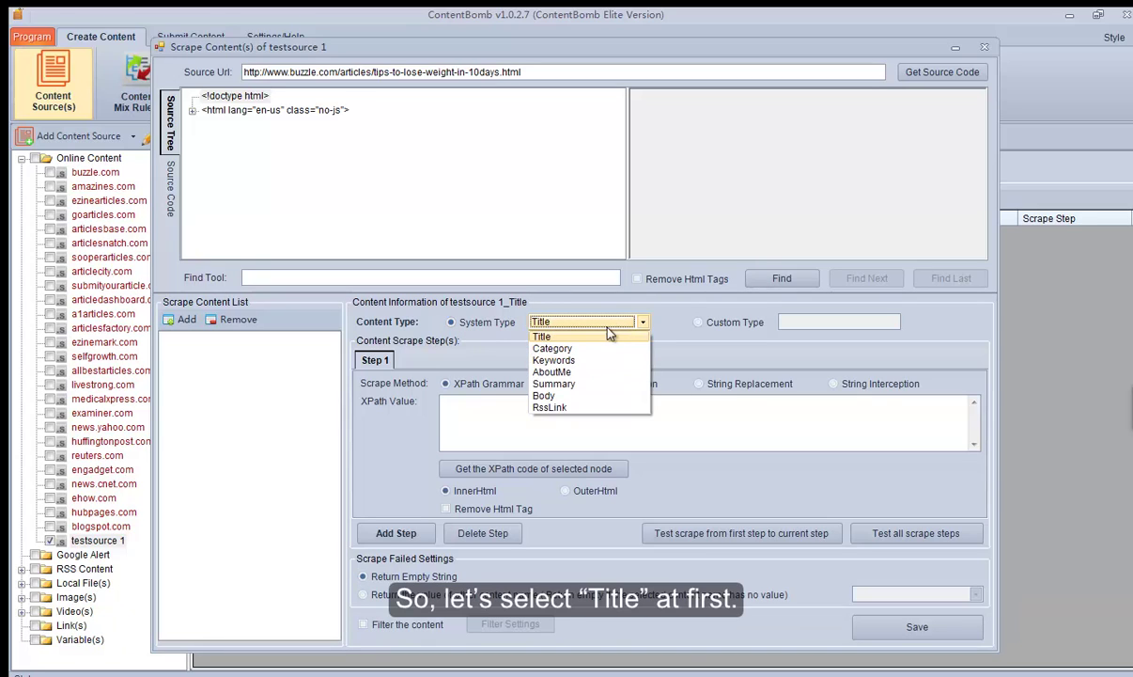
left_click(607, 335)
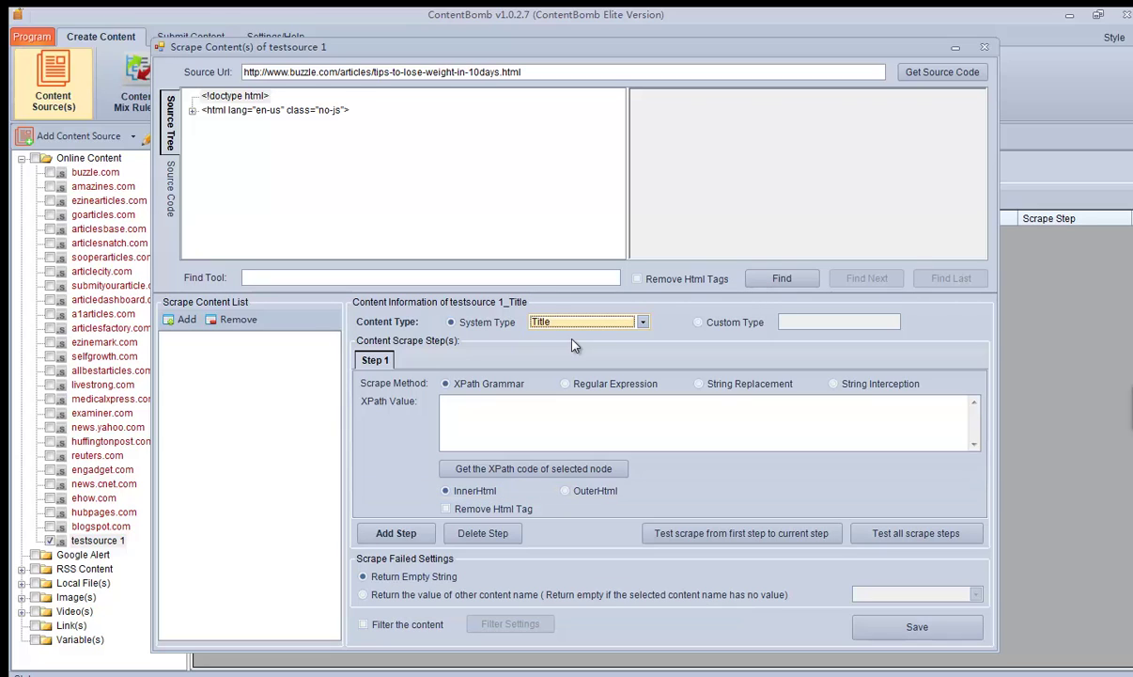
- Copy the article heading "Tips to Lose Weight in 10 Days" from Internet Explorer and find it in ContentBomb's source tree
left_click(273, 278)
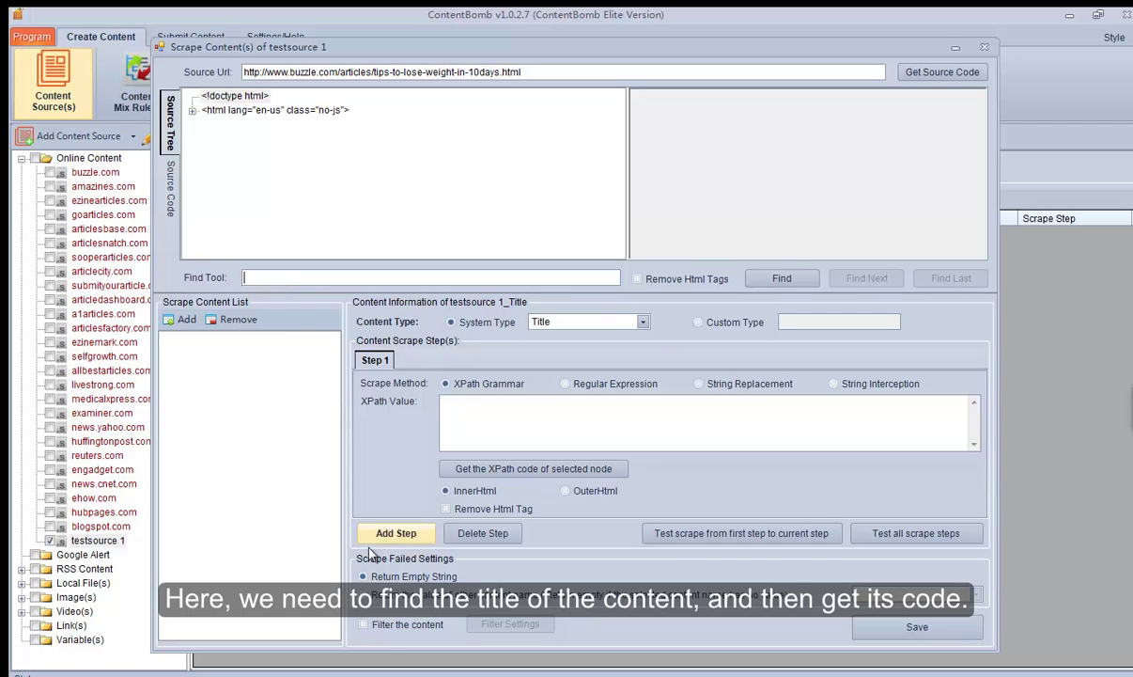
key("alt+Tab")
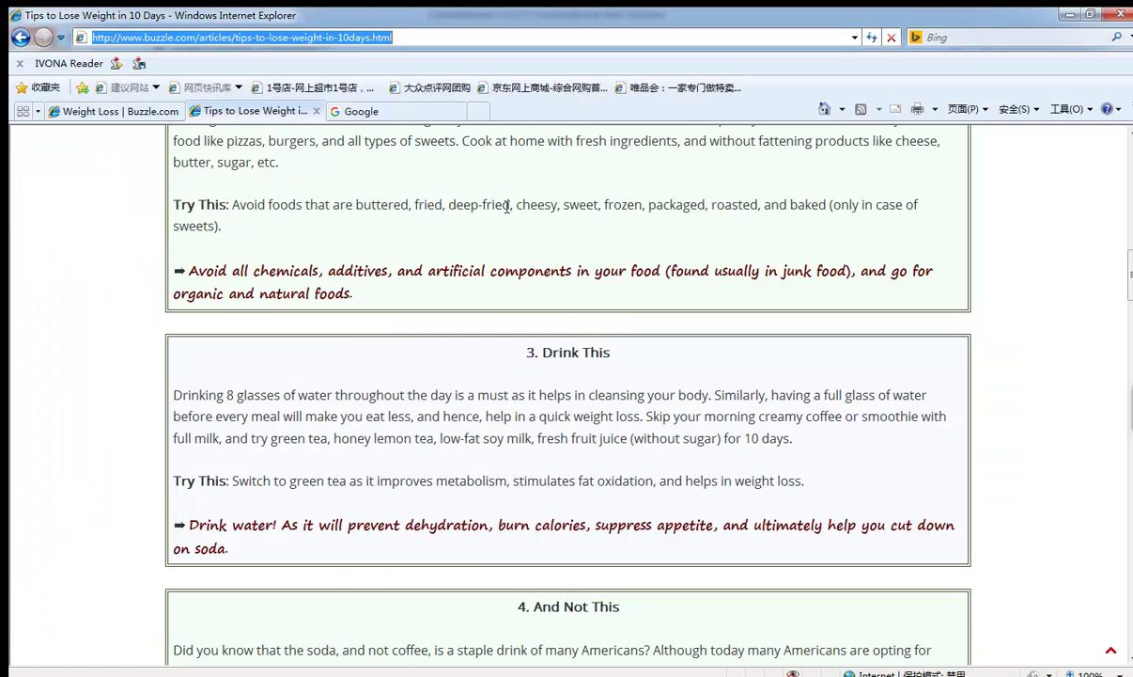
left_click(506, 243)
key("Home")
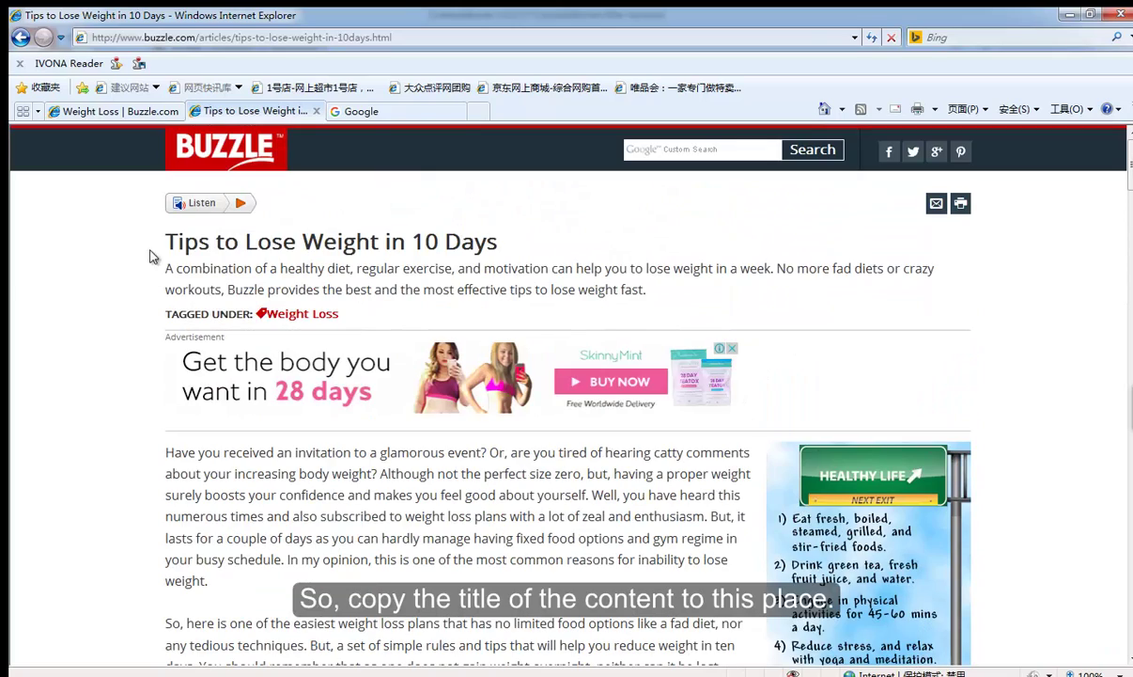
mouse_move(156, 221)
left_mouse_down()
mouse_move(318, 226)
mouse_move(531, 266)
mouse_move(498, 242)
mouse_move(162, 241)
left_mouse_up()
key("ctrl+c")
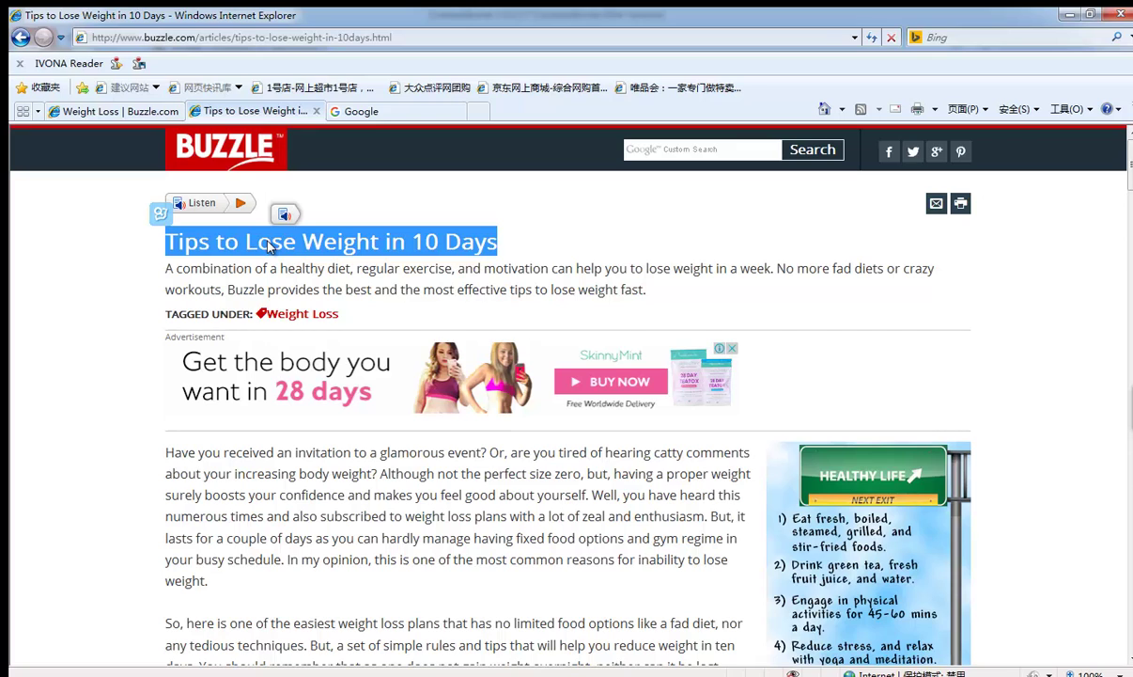
key("alt+Tab")
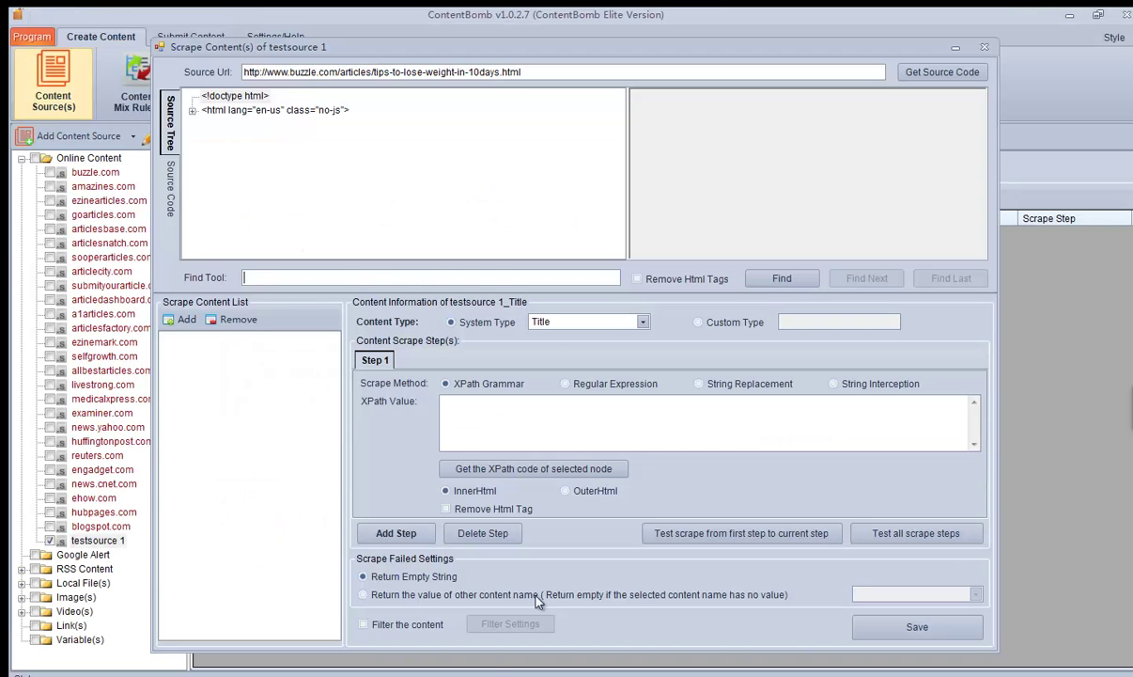
left_click(329, 277)
key("ctrl+v")
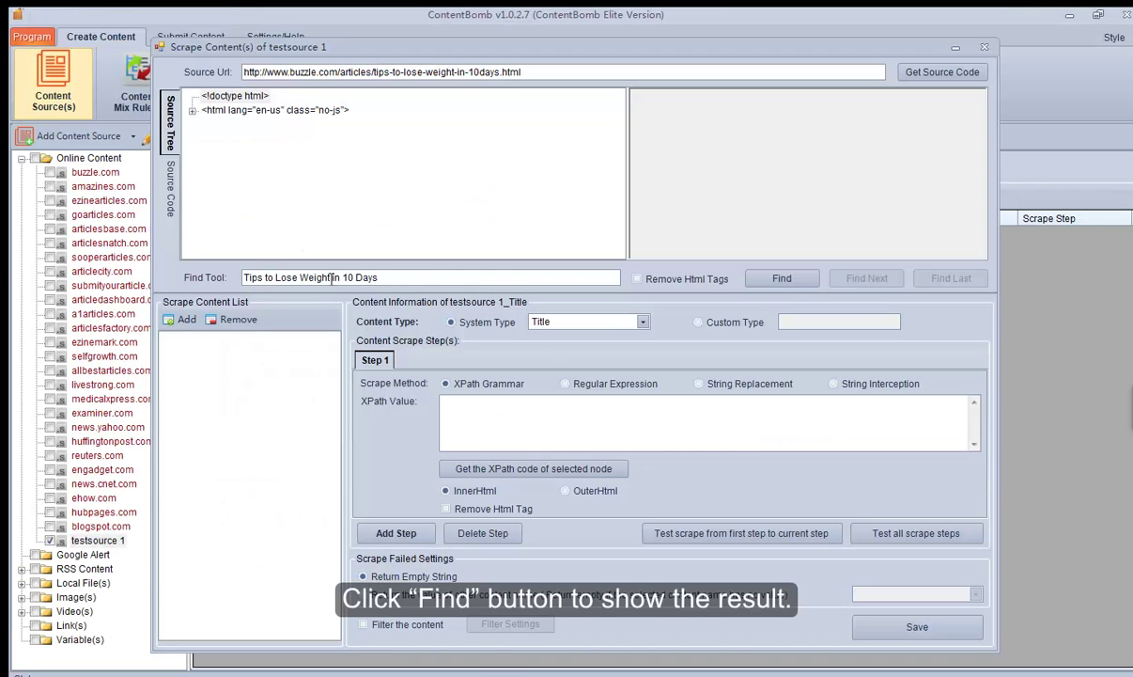
left_click(780, 280)
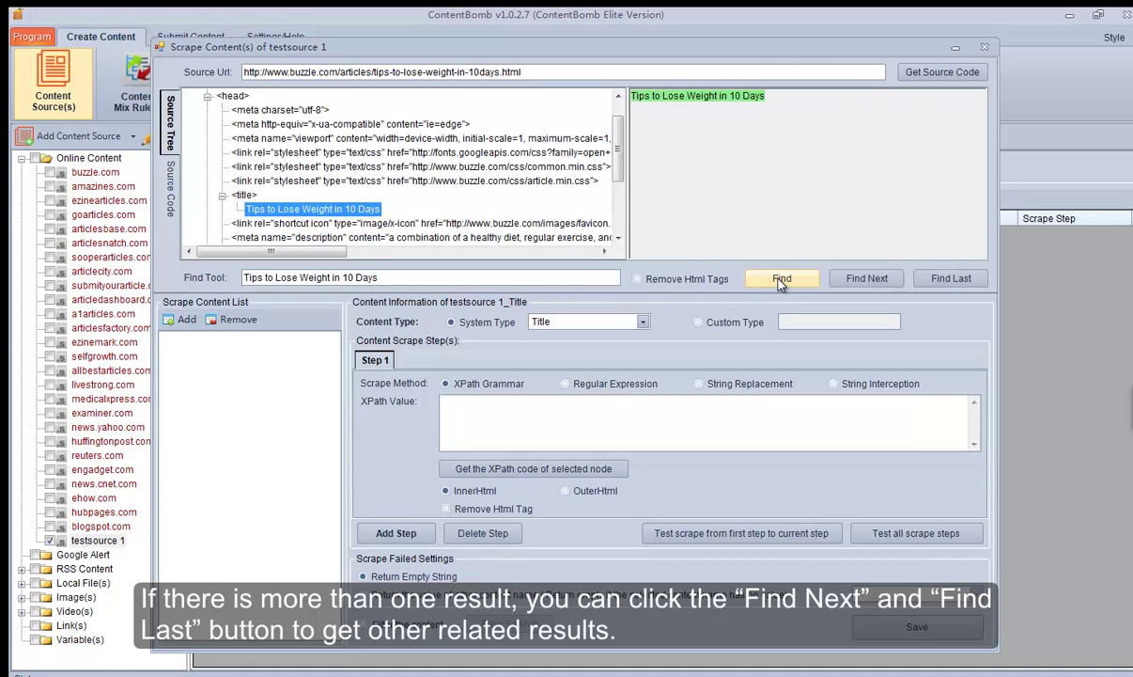
- Step through the other matches of the heading in the source tree to the og:title meta node
left_click(862, 280)
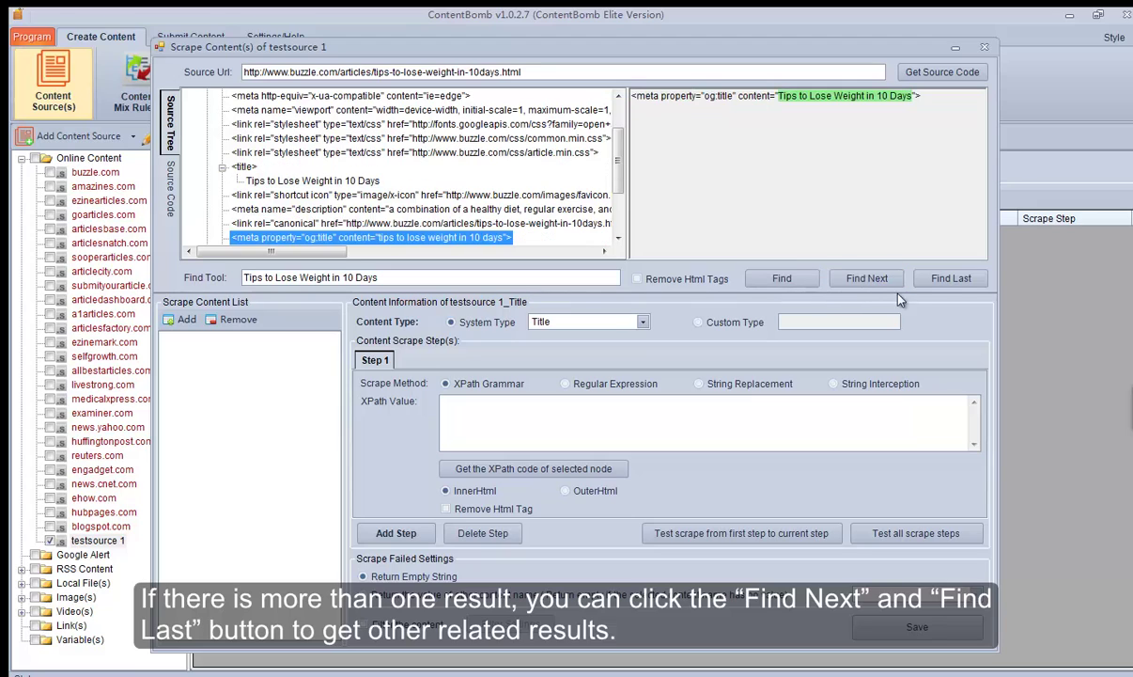
left_click(940, 282)
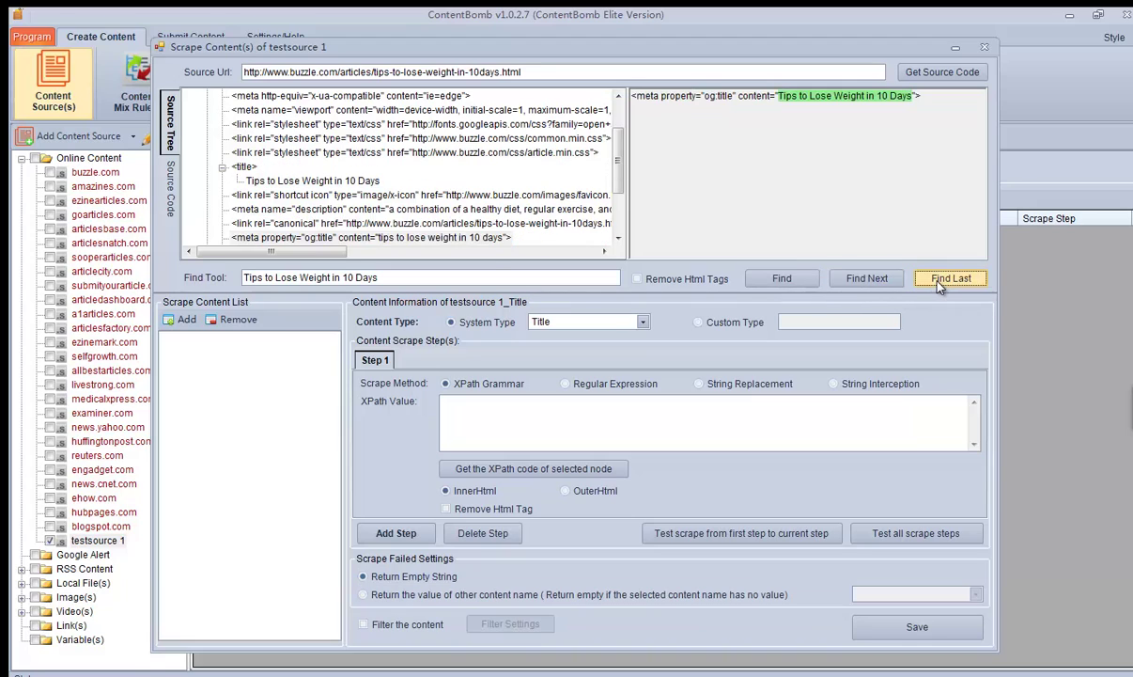
left_click(864, 281)
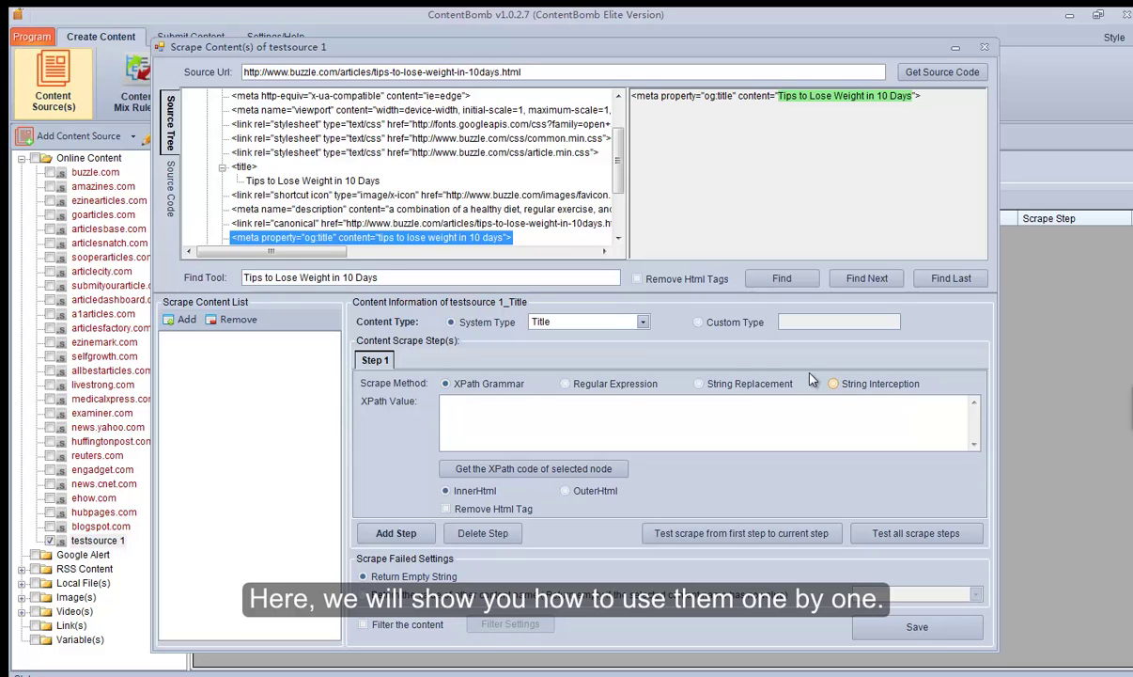
- Using the XPath Grammar method, get the XPath of the og:title meta node and set its output to OuterHtml
left_click(446, 385)
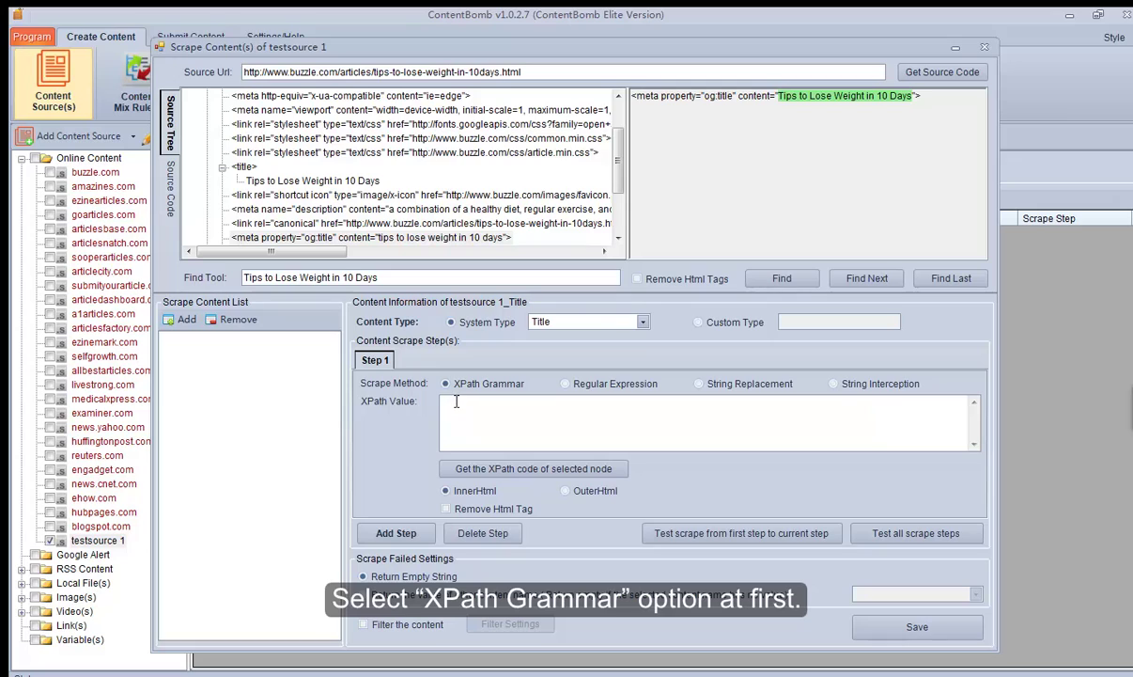
left_click(434, 238)
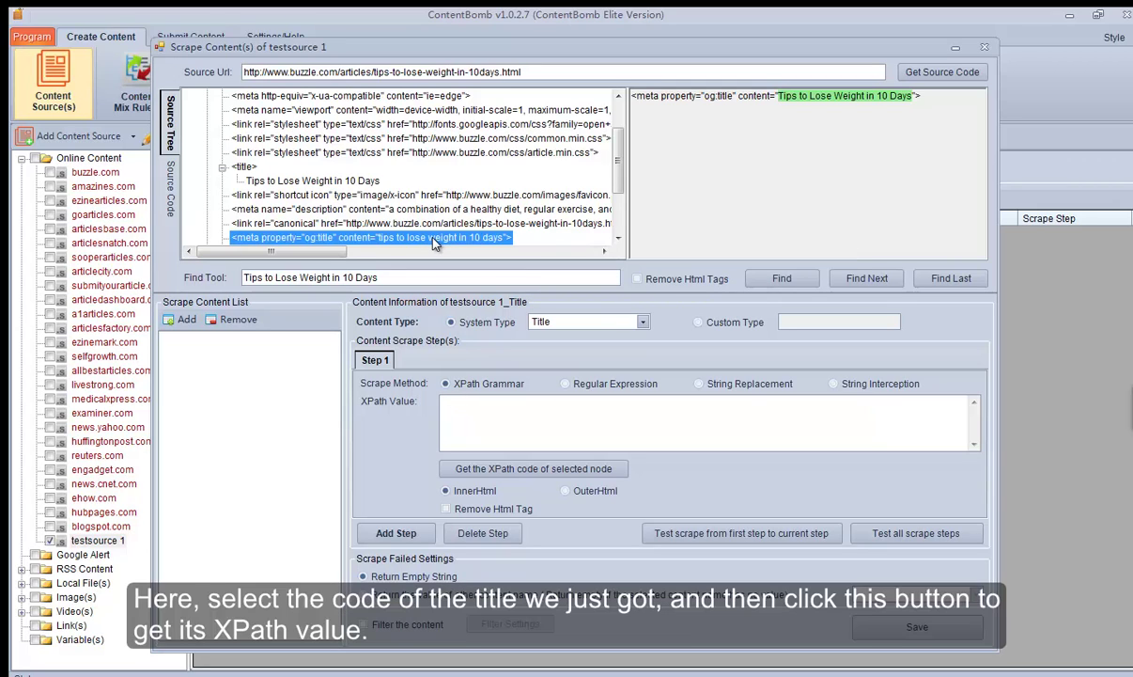
left_click(520, 469)
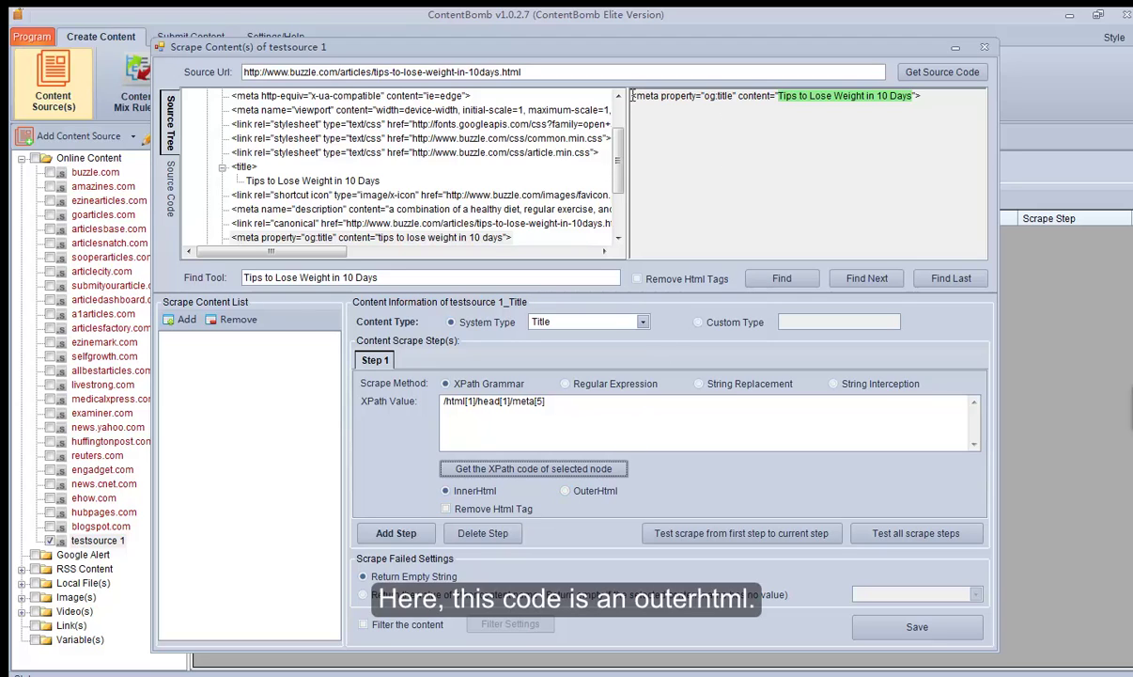
left_click_drag(596, 94, 851, 127)
left_click(851, 123)
left_click(565, 491)
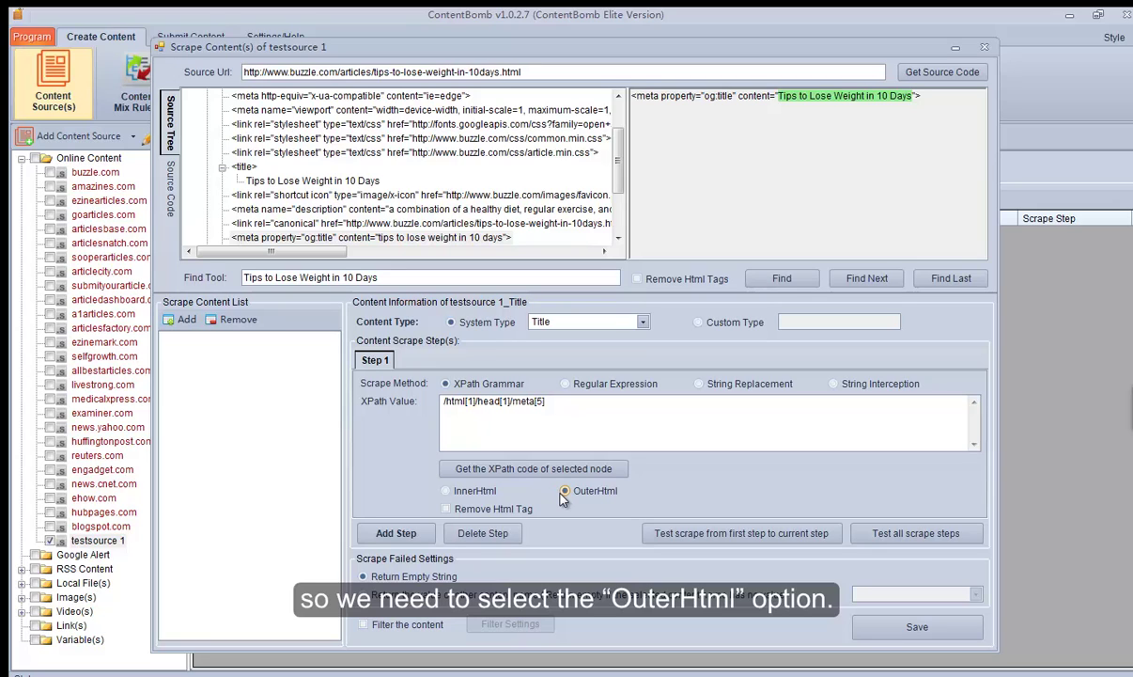
- Test the title scrape from the first step to the current one and examine the title text in the result
left_click(705, 536)
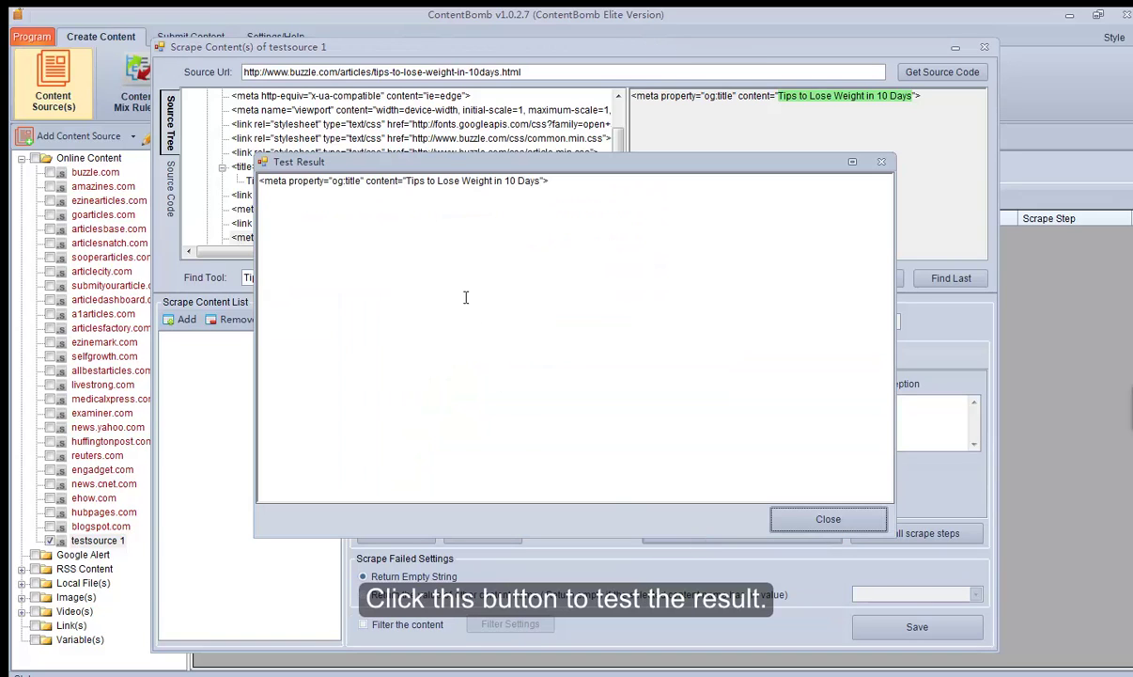
left_click_drag(406, 180, 537, 181)
left_click(427, 181)
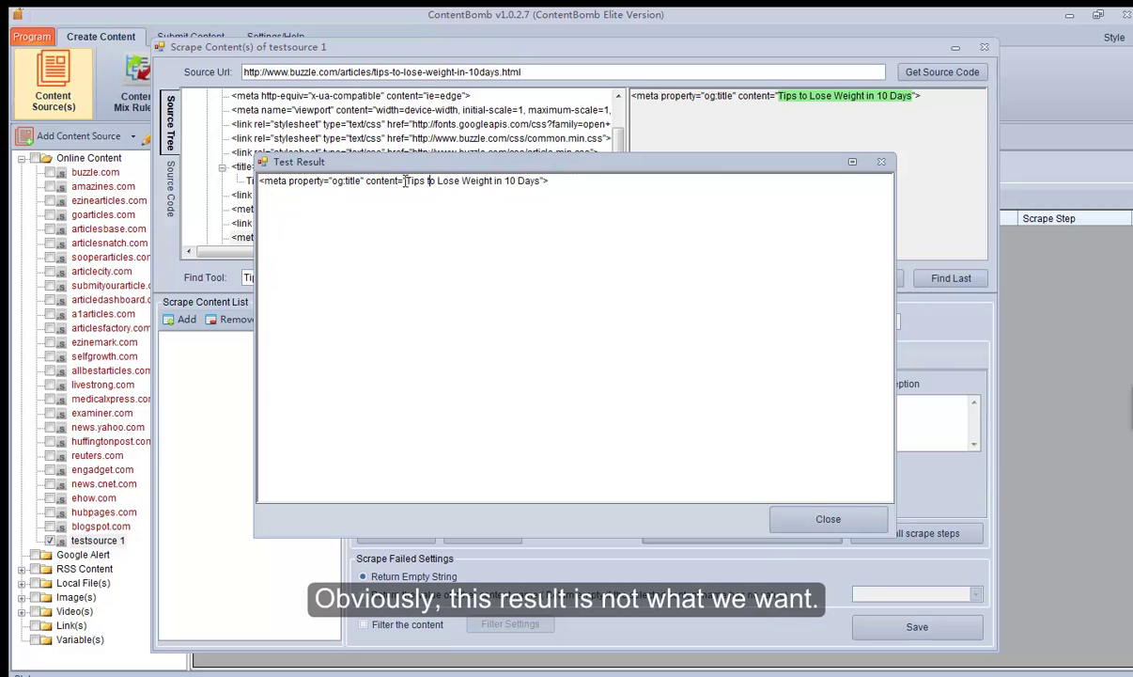
- Examine the meta markup before and after the title text in the test result, and close the result
left_click_drag(406, 181, 261, 181)
left_click(539, 194)
left_click_drag(519, 180, 567, 180)
left_click(554, 180)
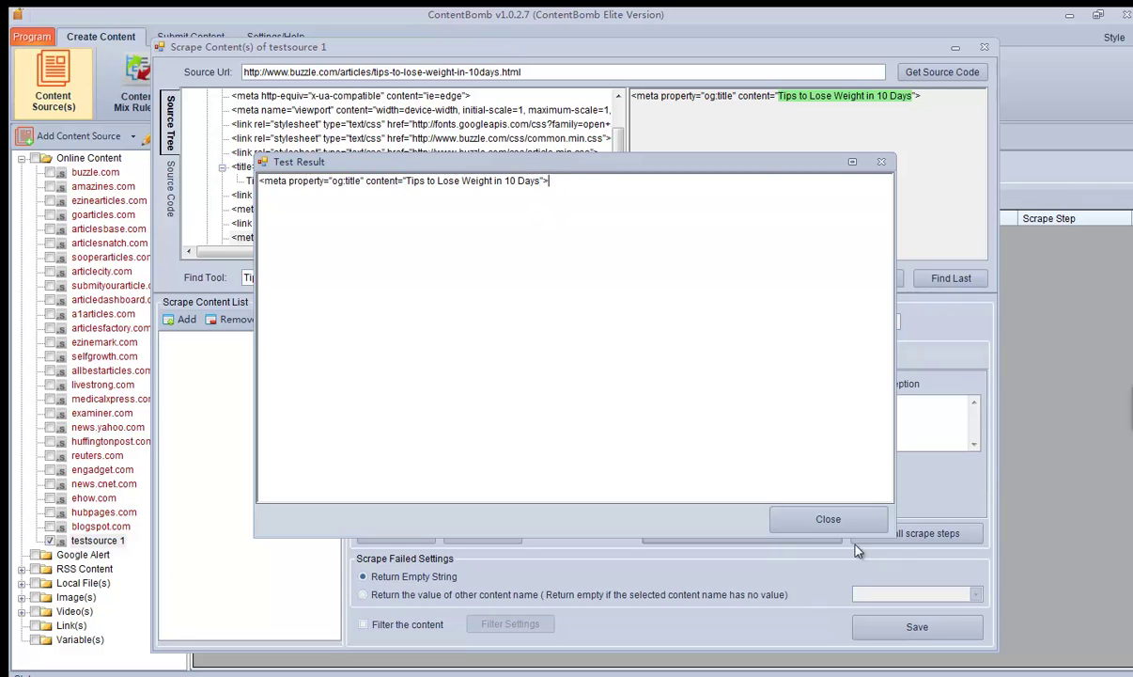
left_click(829, 522)
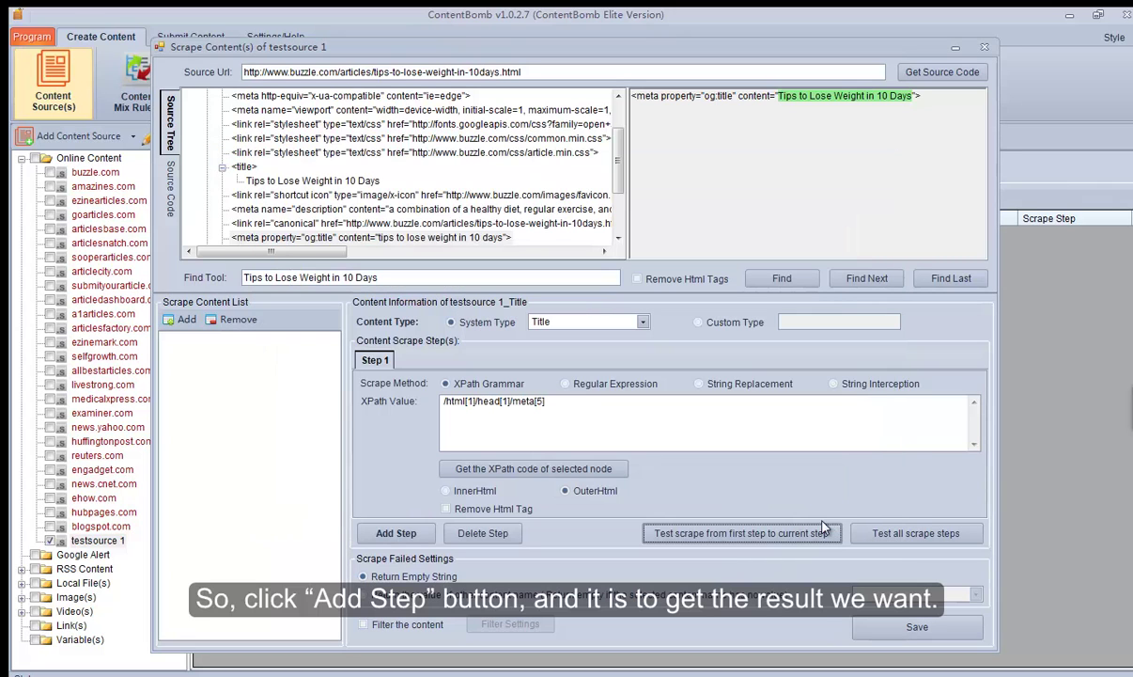
- Add a second title scrape step using String Replacement with the search target <meta property="og:title" content=" and an empty replacement
left_click(401, 535)
left_click(415, 362)
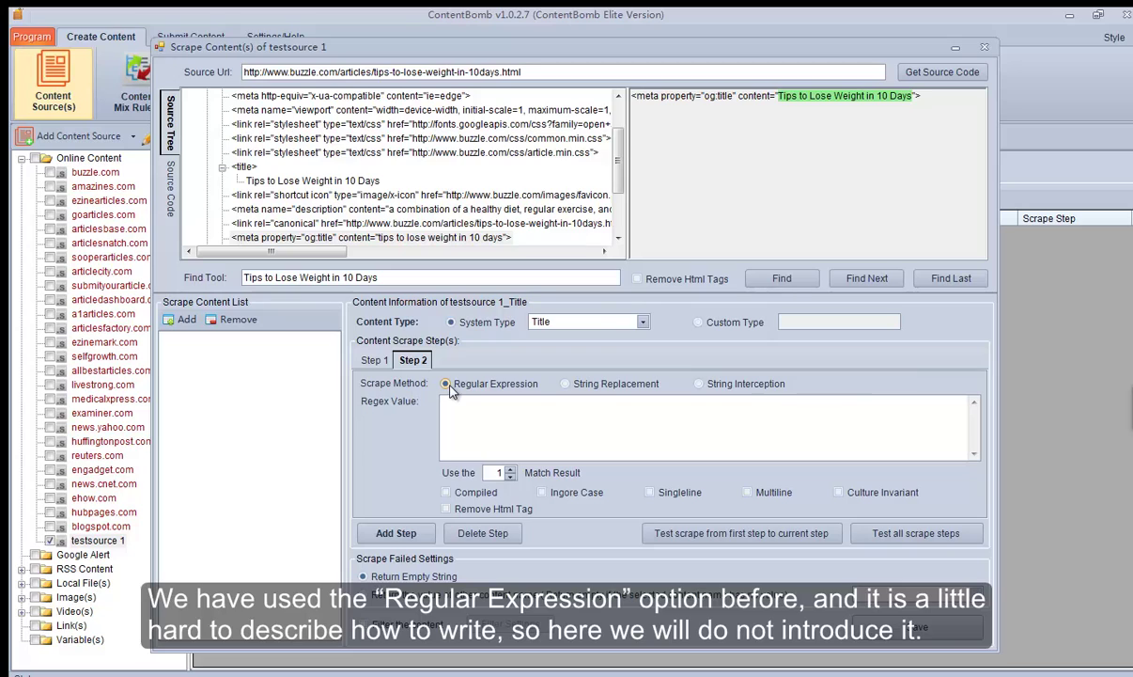
left_click(565, 384)
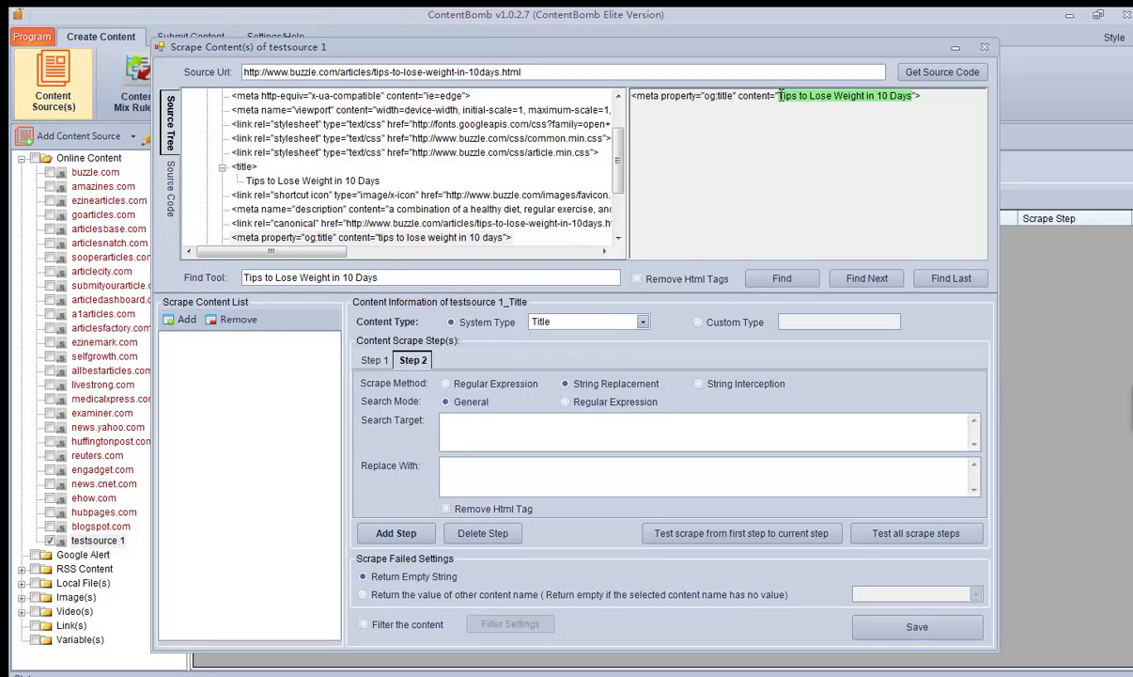
left_click_drag(778, 95, 631, 95)
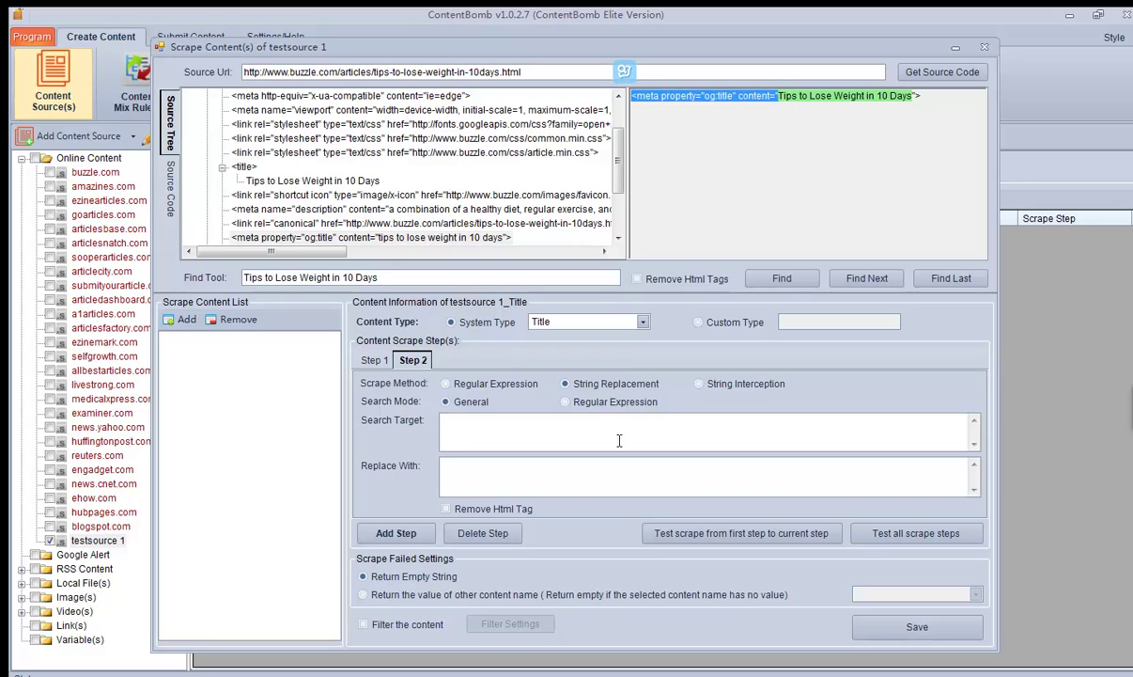
left_click(499, 432)
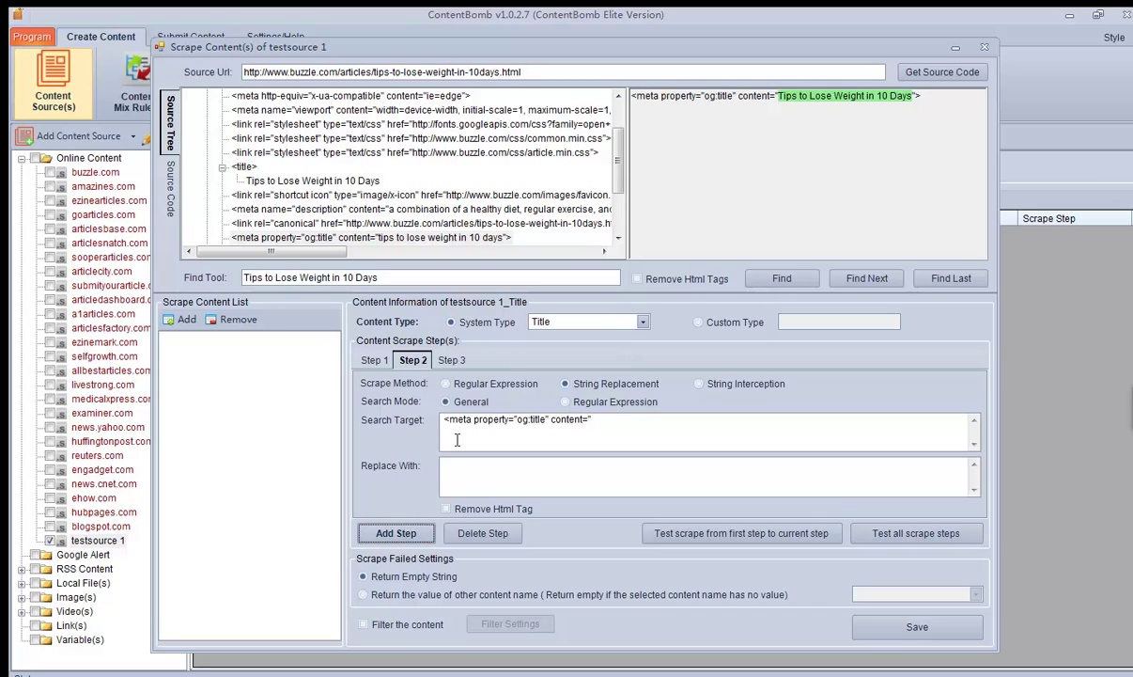
- Add a third String Replacement step with the search target "> and an empty replacement, and test the scrape up to this step
left_click(398, 534)
left_click(566, 384)
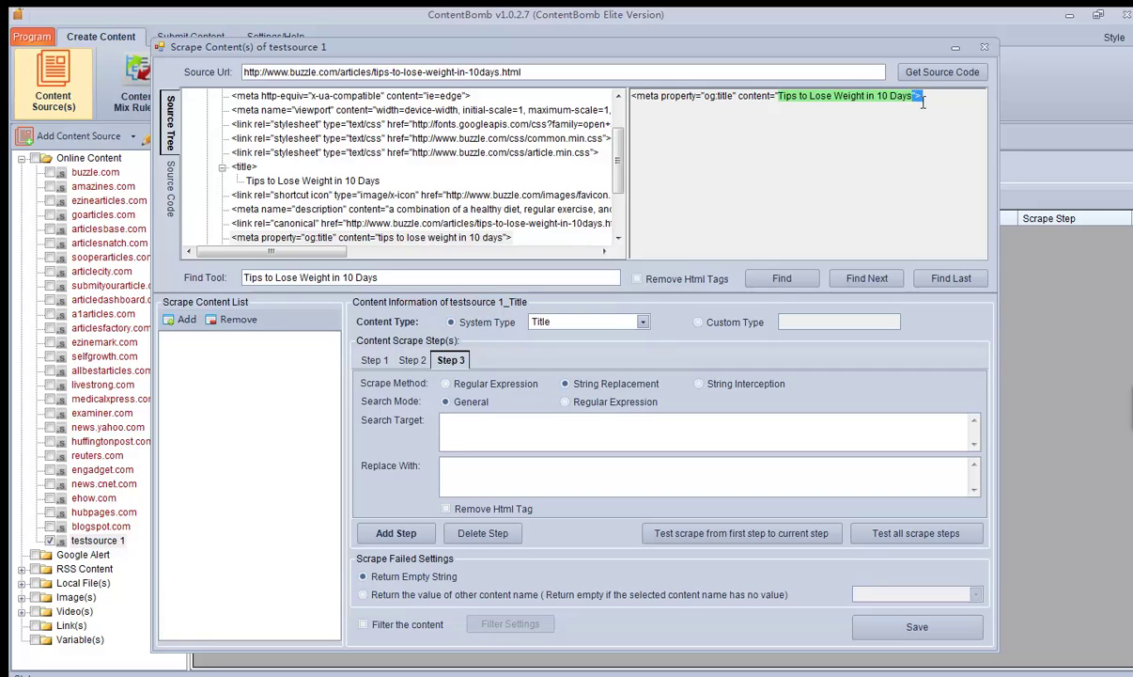
left_click(473, 428)
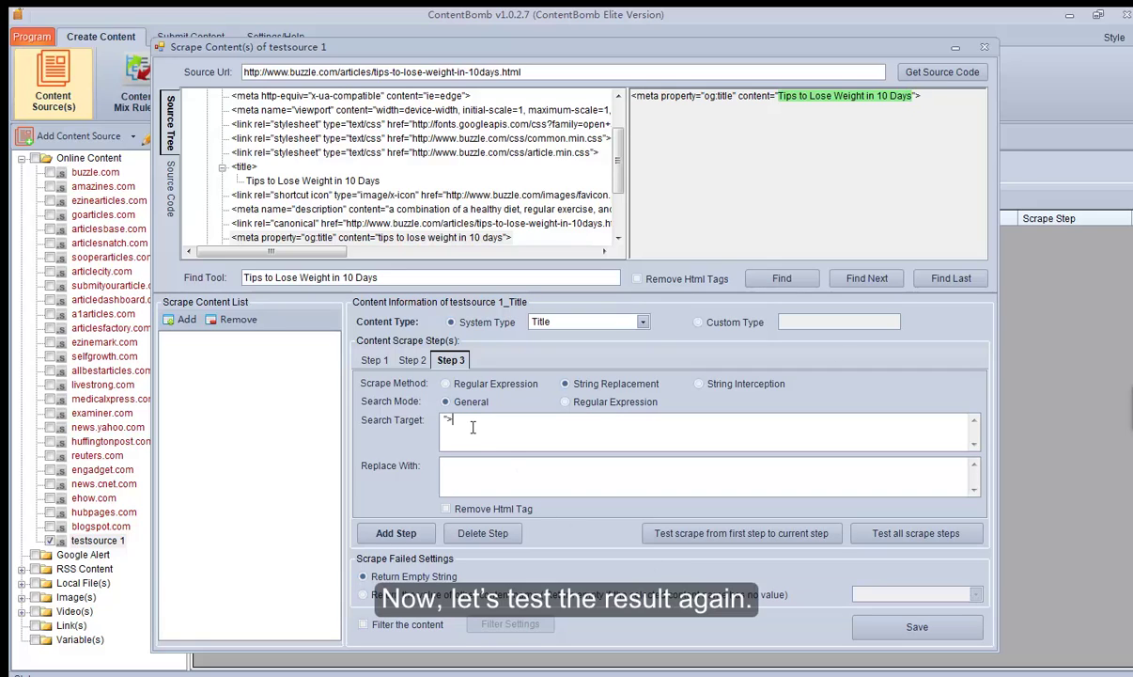
type("\">")
left_click(743, 542)
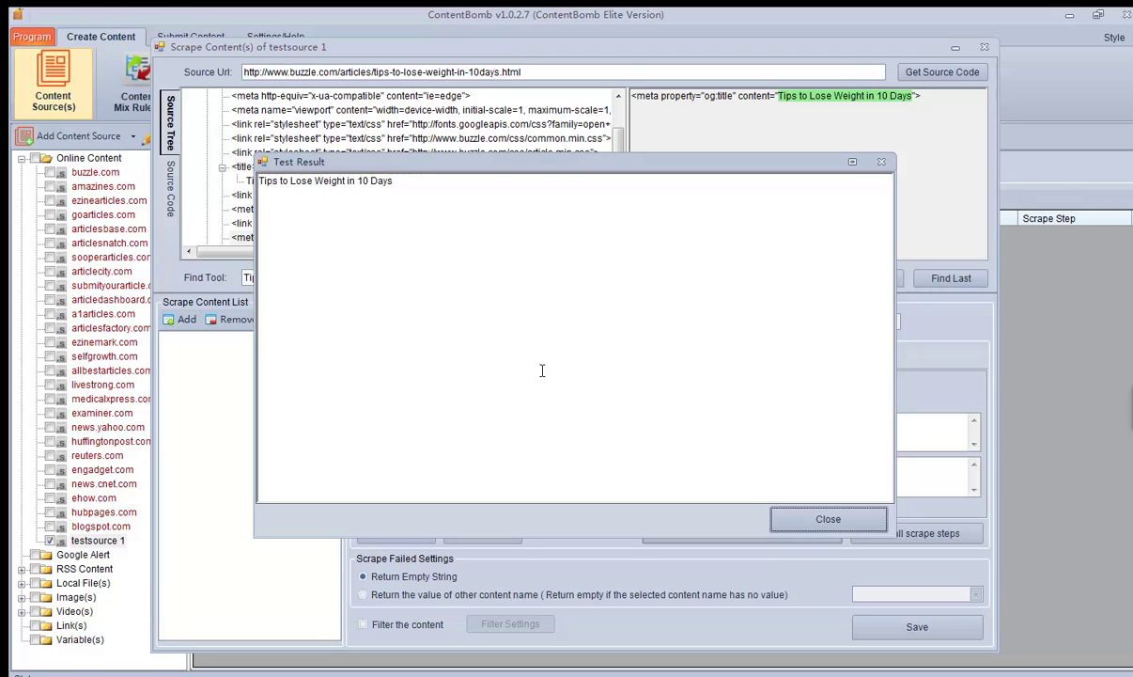
left_click(808, 522)
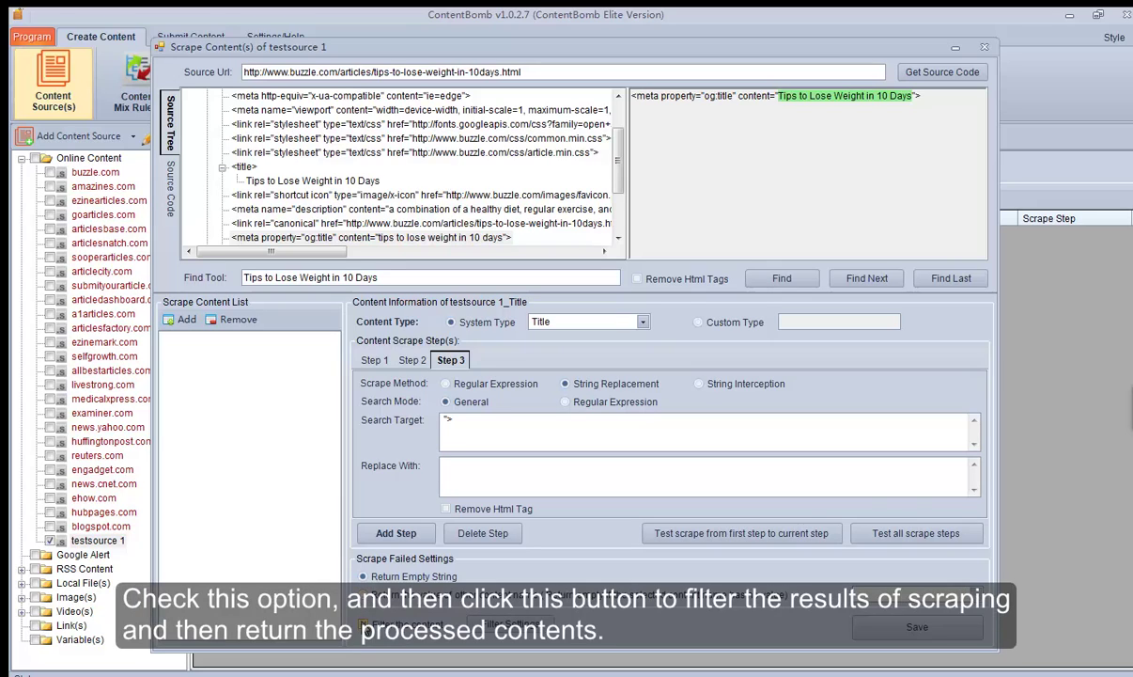
- Enable content filtering for the title, divided by sentence and by word only, with the contain keywords "lose weight, health", and save the filter
left_click(508, 624)
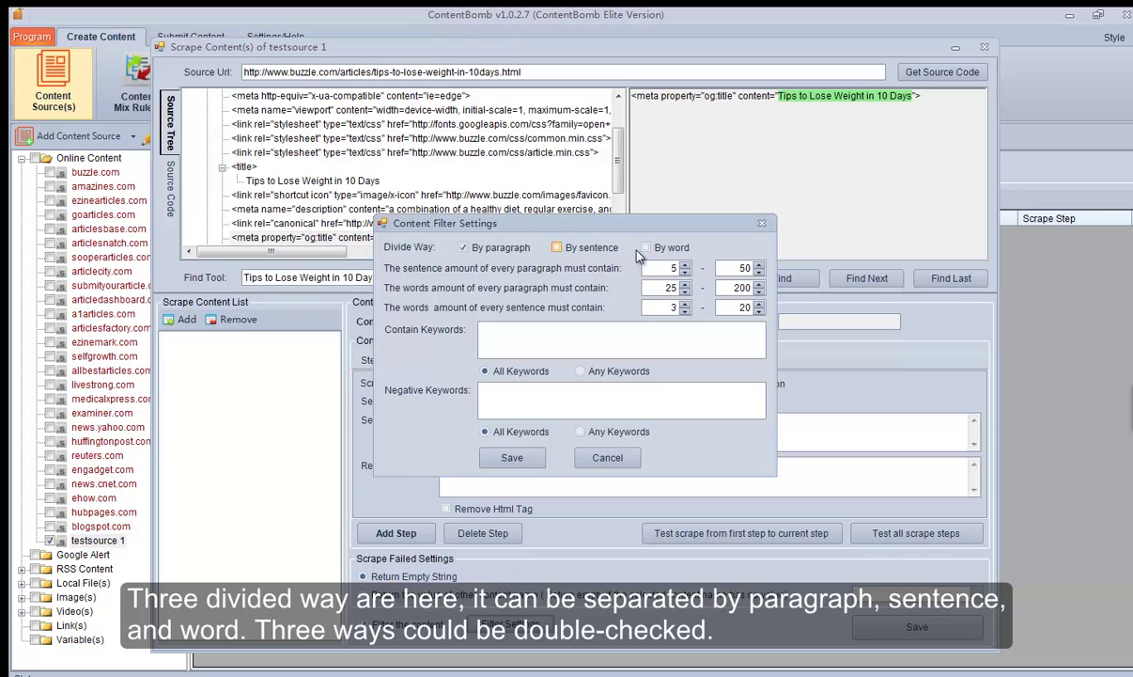
left_click(646, 247)
left_click(462, 248)
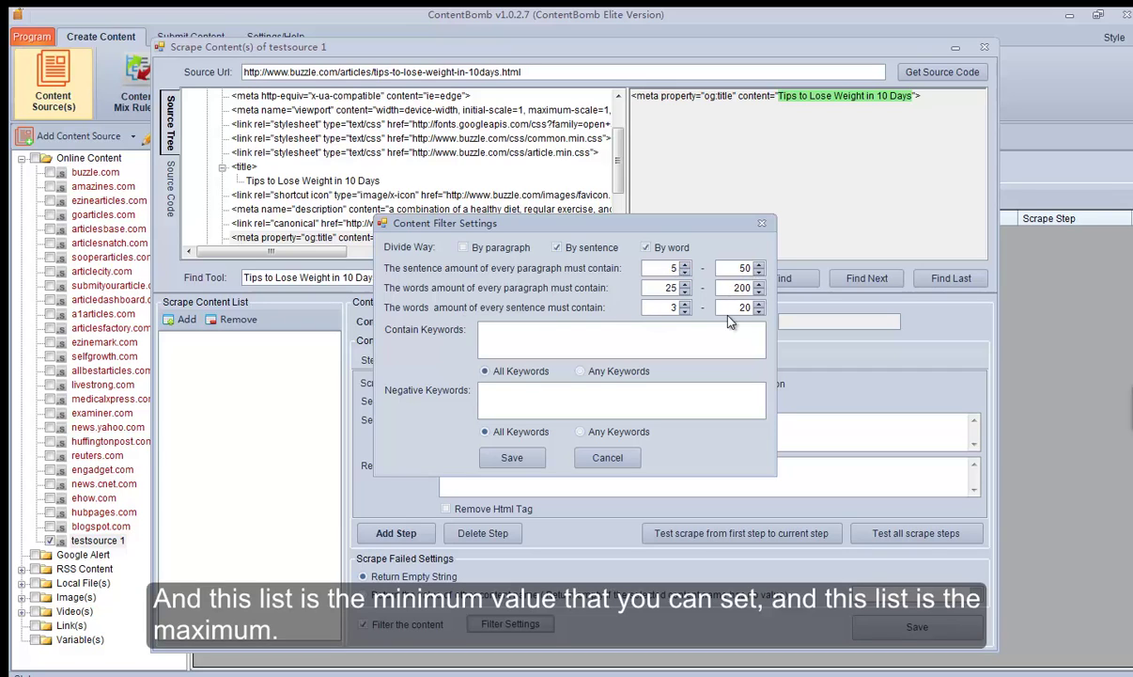
left_click(544, 343)
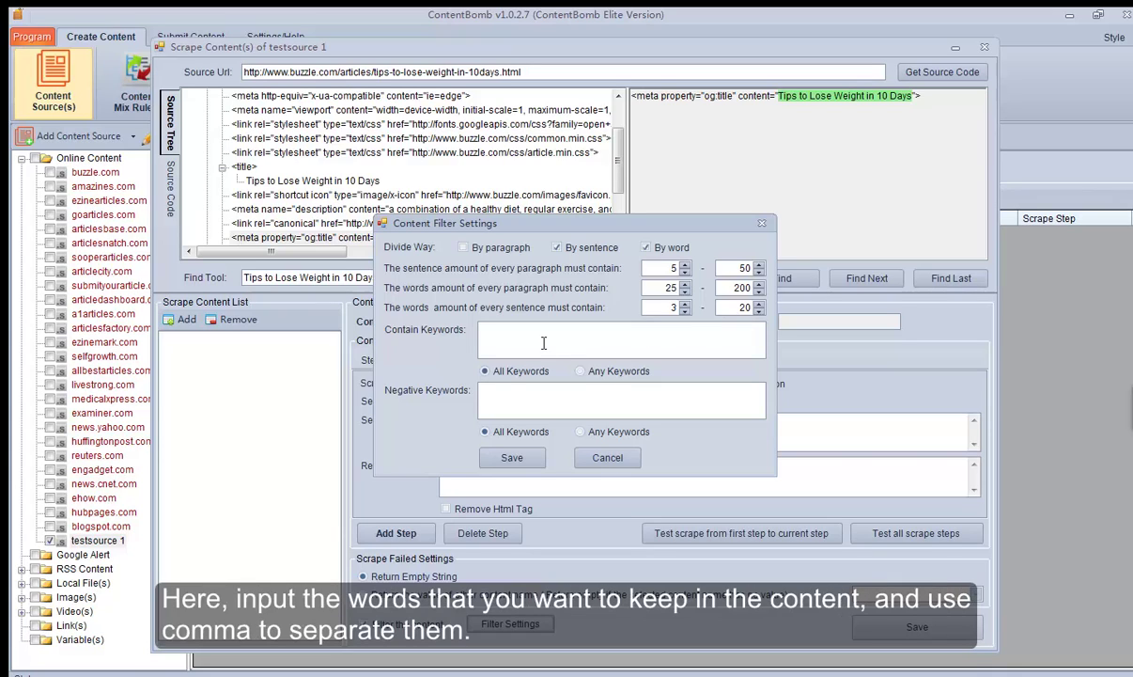
type("lose weight, health")
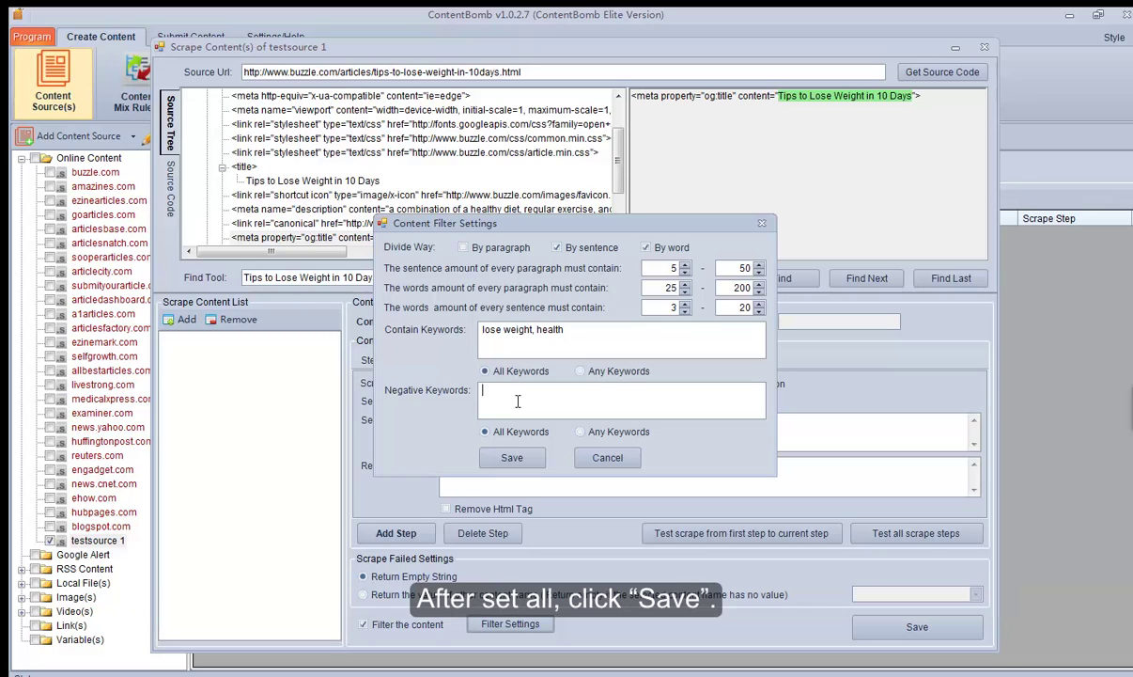
left_click(511, 457)
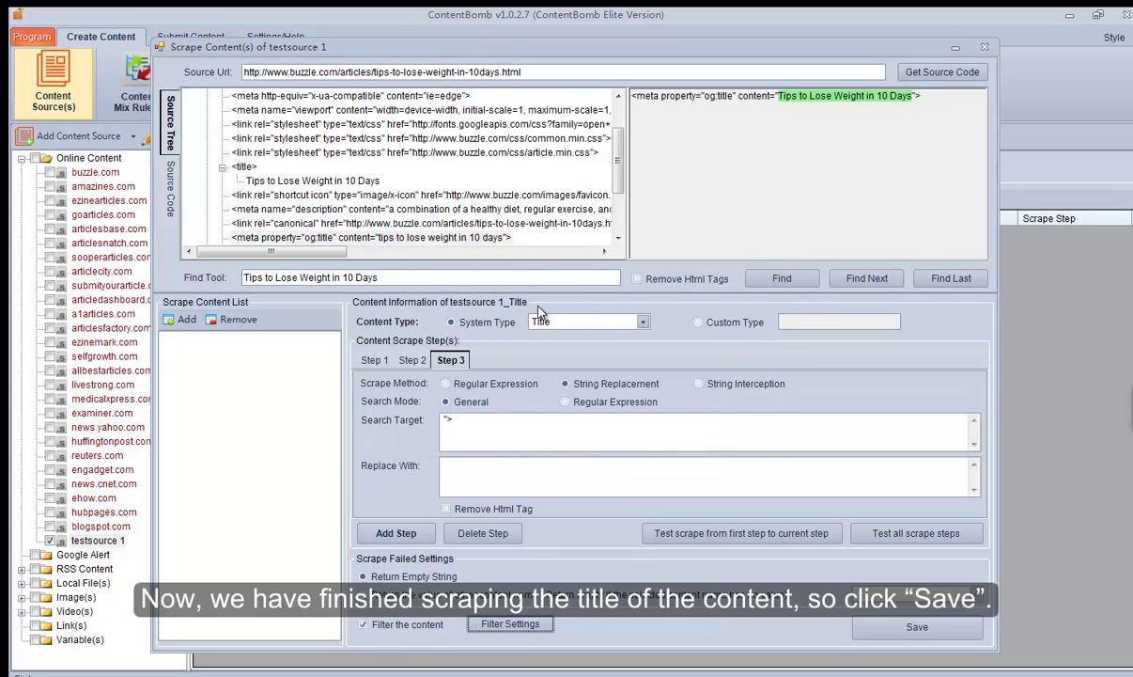
- Save the title scrape content and add a new scrape content entry with the system type Body
left_click(879, 625)
key("Return")
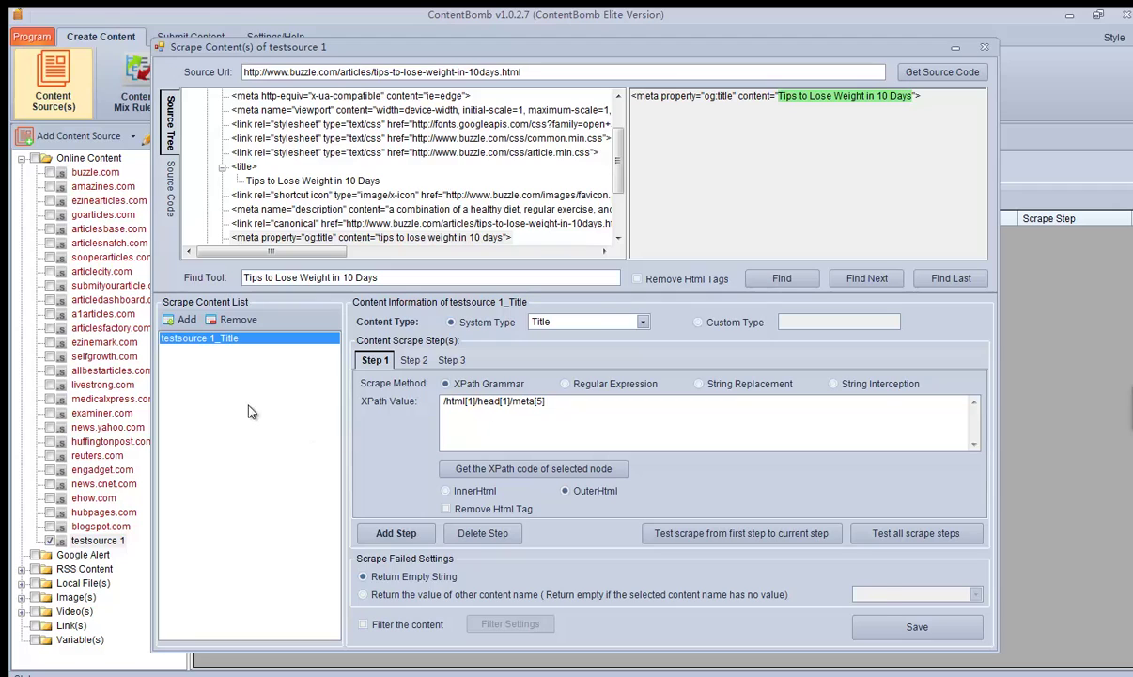
left_click(185, 321)
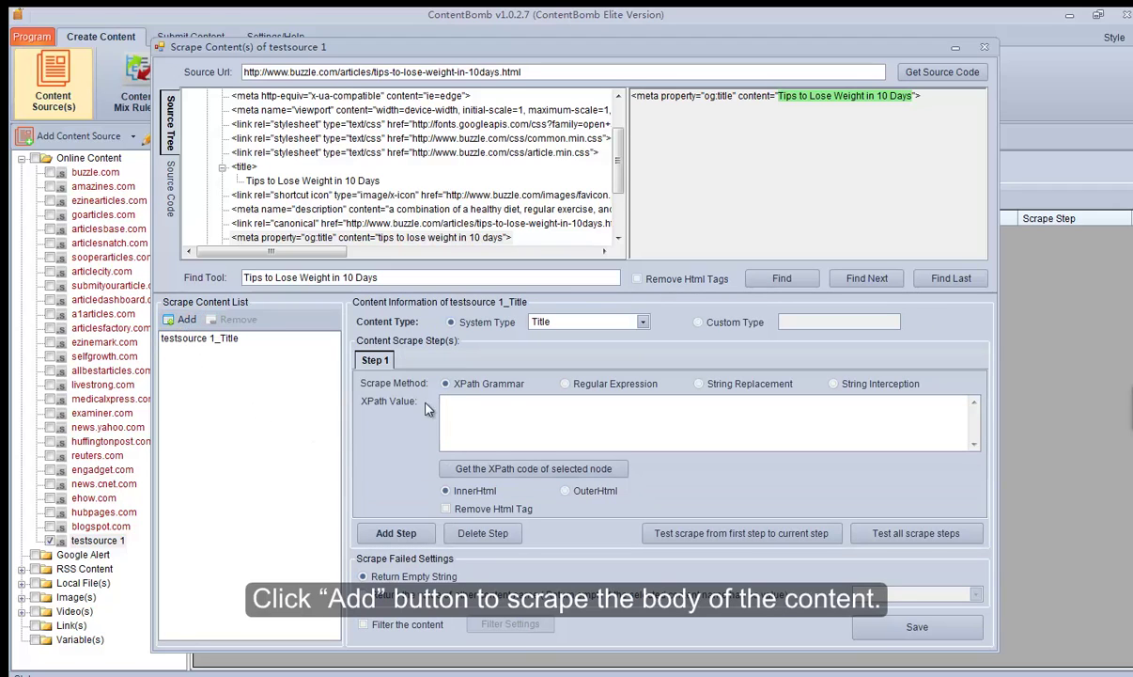
left_click(643, 323)
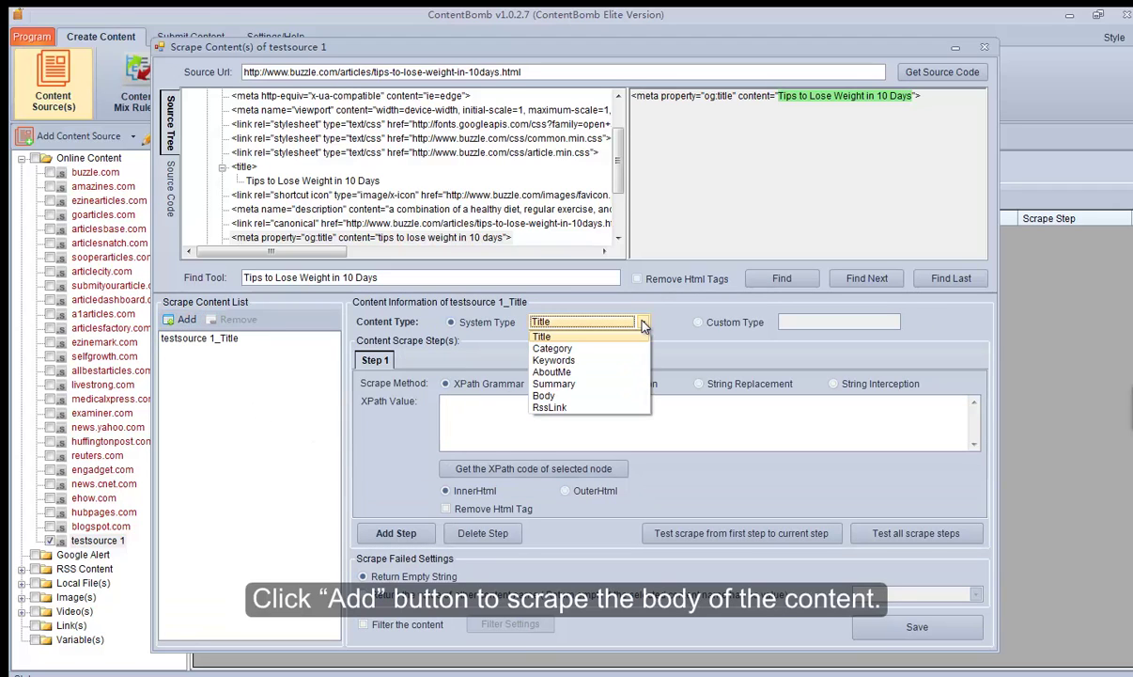
left_click(556, 398)
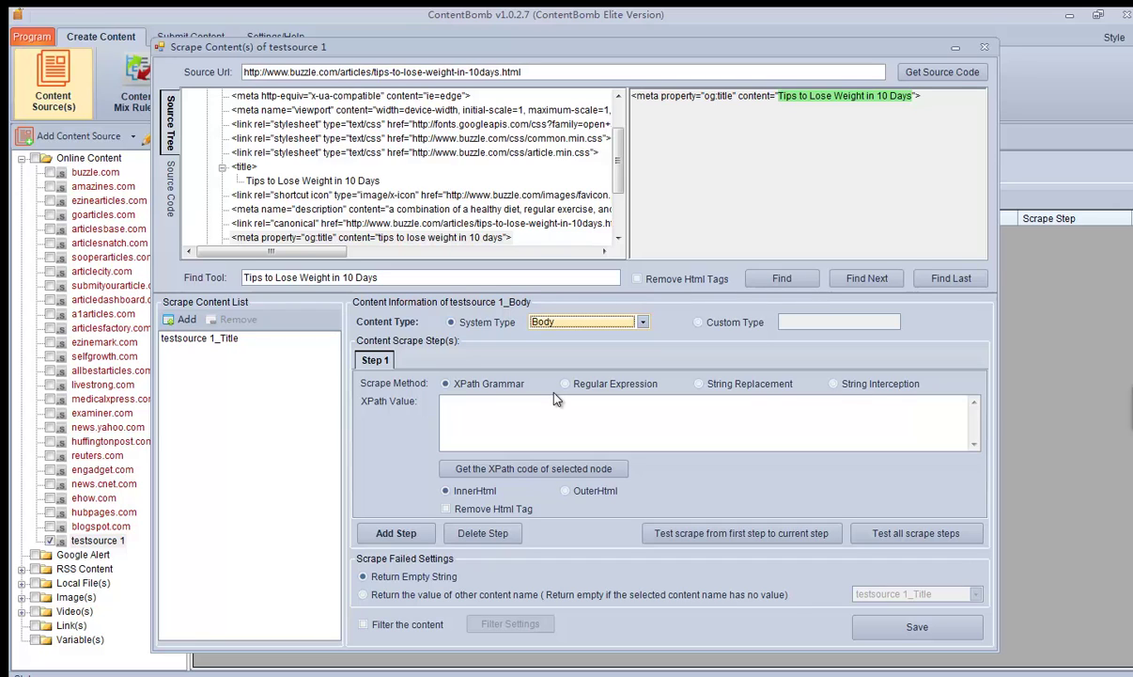
- Copy "Have you received an invitation to a glamorous event?" from the Internet Explorer article and find it in ContentBomb's source tree
left_click(402, 279)
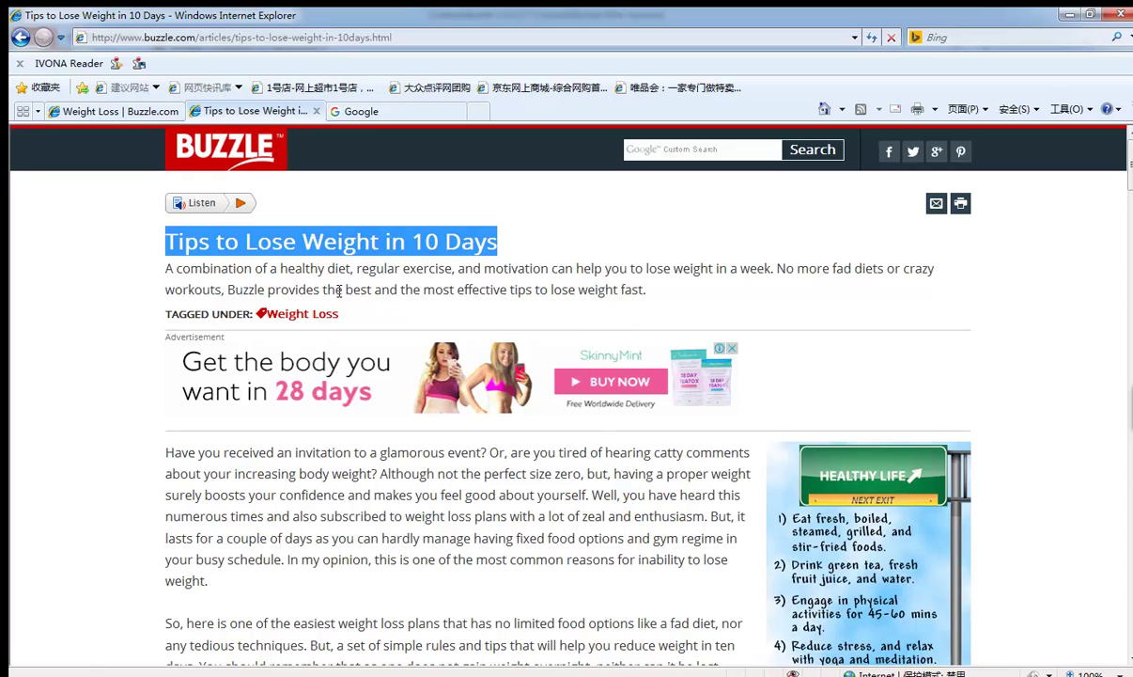
left_click_drag(165, 452, 487, 453)
key("ctrl+c")
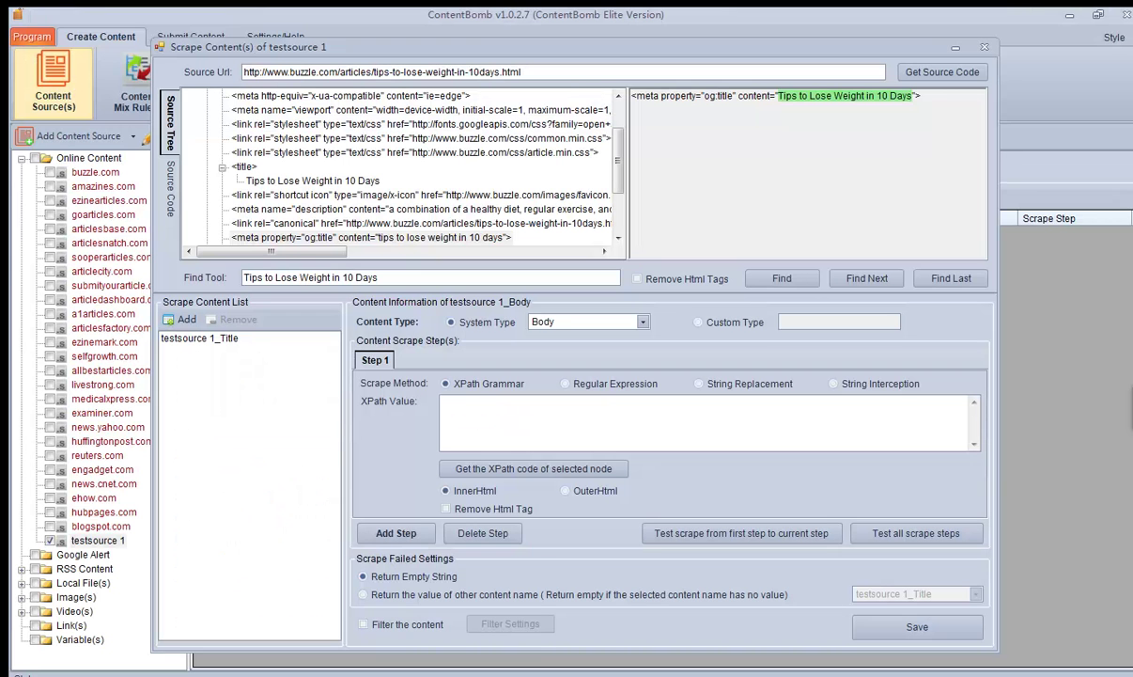
key("ctrl+a")
key("ctrl+v")
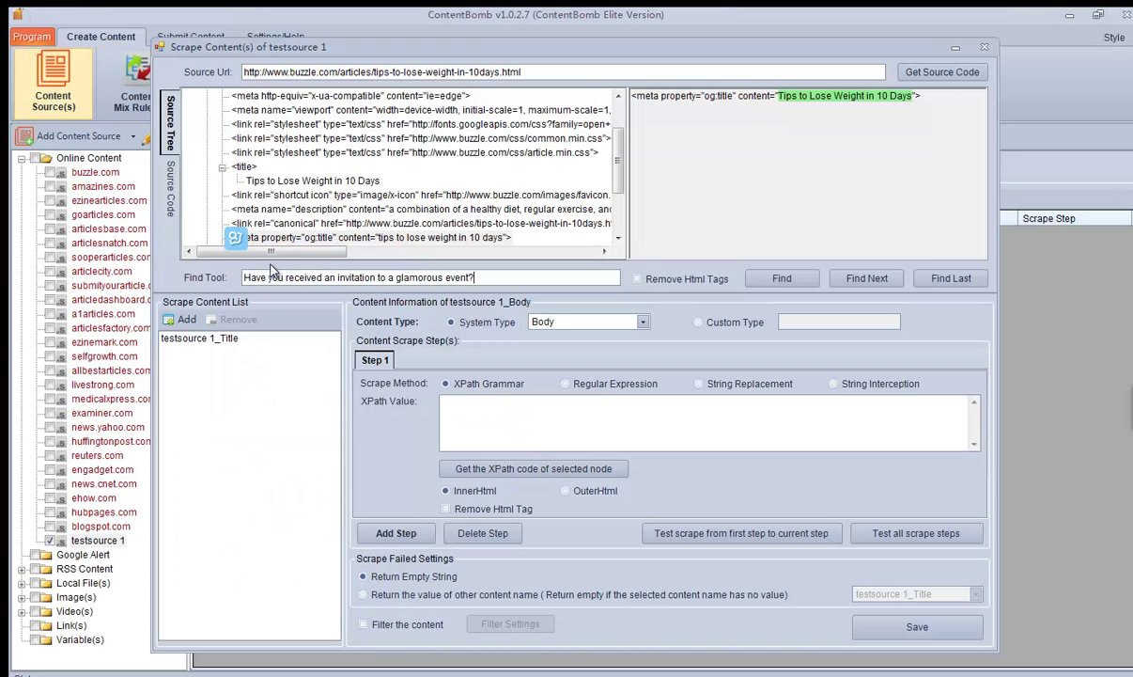
left_click(769, 282)
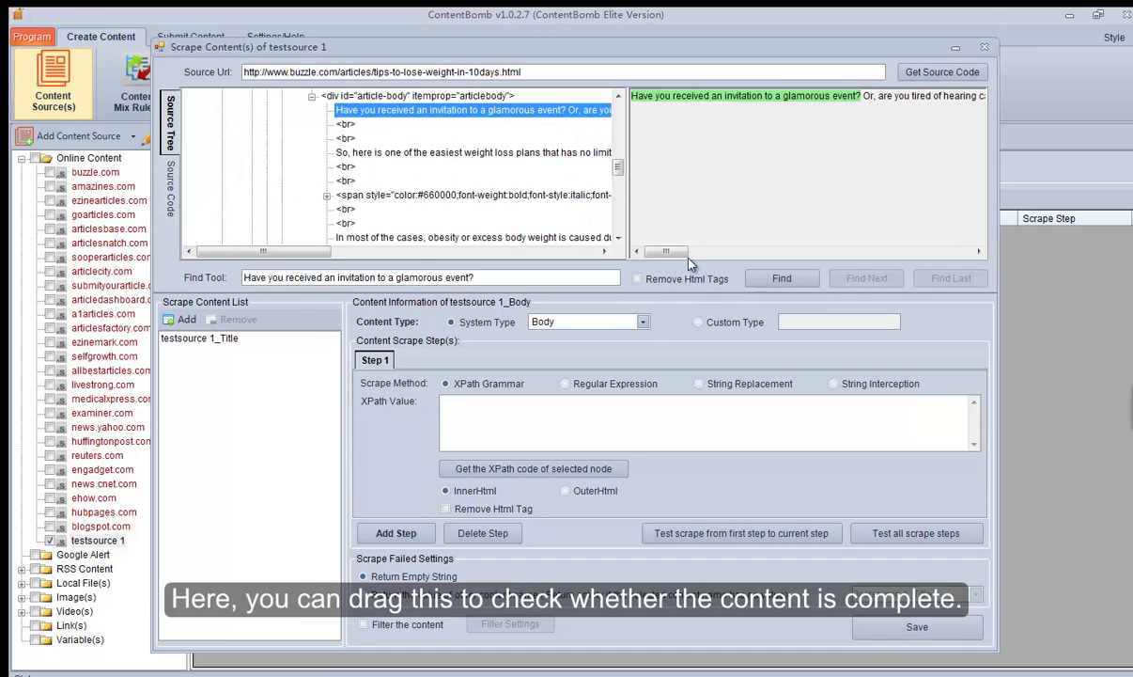
- Select the parent article-body div node in the source tree and examine its content through to the closing "Good luck" text
mouse_move(668, 251)
left_mouse_down()
mouse_move(928, 256)
mouse_move(667, 252)
left_mouse_up()
scroll(470, 207, "up", 3)
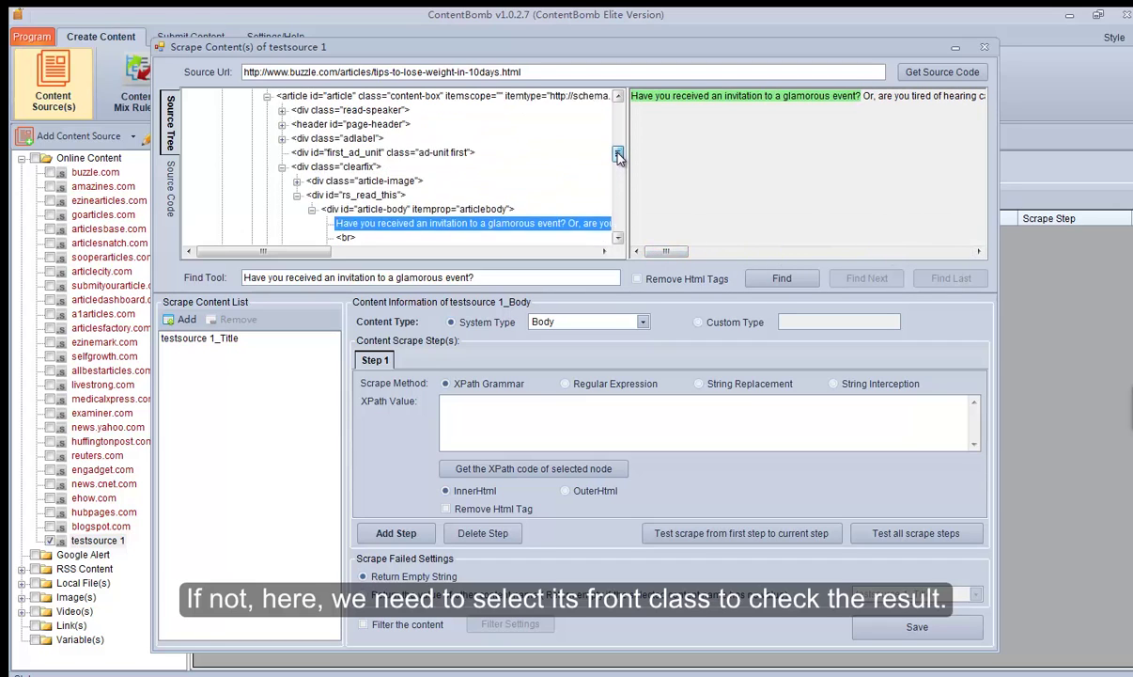
left_click(451, 226)
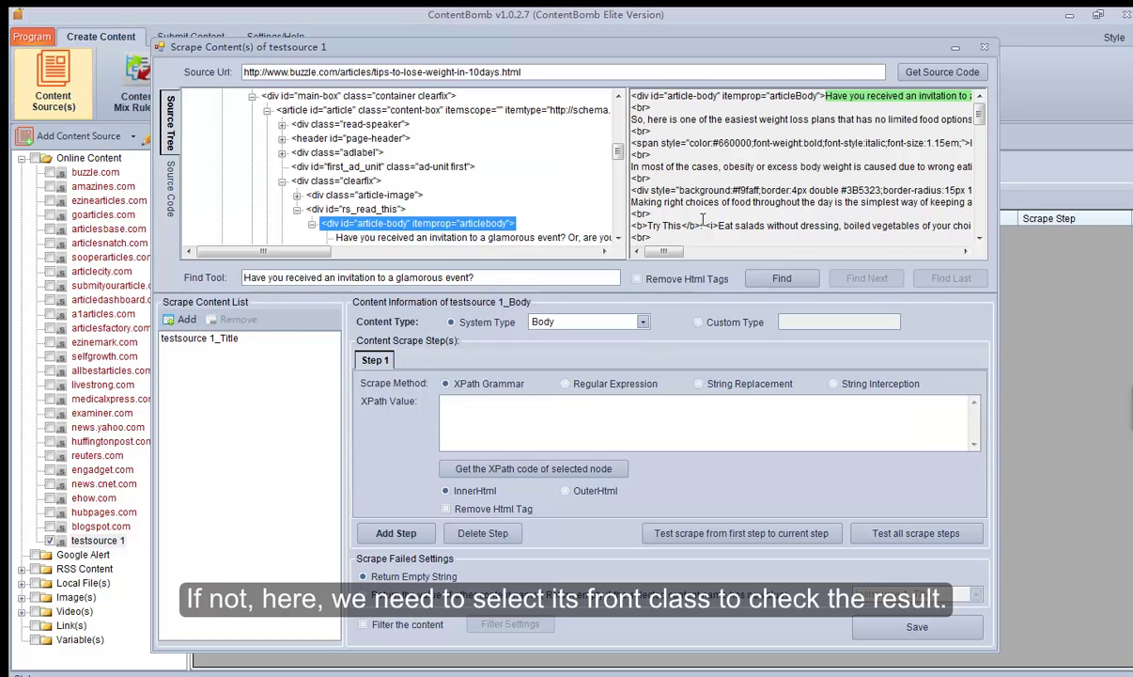
scroll(919, 172, "down", 10)
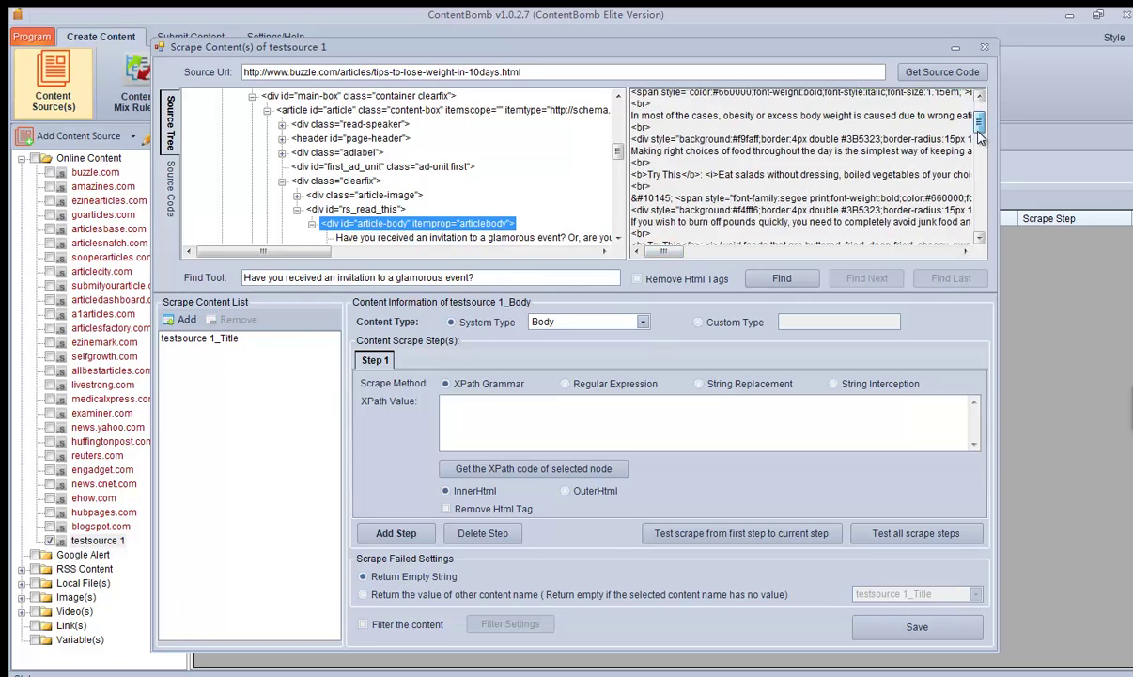
left_click_drag(676, 255, 815, 237)
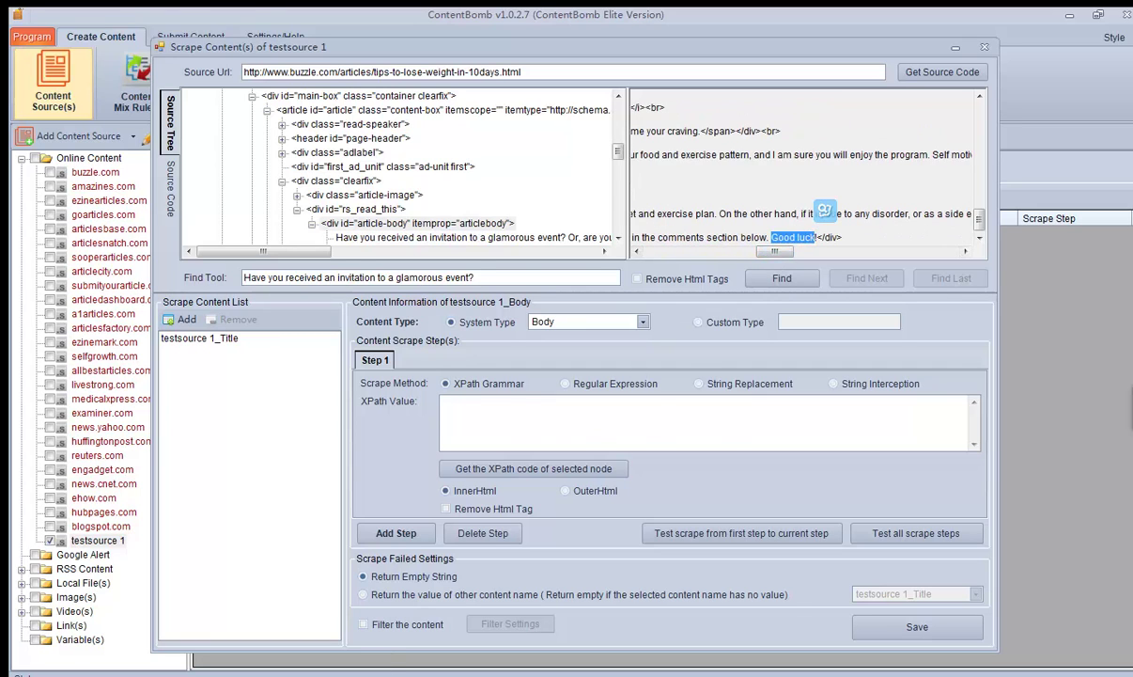
- Switch to Internet Explorer, compare the article's closing "Good luck!" sentence with the node's ending, and return to ContentBomb
left_click(372, 673)
left_click(516, 451)
scroll(516, 451, "down", 20)
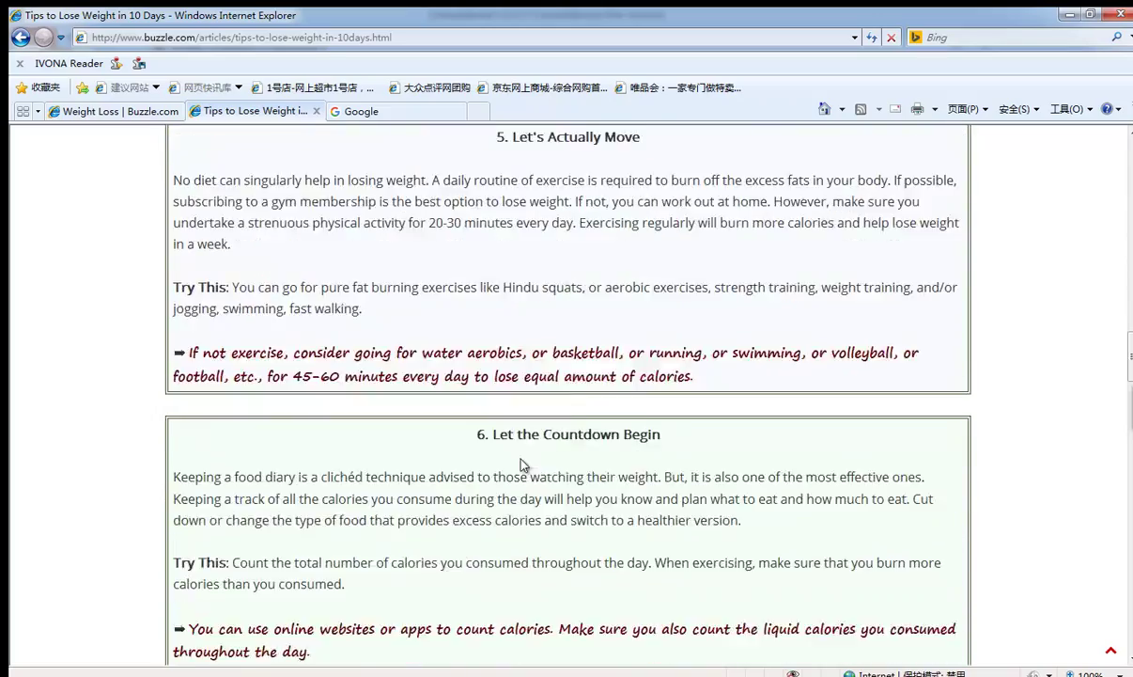
scroll(522, 470, "down", 4)
scroll(519, 467, "up", 4)
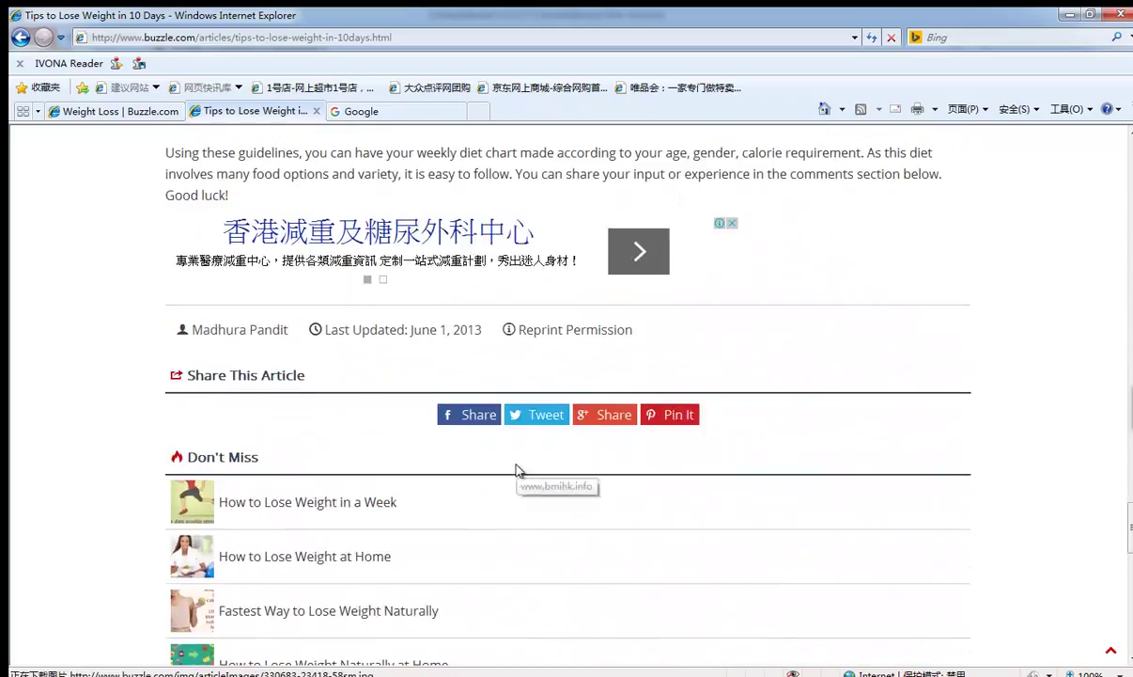
left_click_drag(165, 438, 241, 444)
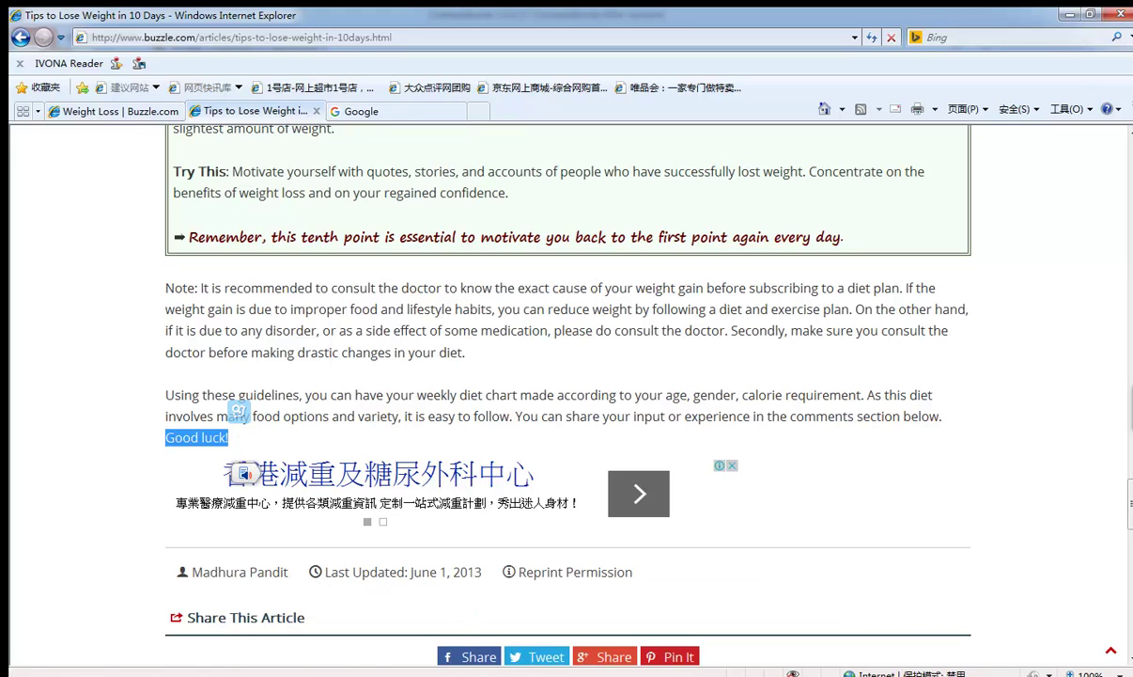
left_click(531, 675)
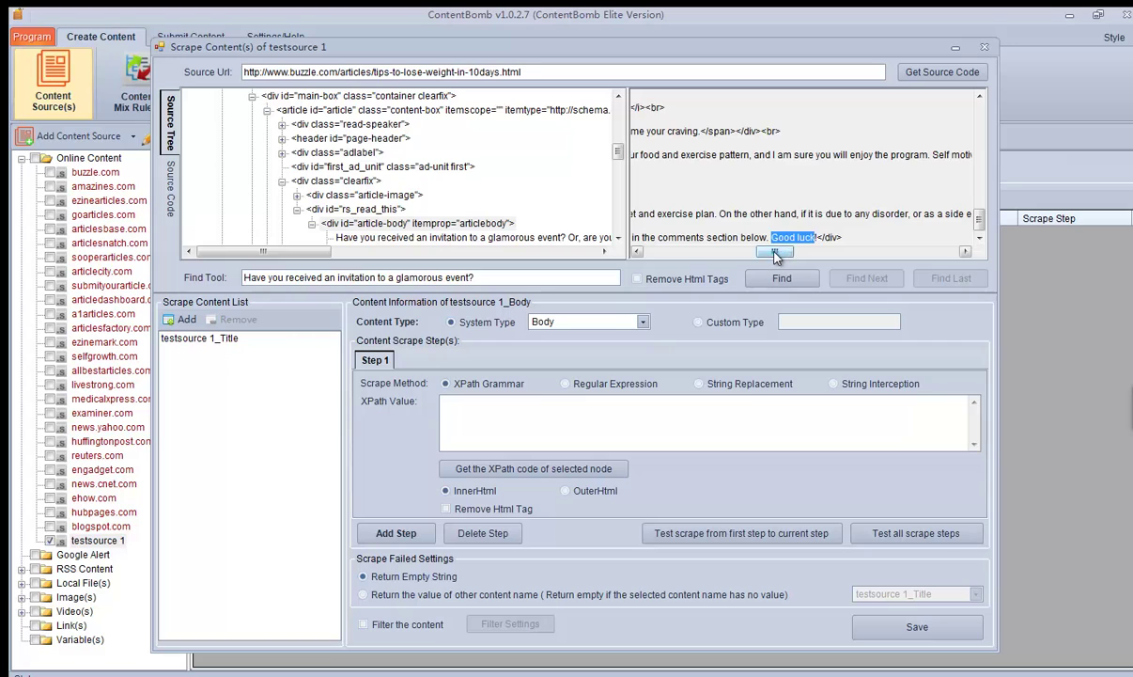
- Examine the HTML tags in the article-body preview, and turn on Remove Html Tags for the preview to check the plain text
left_click_drag(772, 251, 639, 146)
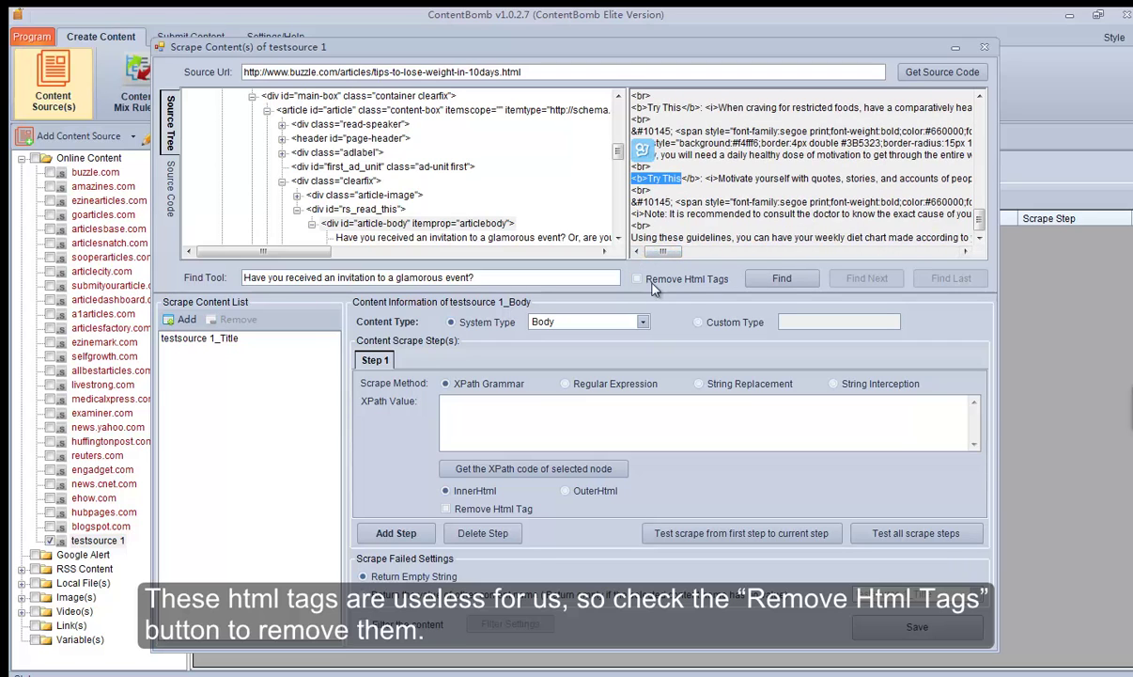
left_click(639, 279)
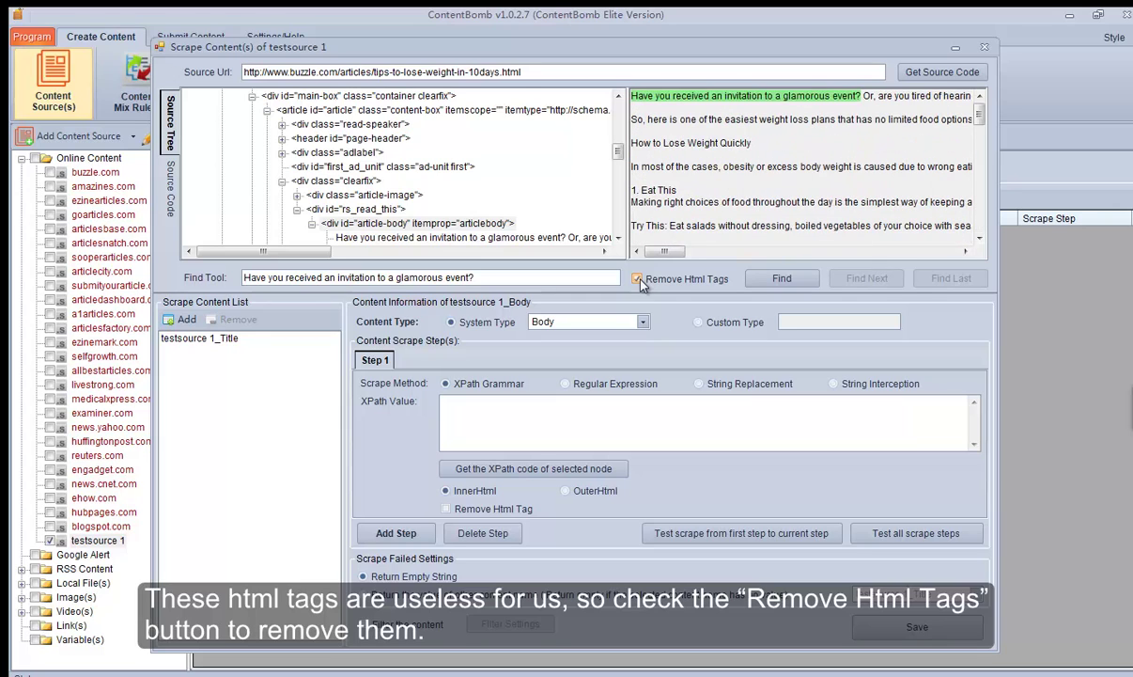
scroll(893, 170, "down", 3)
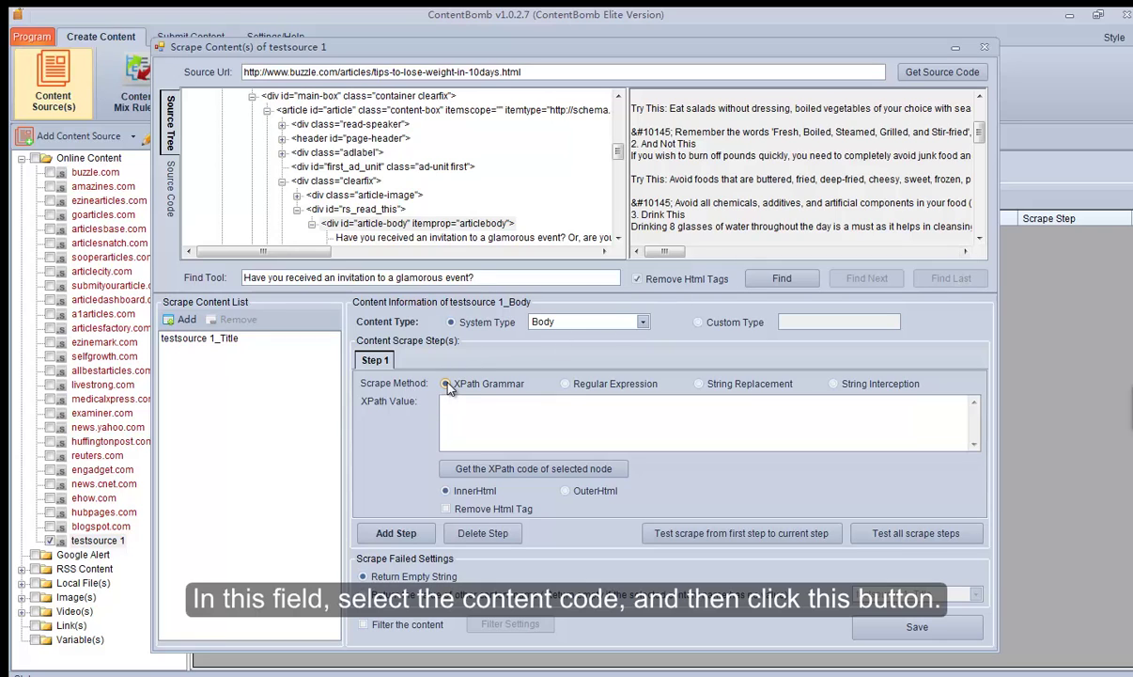
- Fill the Body step's XPath value from the article-body div node and set its output to InnerHtml
left_click(458, 225)
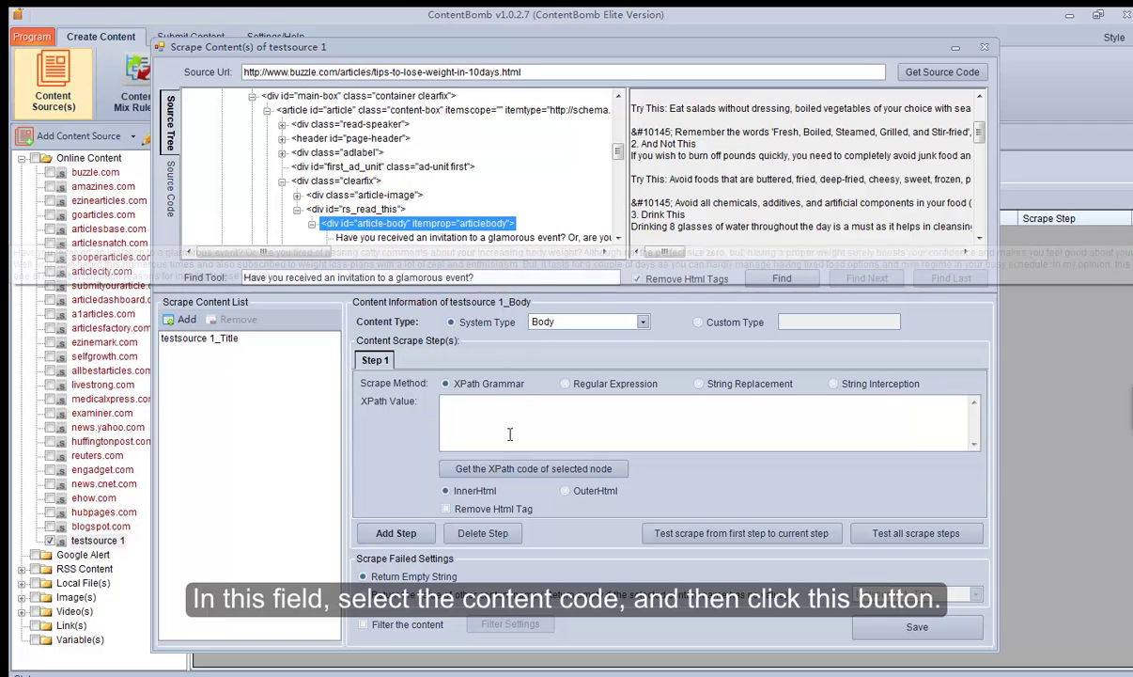
left_click(486, 470)
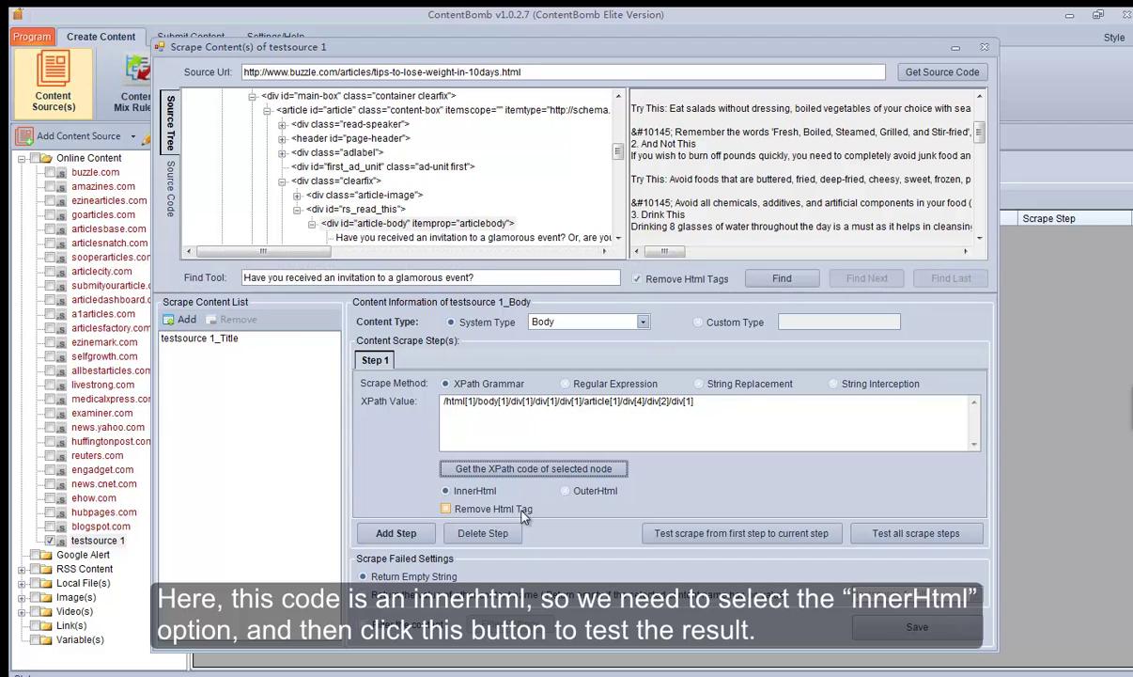
left_click(446, 492)
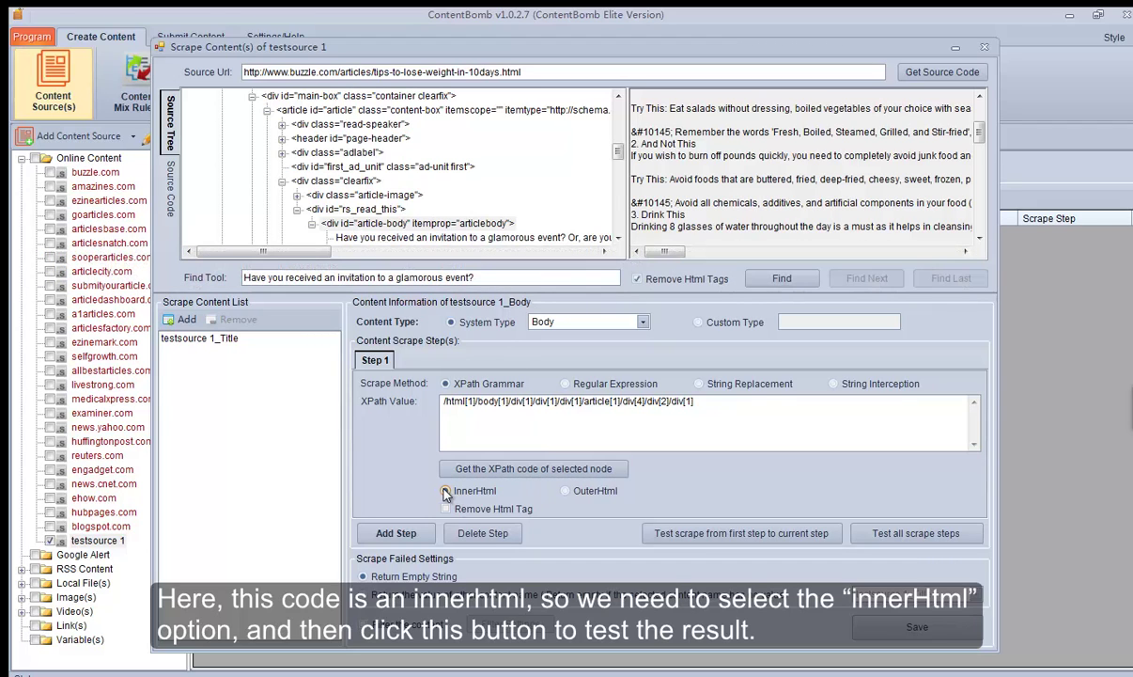
- Test the Body scrape up to the current step and check the result for leftover HTML tags
left_click(680, 535)
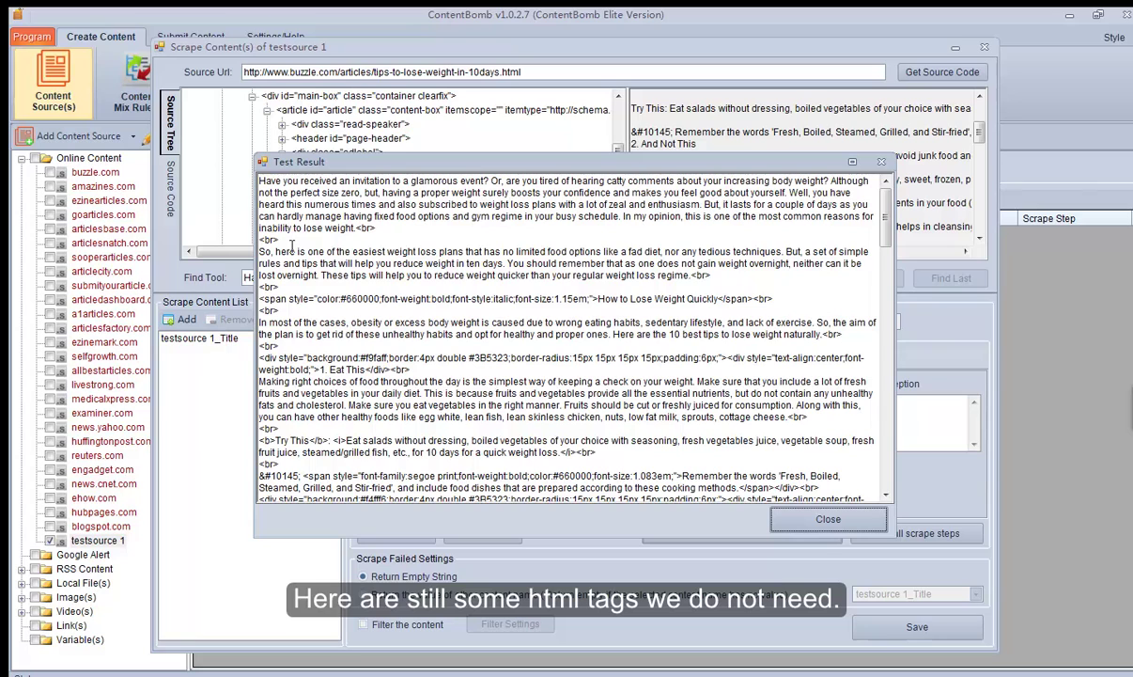
left_click_drag(308, 299, 264, 299)
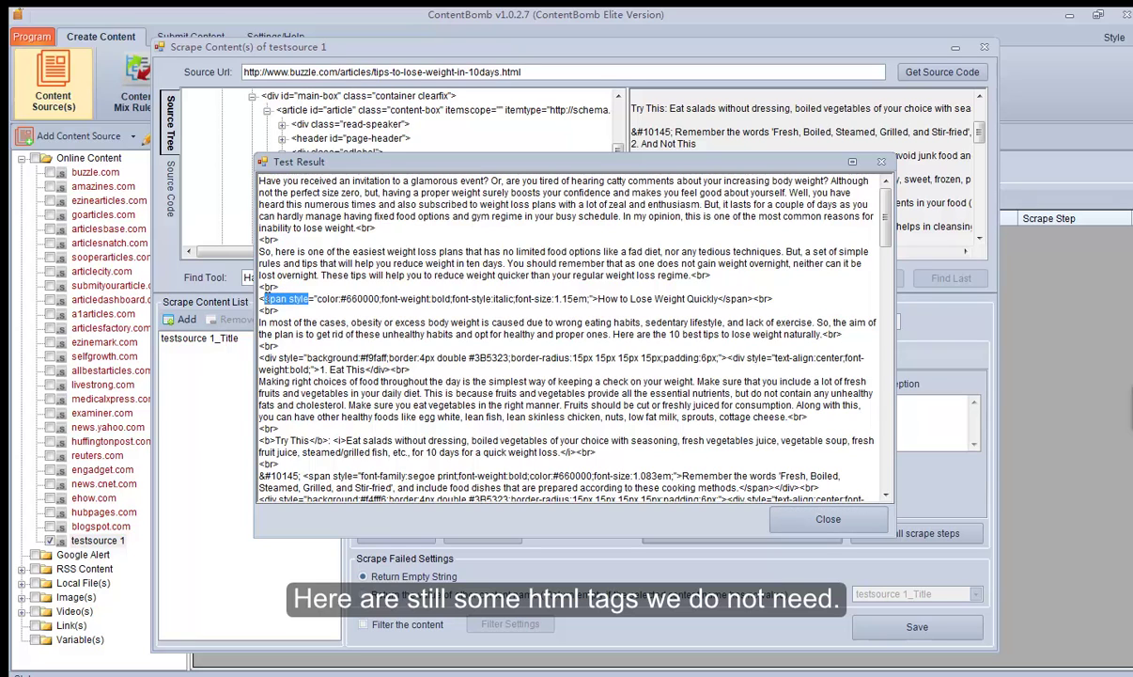
left_click(817, 519)
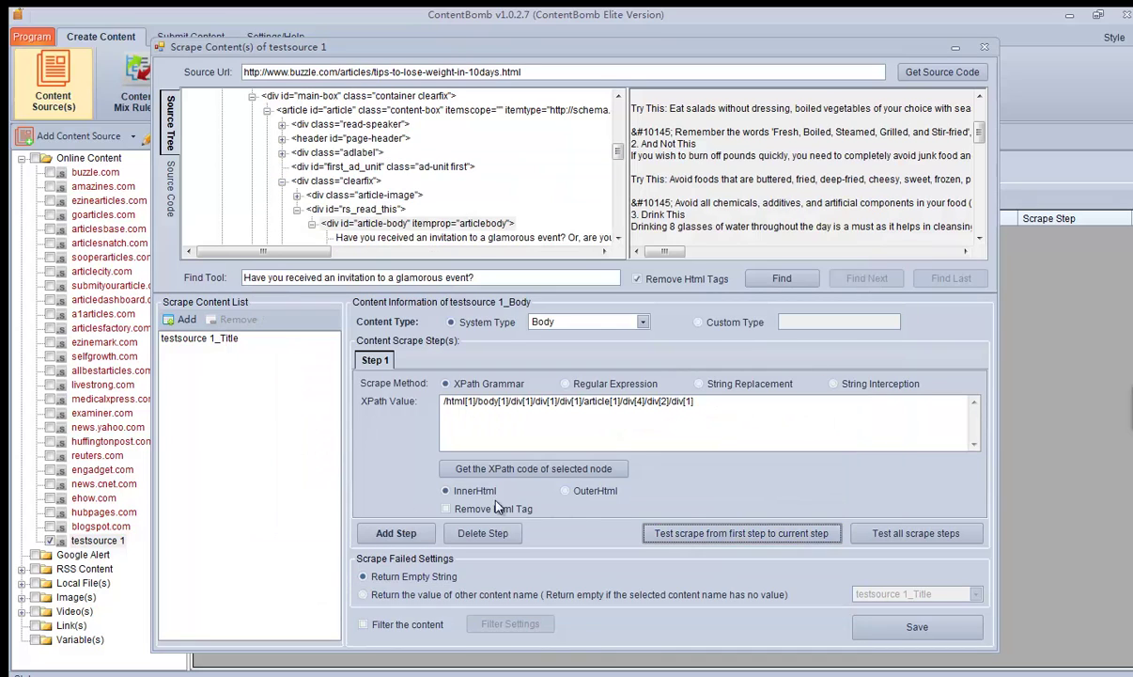
- Turn on Remove Html Tag for the Body step, retest the scrape and review the plain-text result
left_click(716, 534)
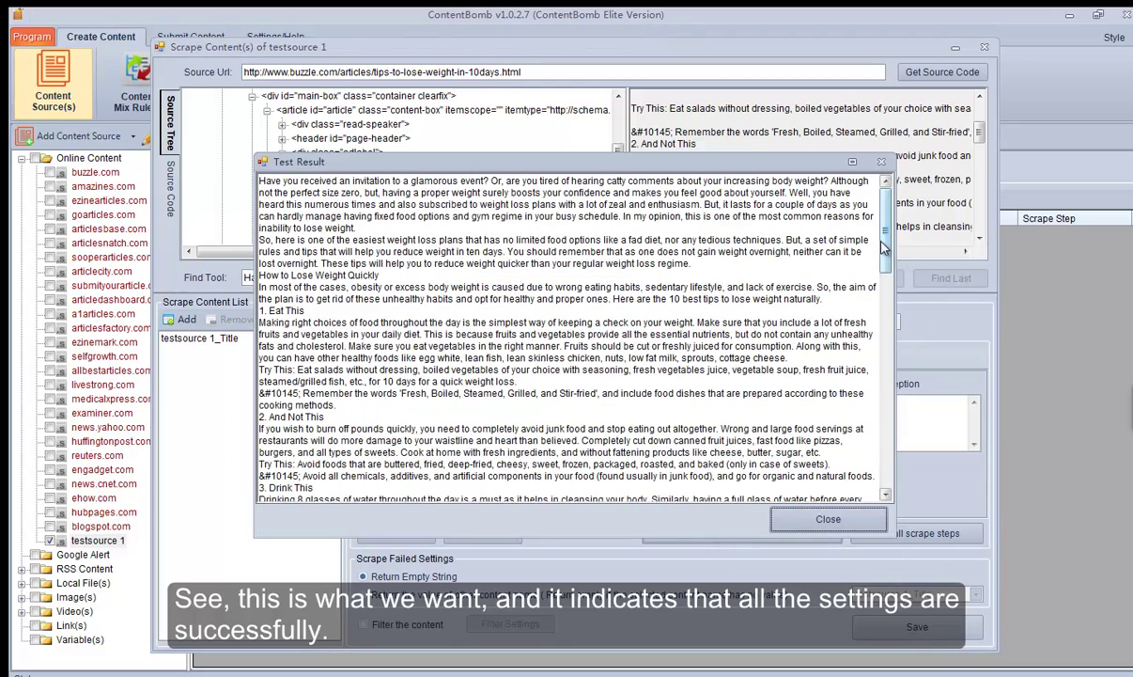
scroll(888, 393, "down", 8)
scroll(883, 233, "up", 8)
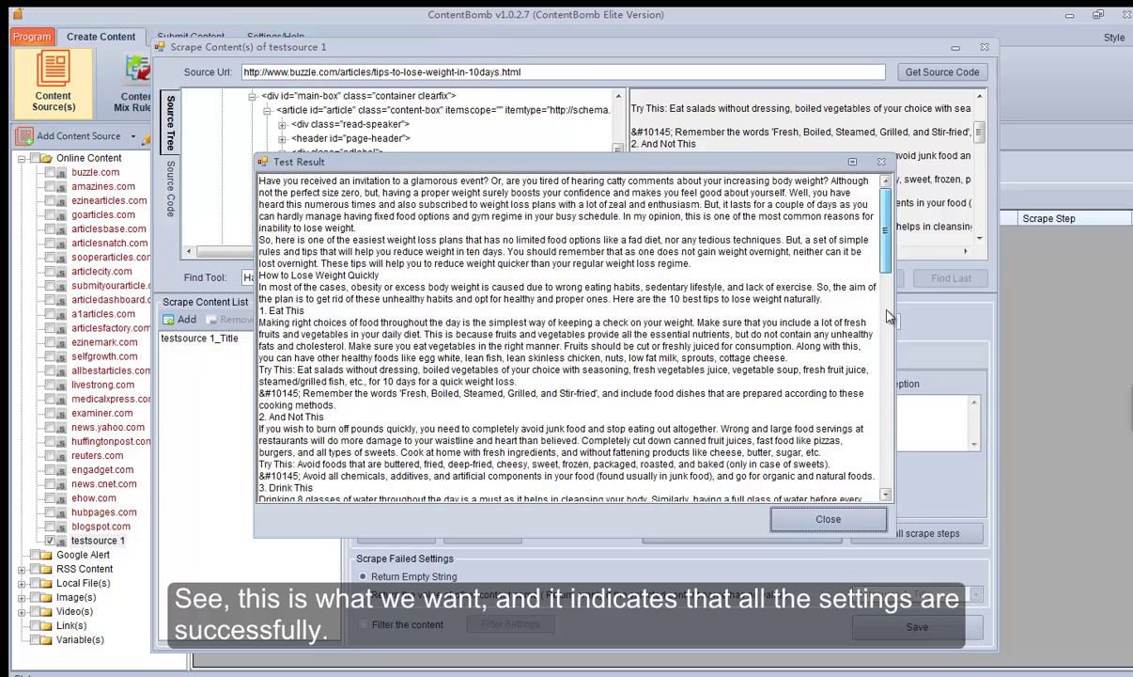
left_click(822, 522)
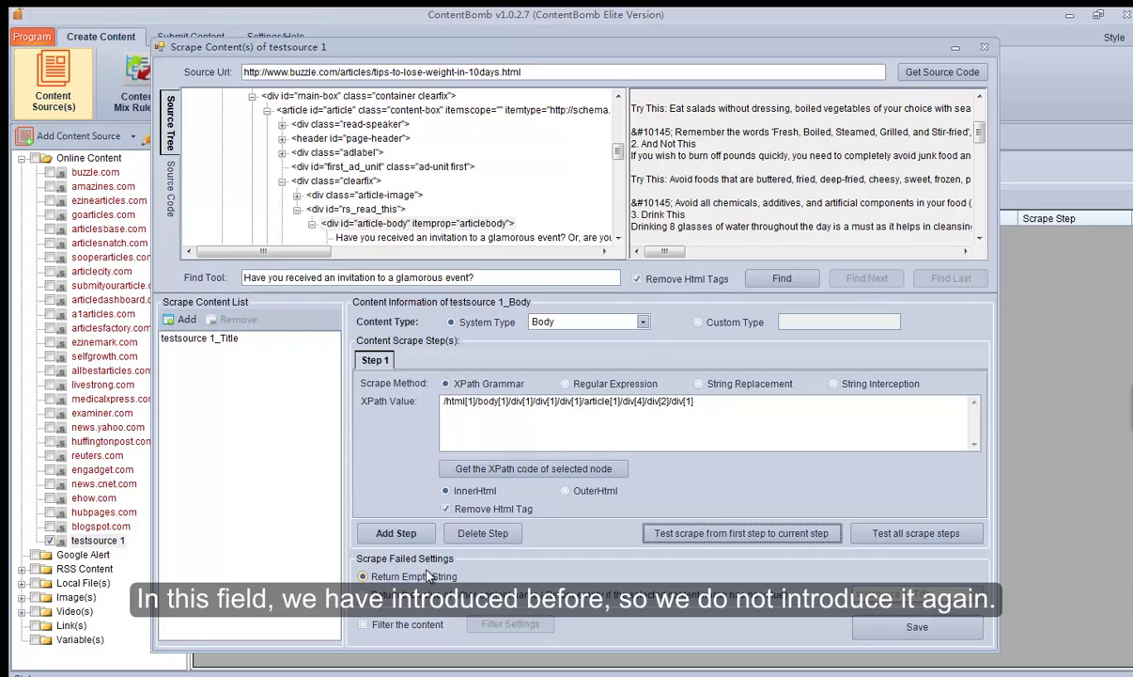
- Set failed Body scrapes to return the value of testsource 1_Title
left_click(364, 594)
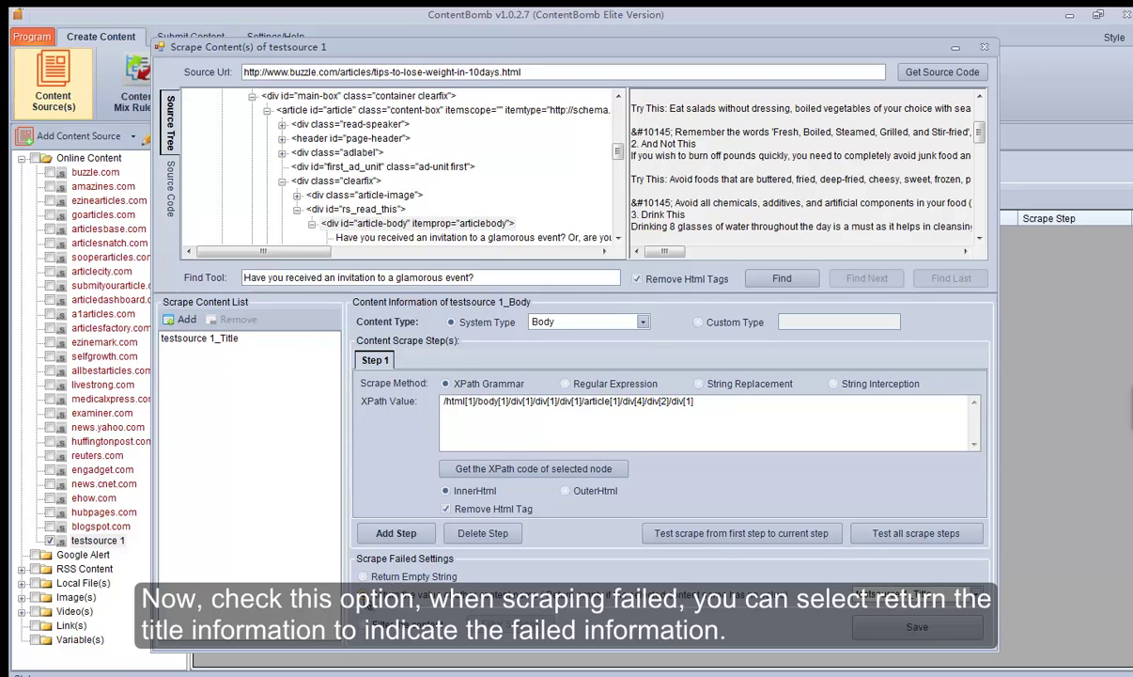
left_click(883, 595)
left_click(891, 609)
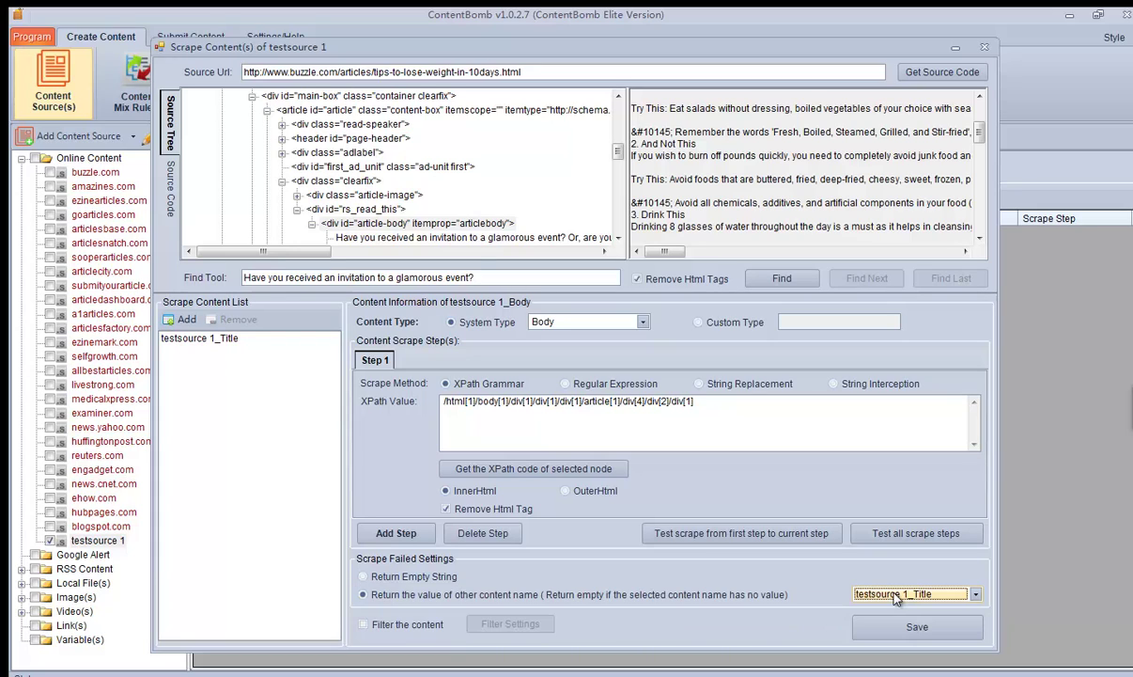
- Enable content filtering for the Body item, save its existing filter settings unchanged, and save the item
left_click(364, 624)
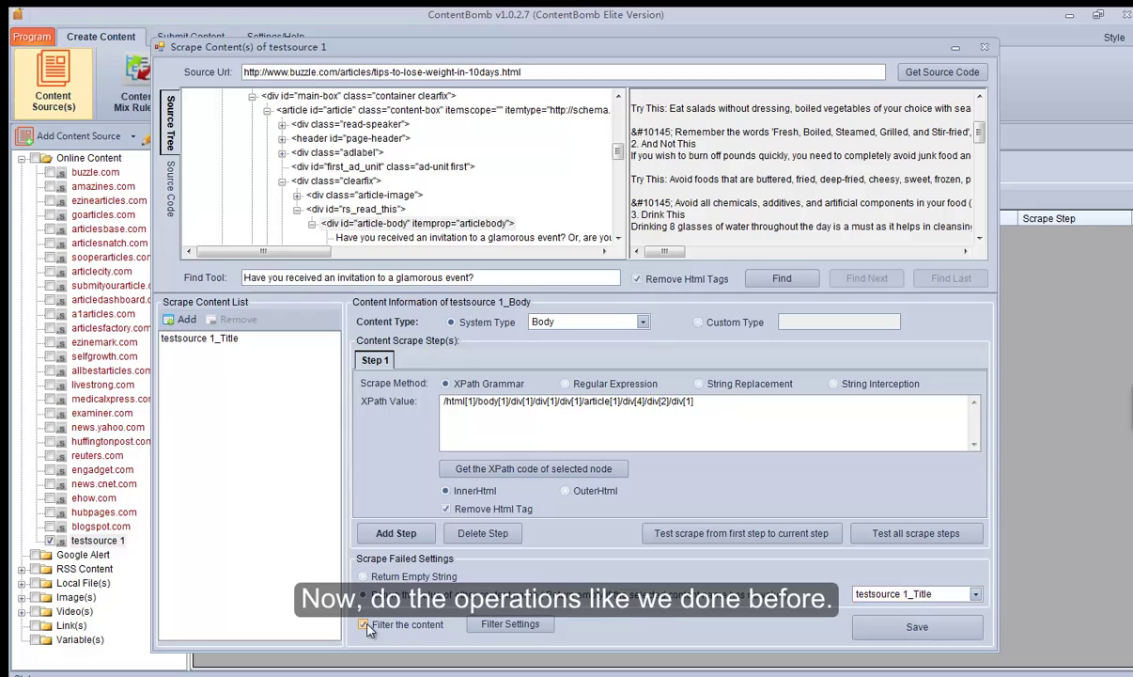
left_click(510, 624)
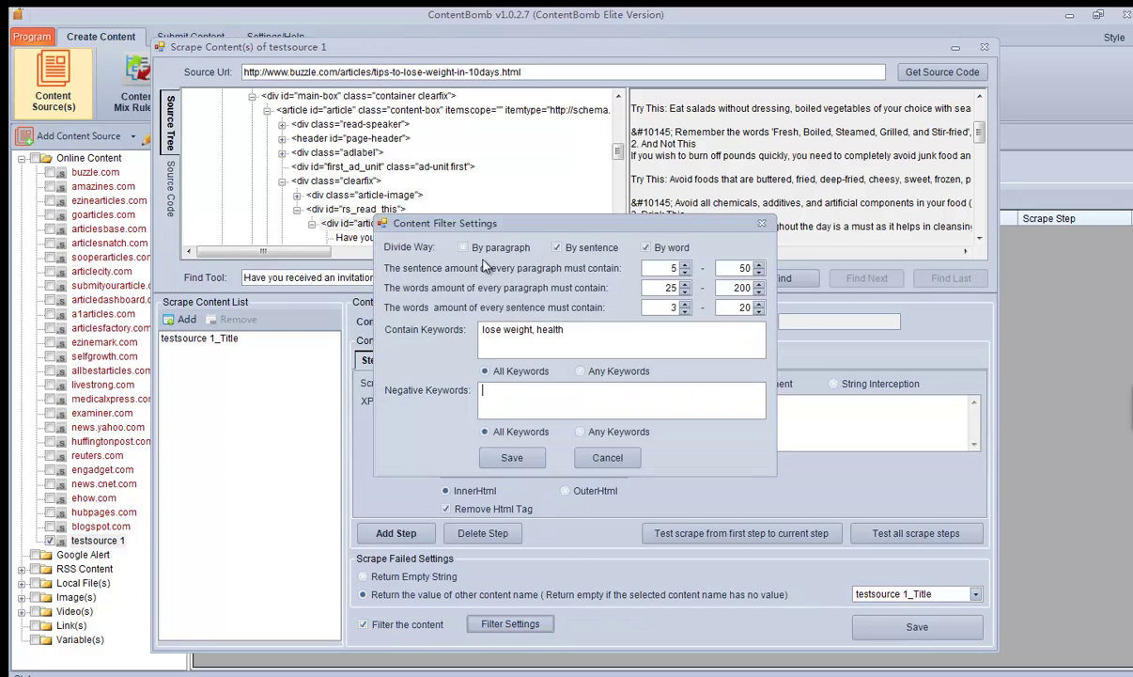
left_click(515, 460)
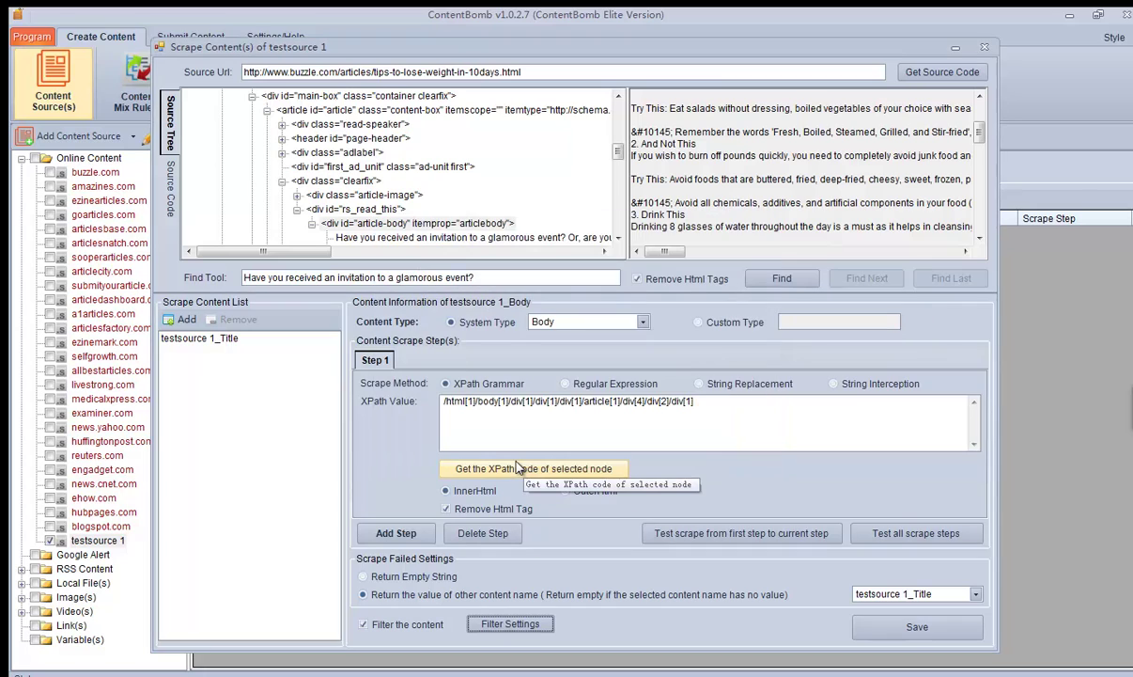
left_click(891, 626)
left_click(580, 403)
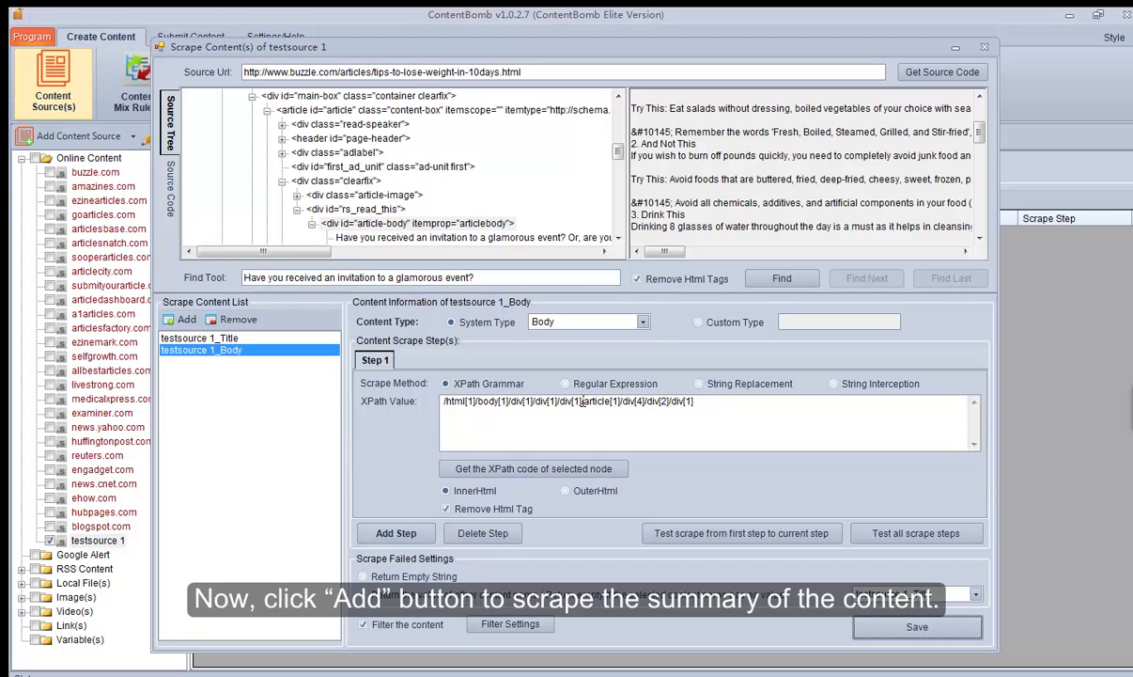
- Add another scrape content item with the system type Summary
left_click(175, 320)
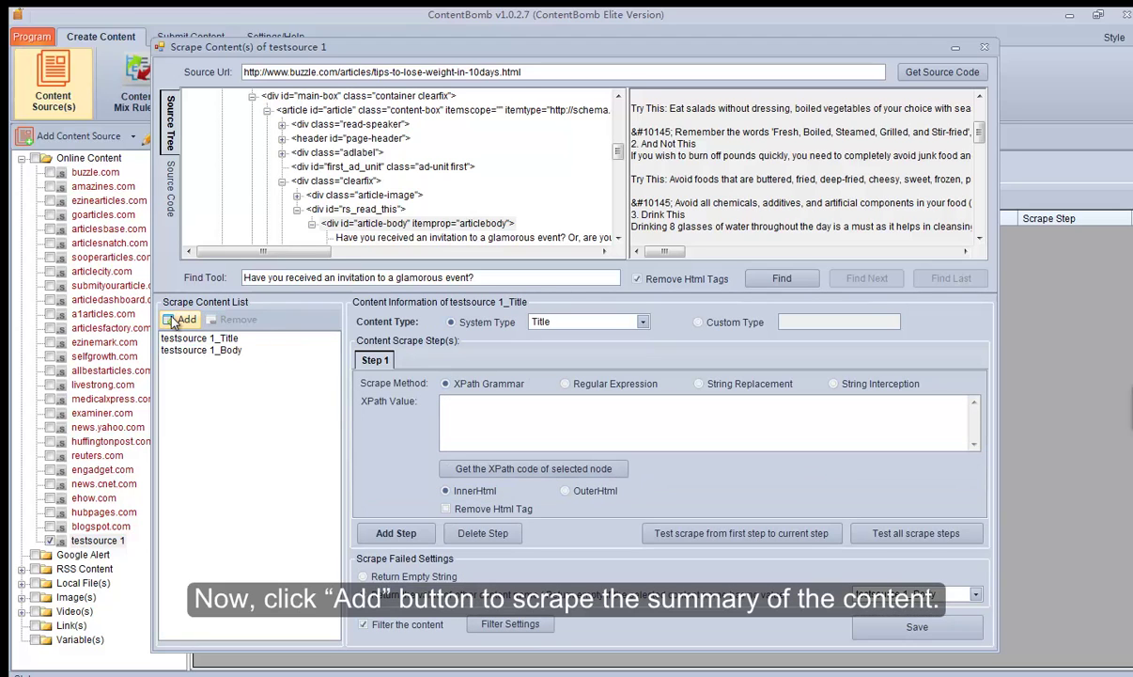
left_click(624, 320)
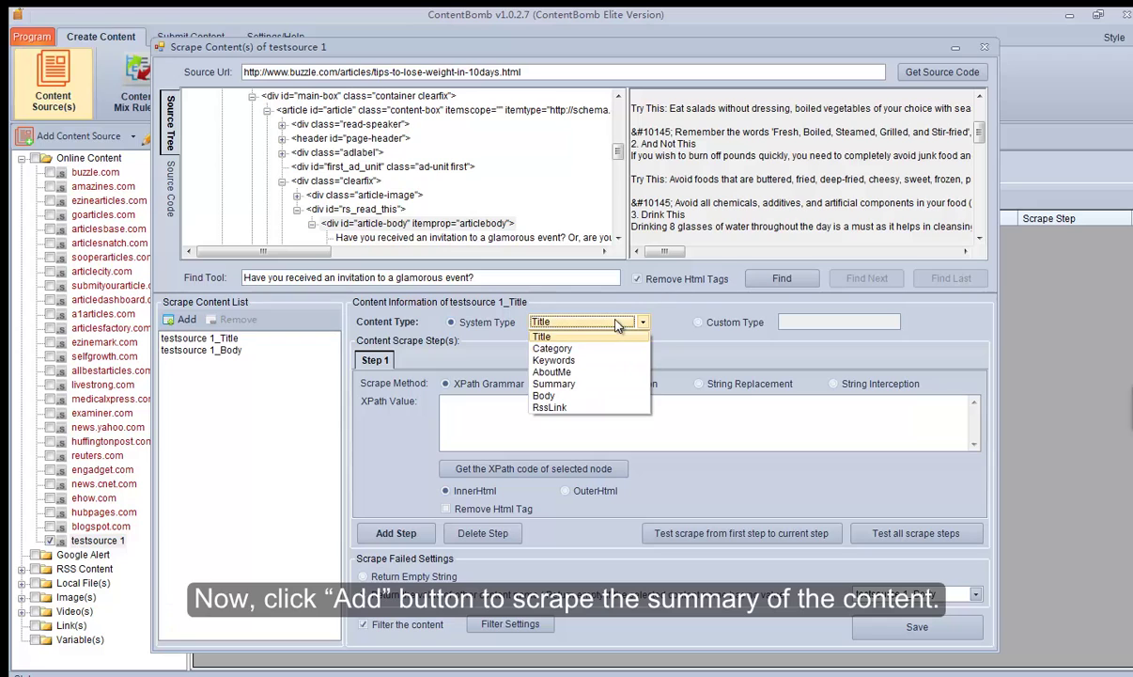
left_click(567, 385)
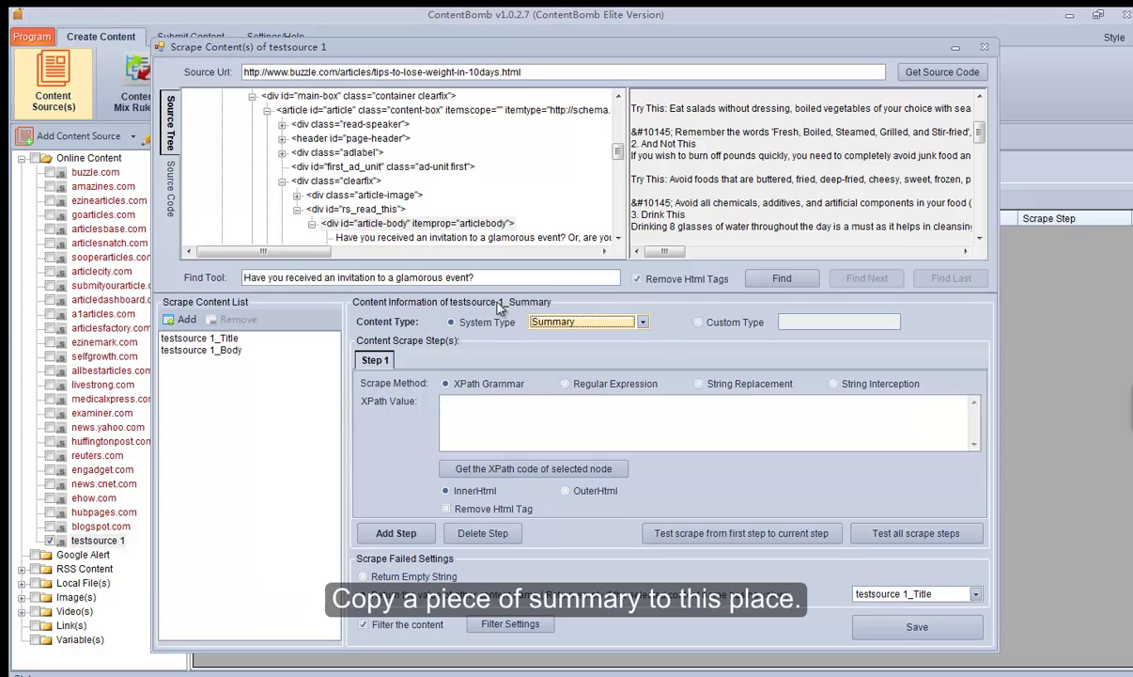
- Copy "A combination of a healthy diet," from the article's summary in Internet Explorer and return to ContentBomb
left_click_drag(475, 277, 197, 265)
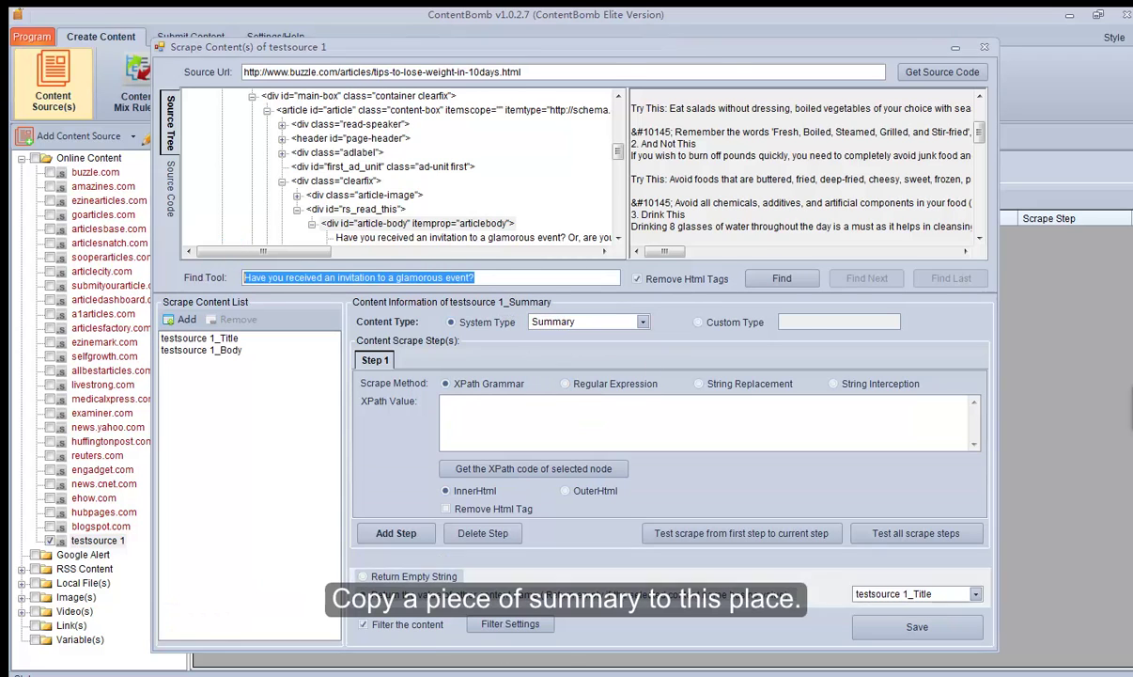
key("alt+Tab")
scroll(551, 382, "up", 15)
scroll(552, 383, "up", 20)
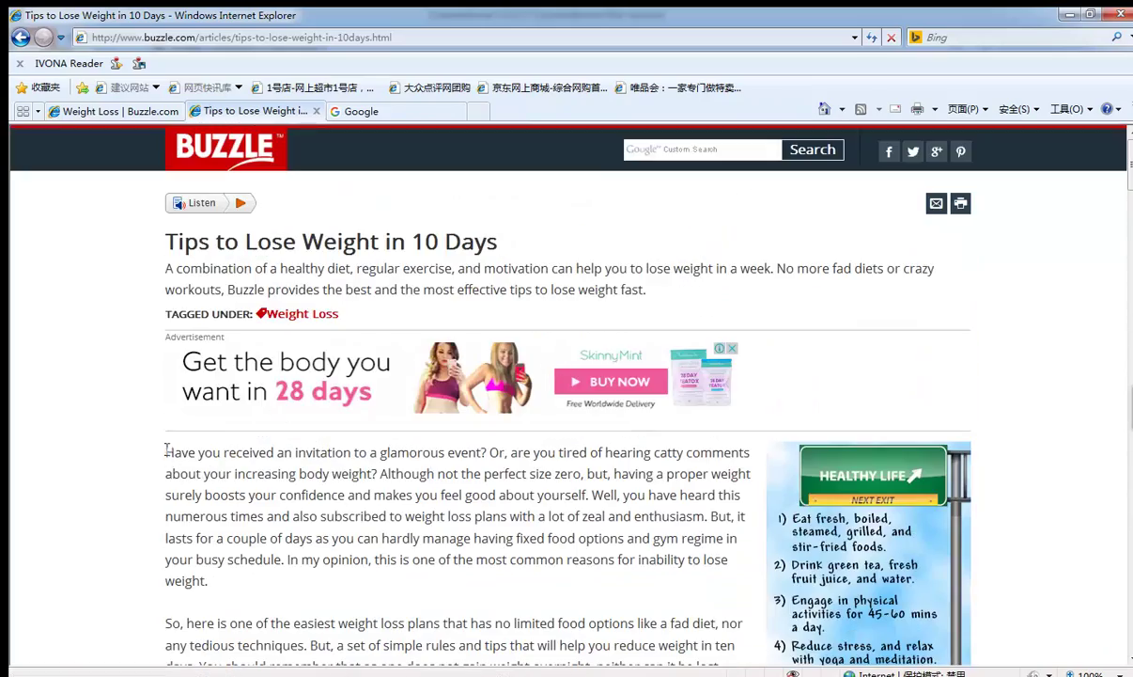
left_click_drag(166, 267, 357, 269)
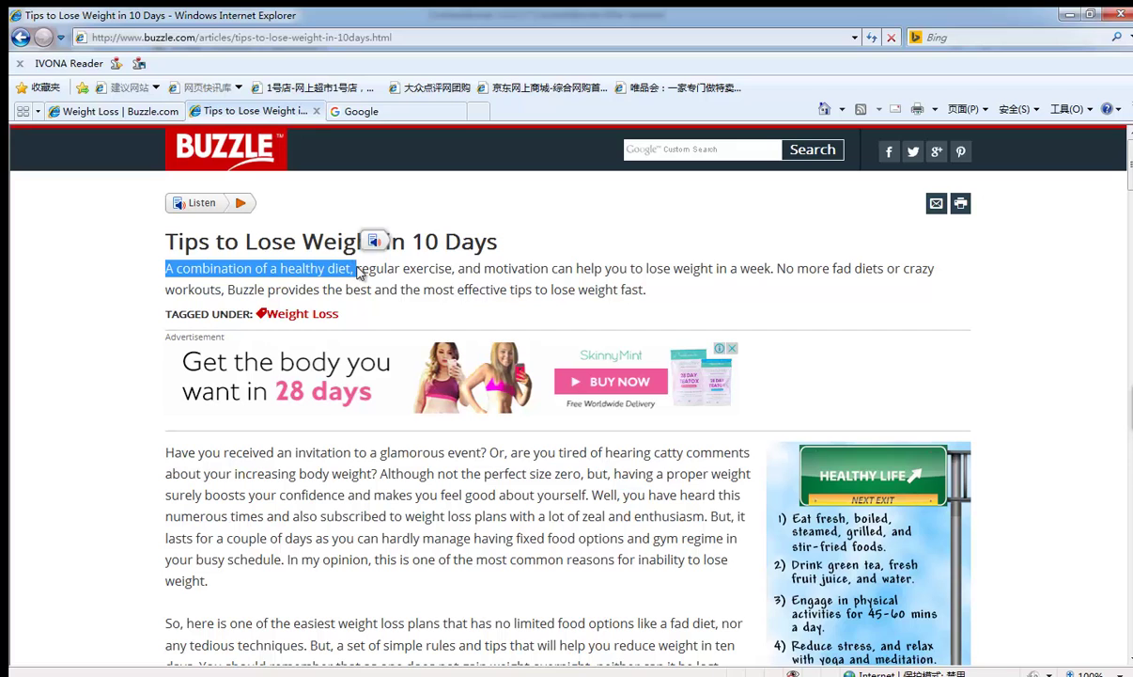
key("ctrl+c")
key("alt+Tab")
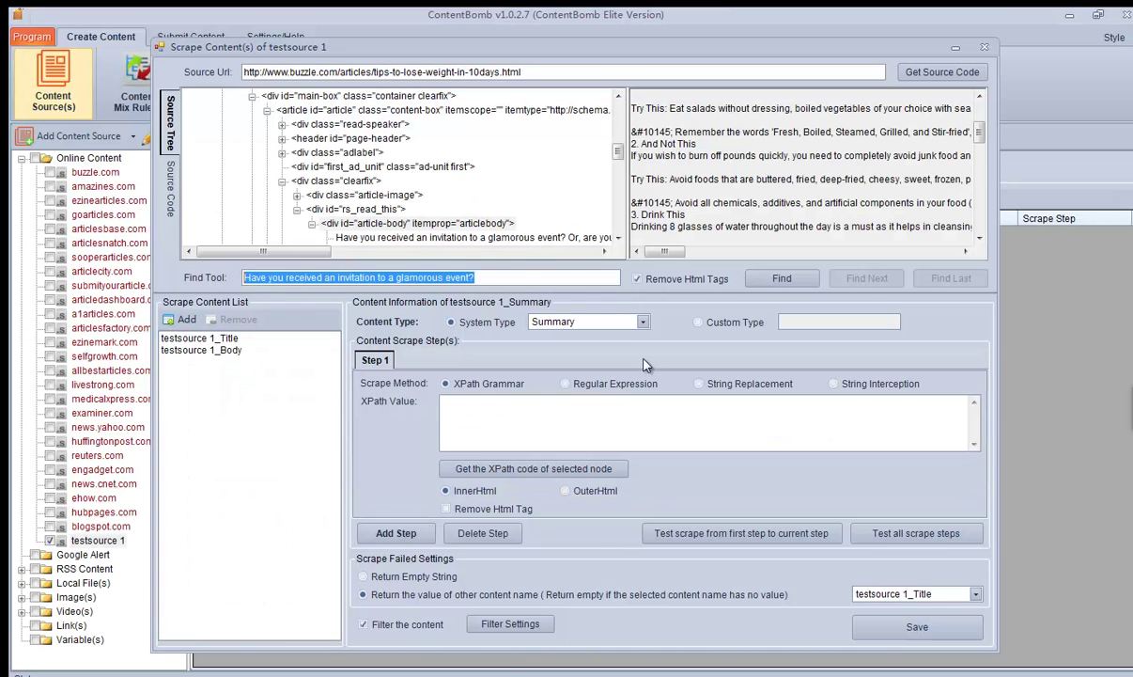
- Find "A combination of a healthy diet," in the source tree and turn off Remove Html Tags for the preview
key("ctrl+v")
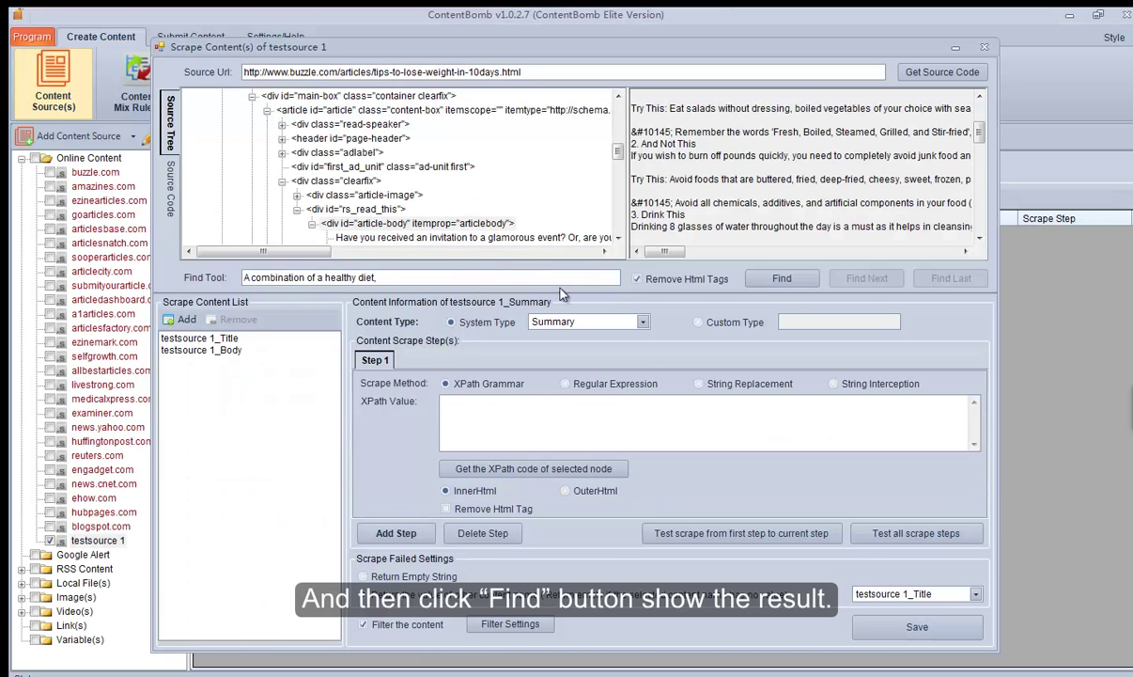
left_click(782, 280)
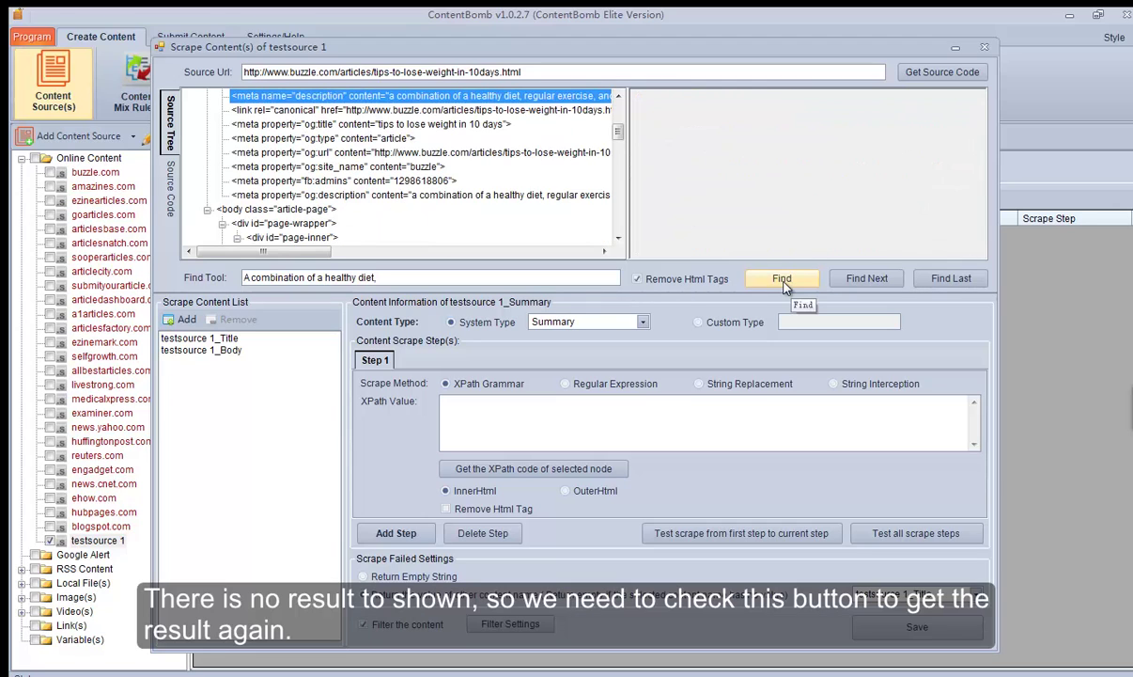
left_click(637, 280)
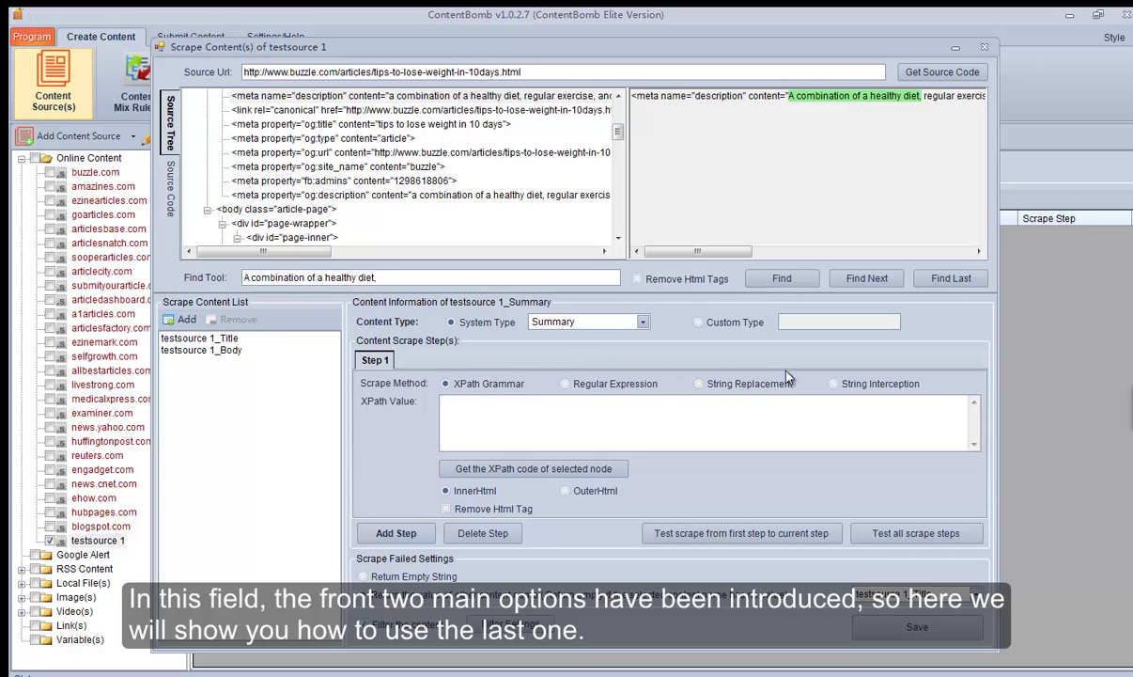
- Set the Summary step's scrape method to String Interception with the copied start string <meta name="description" content="
left_click(834, 384)
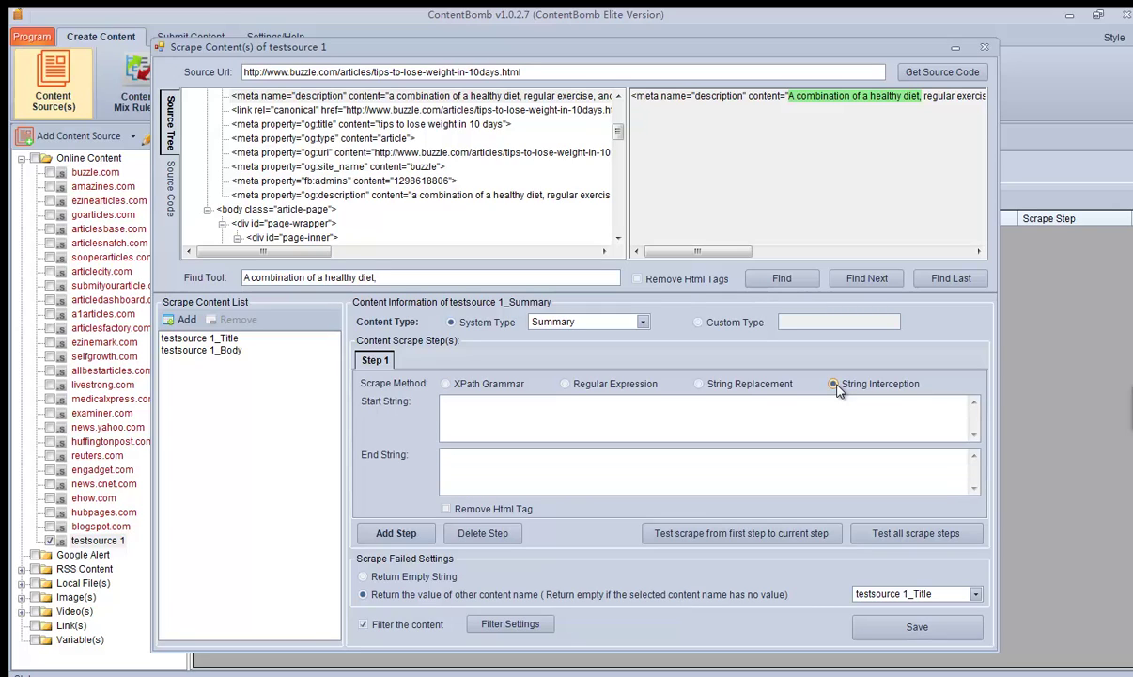
left_click(789, 95)
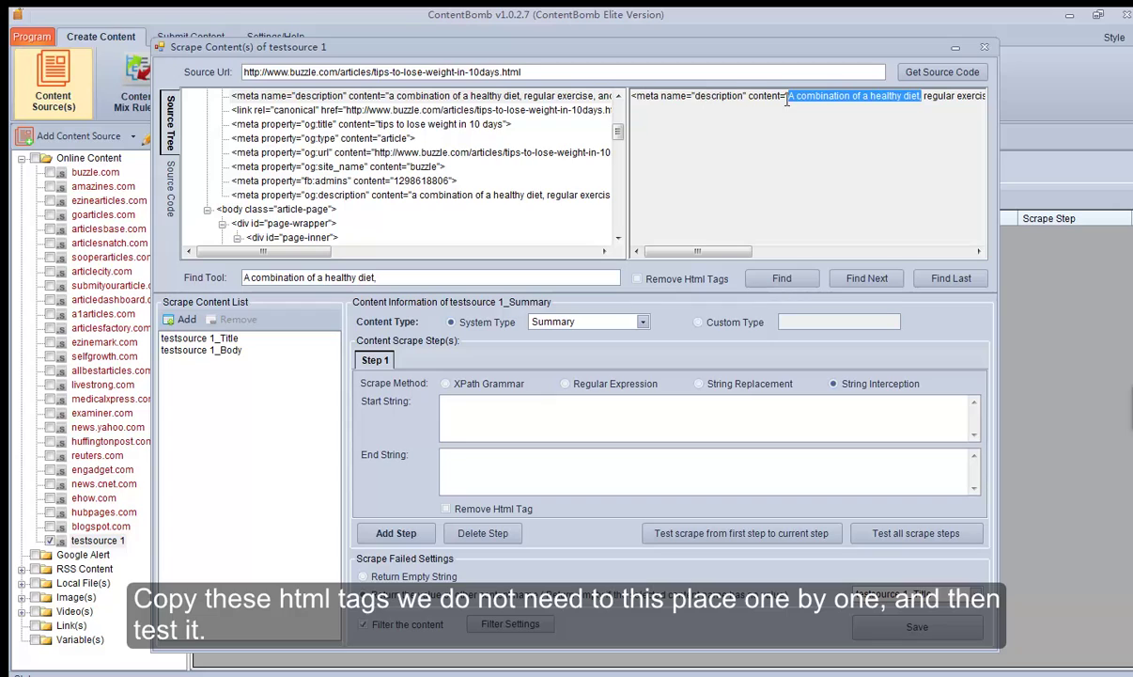
left_click_drag(789, 95, 598, 84)
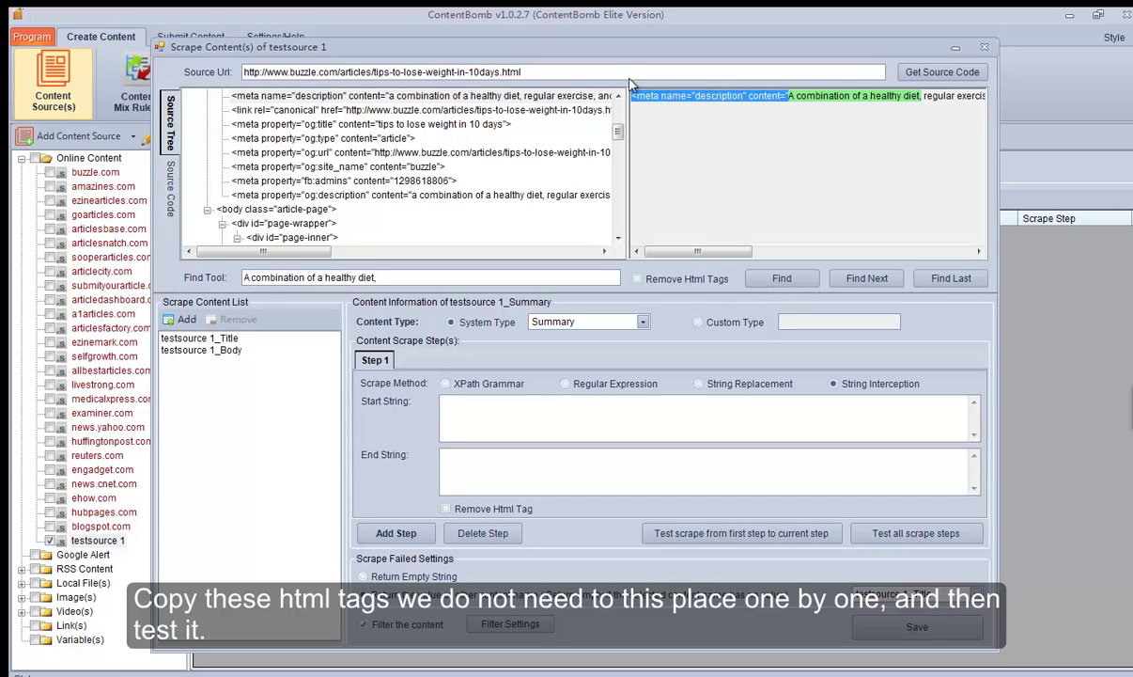
left_click(521, 418)
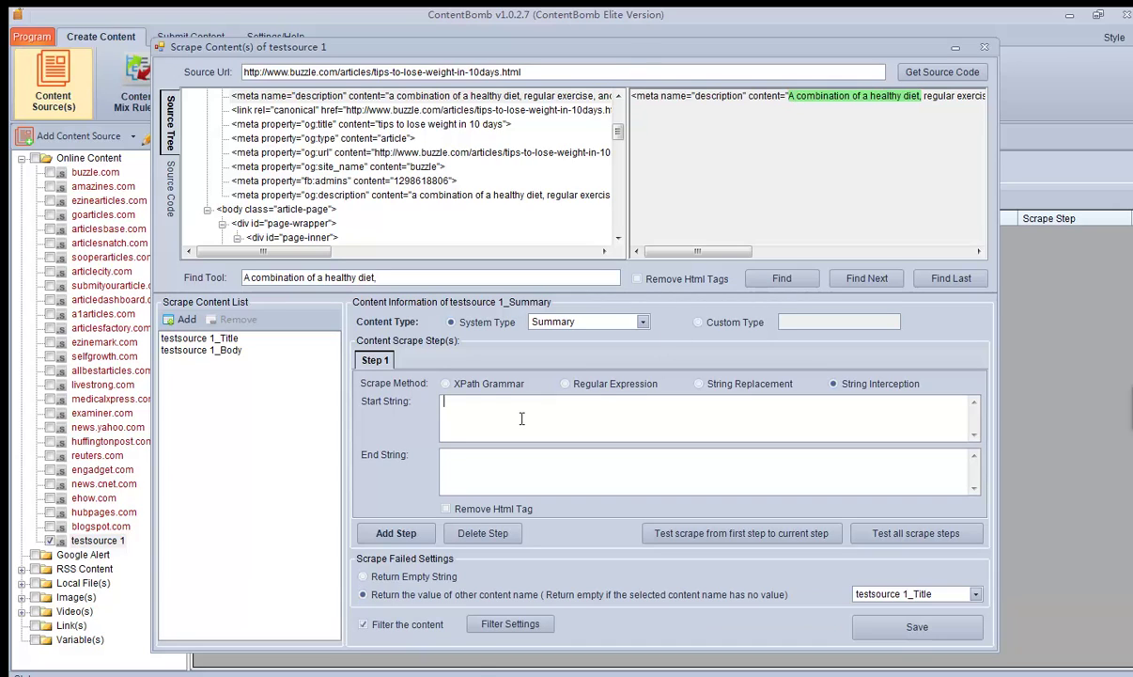
key("ctrl+v")
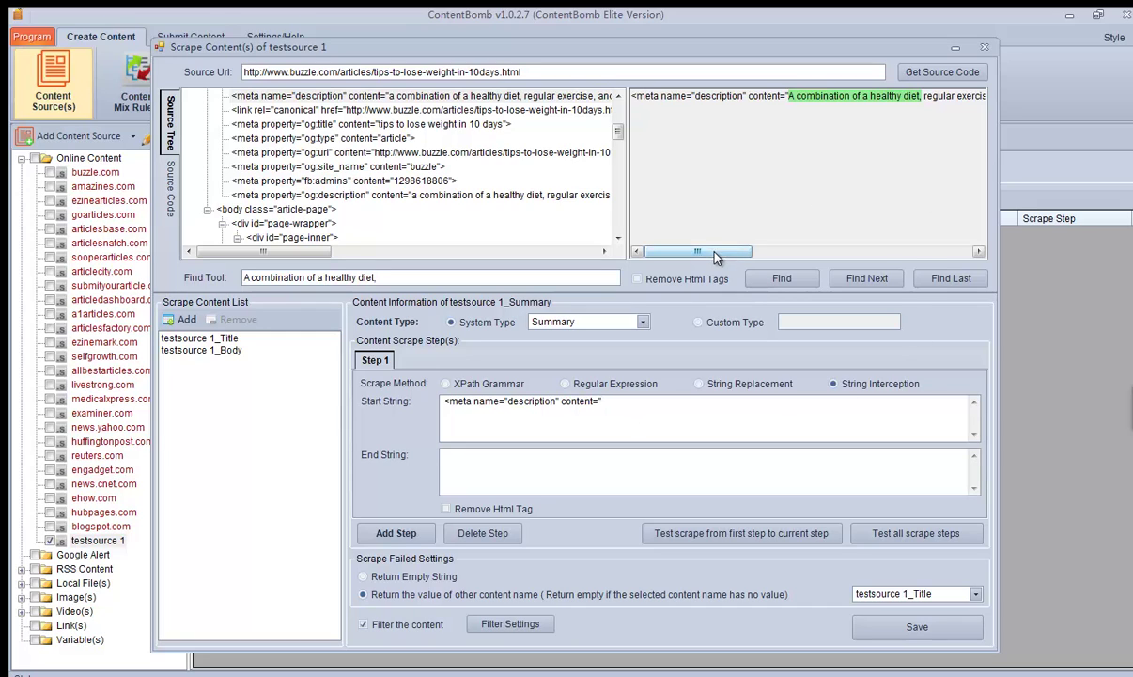
- Copy the closing "> of the description meta tag into the end string and test the Summary scrape
left_click_drag(716, 254, 937, 252)
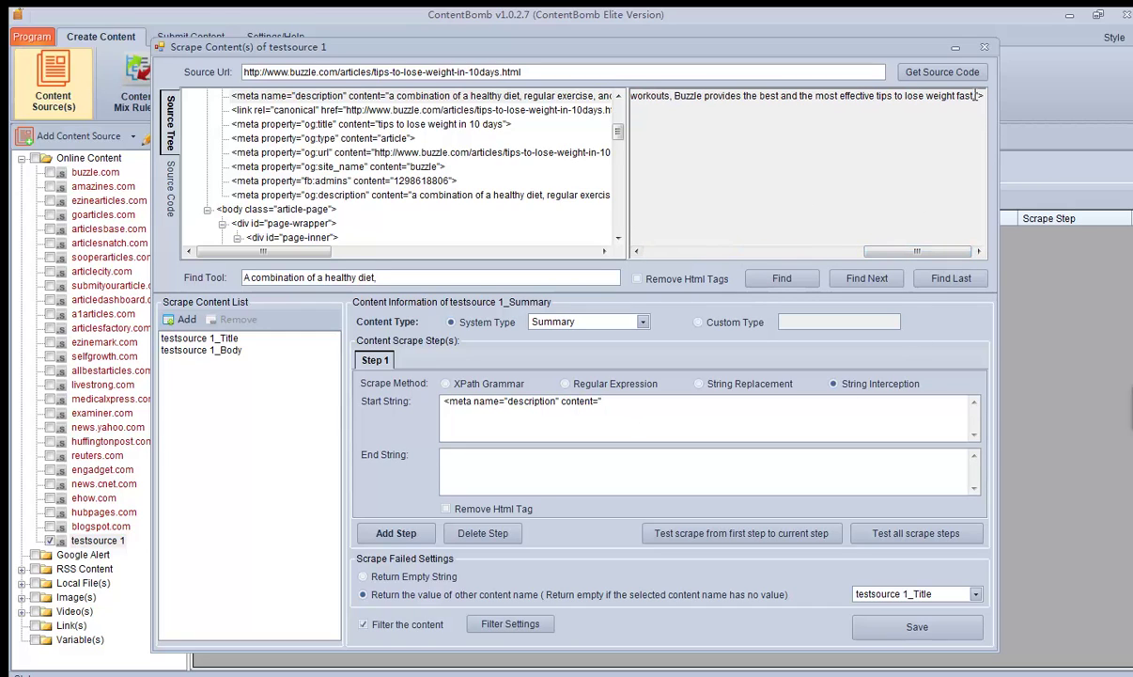
left_click_drag(975, 95, 983, 94)
left_click(473, 457)
left_click(733, 534)
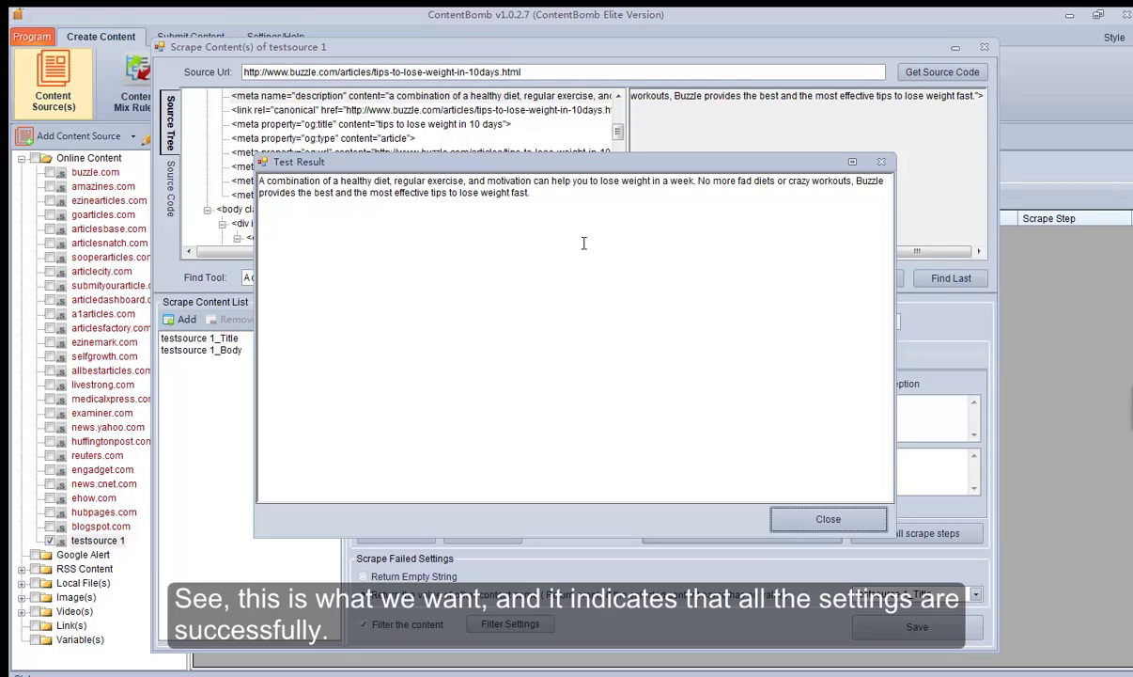
left_click(803, 518)
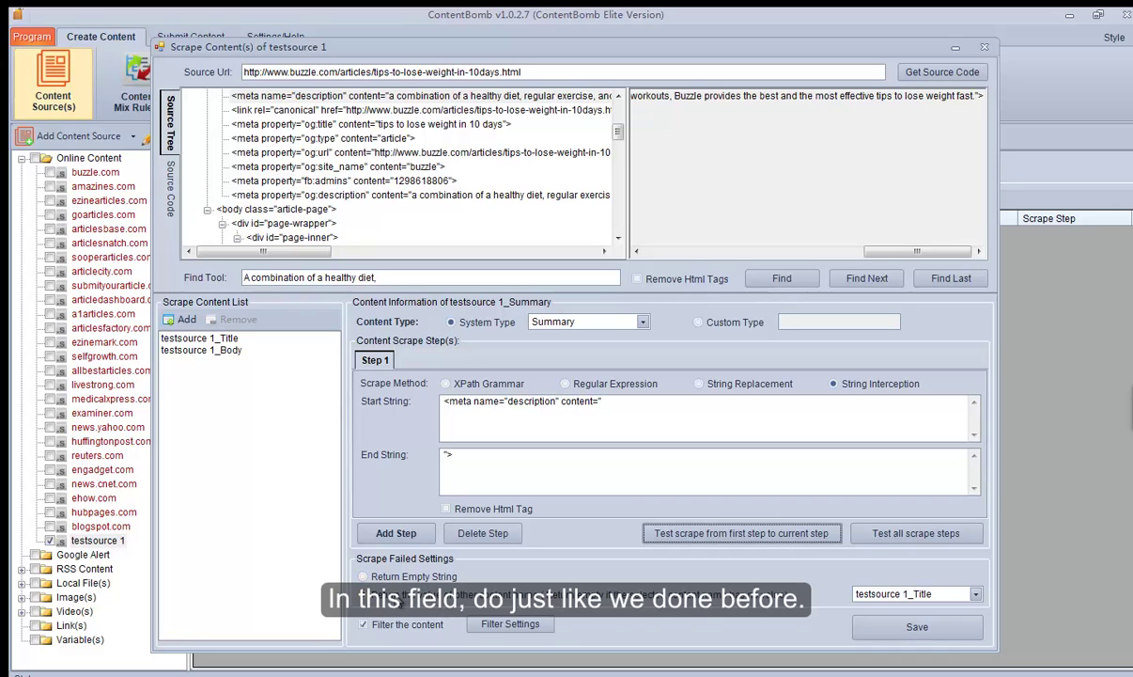
- Set the Summary's scrape failed setting to return the value of testsource 1_Title
left_click(363, 594)
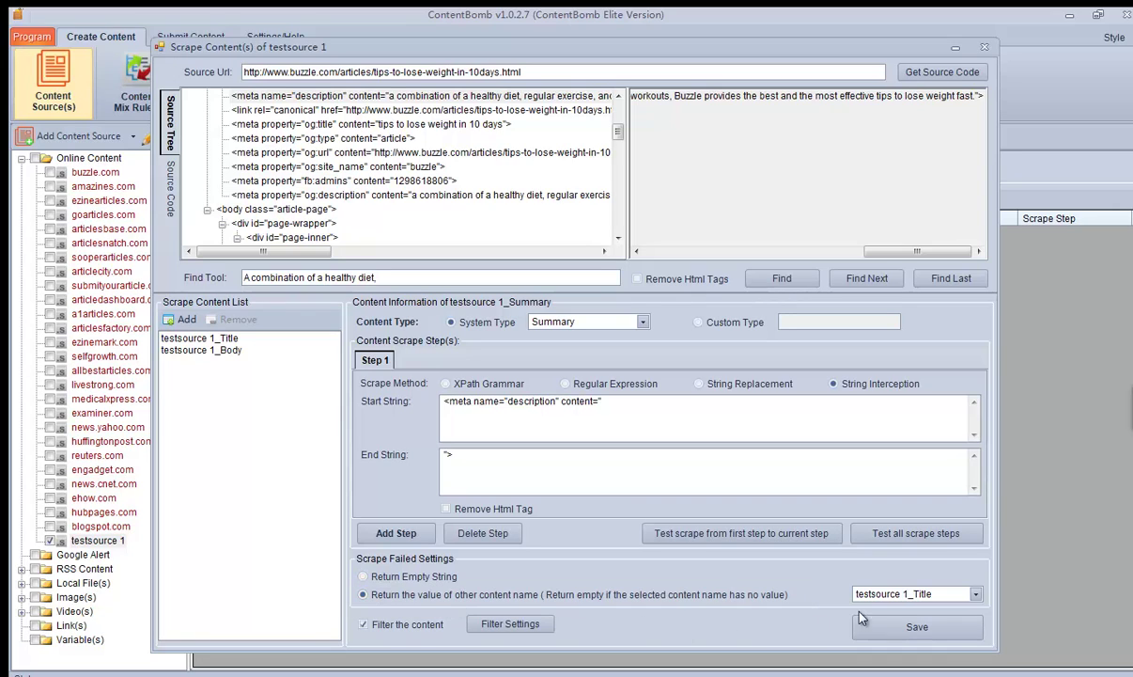
left_click(940, 594)
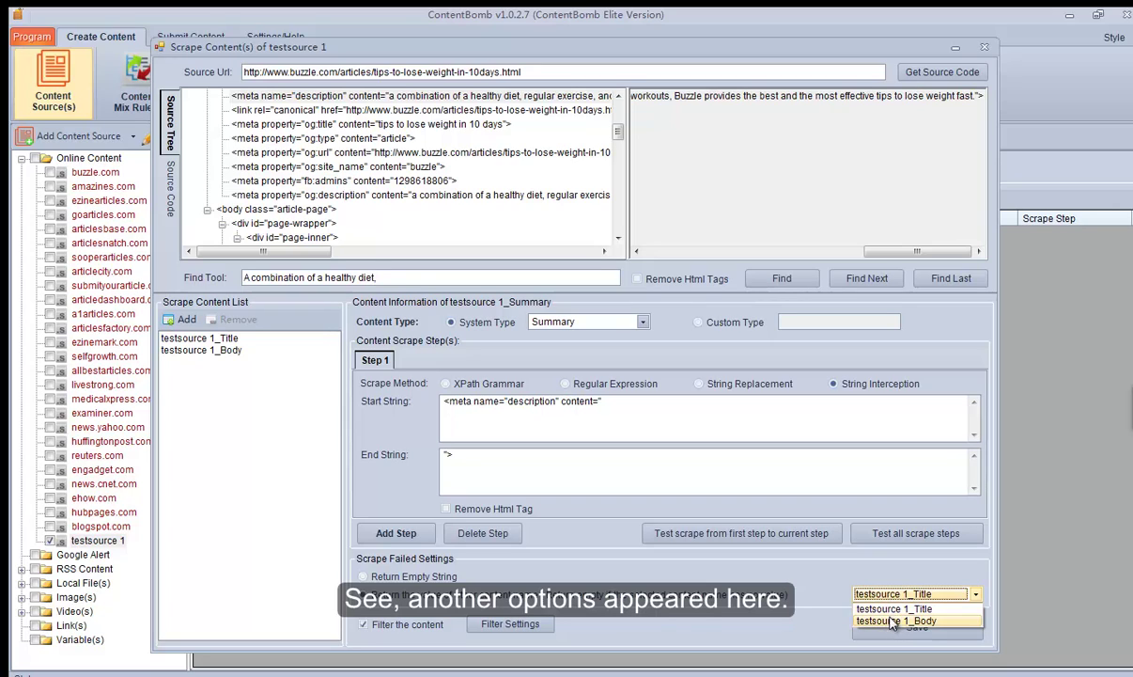
left_click(894, 609)
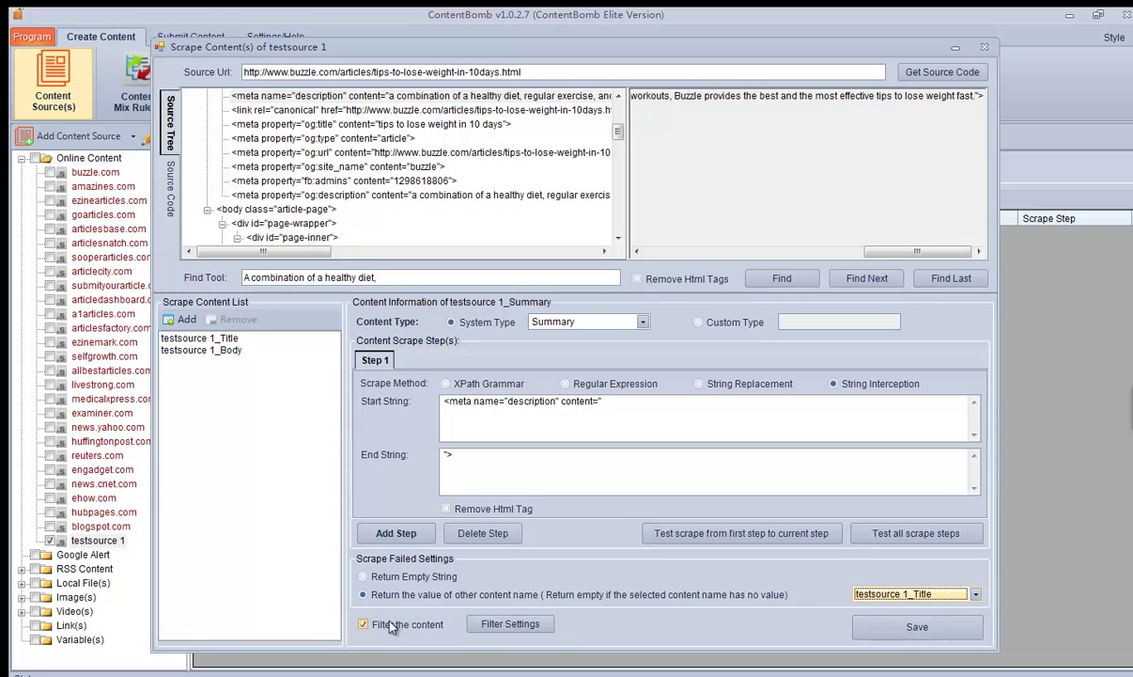
- Save the Summary's content filter settings, then save the Summary content entry and close the scrape content window
left_click(517, 624)
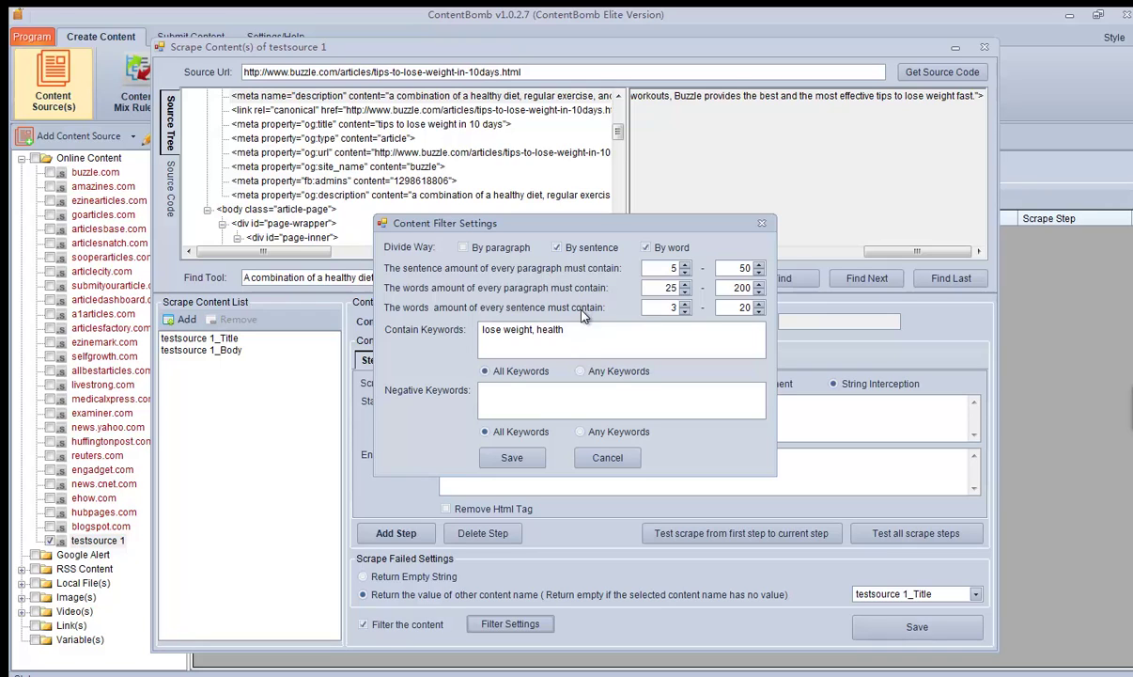
left_click(513, 458)
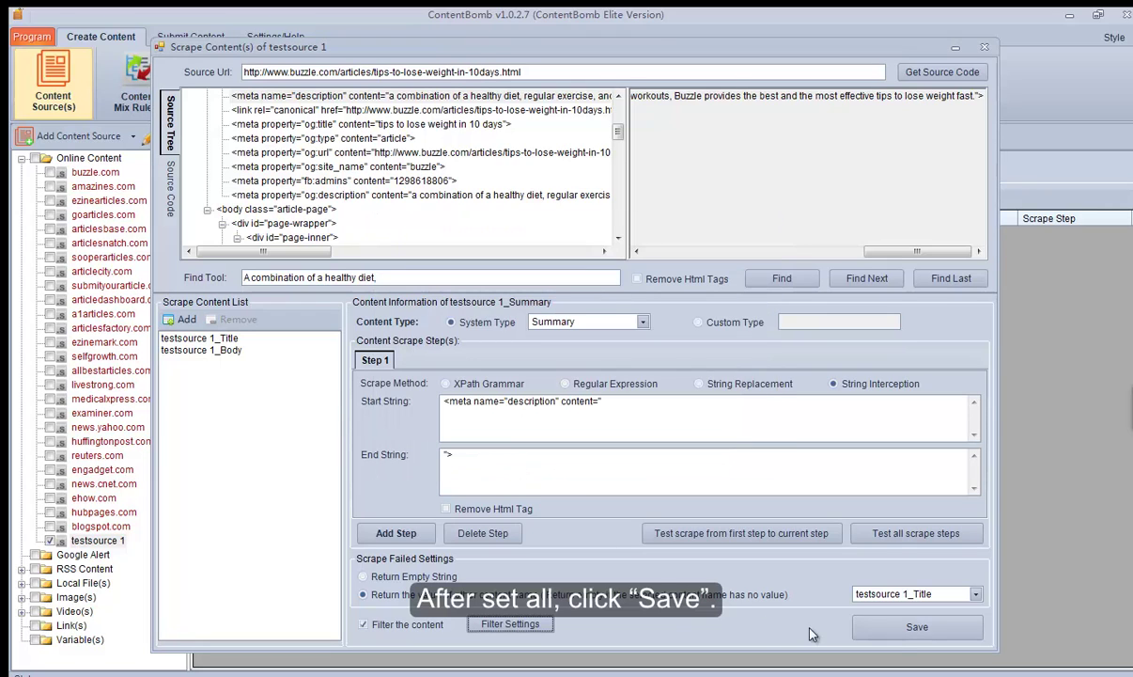
left_click(910, 627)
left_click(594, 402)
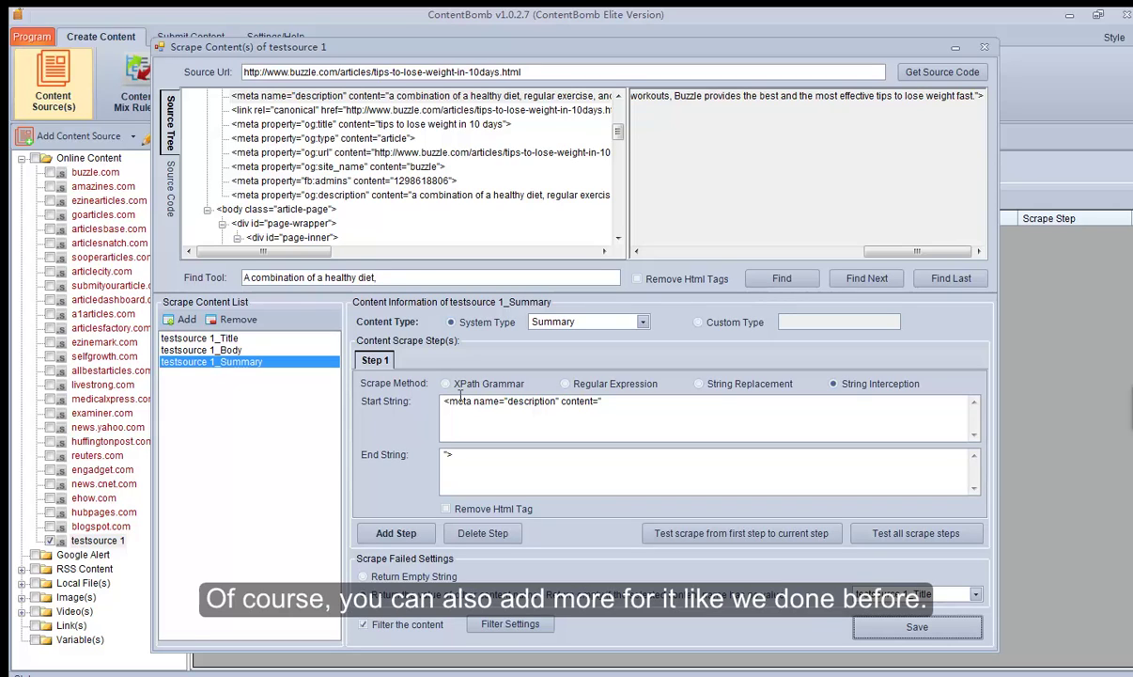
left_click(984, 46)
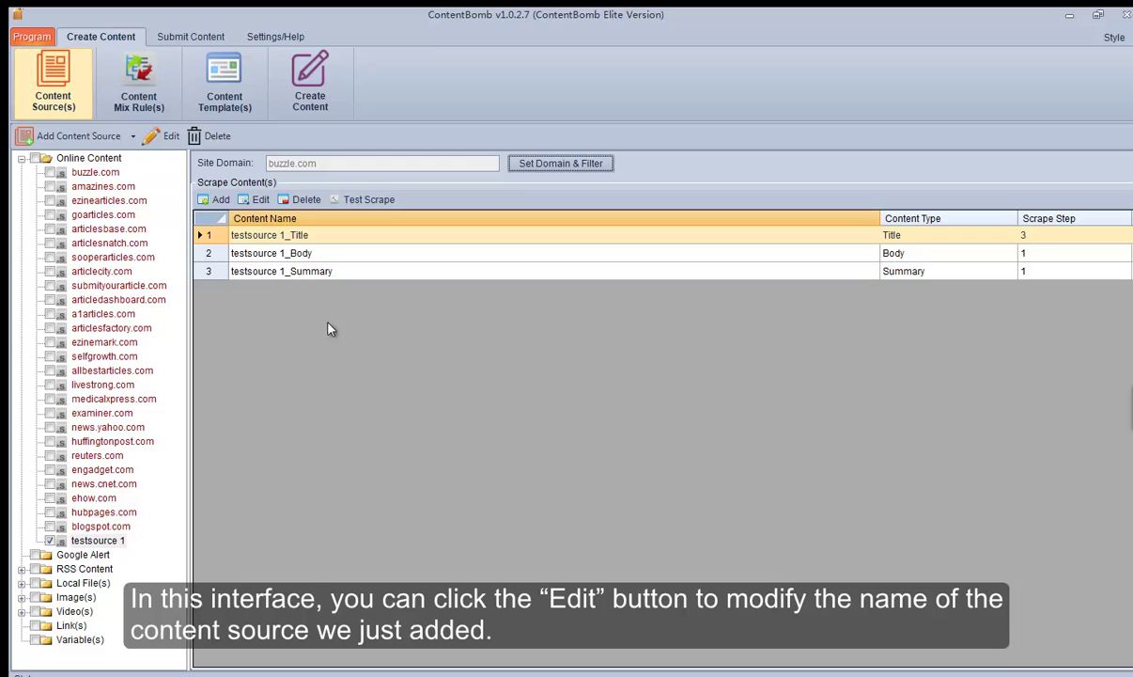
left_click(167, 139)
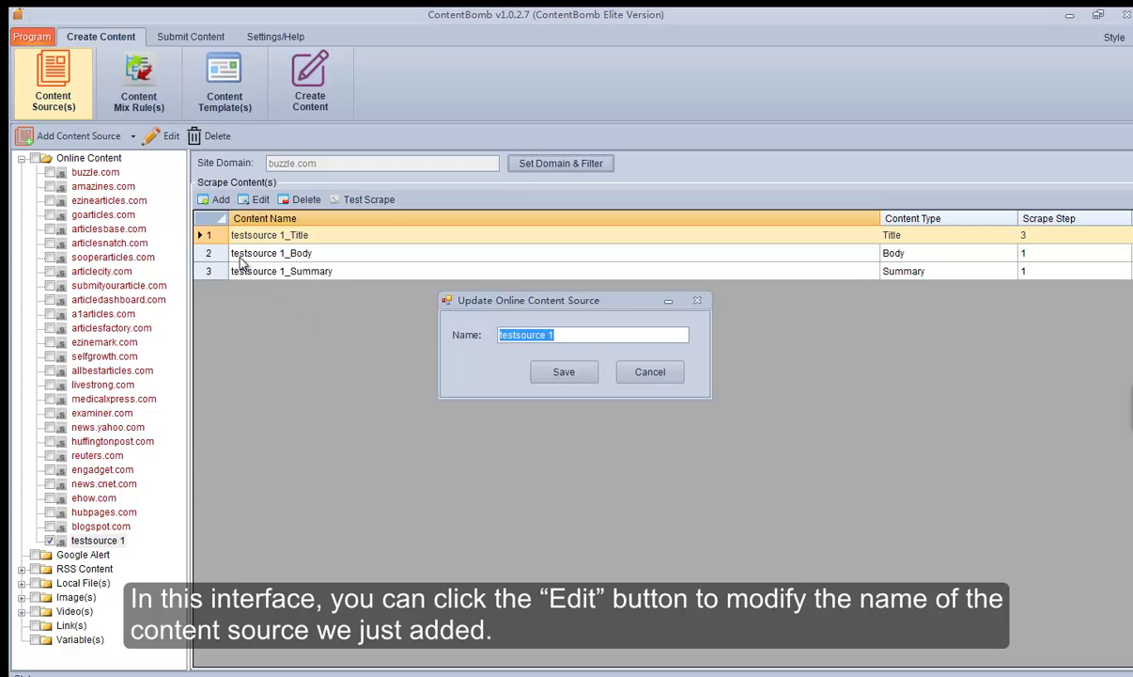
left_click(584, 339)
left_click(648, 374)
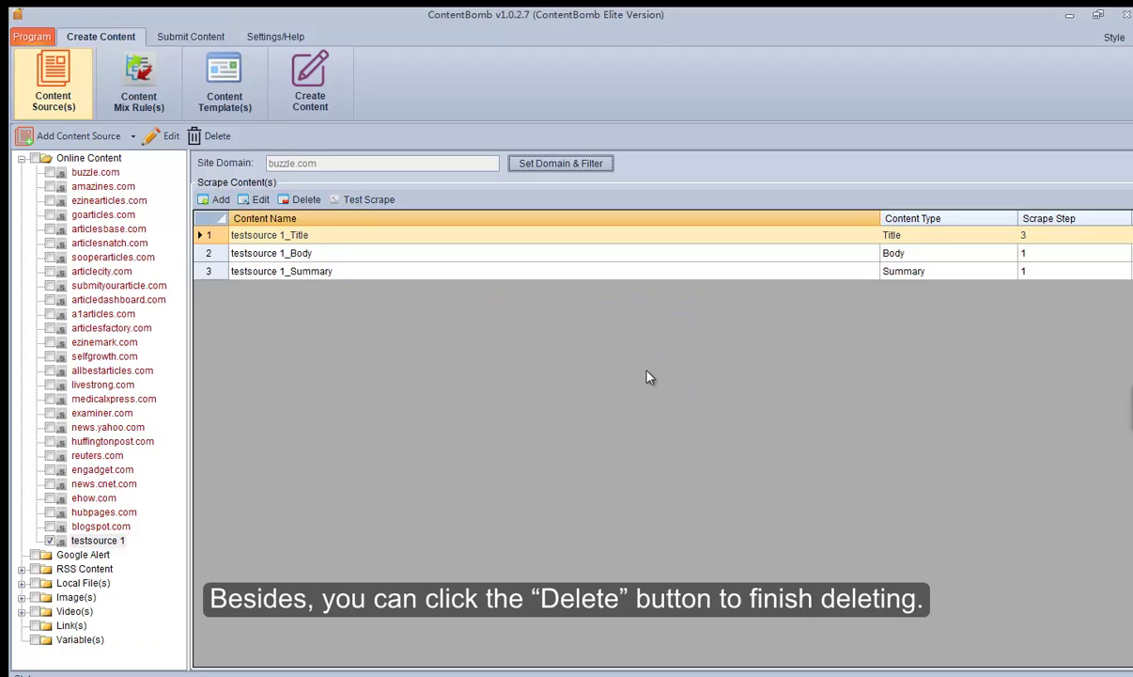
- Try to delete the testsource 1 content source
left_click(201, 137)
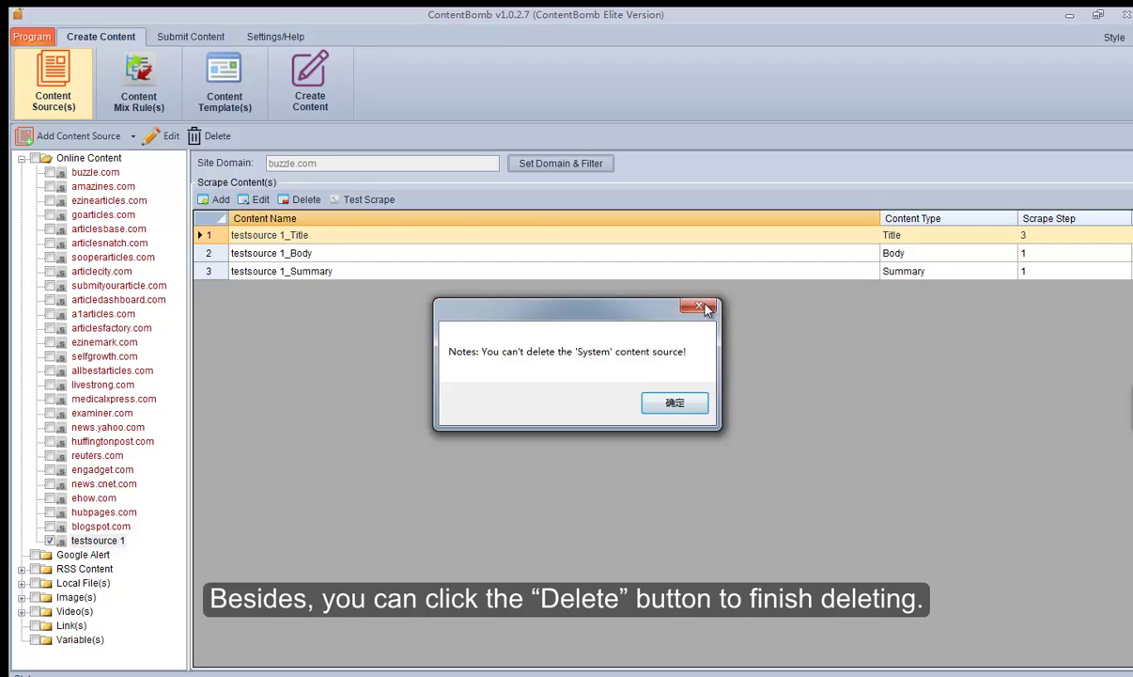
left_click(707, 309)
left_click(707, 310)
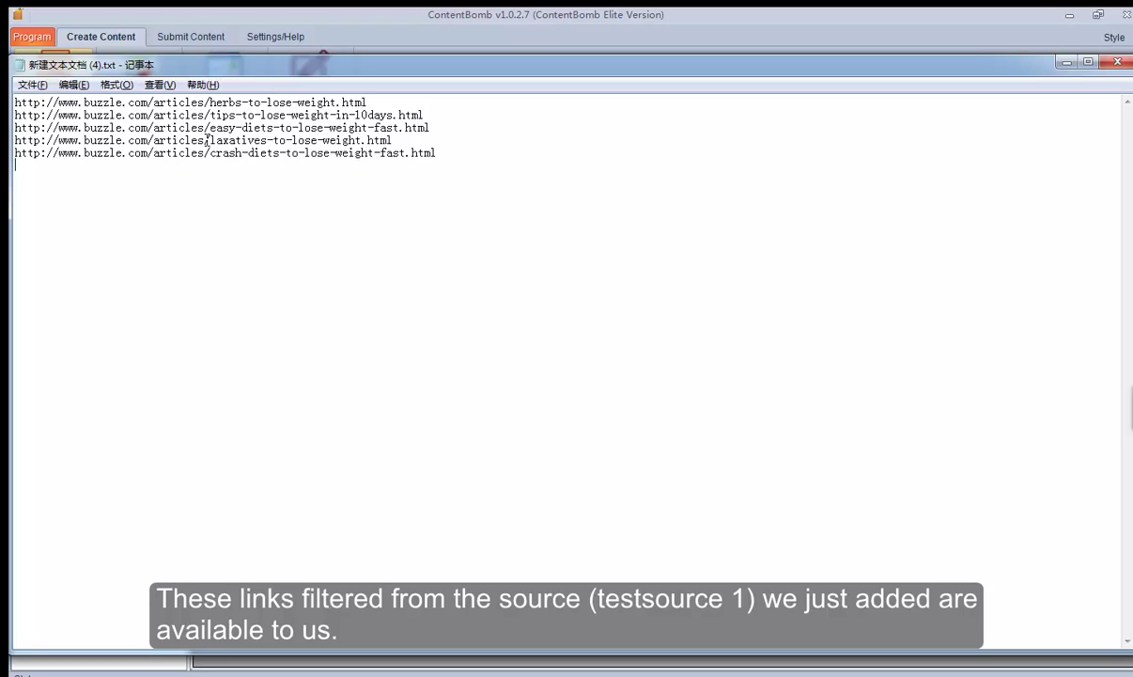
left_click_drag(15, 127, 135, 126)
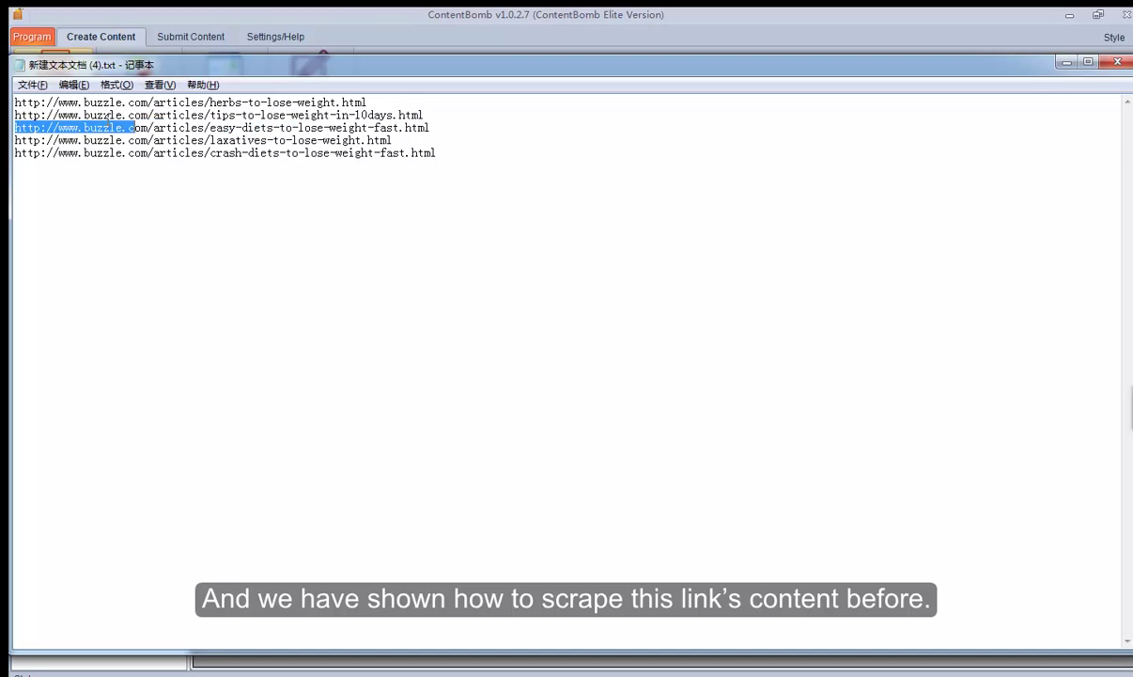
left_click_drag(424, 115, 11, 115)
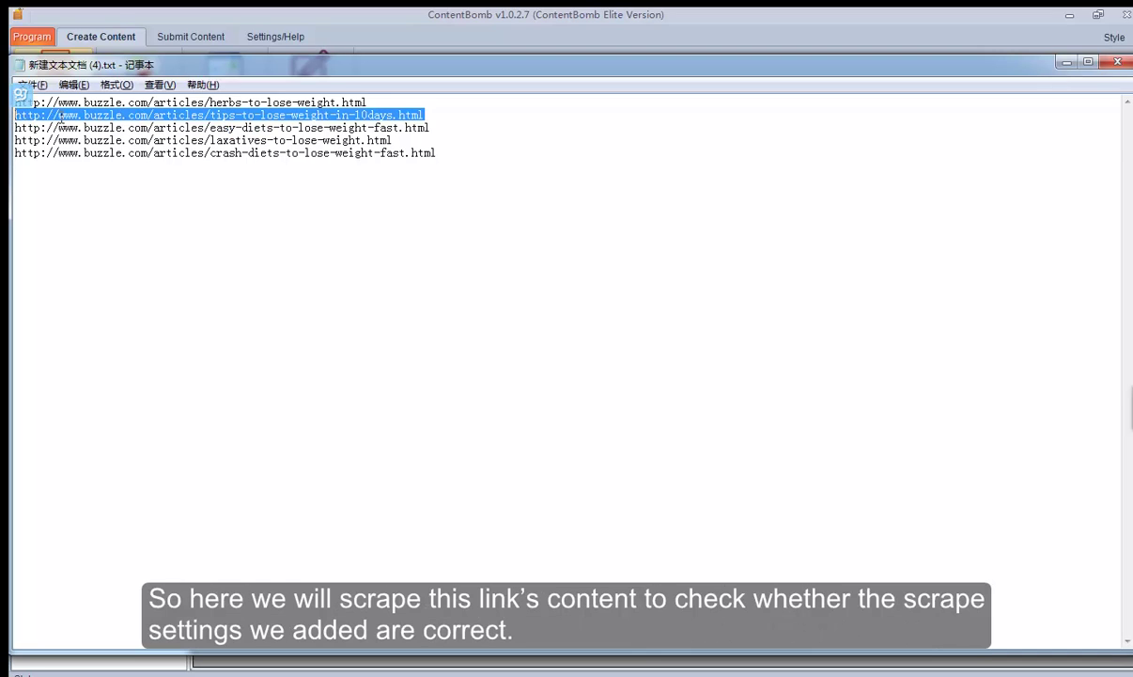
left_click(381, 102)
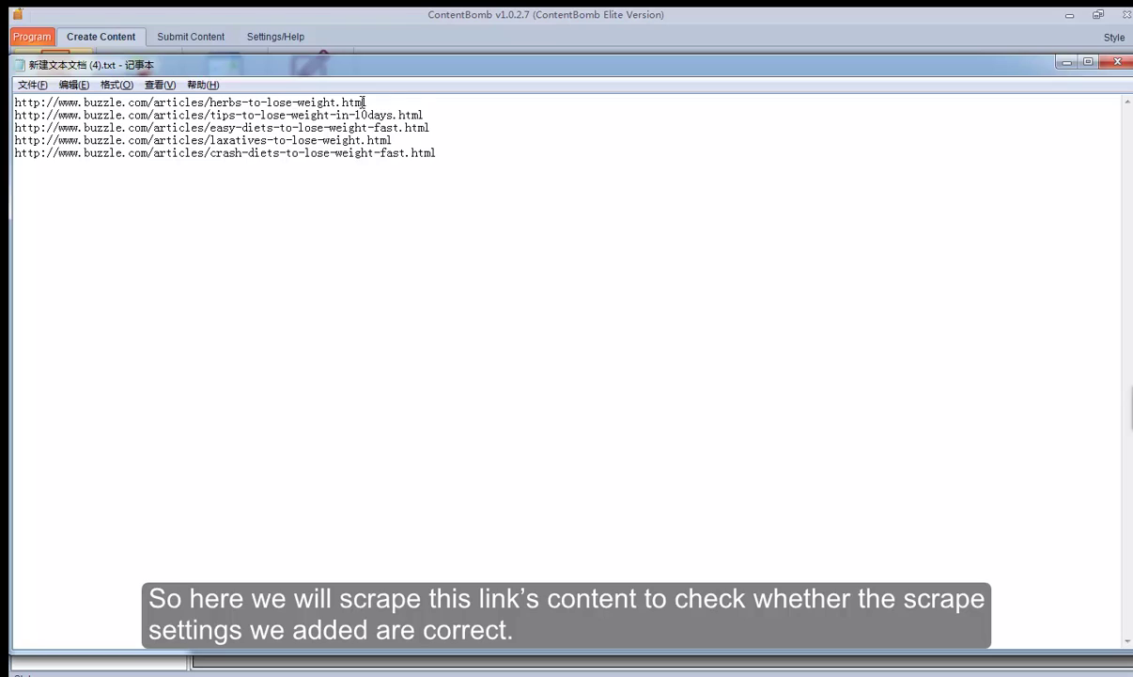
left_click_drag(364, 102, 66, 108)
key("ctrl+c")
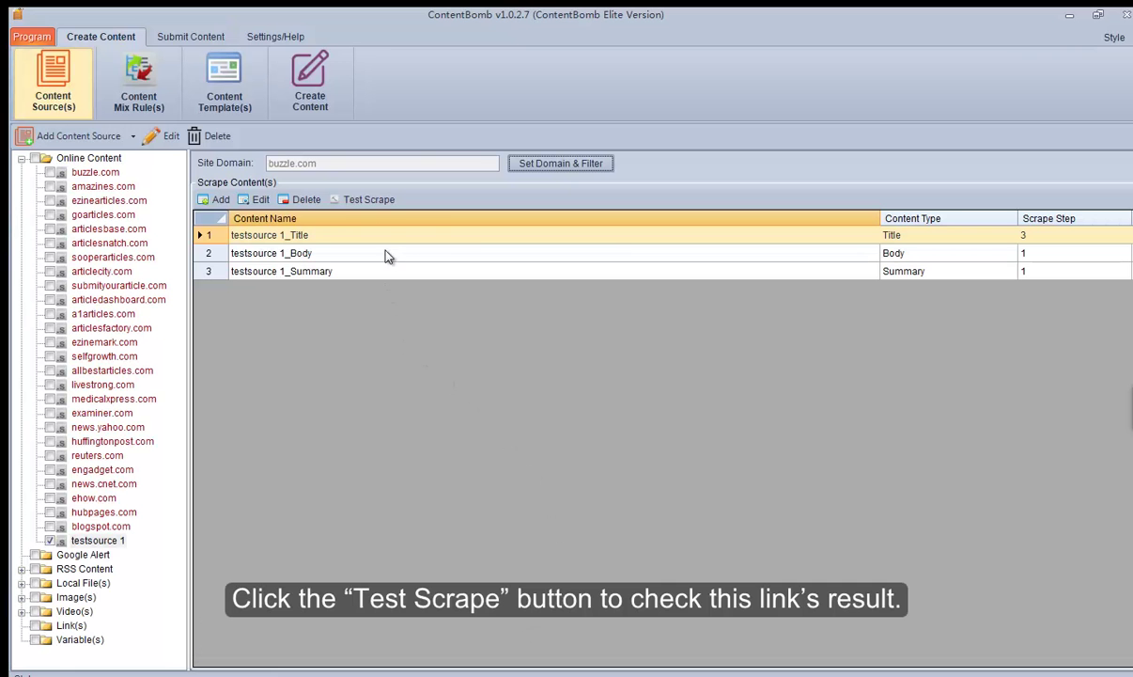
left_click(367, 201)
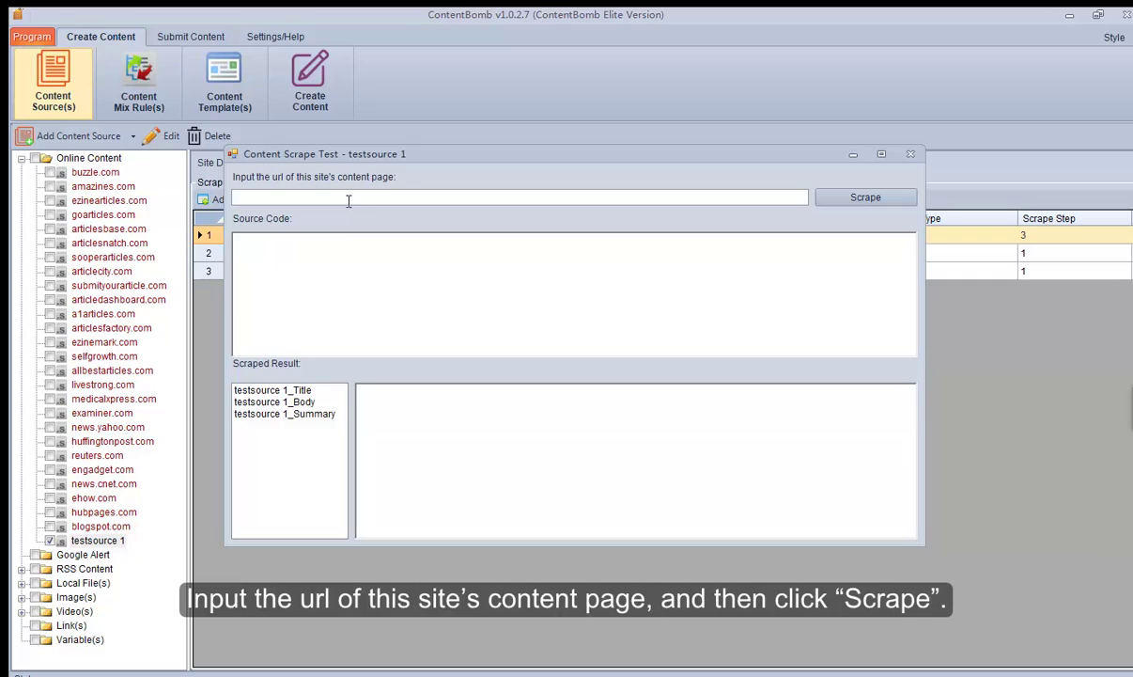
left_click(348, 197)
key("ctrl+v")
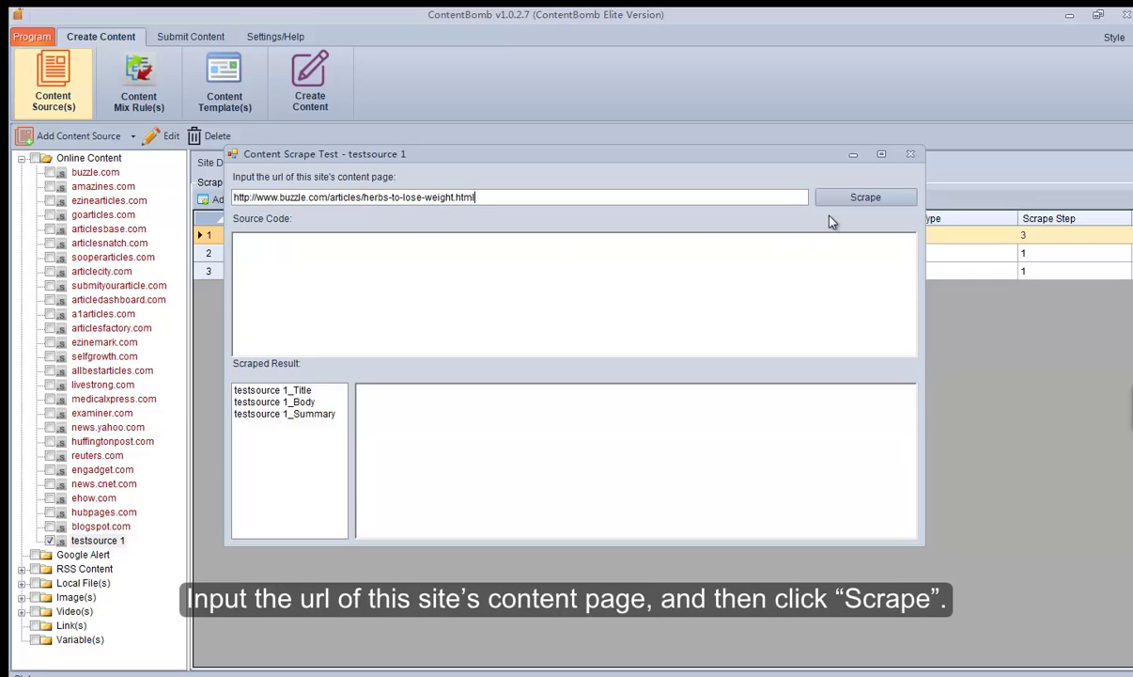
left_click(850, 199)
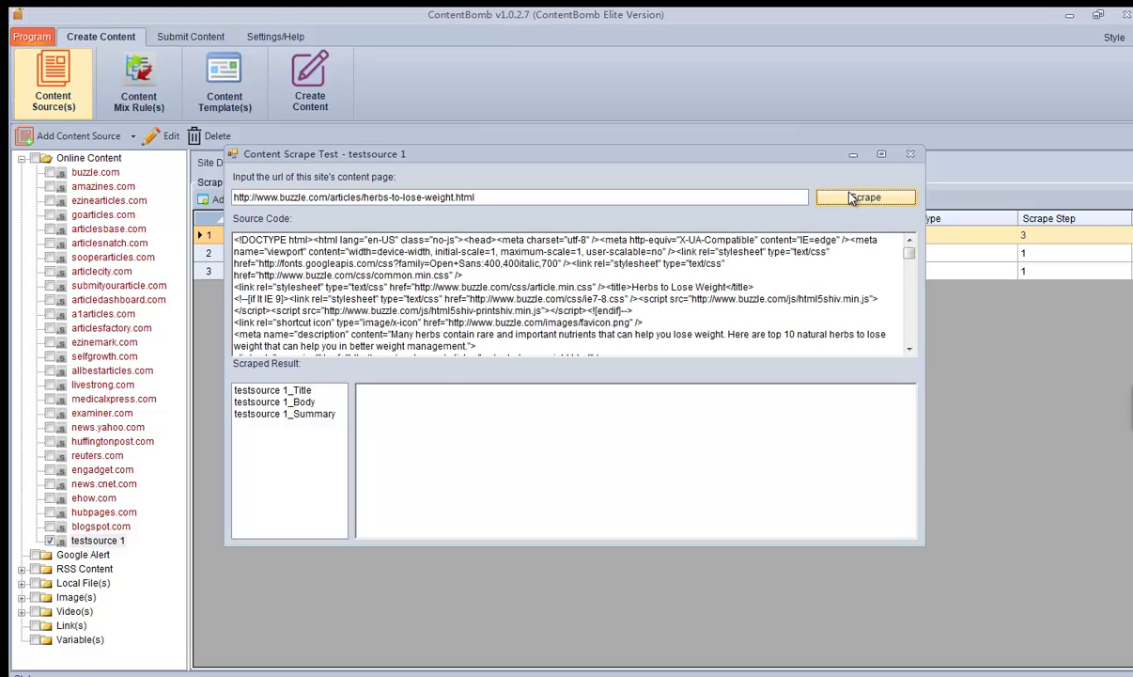
- Examine the scraped Title, Body and Summary results of the test and close the test window
left_click(282, 390)
left_click(291, 402)
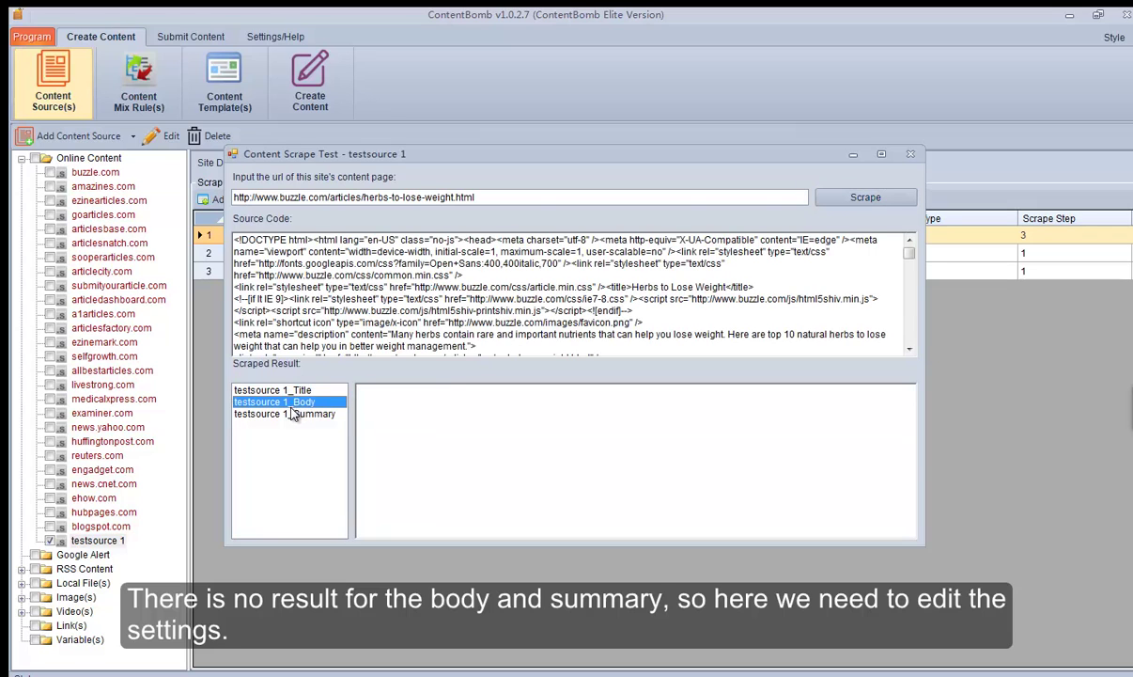
left_click(291, 415)
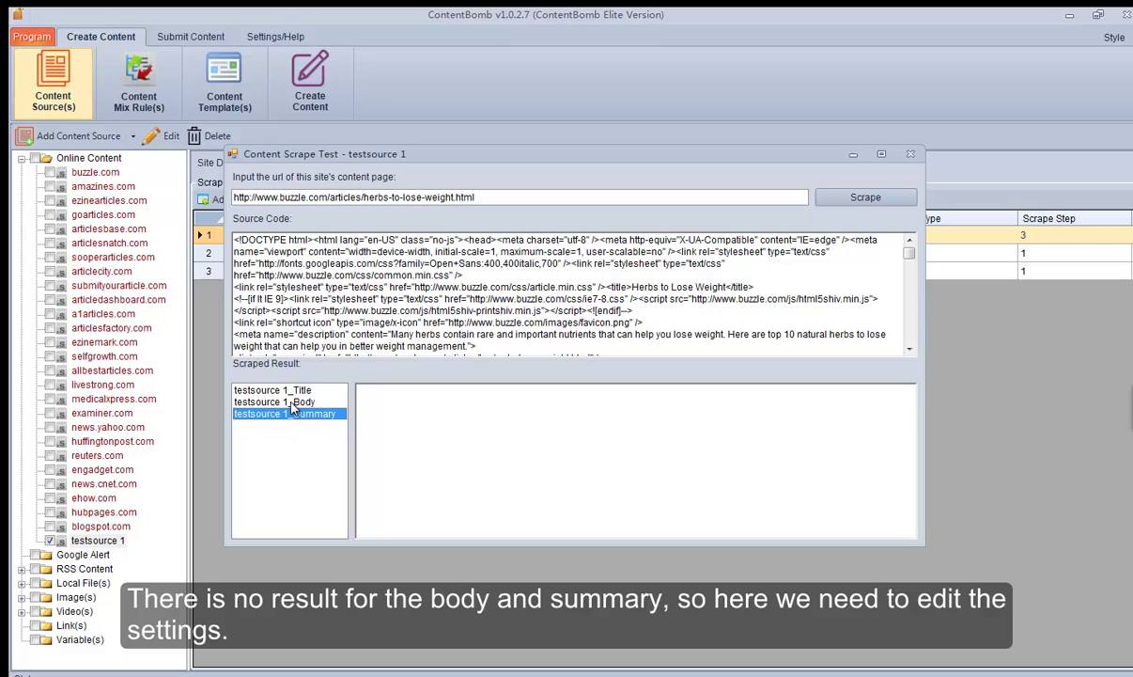
left_click(294, 402)
left_click(297, 391)
left_click(287, 402)
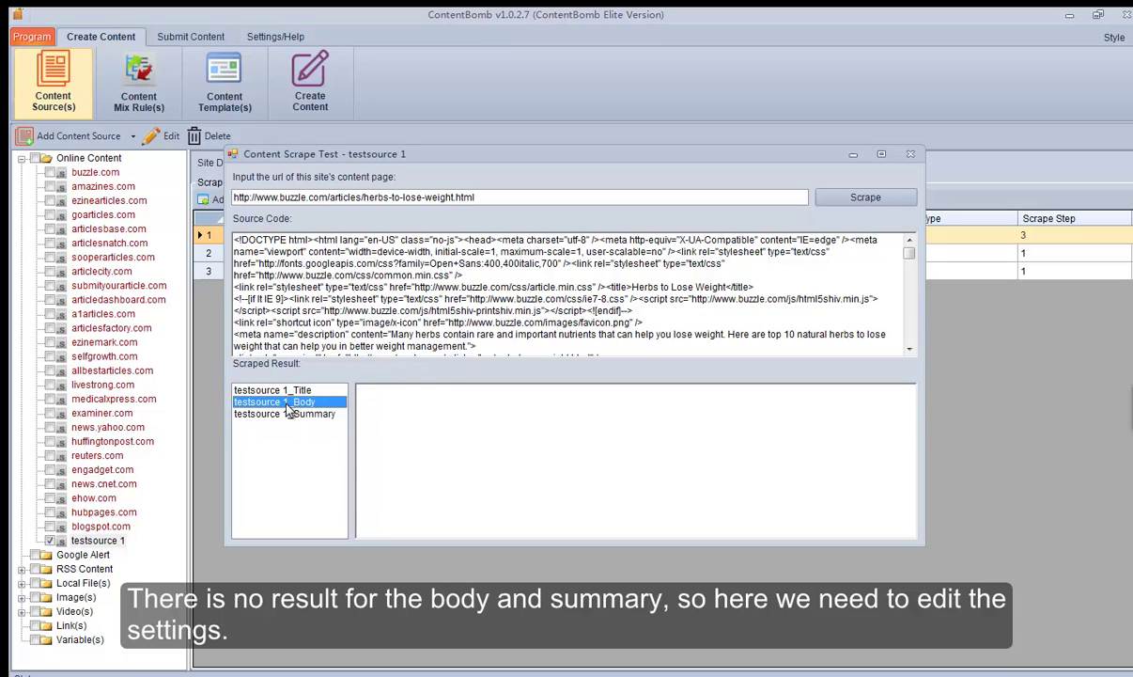
left_click(287, 411)
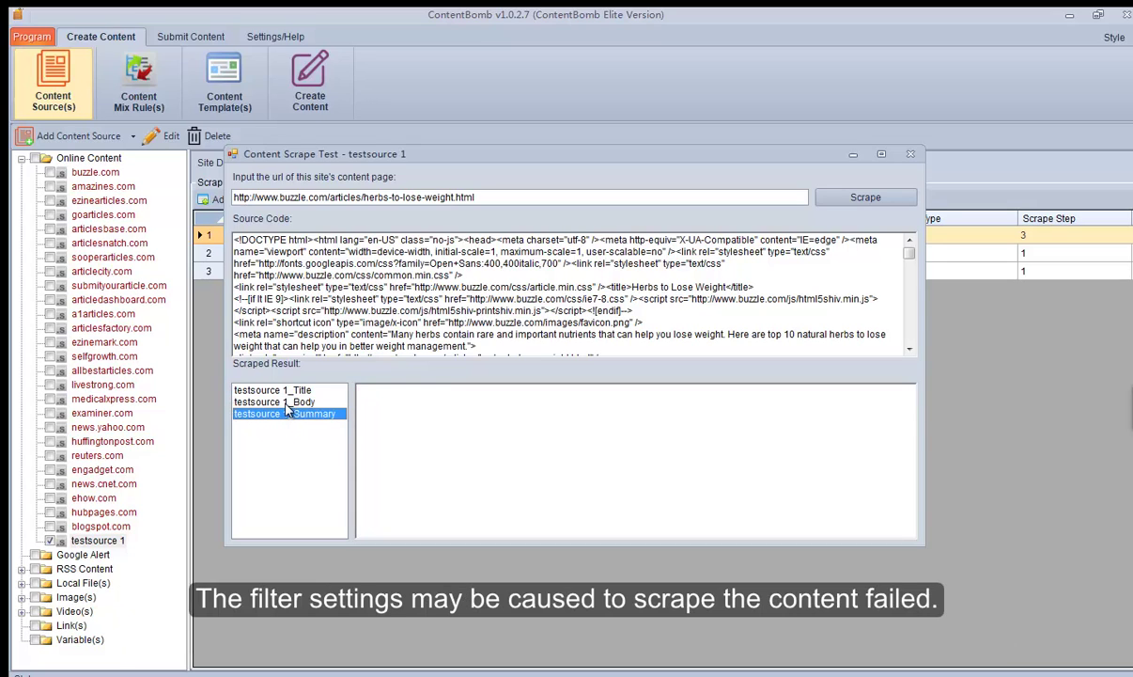
left_click(288, 402)
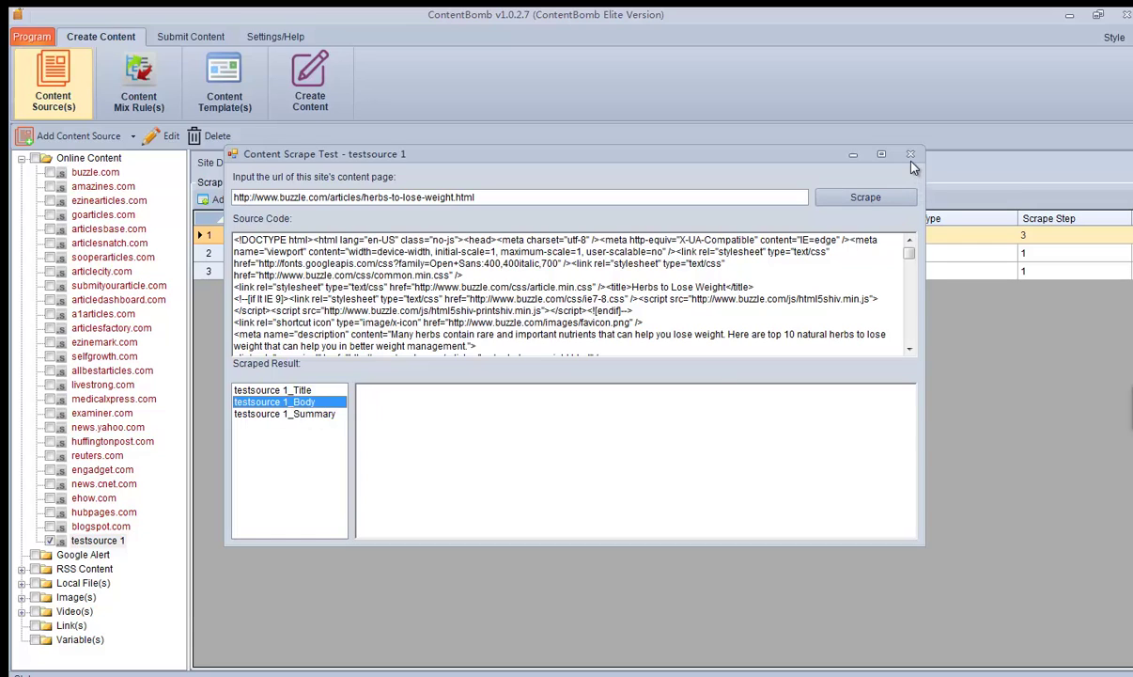
left_click(856, 152)
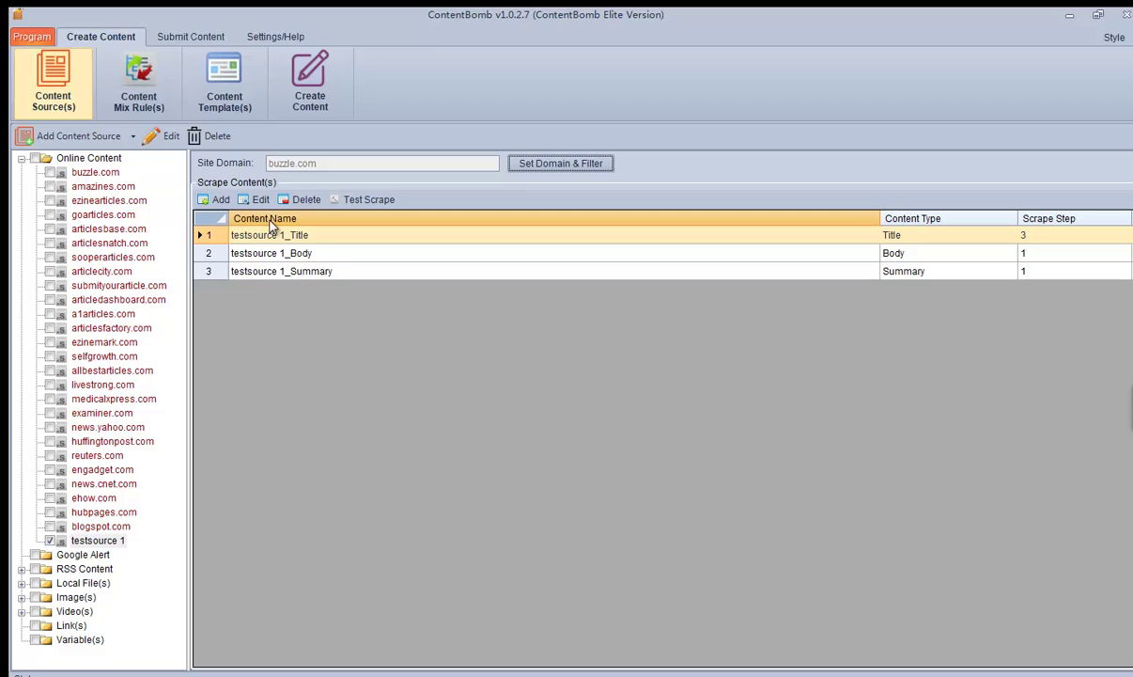
- Set testsource 1_Body to return an empty string on scrape failure, turn off its content filter and save it
left_click(221, 203)
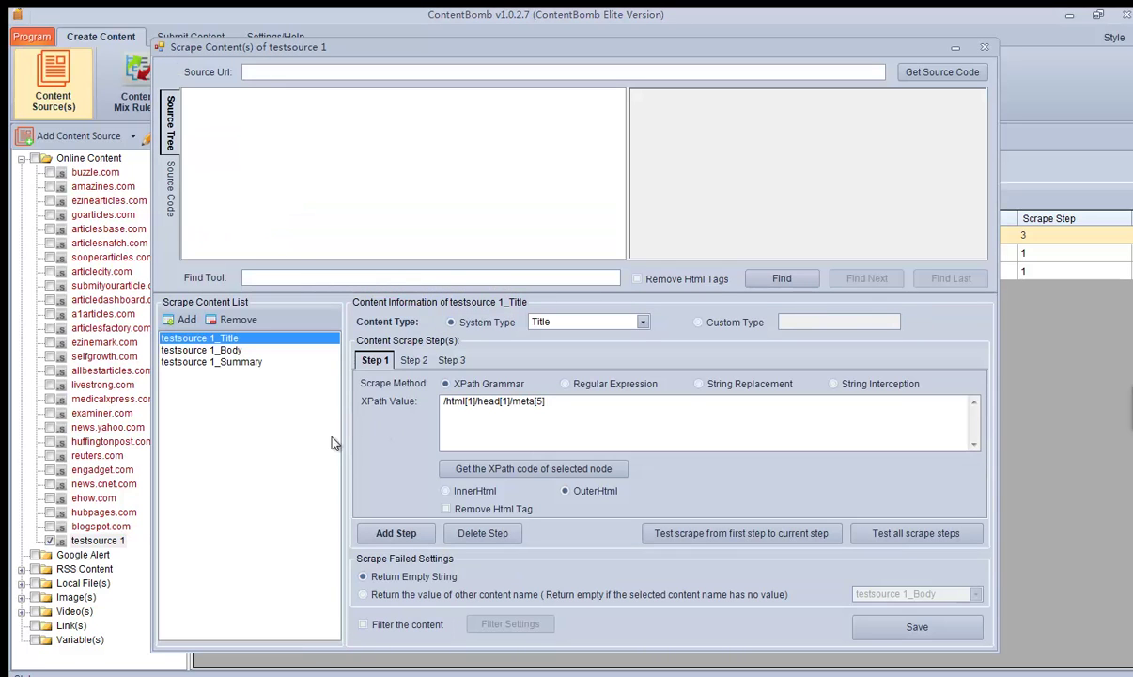
left_click(226, 352)
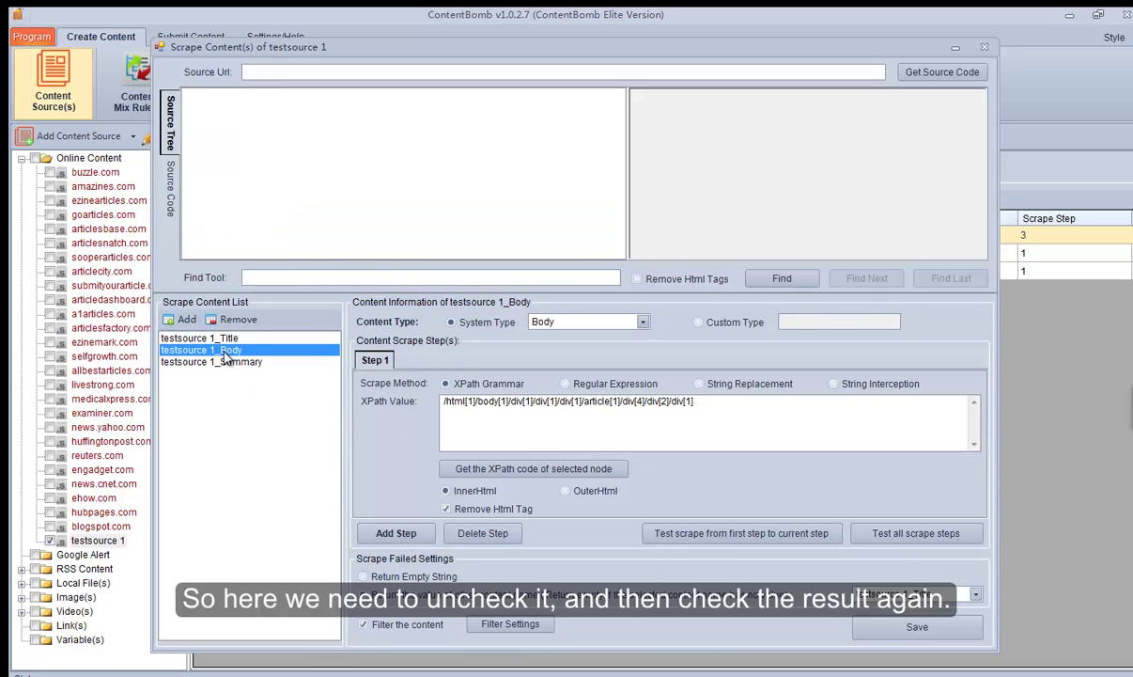
left_click(363, 576)
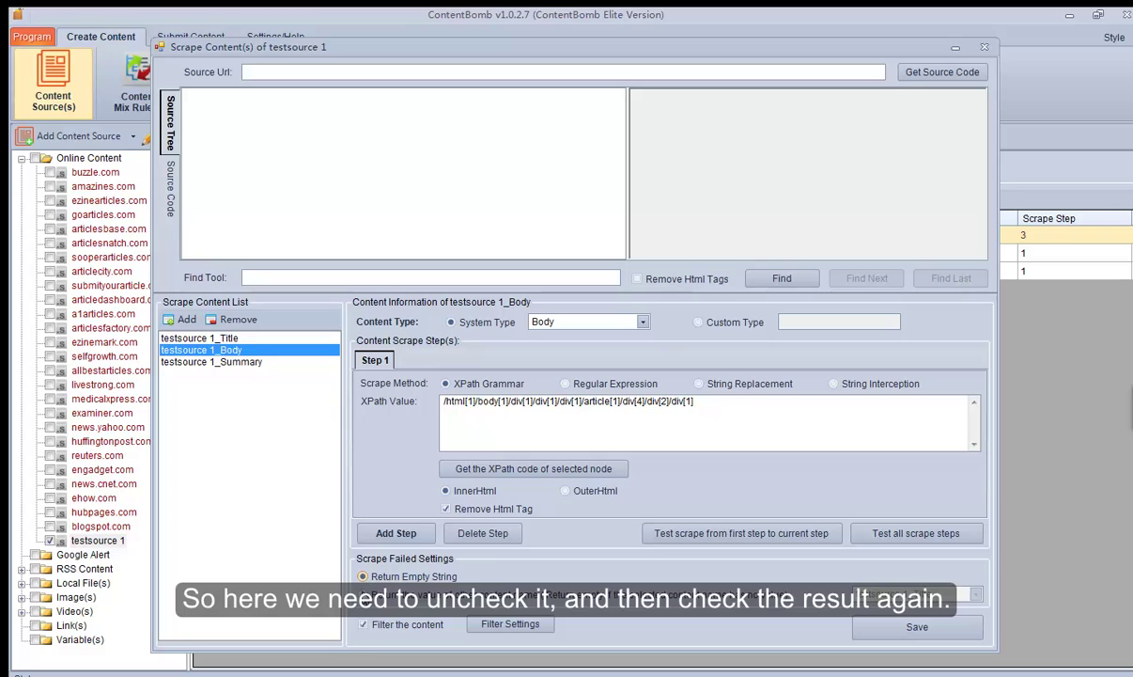
left_click(365, 626)
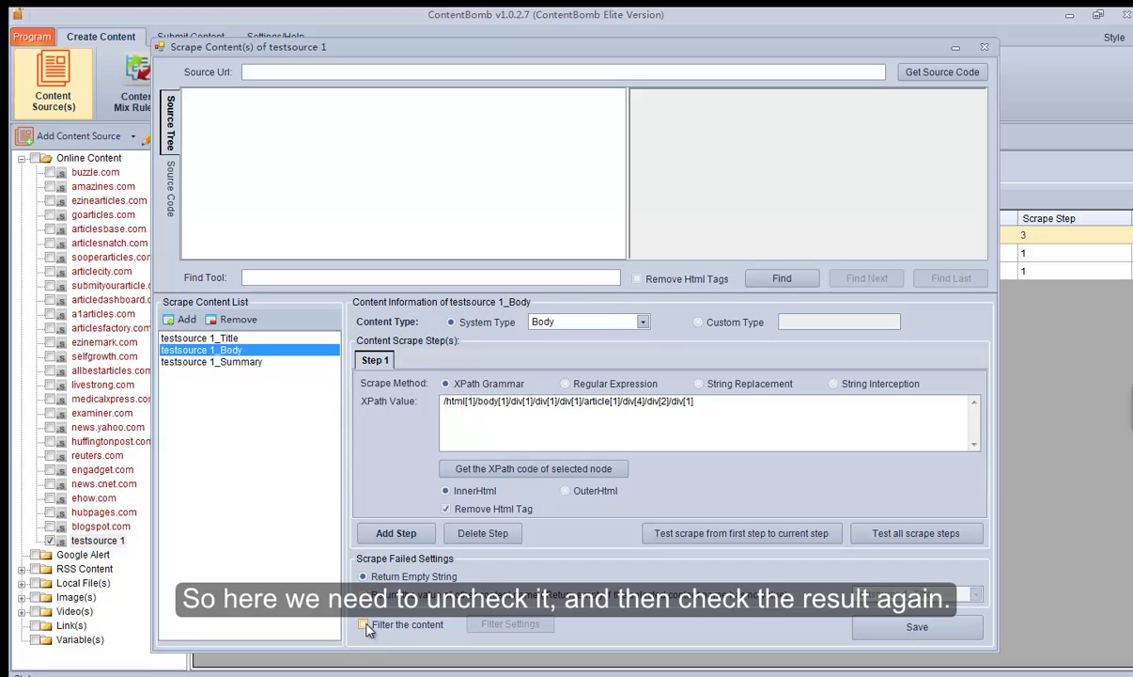
left_click(887, 628)
left_click(590, 402)
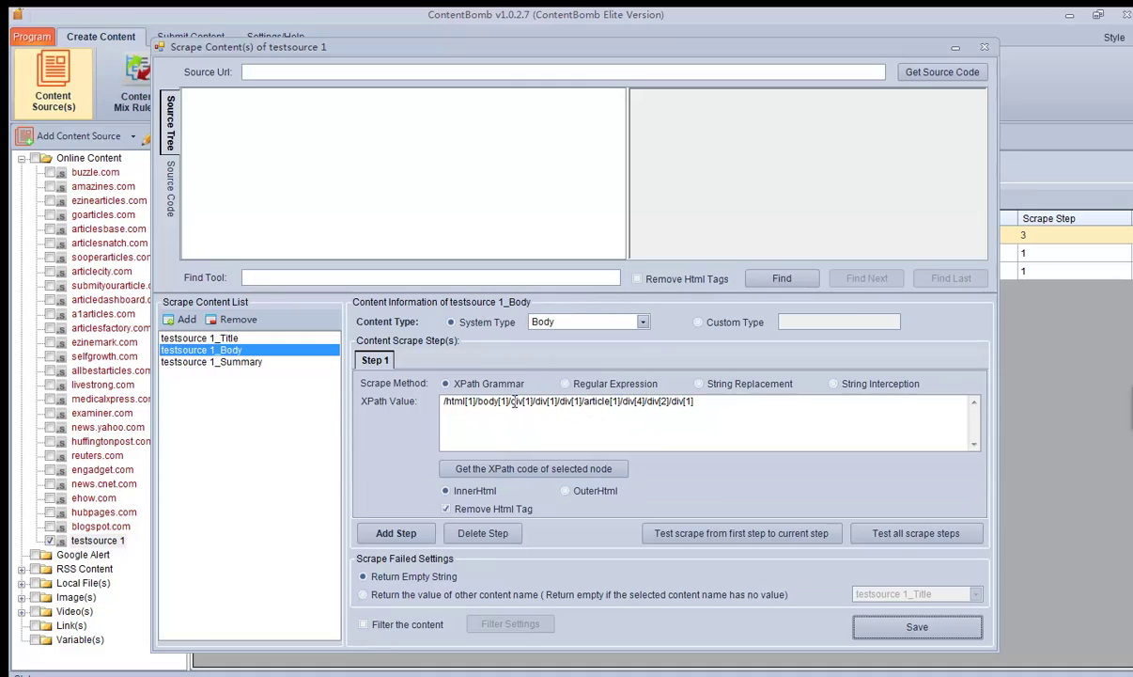
- Set testsource 1_Summary to return an empty string on failure with content filtering off, save it and close the scrape content window
left_click(238, 364)
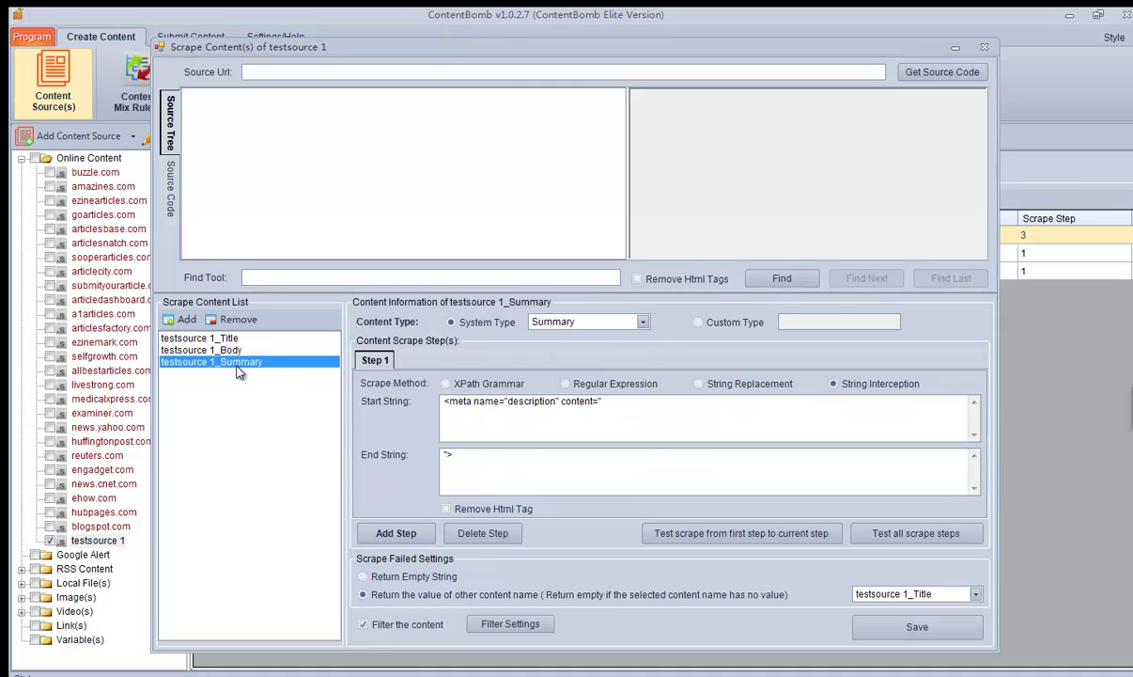
left_click(364, 577)
left_click(363, 624)
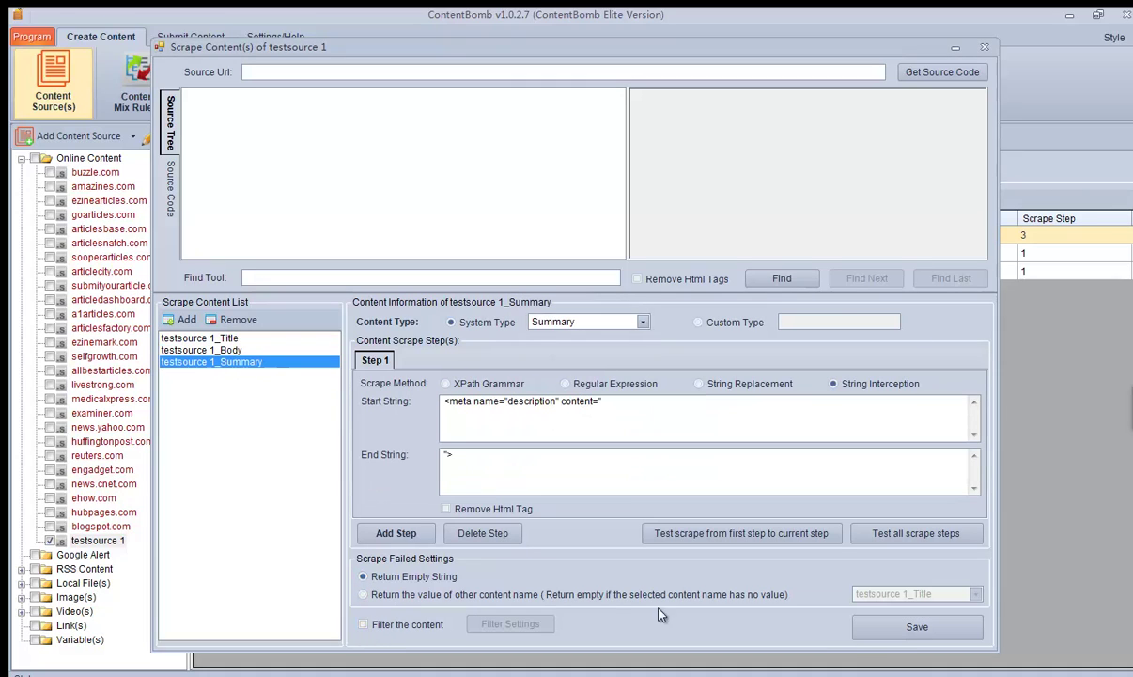
left_click(883, 637)
left_click(590, 403)
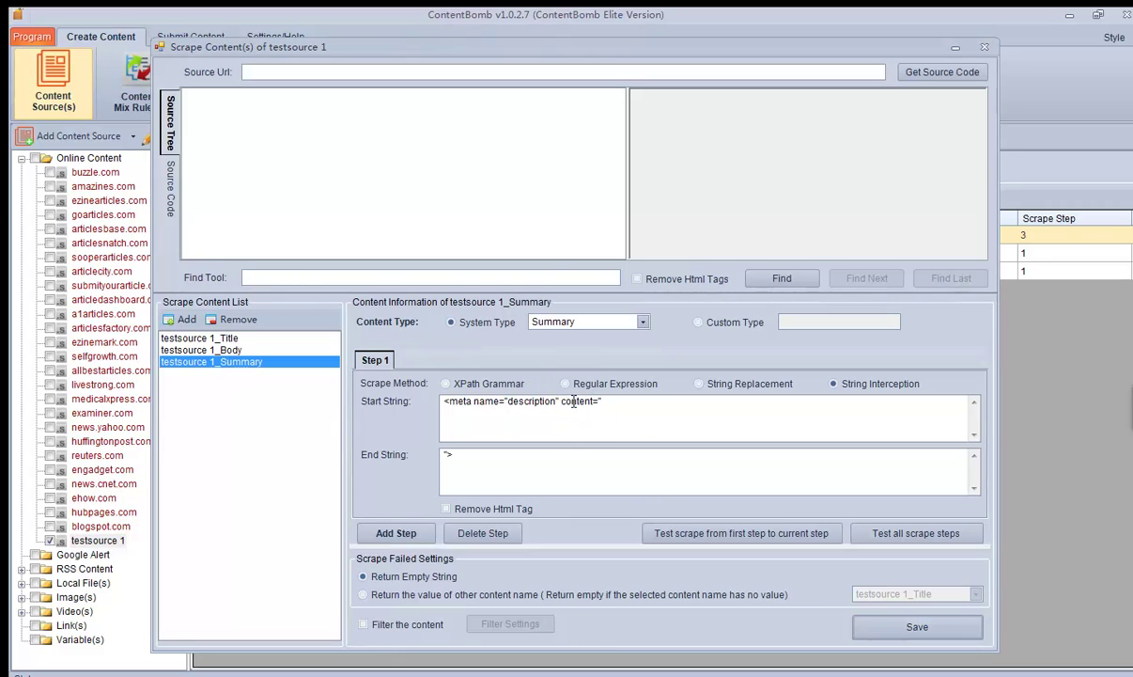
left_click(984, 46)
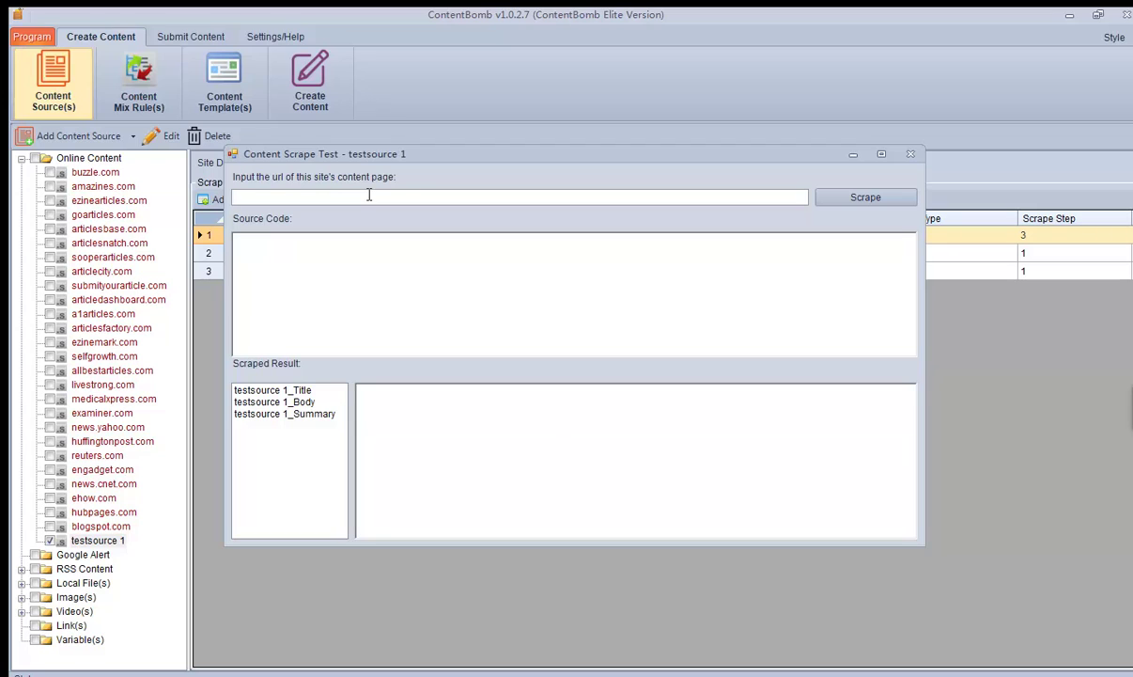
type("http://www.buzzle.com/articles/herbs-to-lose-weight.html")
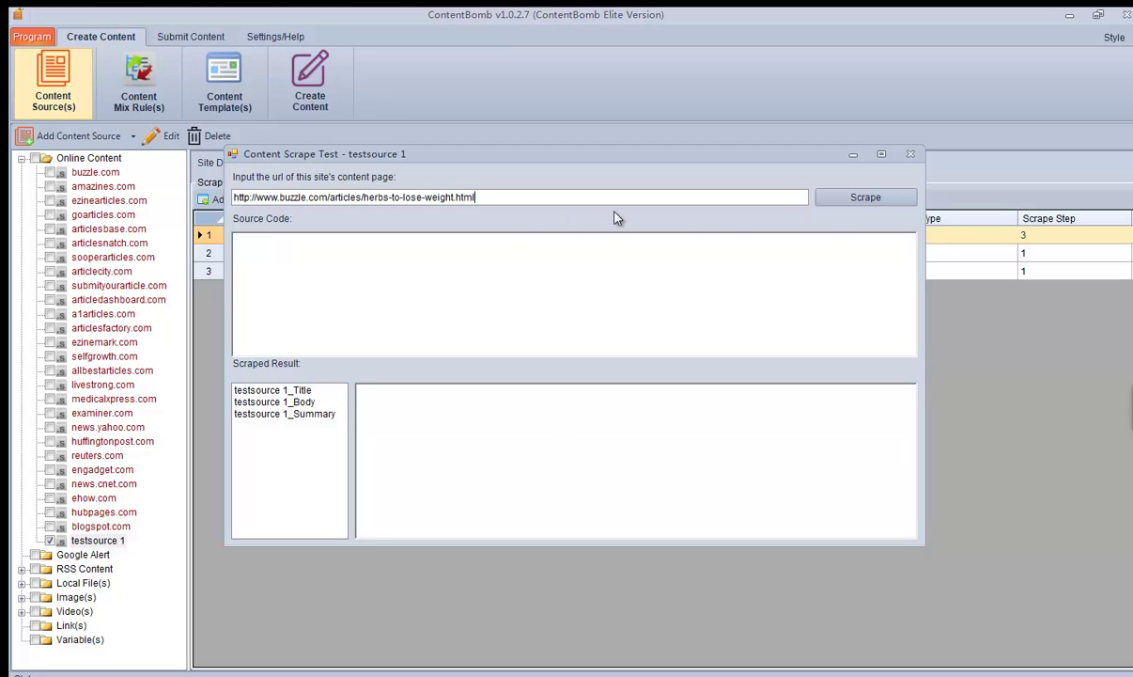
left_click(841, 199)
left_click(282, 391)
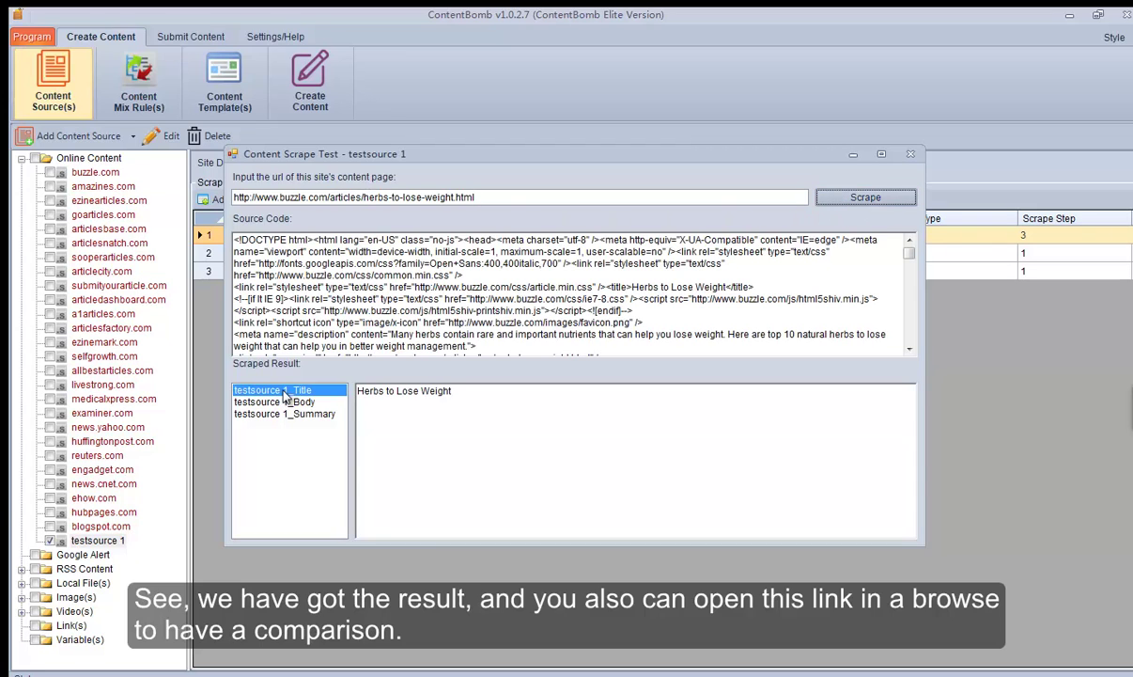
left_click(285, 402)
left_click(279, 414)
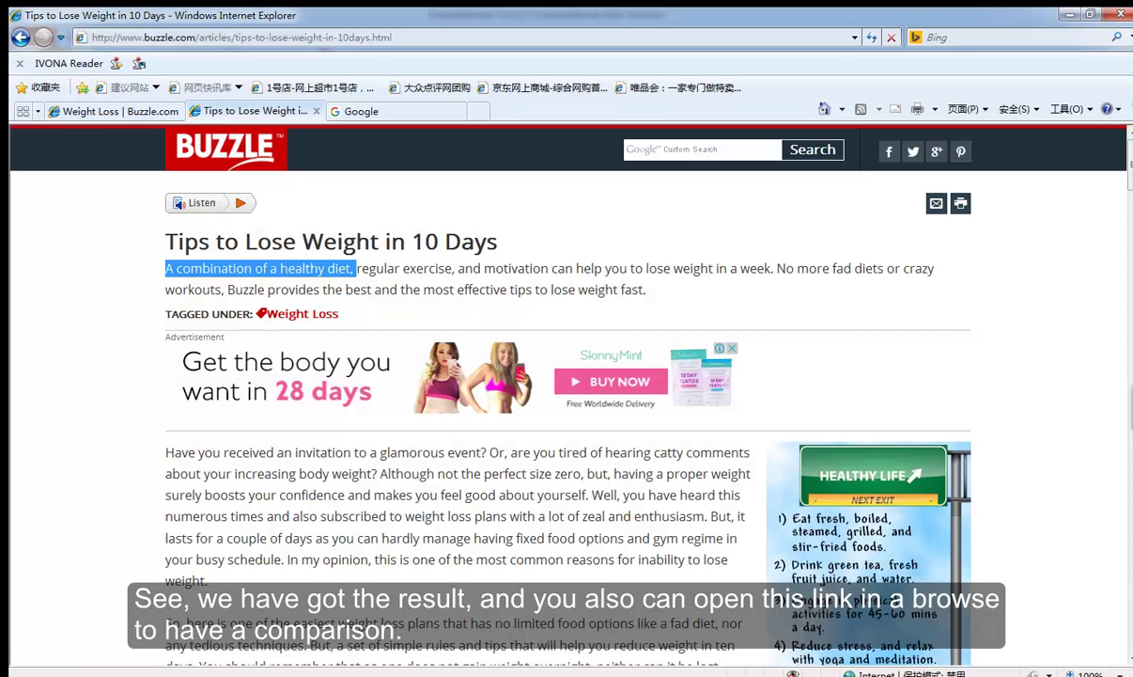
left_click(360, 111)
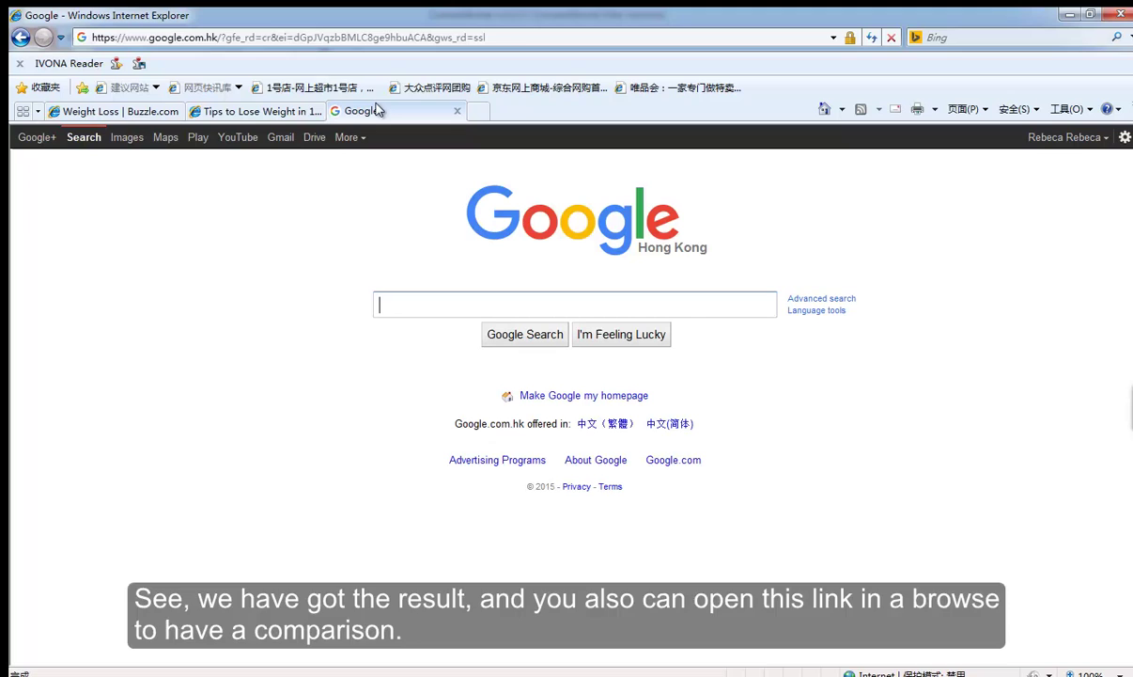
left_click(408, 37)
type("http://www.buzzle.com/articles/herbs-to-lose-weight.html")
key("Return")
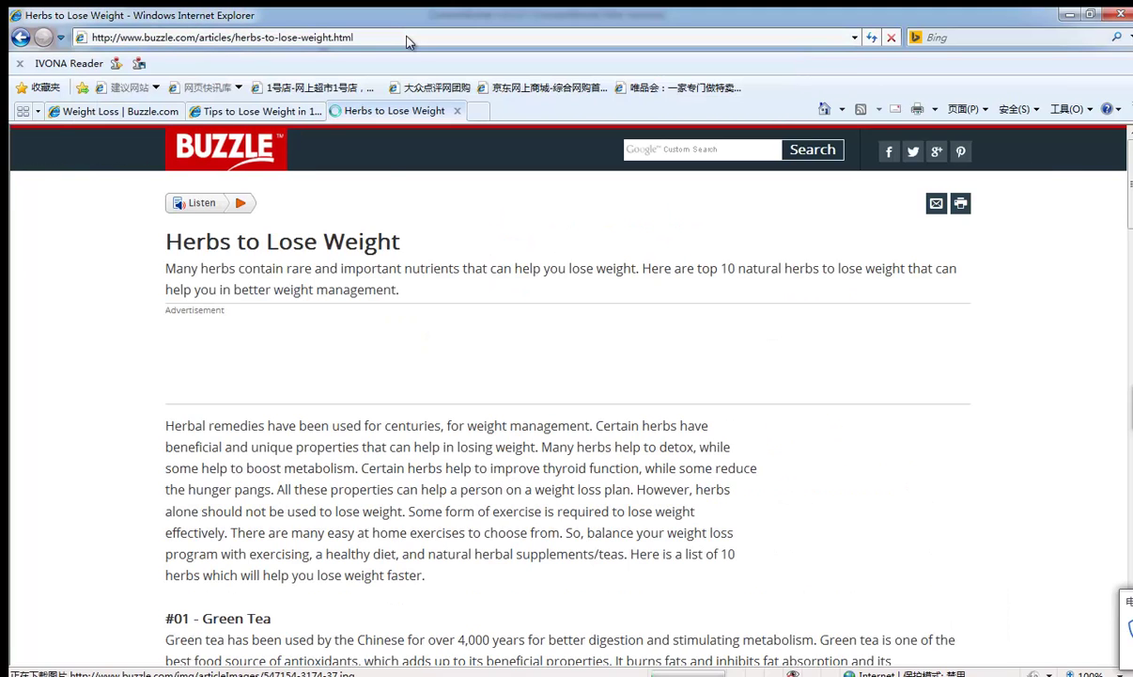
scroll(350, 270, "down", 6)
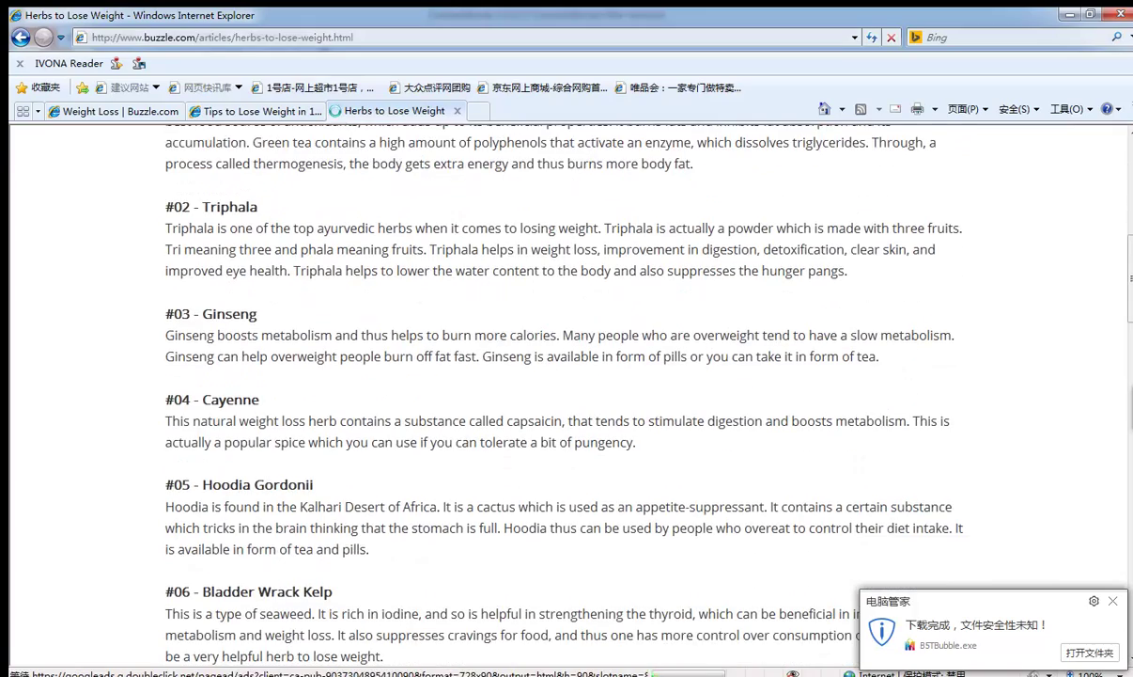
- Switch back to ContentBomb, check the scraped Title result again and close the scrape test window
key("alt+Tab")
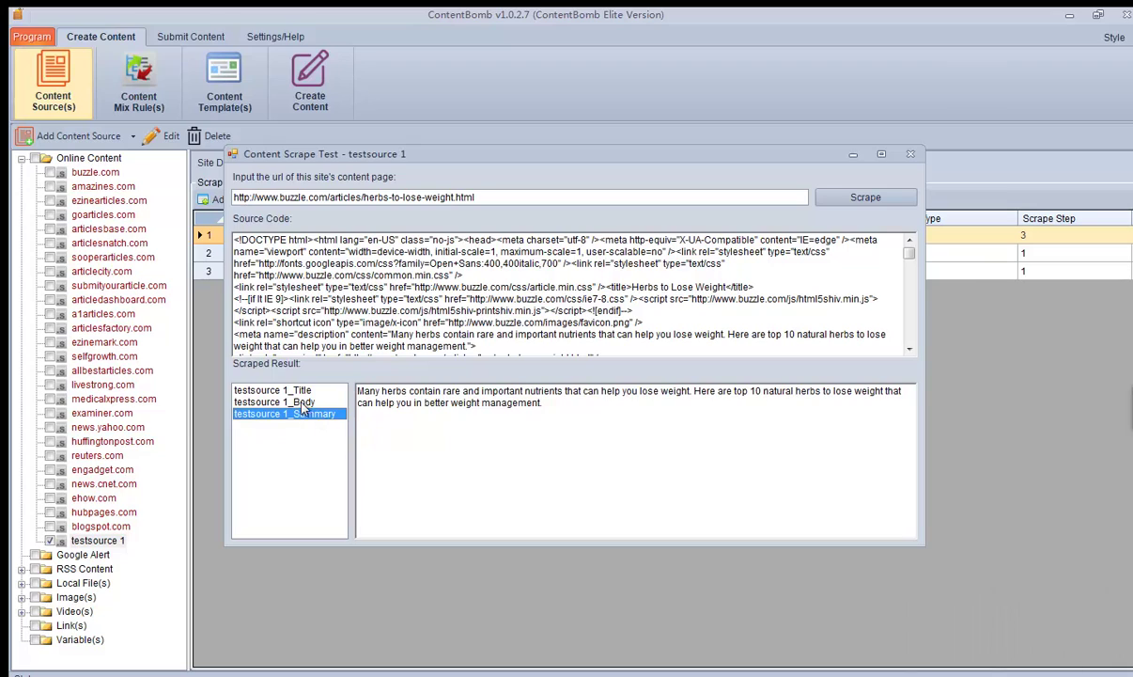
left_click(287, 389)
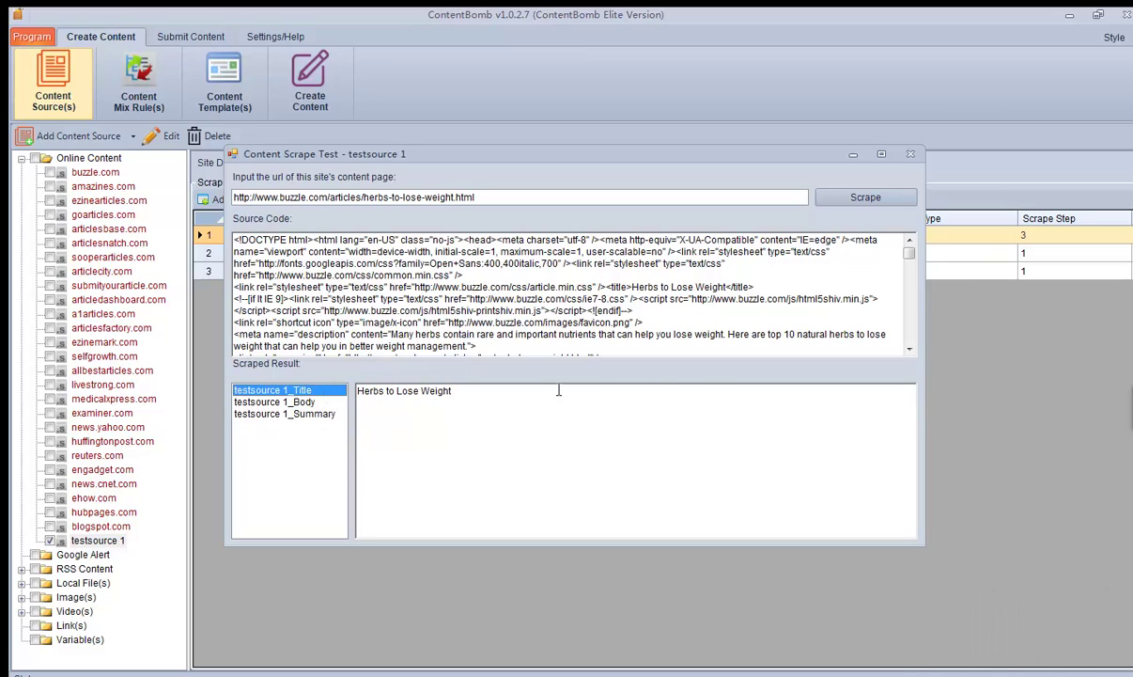
left_click(910, 156)
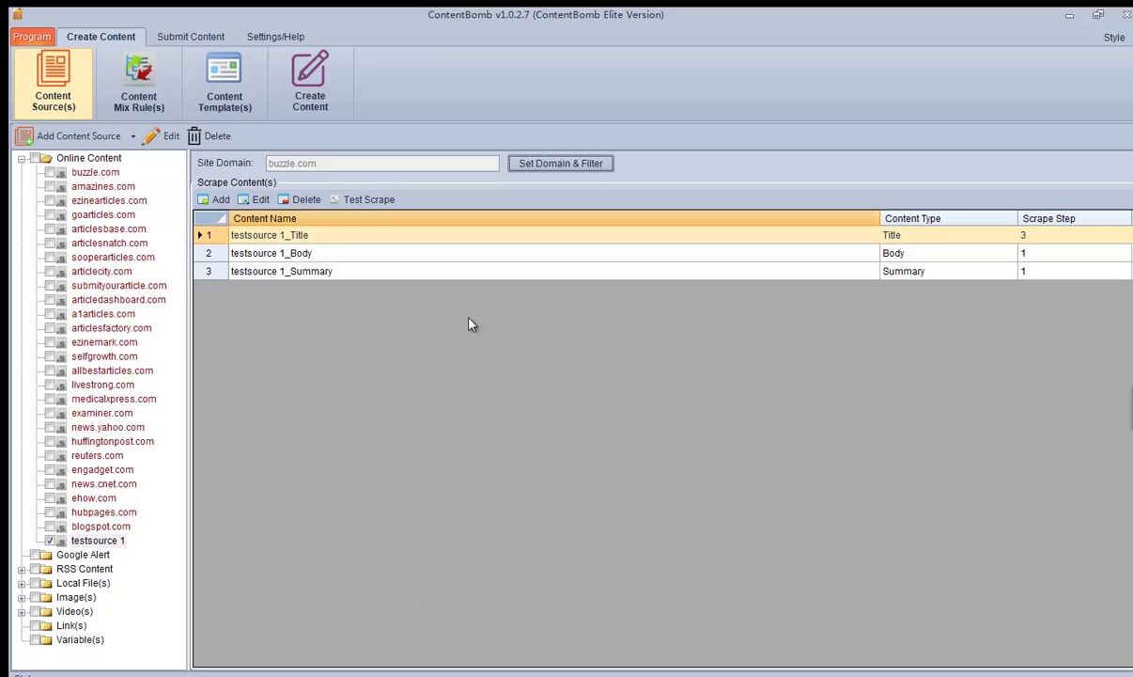
- Collapse the Online Content sources and add a Google Alert source named testsource 2
left_click(21, 158)
left_click(73, 175)
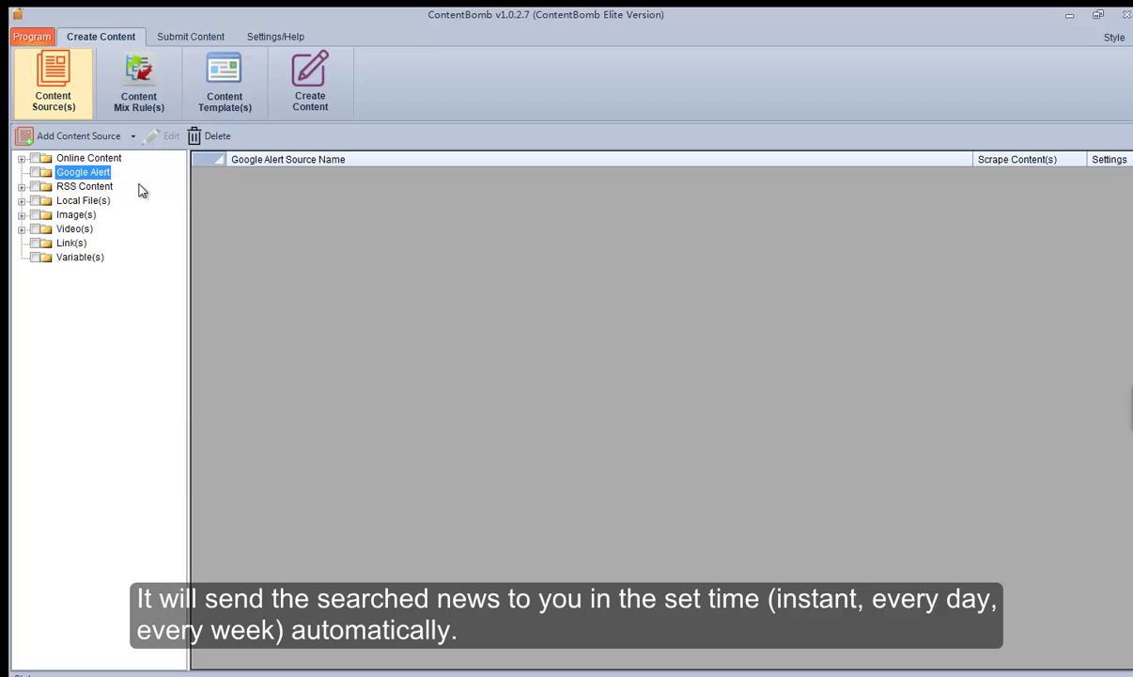
left_click(76, 137)
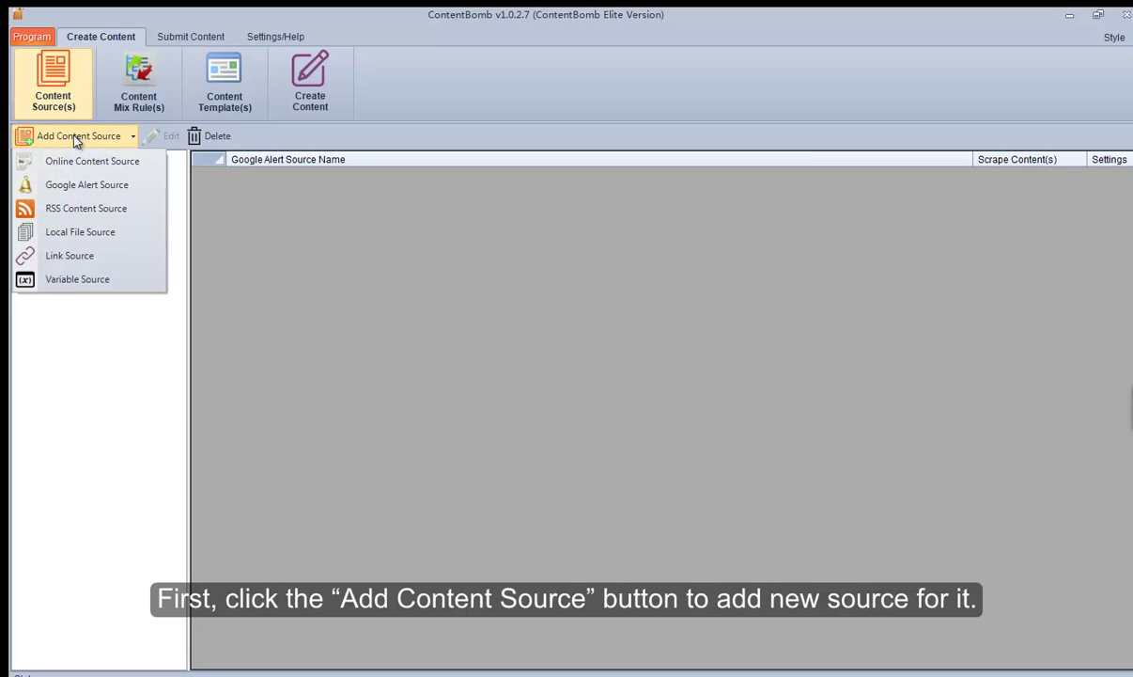
left_click(87, 186)
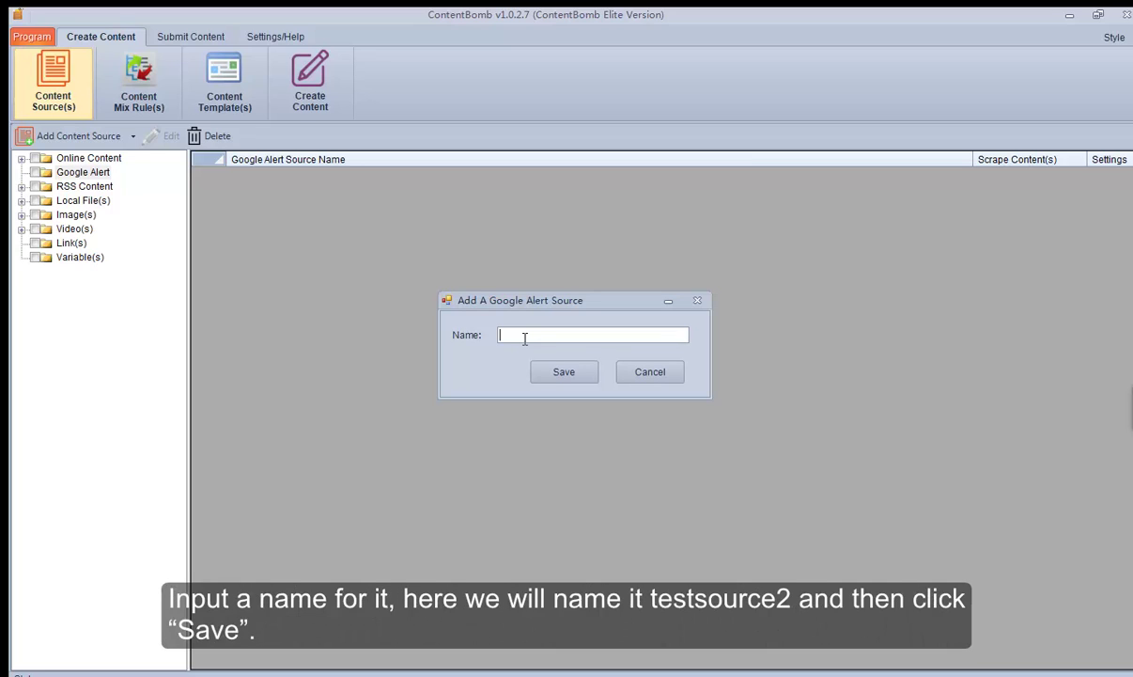
type("testsource")
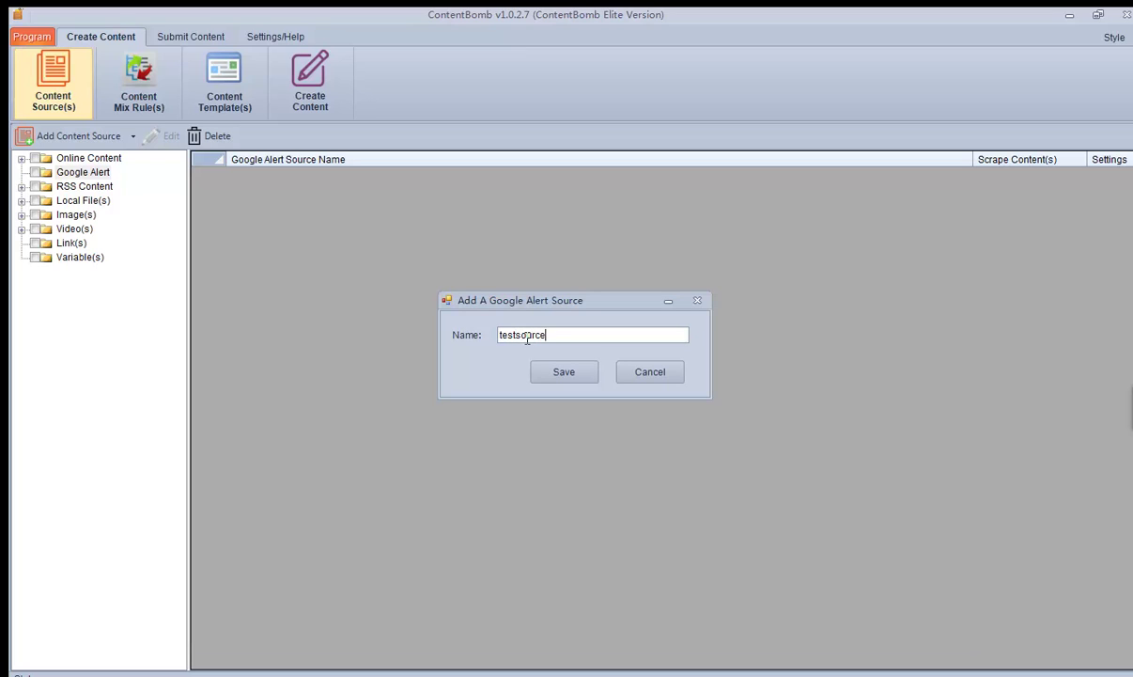
type(" 2")
left_click(564, 373)
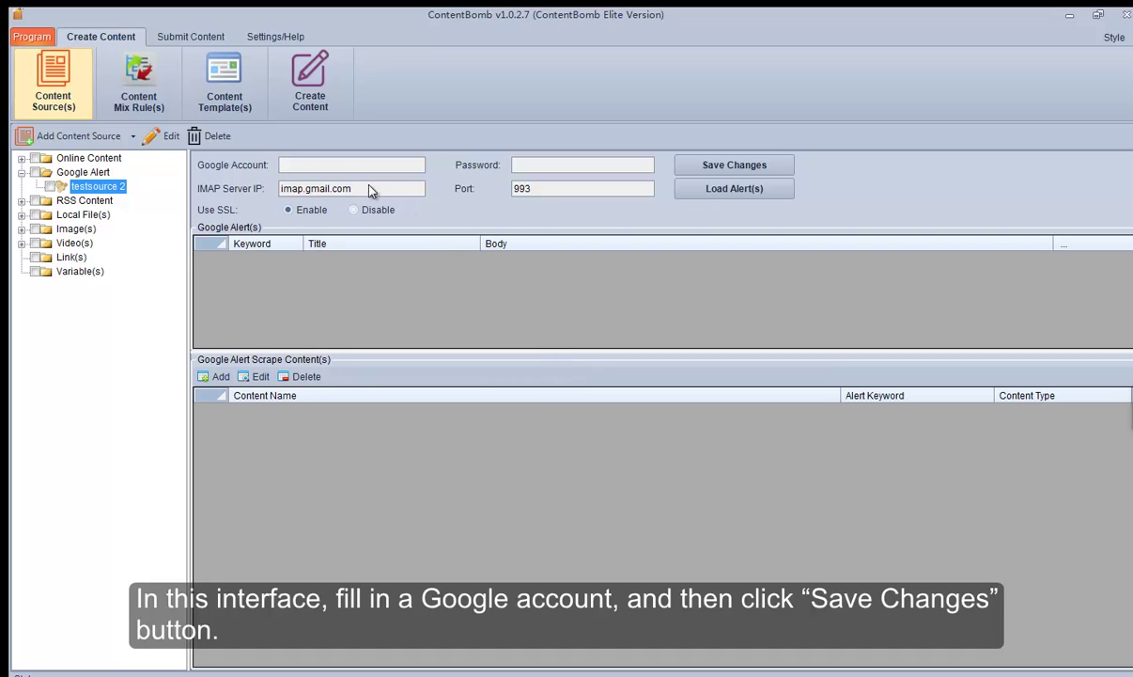
- Copy the Google account e-mail from the Notepad text file into the Google Account field of testsource 2
left_click(312, 164)
key("alt+Tab")
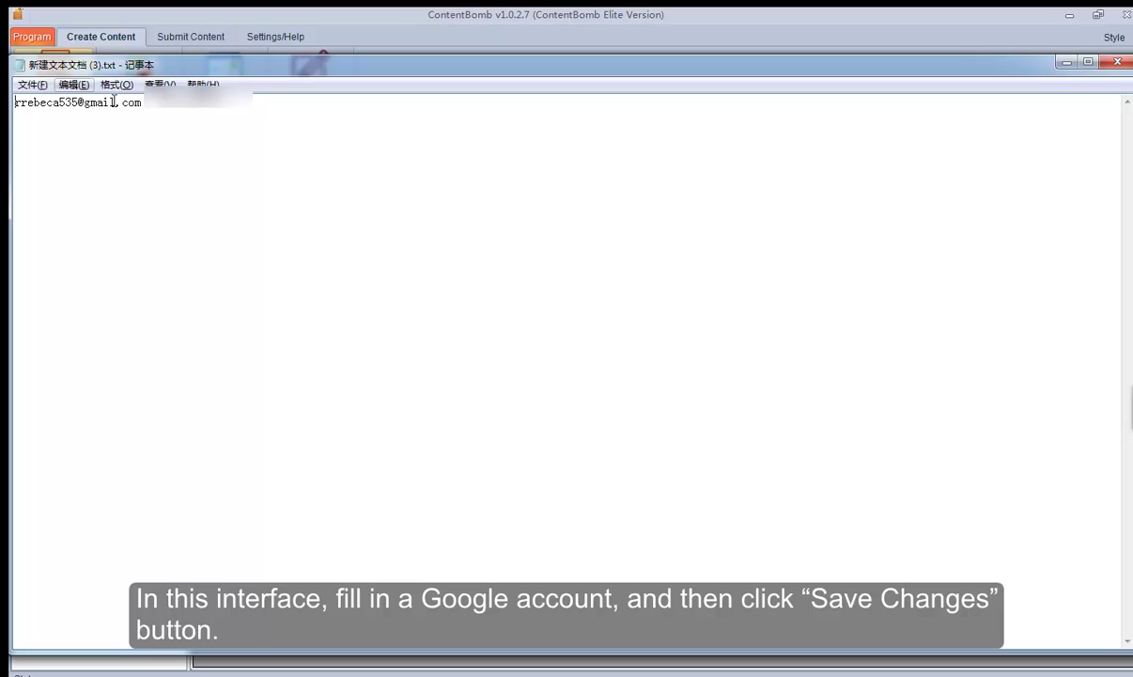
left_click_drag(142, 102, 14, 93)
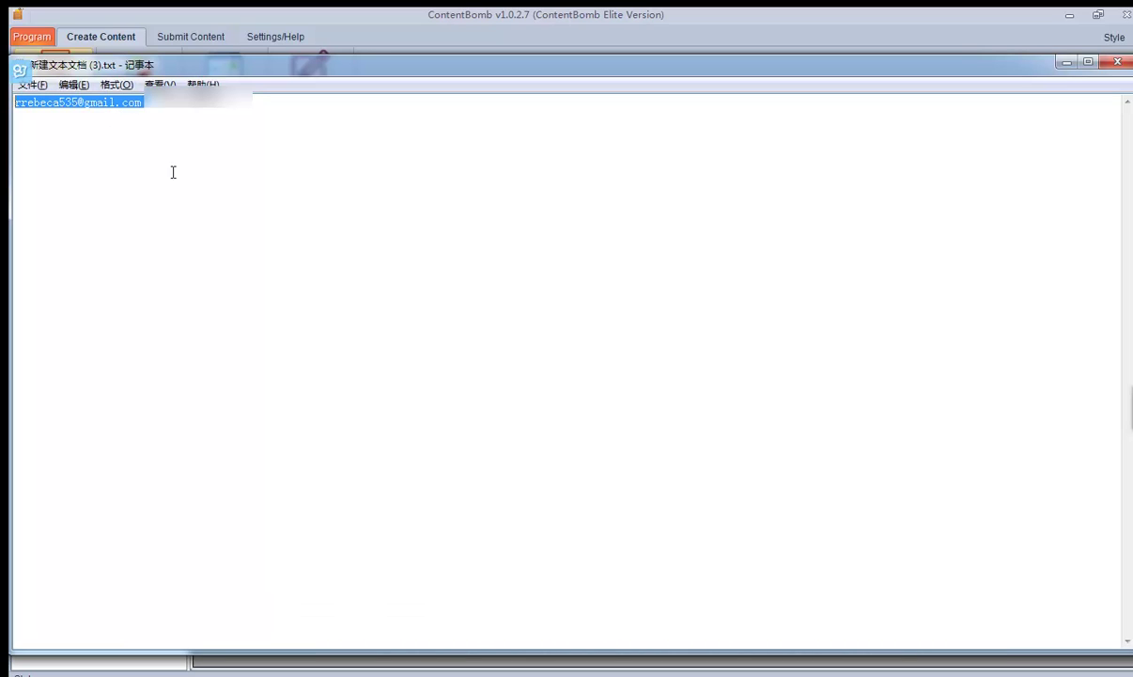
key("ctrl+c")
key("alt+Tab")
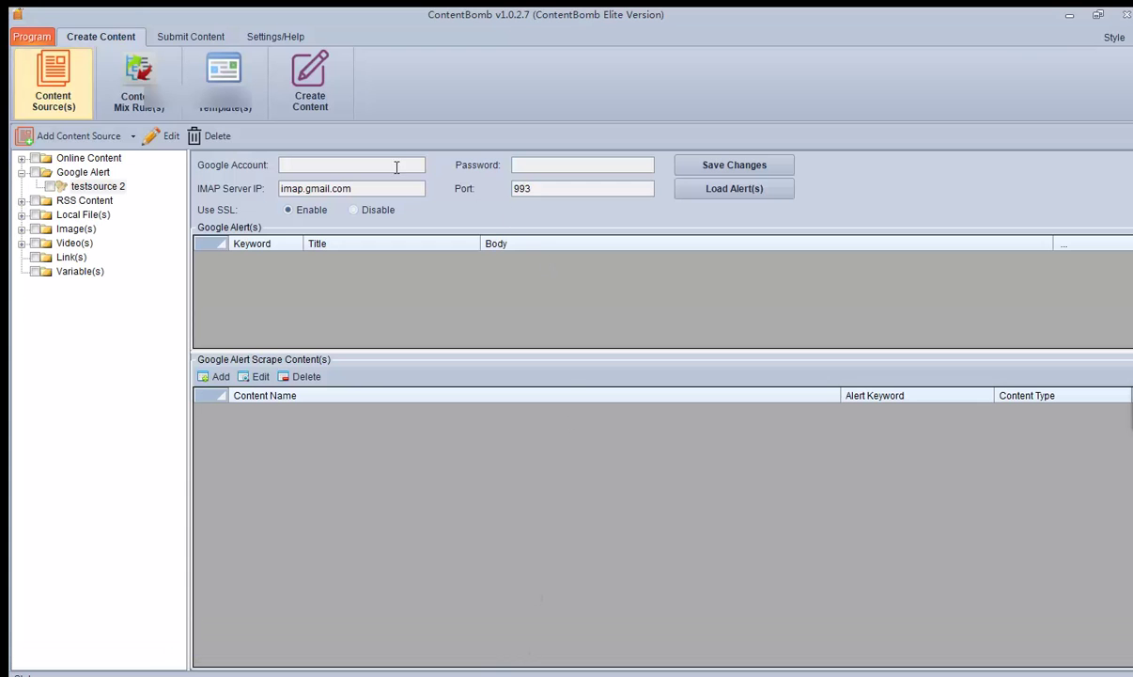
key("ctrl+v")
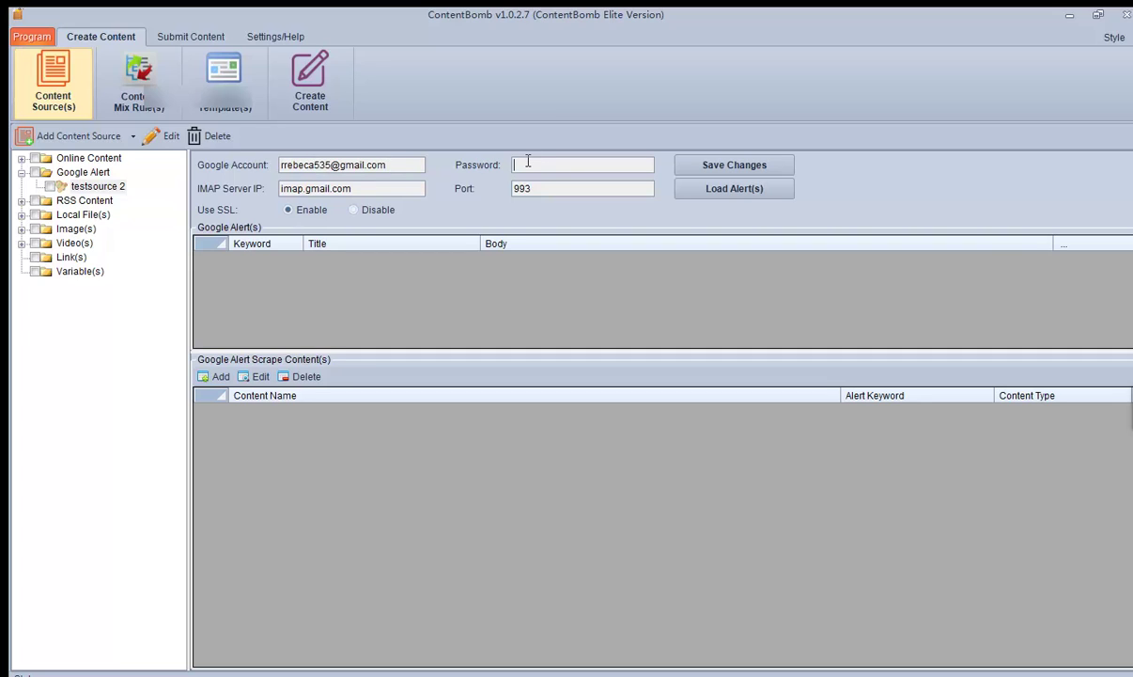
- Copy the account password from the Notepad text file into the Password field and save the testsource 2 changes
key("alt+Tab")
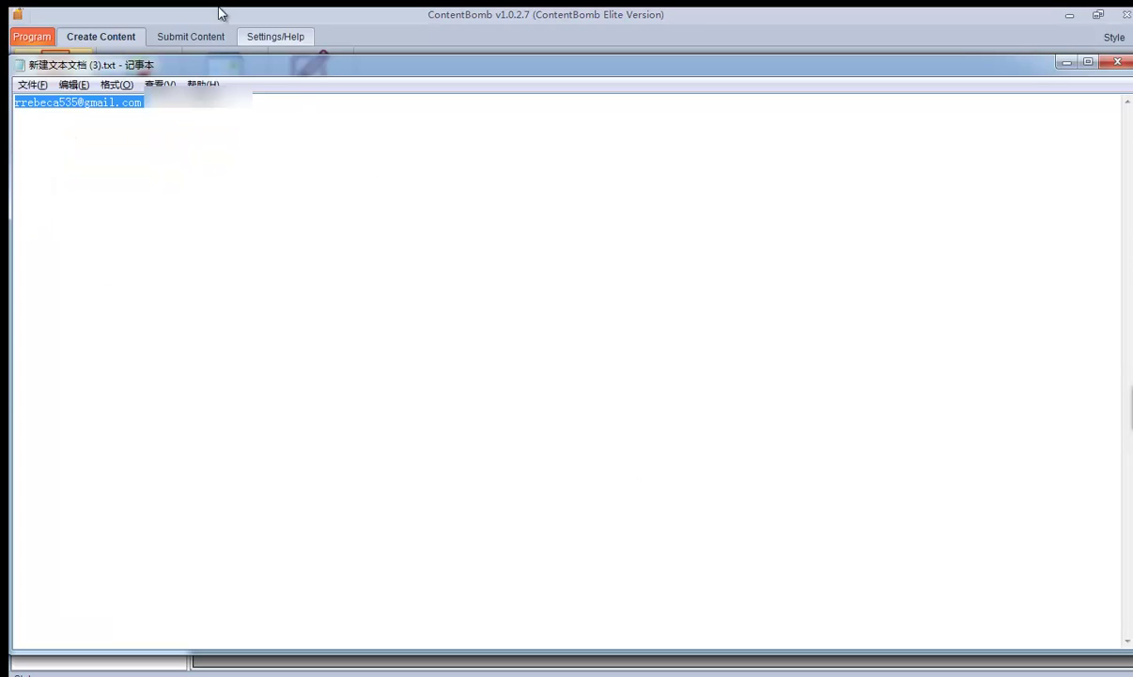
left_click(156, 108)
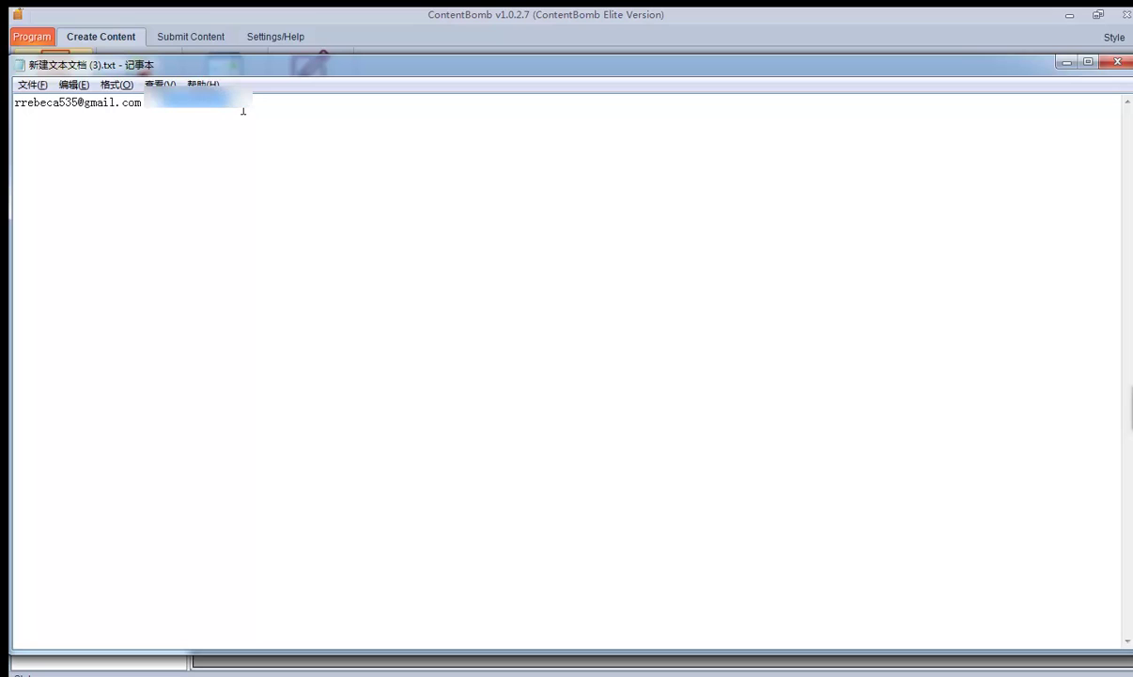
double_click(206, 101)
key("ctrl+c")
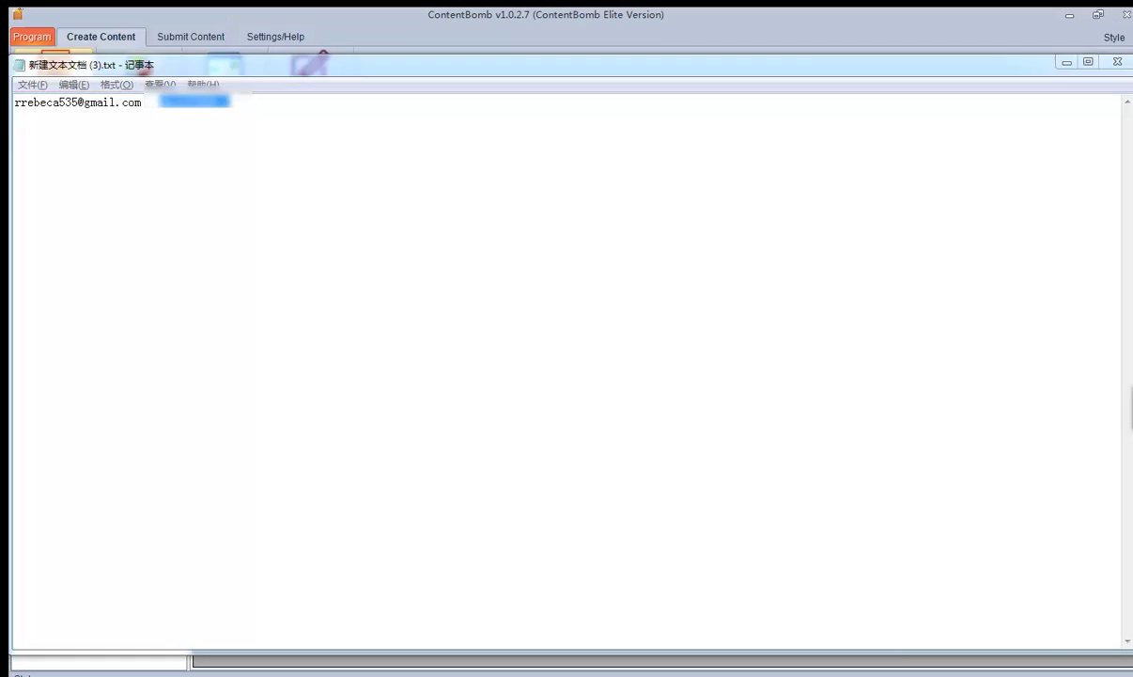
key("alt+Tab")
left_click(560, 167)
key("ctrl+v")
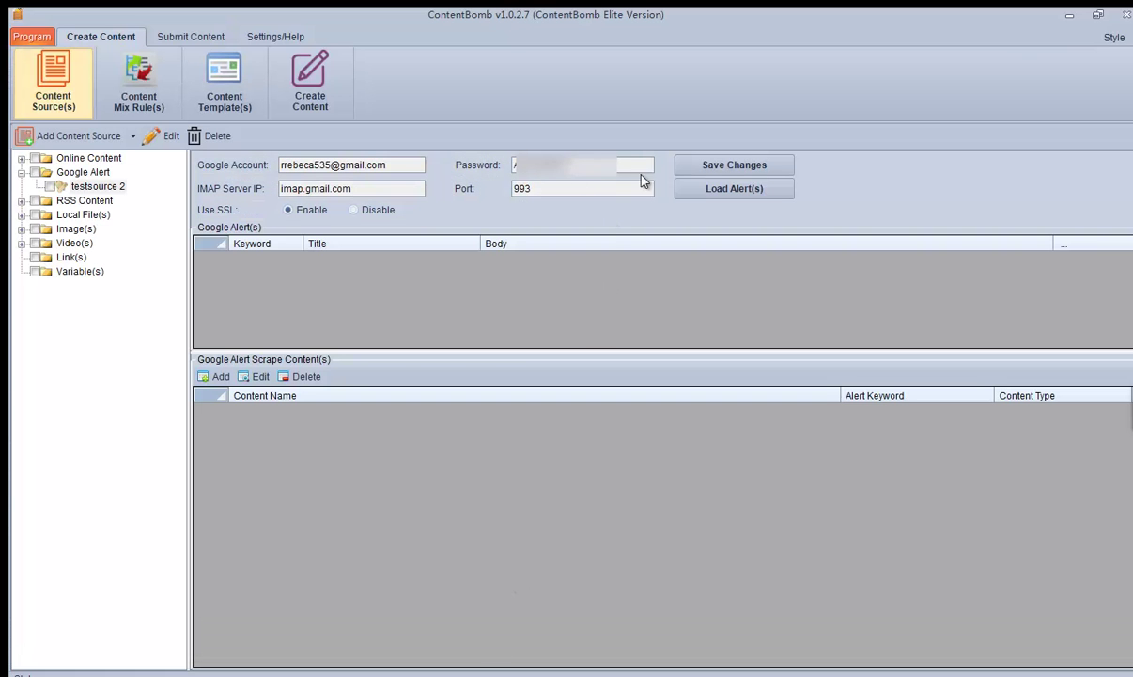
left_click(715, 162)
left_click(592, 402)
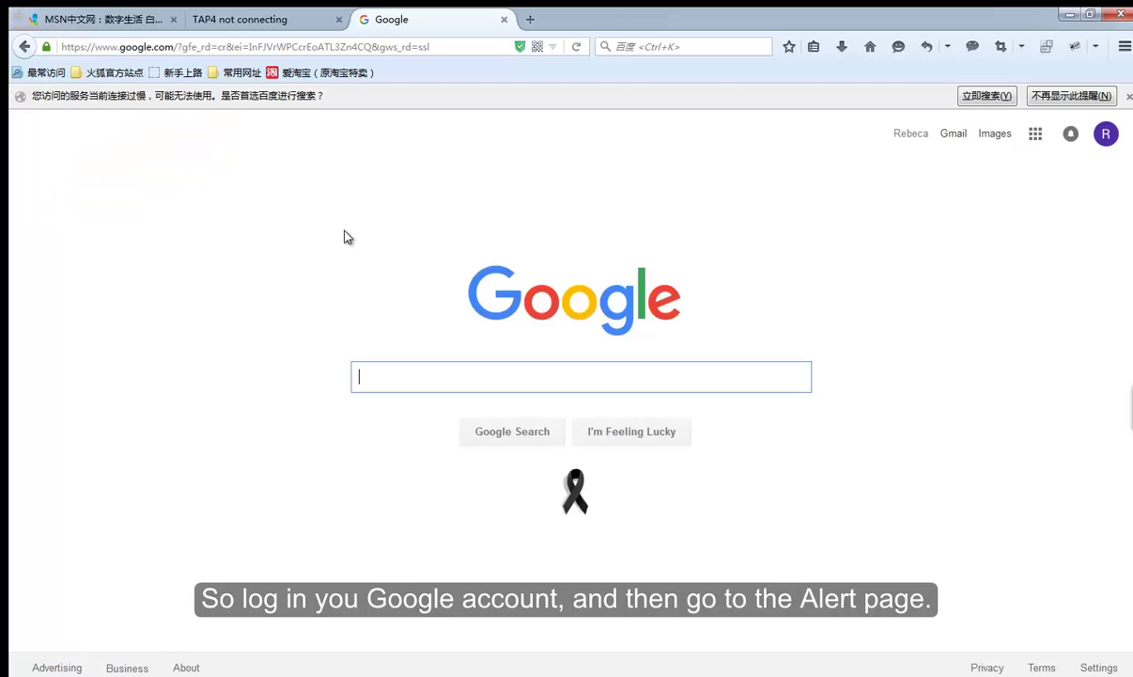
left_click(365, 47)
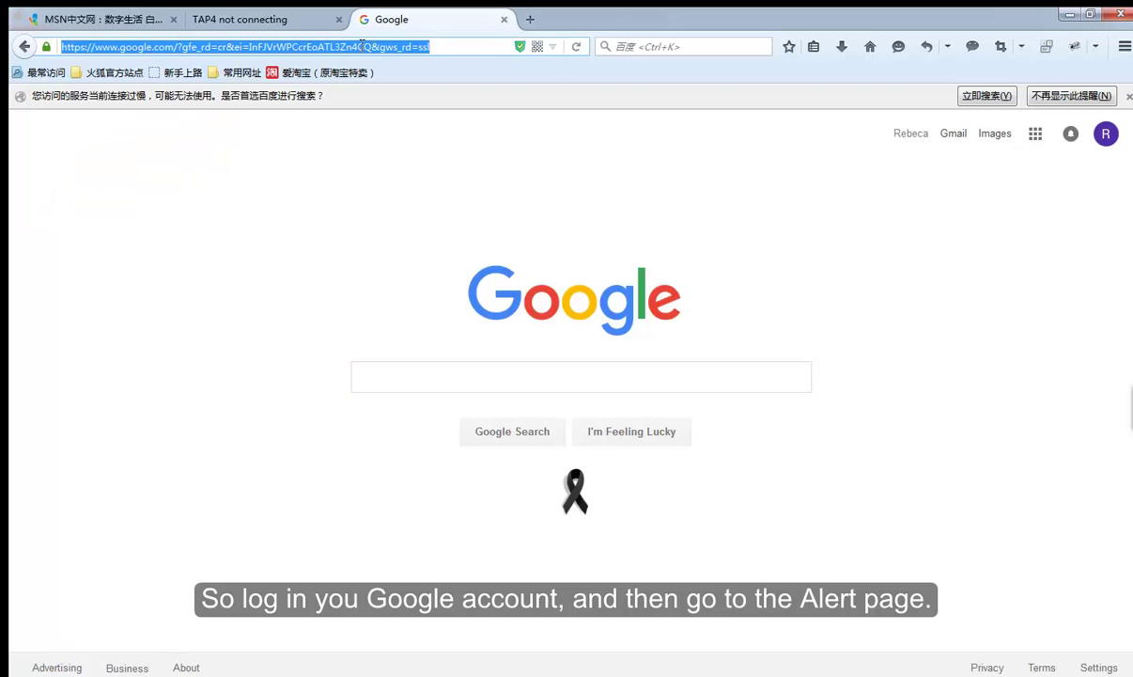
type("www.google.")
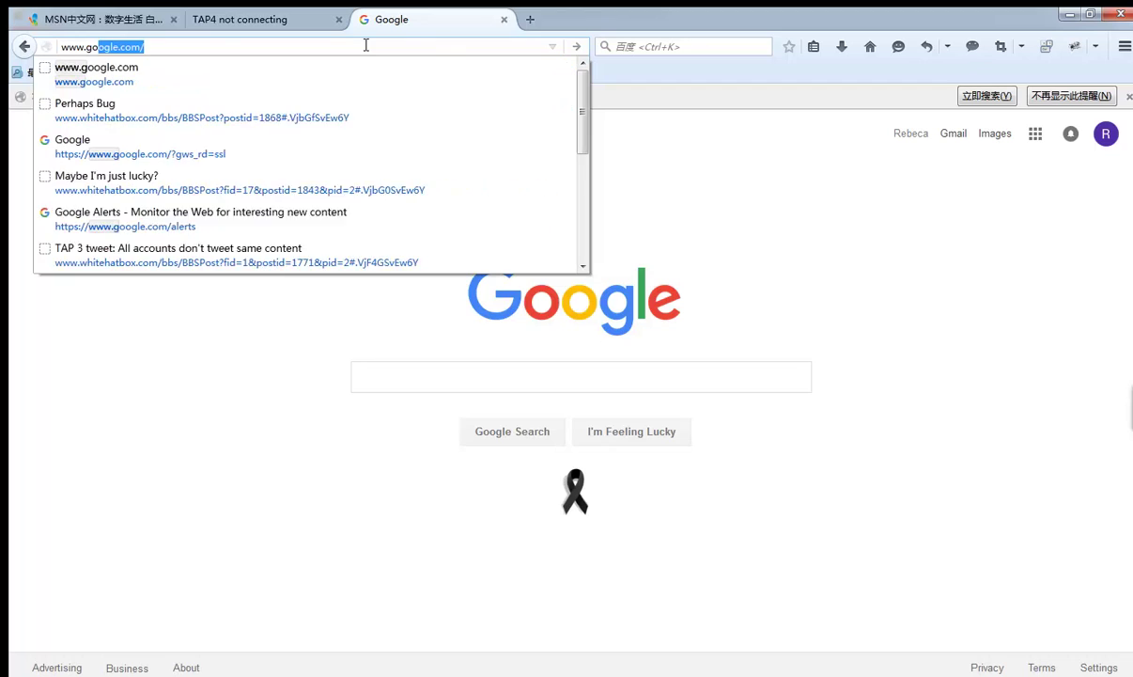
type("c")
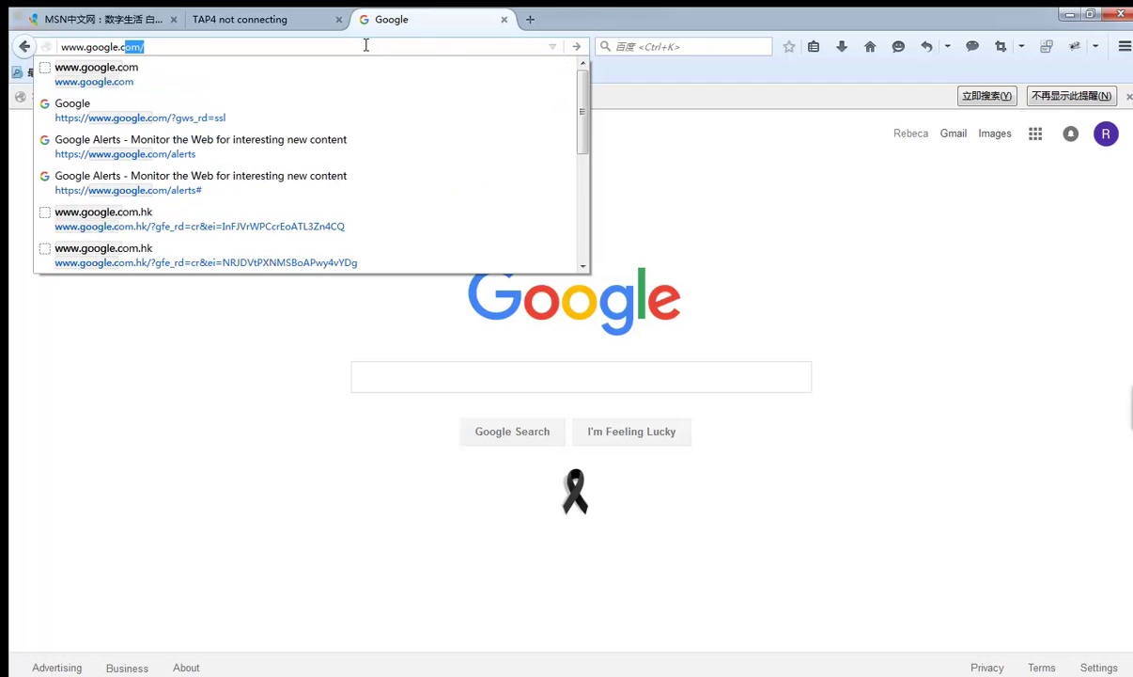
type("om/")
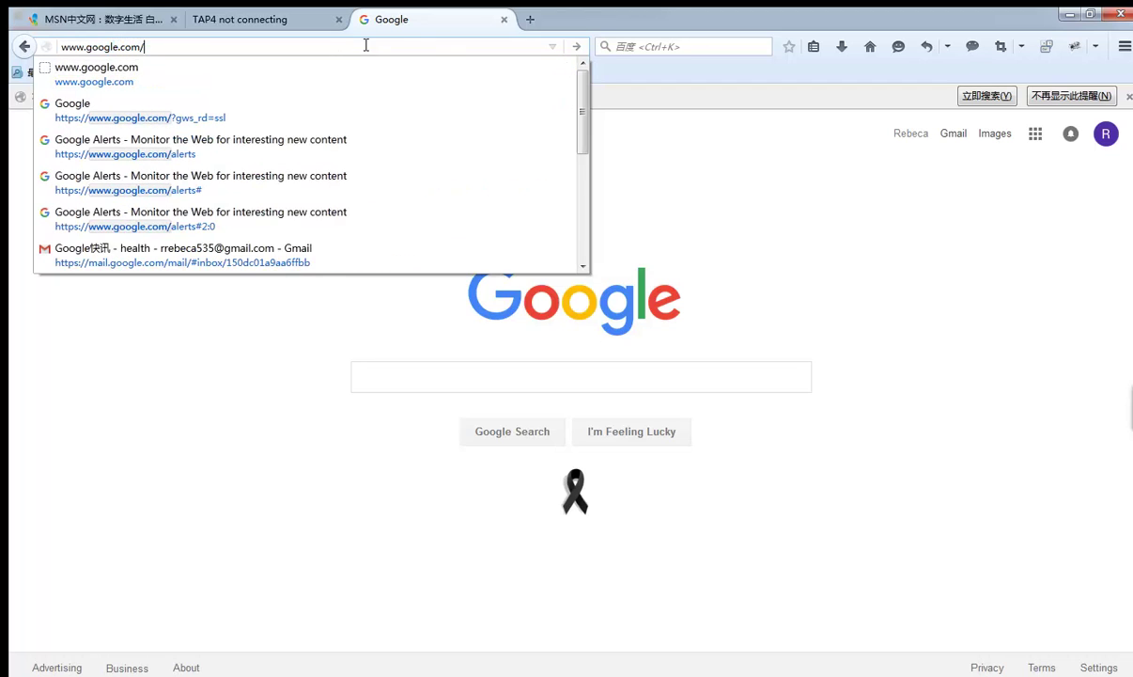
type("alert")
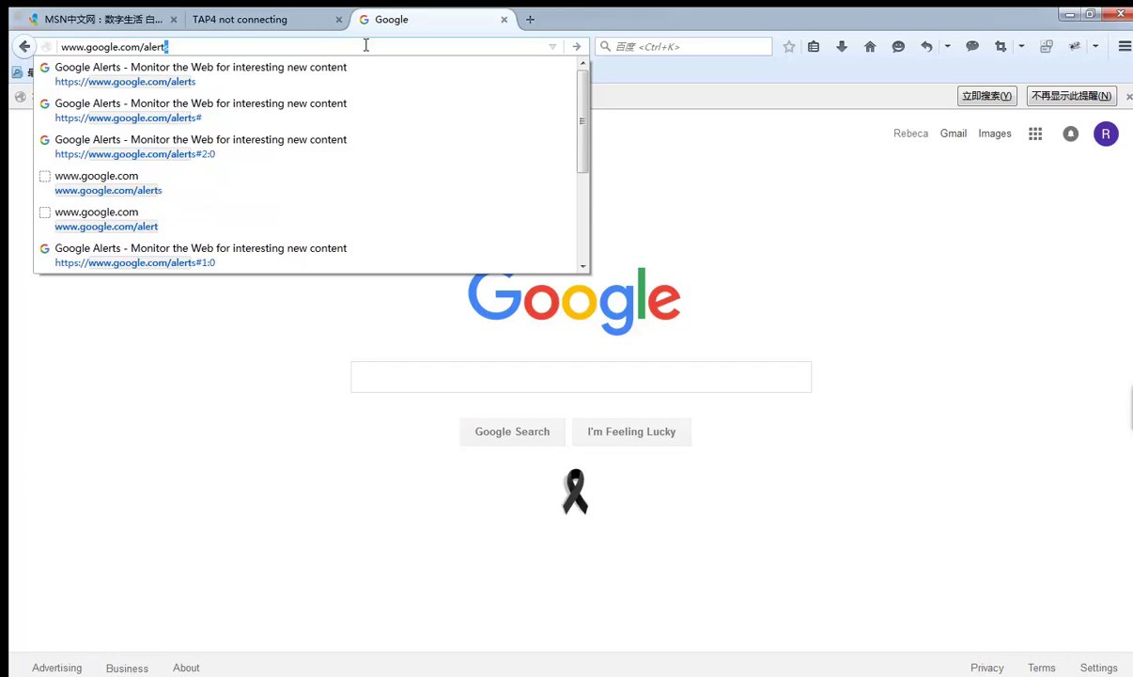
key("Return")
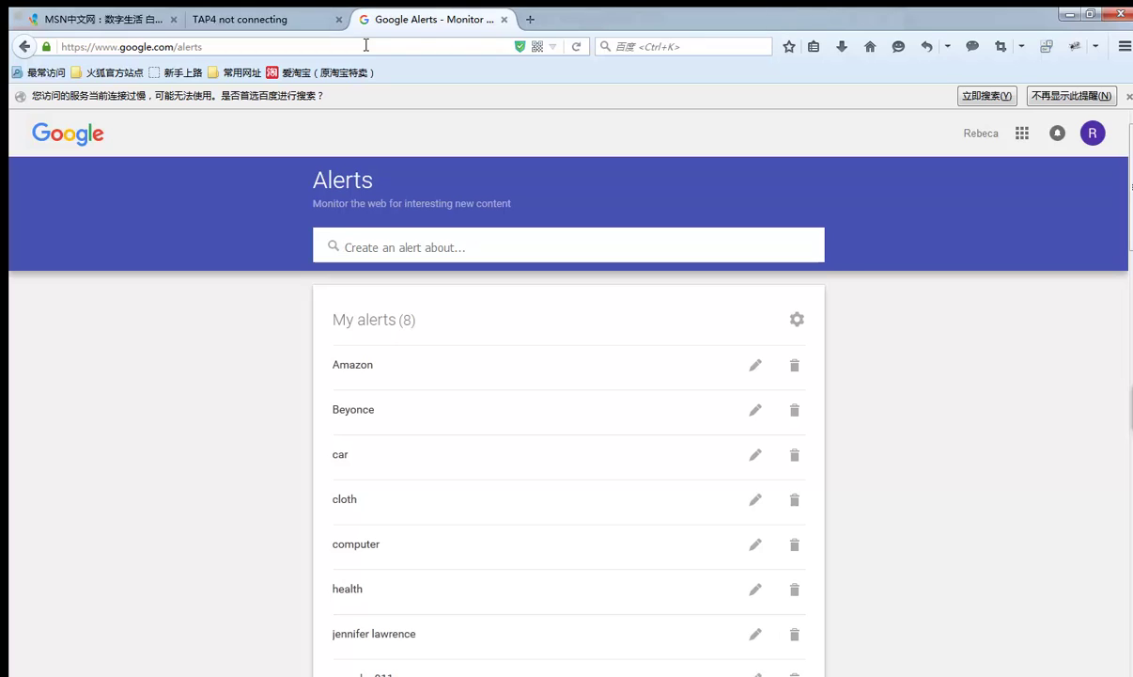
- Create an e-mail alert for technology and look through the alert suggestions on the page
left_click(373, 252)
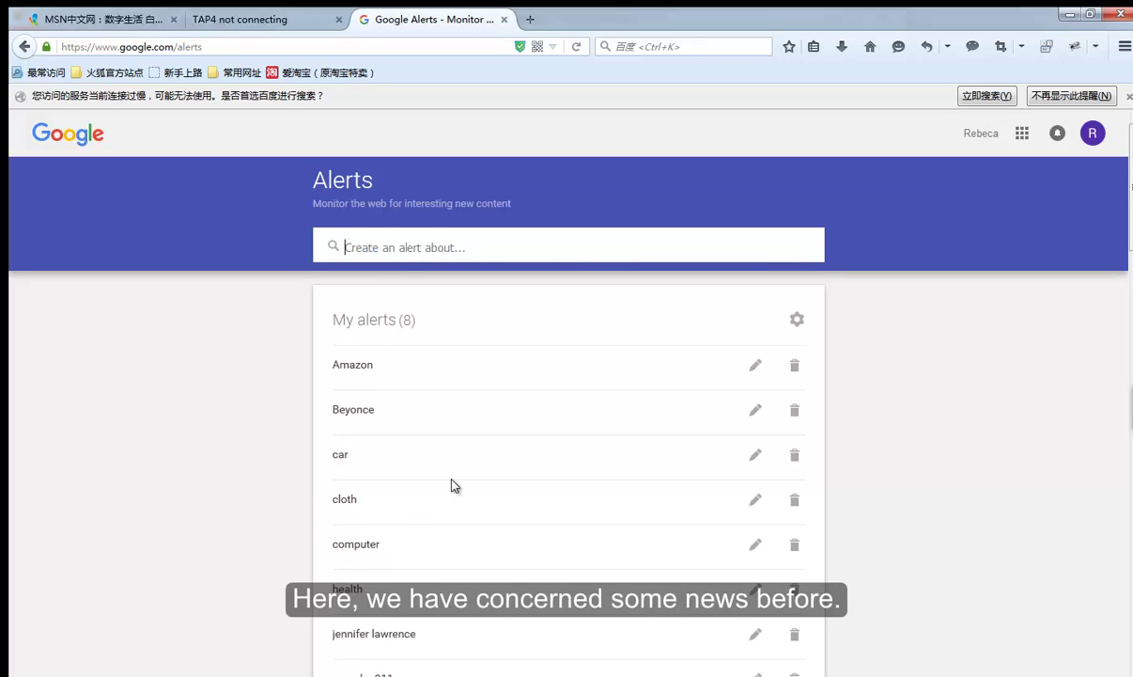
type("tech")
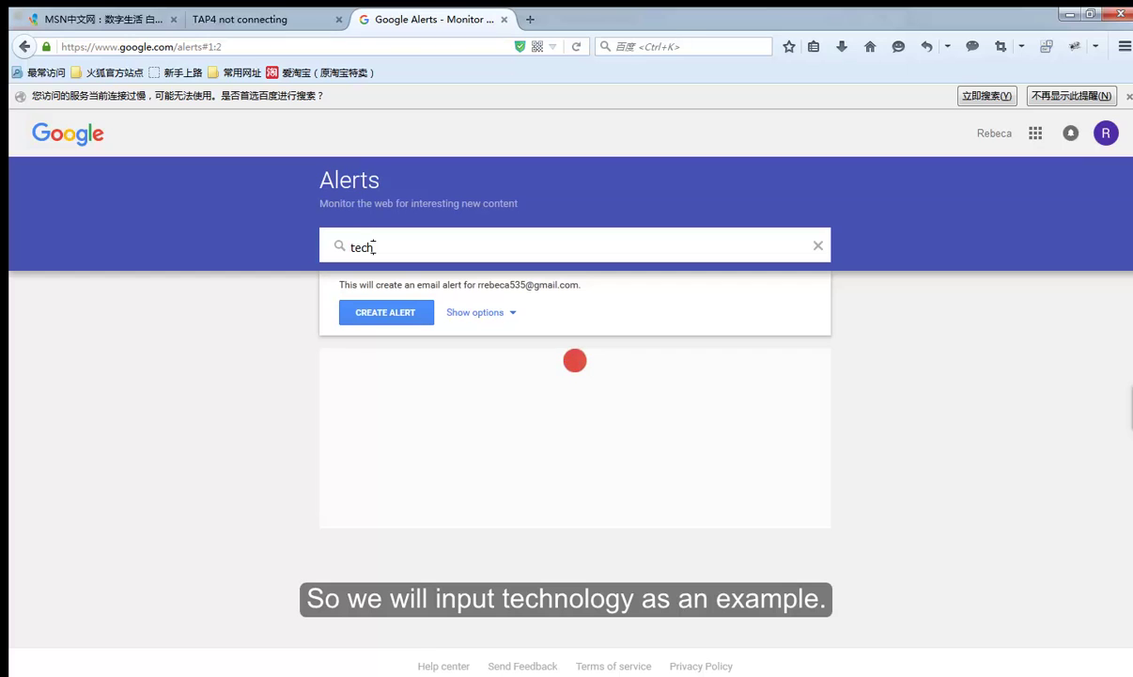
type("nol")
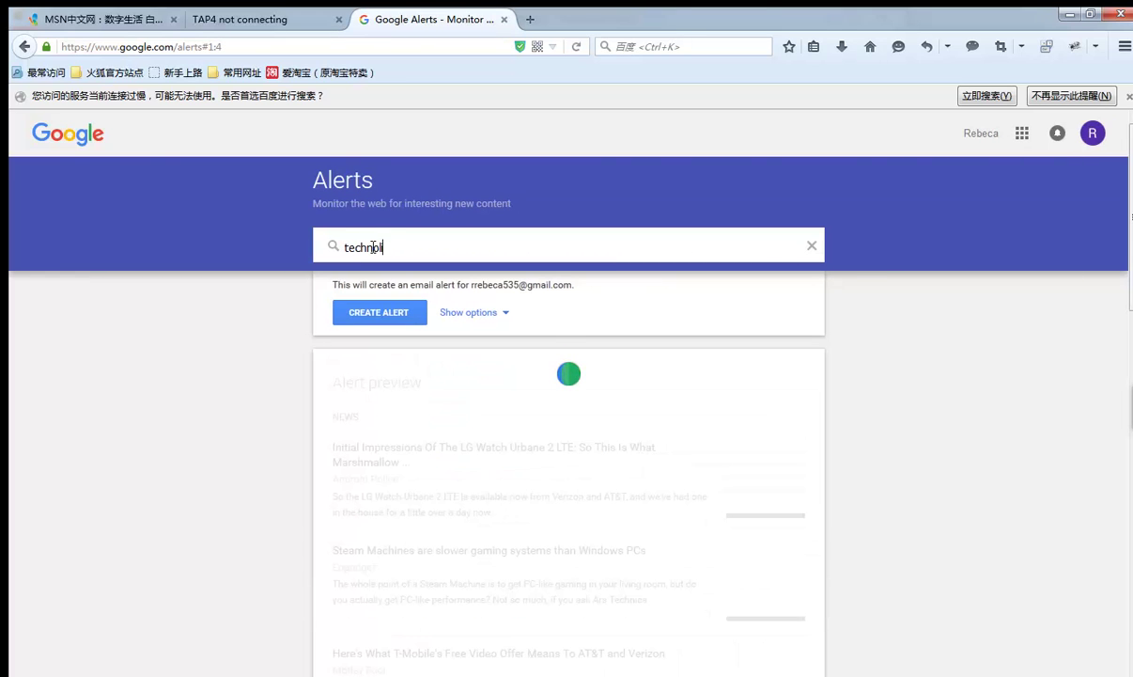
type("ogy")
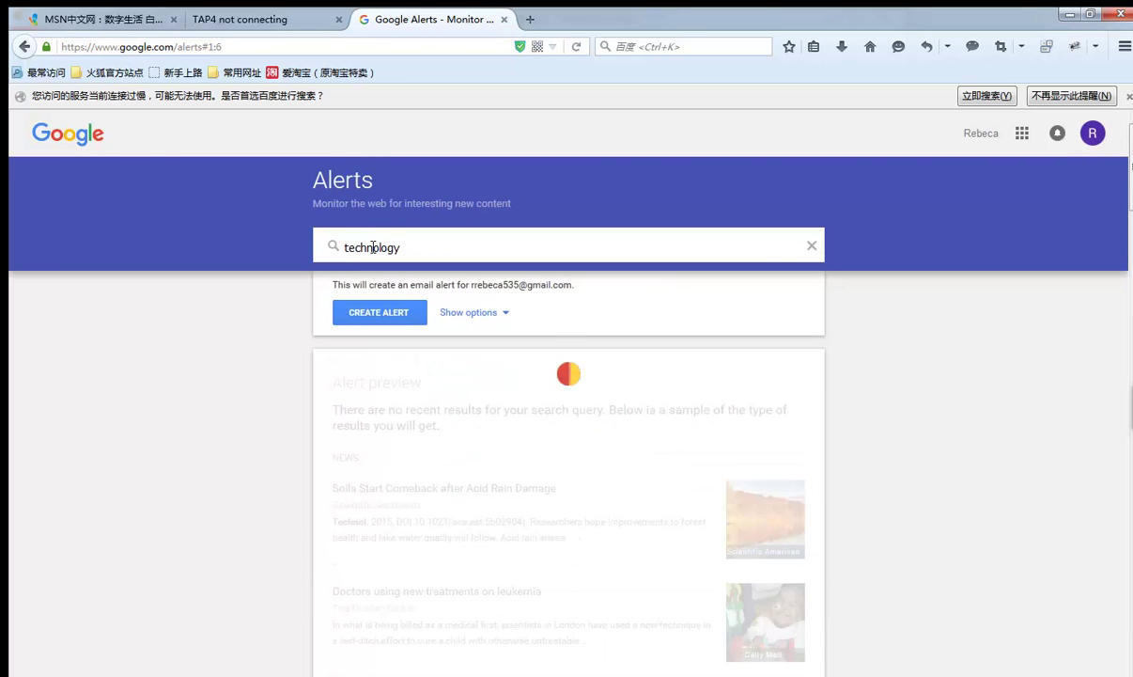
left_click(380, 311)
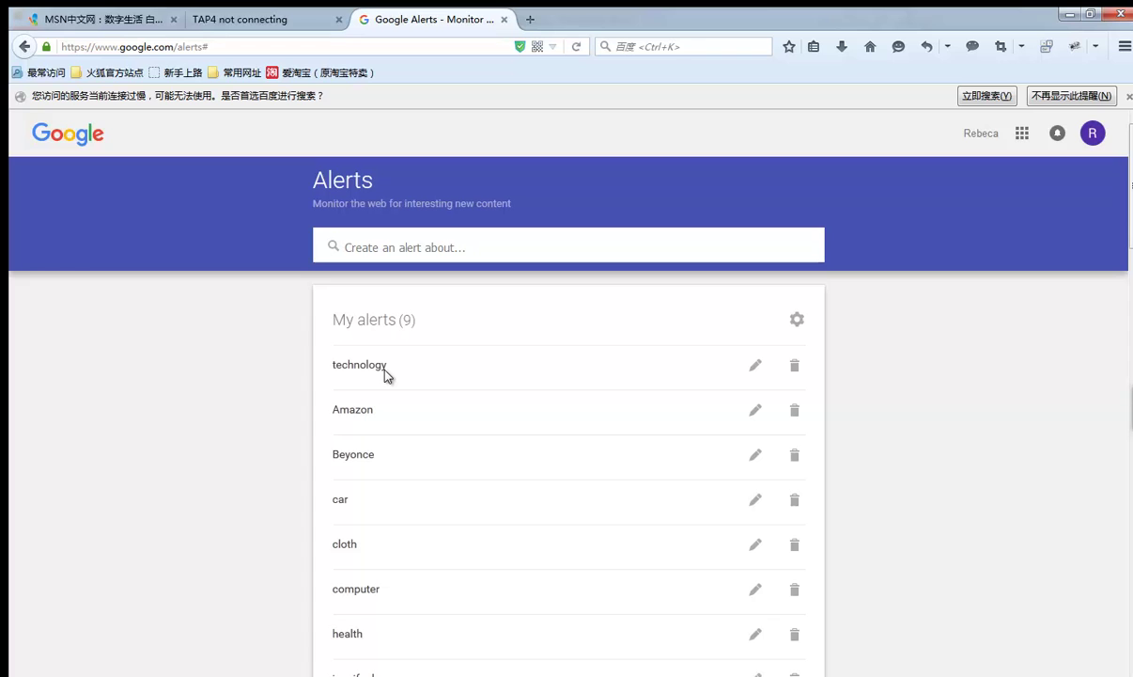
scroll(386, 374, "down", 5)
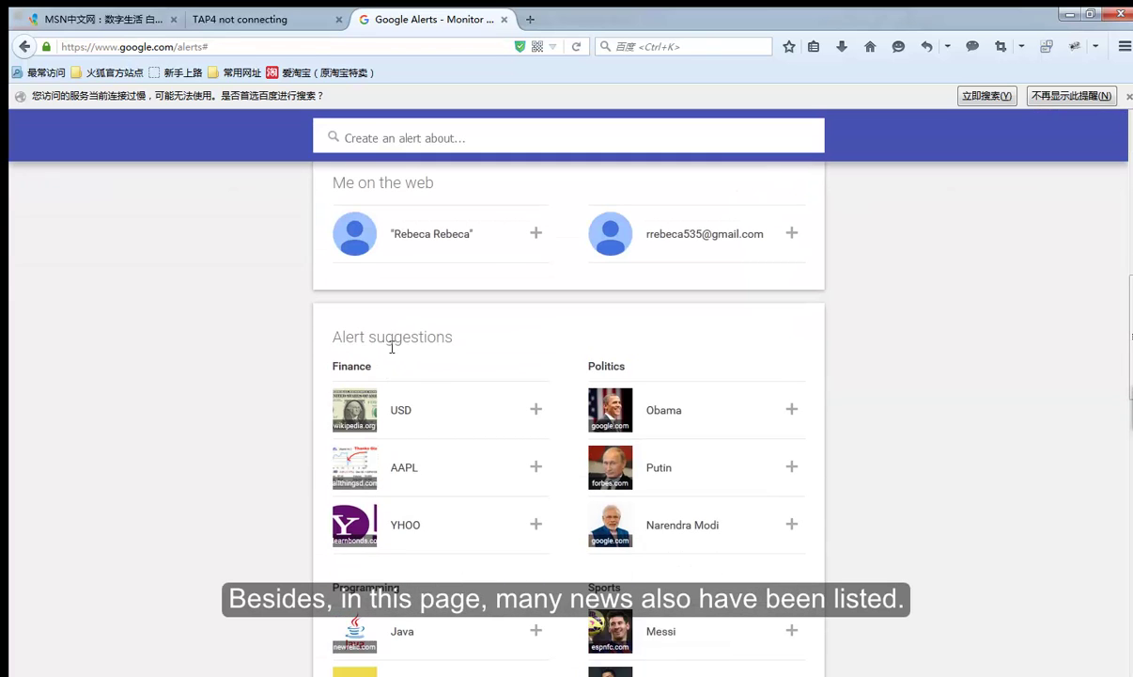
scroll(428, 527, "down", 10)
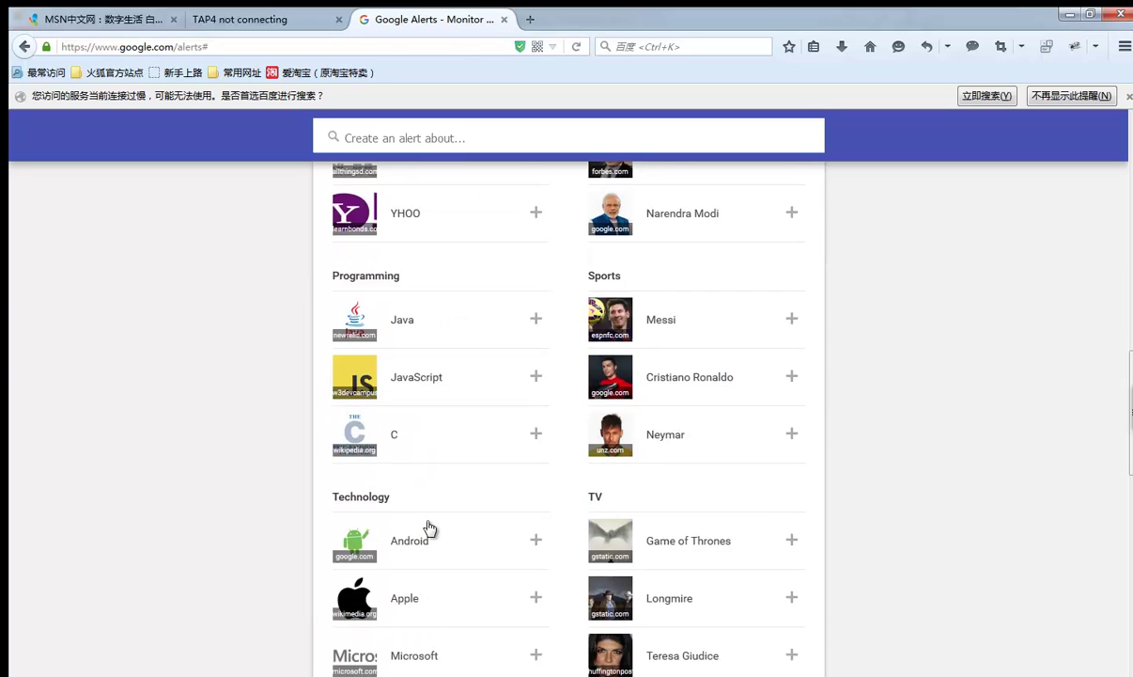
scroll(428, 525, "up", 7)
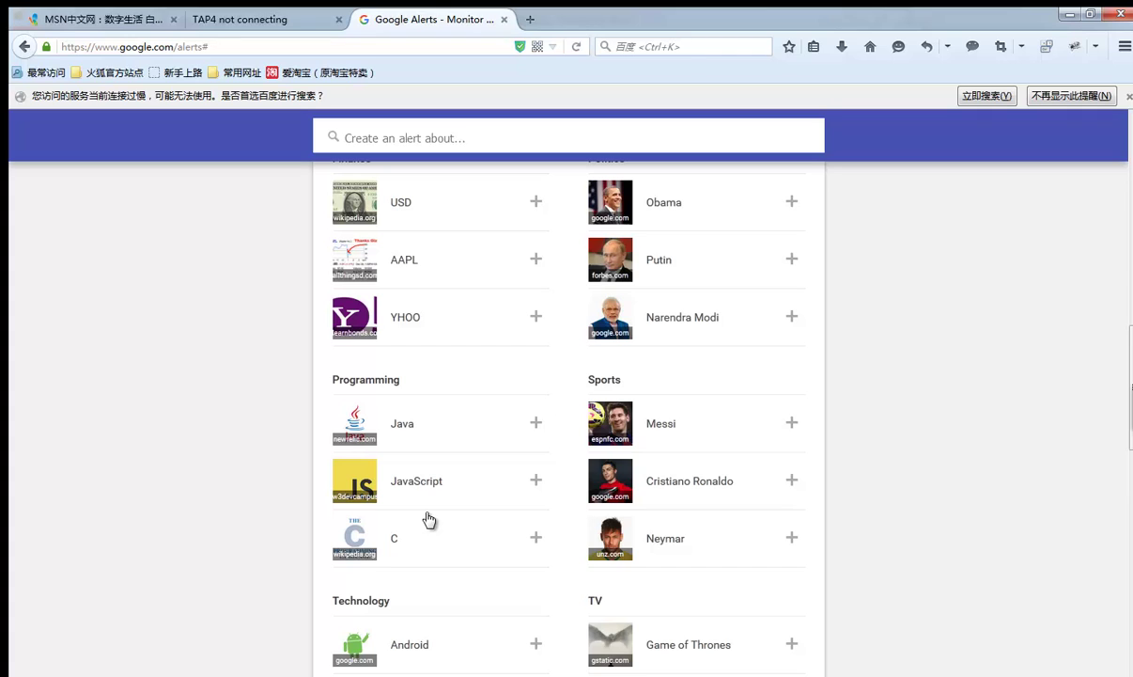
- Add the suggested Messi alert, switch to ContentBomb and load the Google alerts for testsource 2
left_click(792, 425)
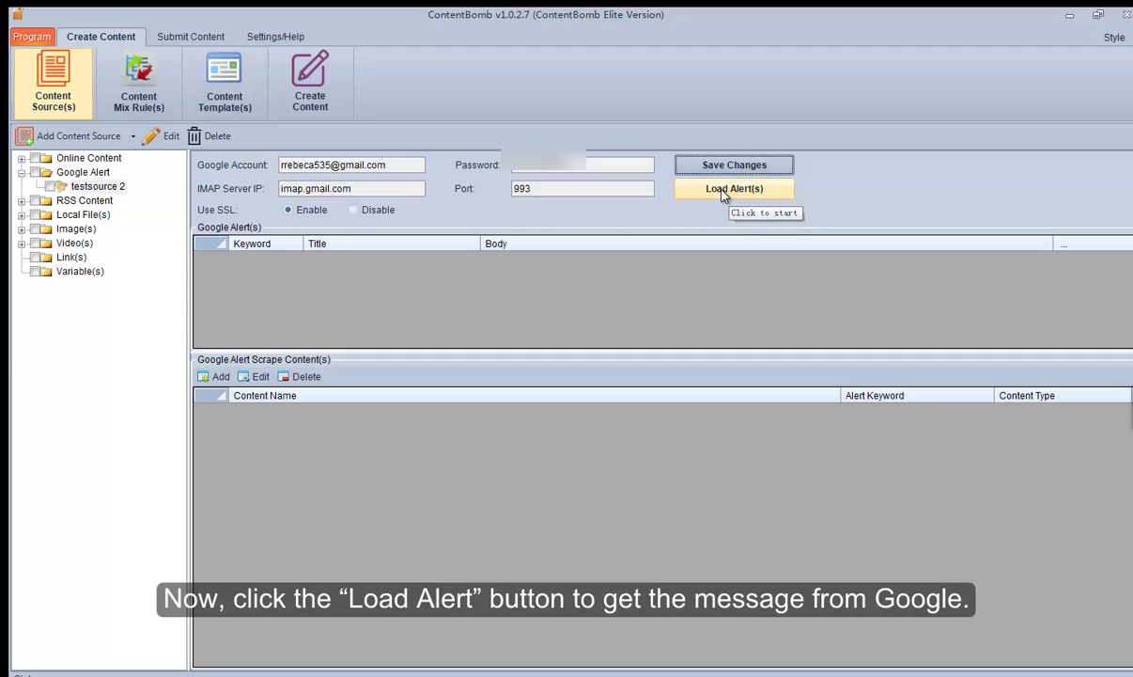
left_click(722, 192)
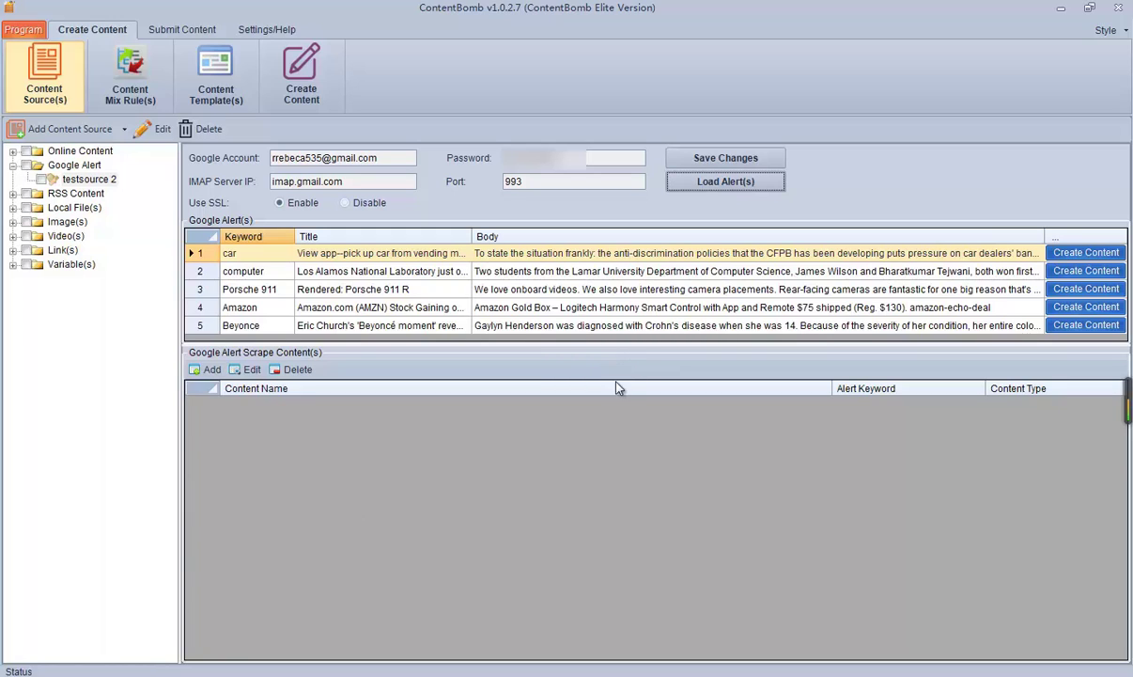
left_click_drag(619, 345, 604, 476)
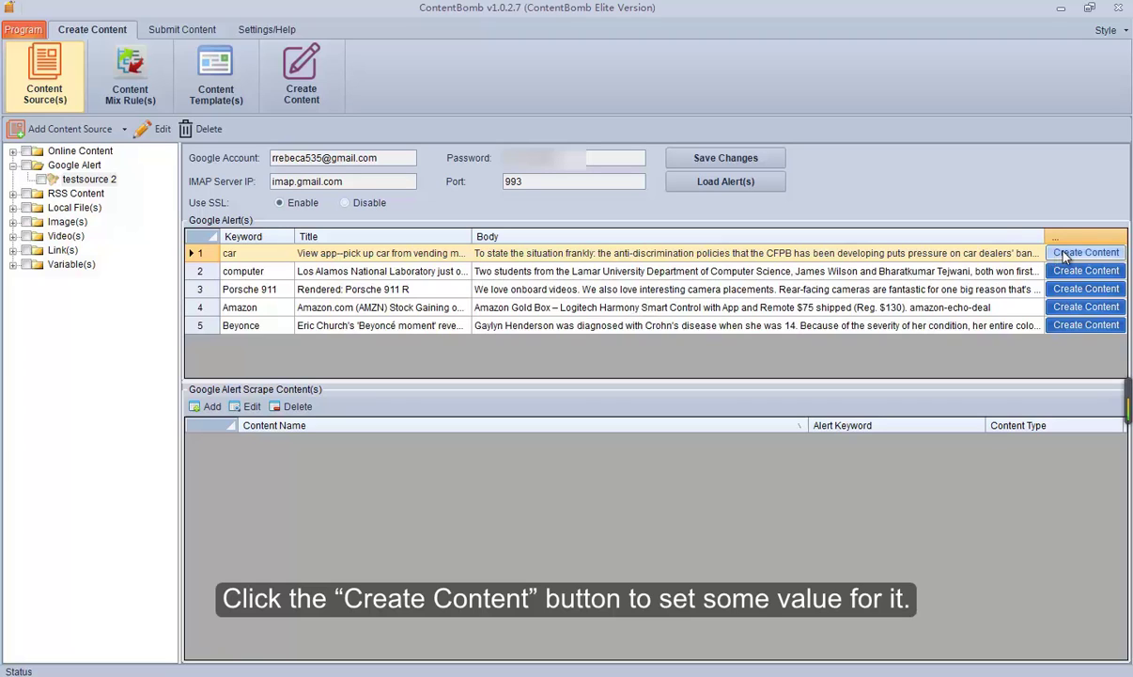
- Start creating content from the car alert and set its alert keyword to cloth
left_click(1066, 254)
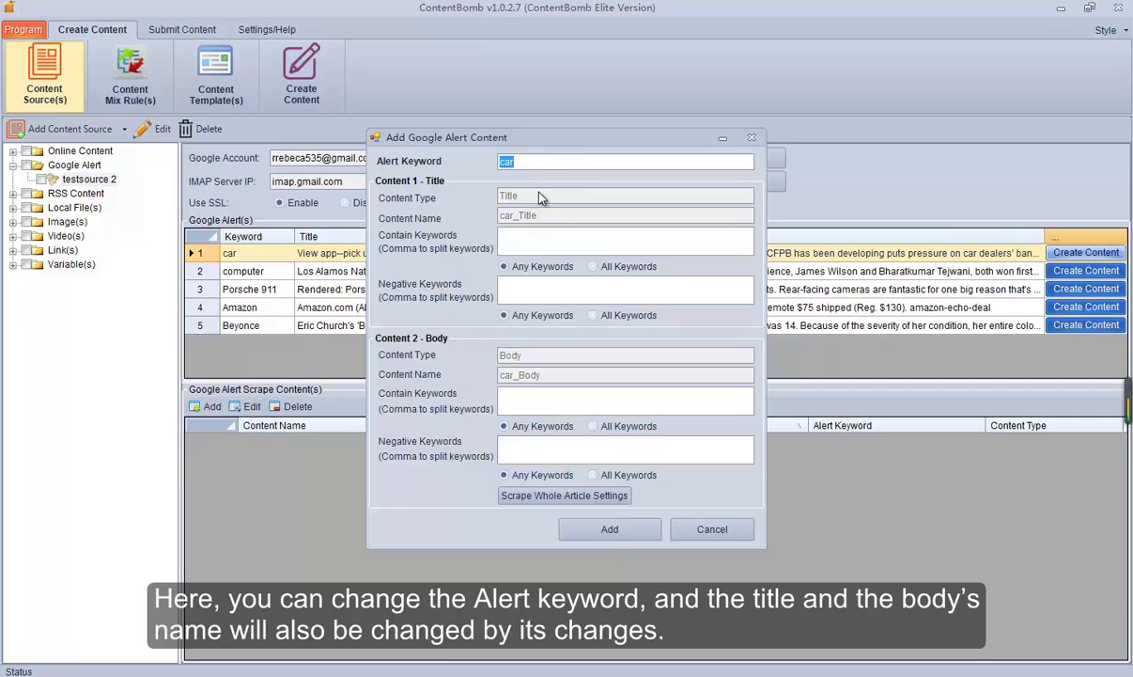
left_click(536, 162)
double_click(518, 161)
type("cloth")
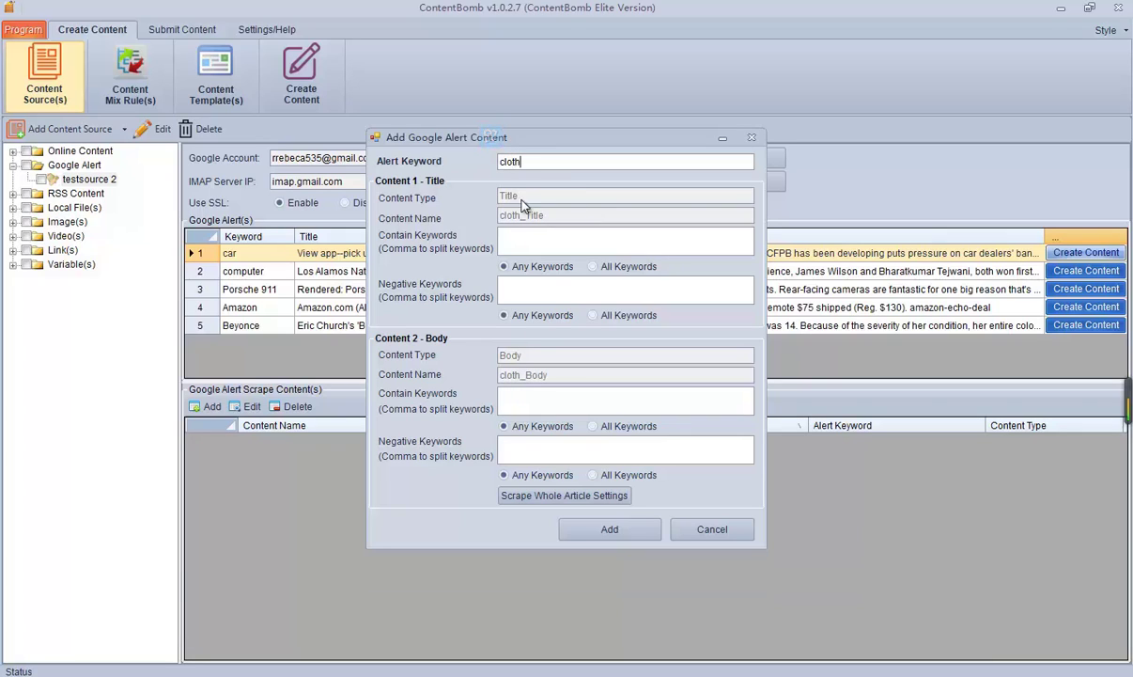
- Change the alert keyword back to car, leaving the title's contain and negative keywords empty
left_click(539, 160)
key("BackSpace")
key("BackSpace")
key("BackSpace")
key("BackSpace")
key("BackSpace")
type("car")
left_click(526, 239)
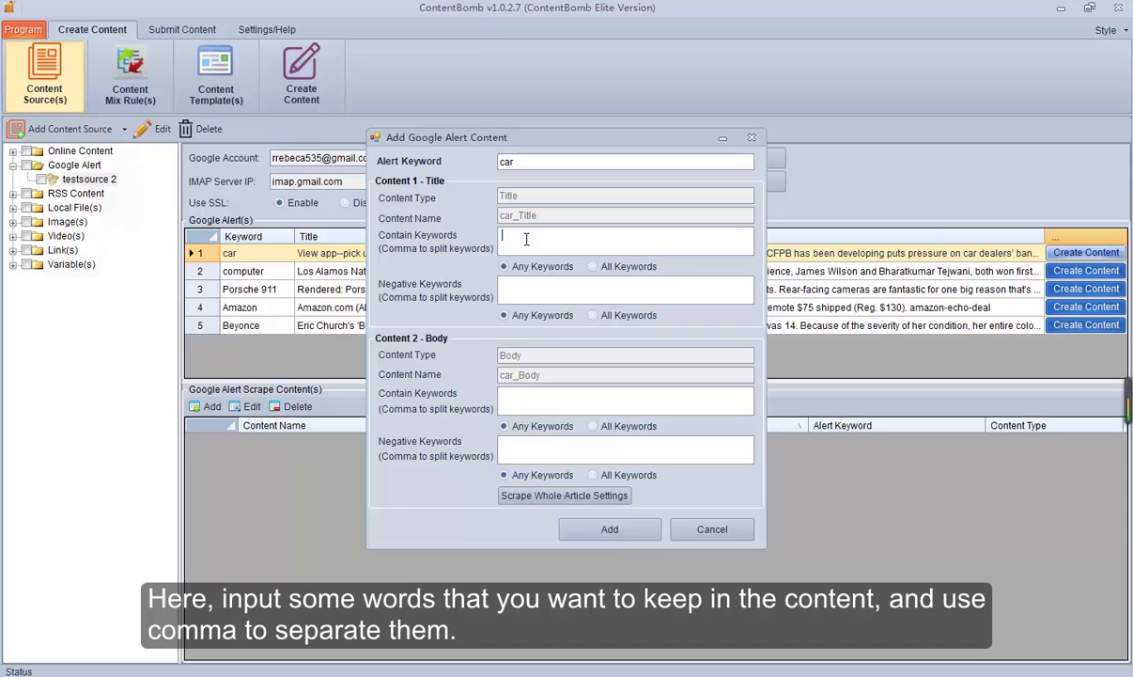
left_click(522, 284)
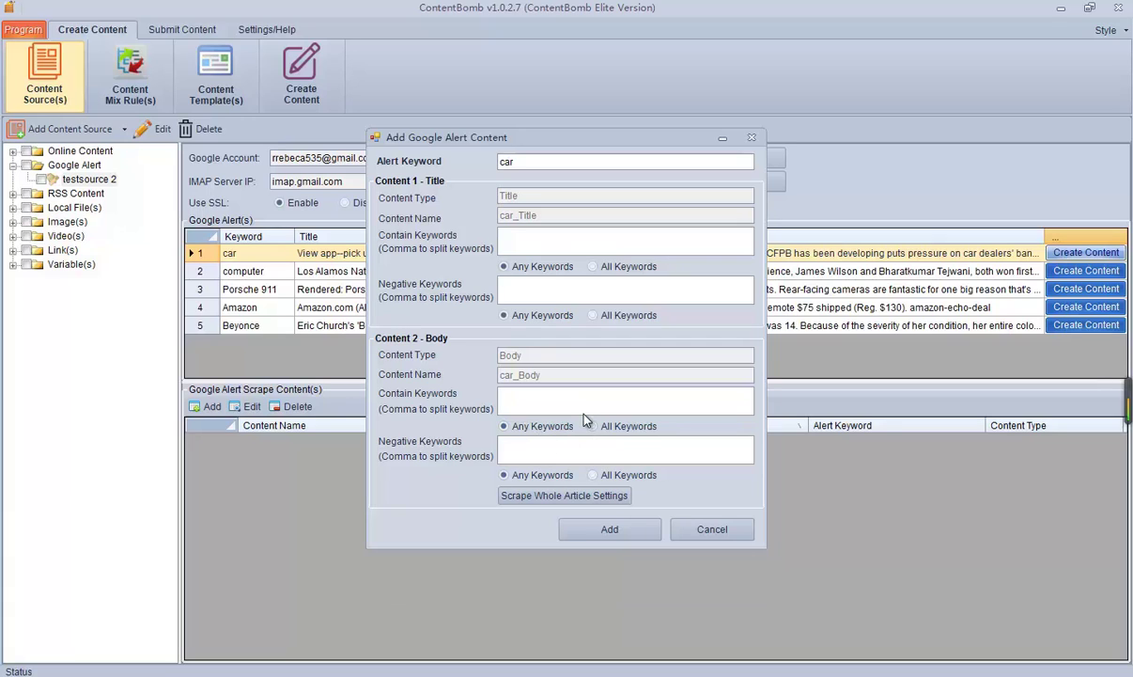
- Set the body to scrape all article content, removing lines with fewer than 4 words, and add the car content to the source
left_click(561, 499)
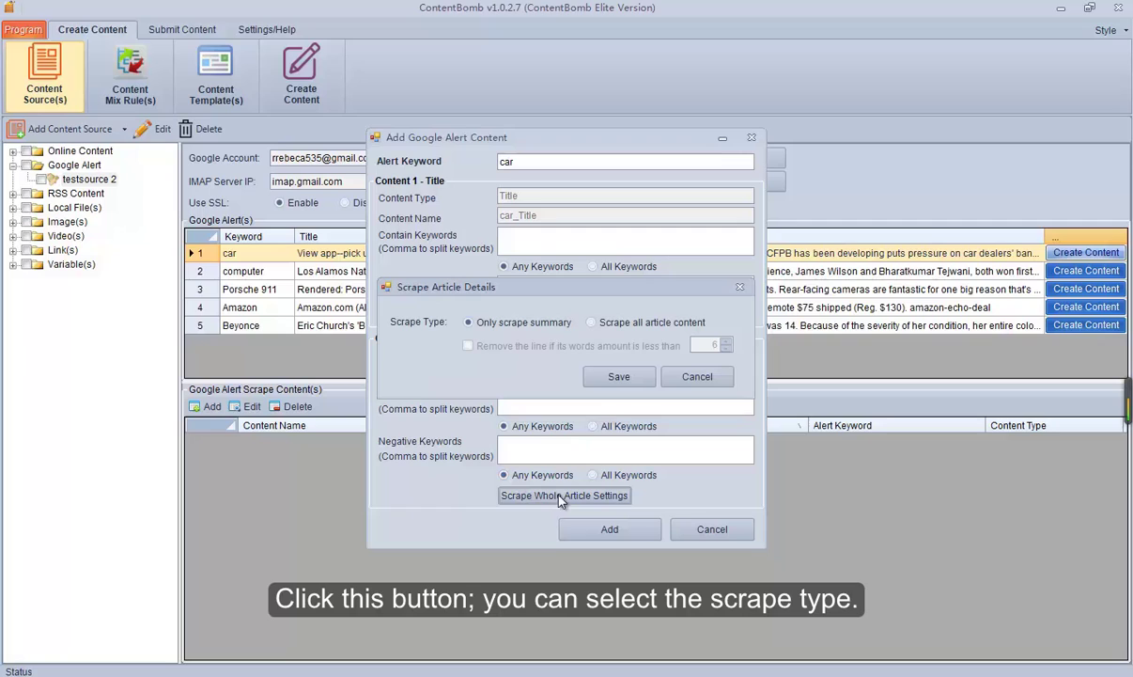
left_click(590, 323)
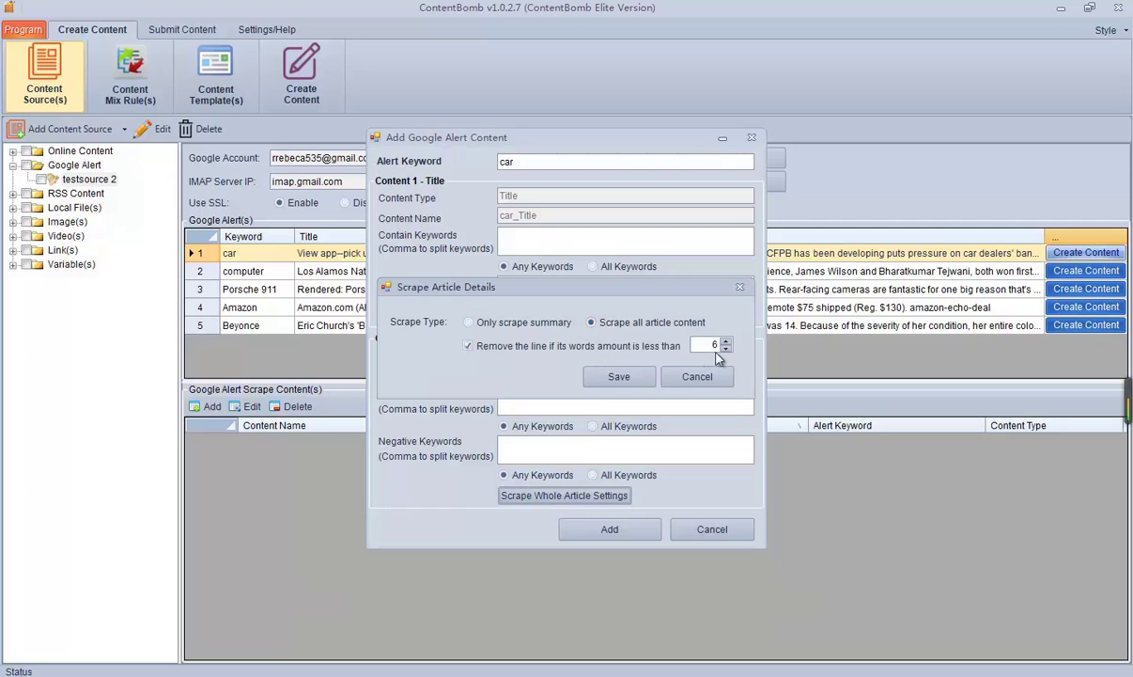
left_click(726, 349)
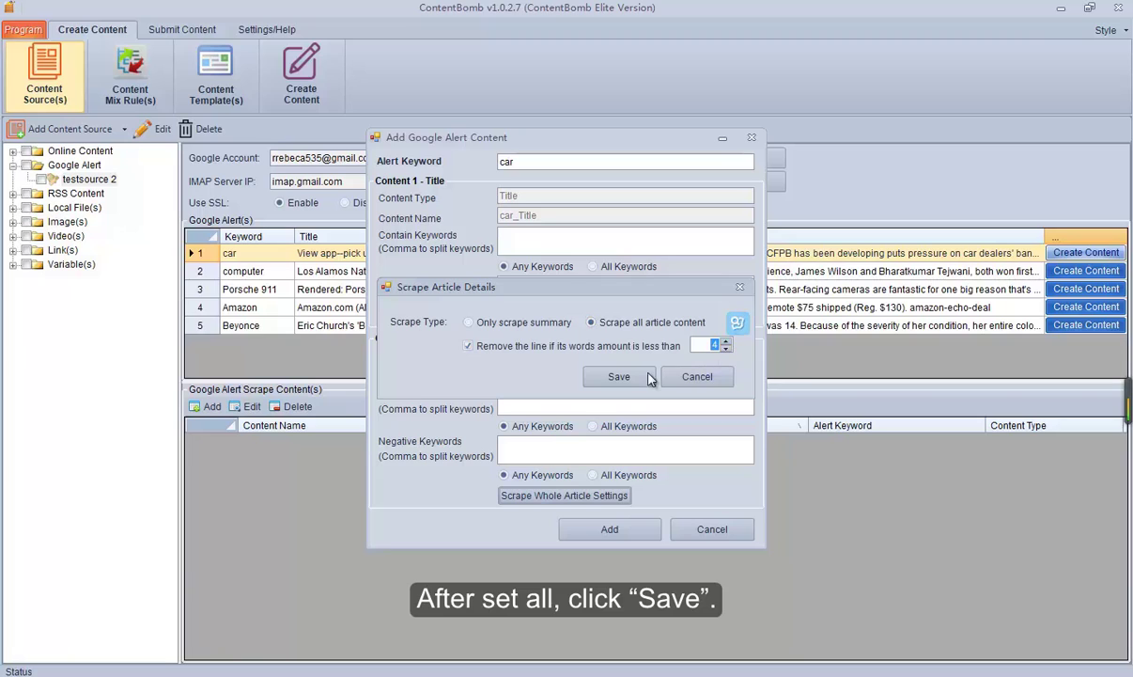
left_click(618, 376)
left_click(615, 529)
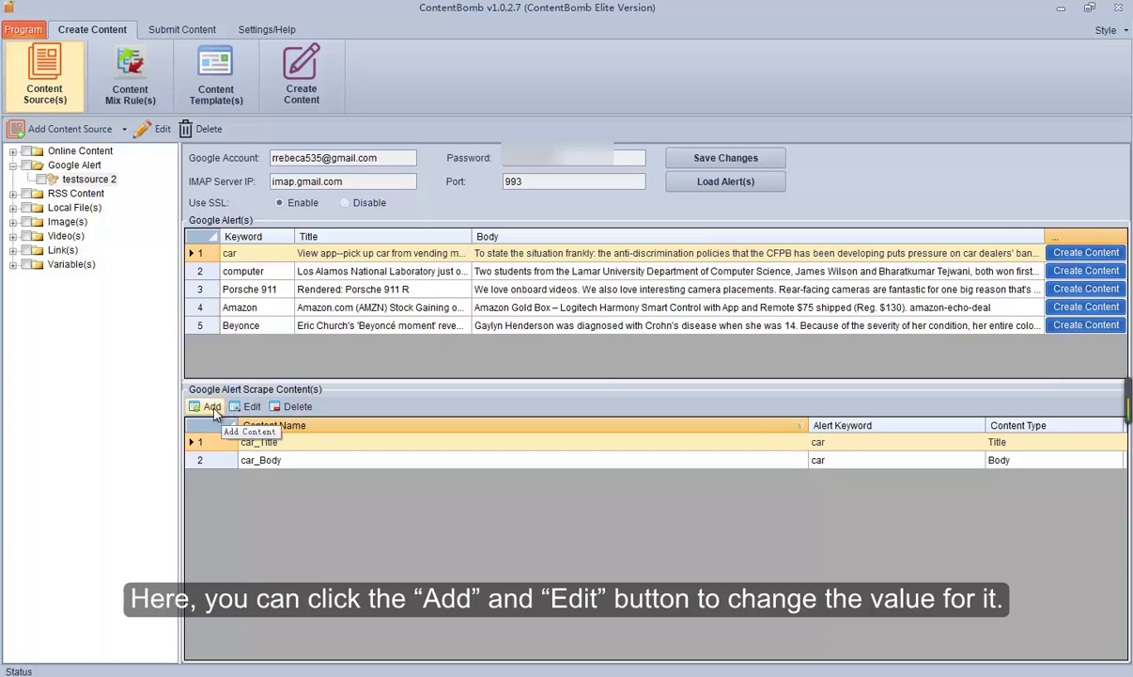
- Open the car content for editing and resave it without changes, and start its deletion but decline it
left_click(252, 412)
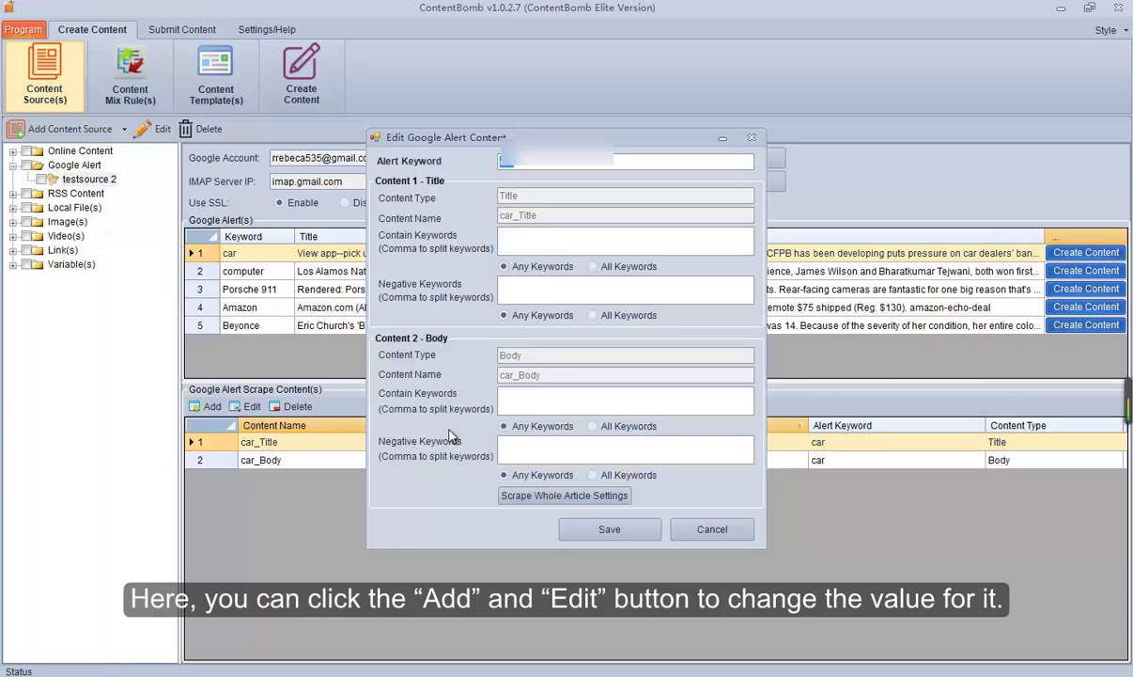
left_click(609, 527)
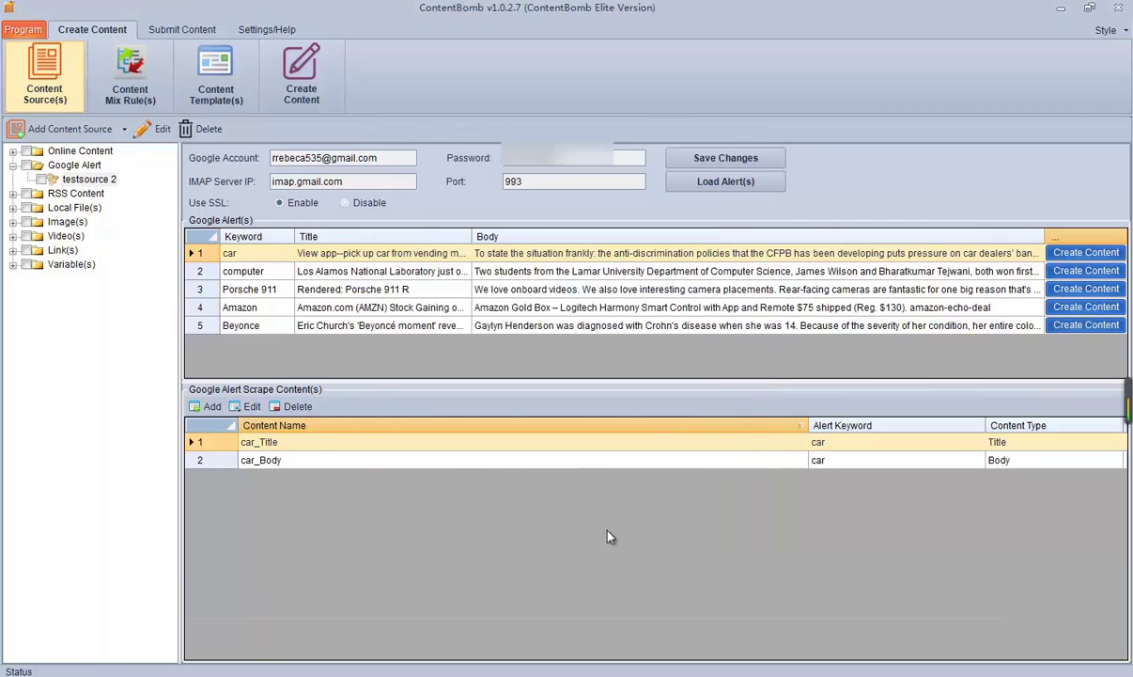
left_click(292, 406)
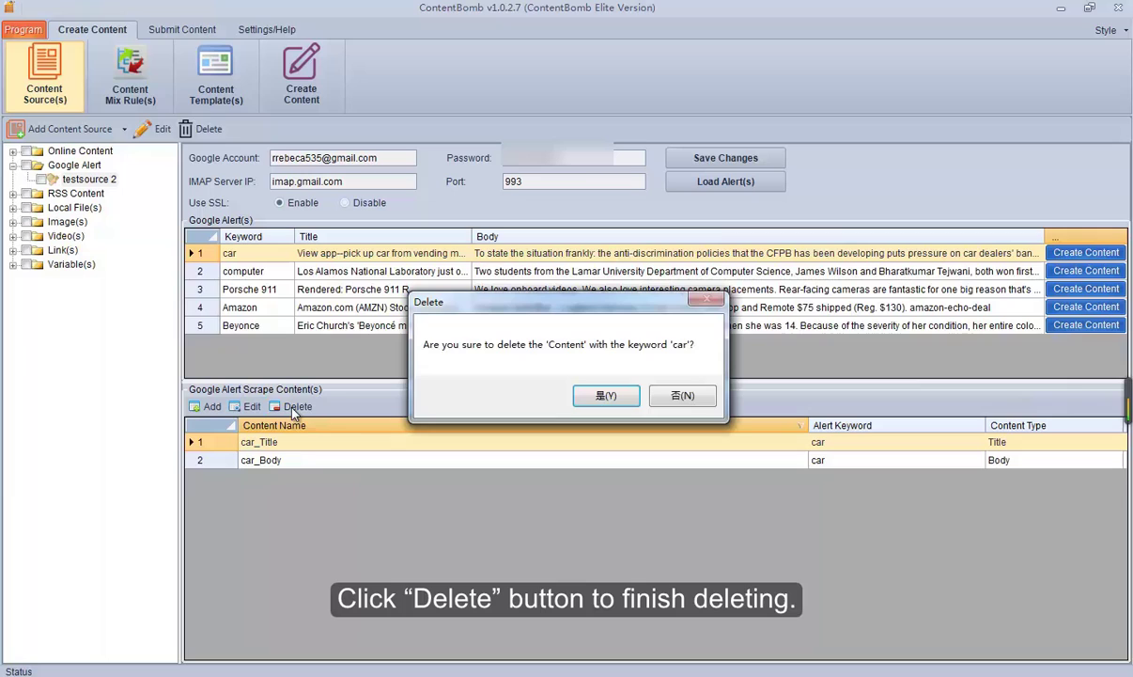
left_click(684, 396)
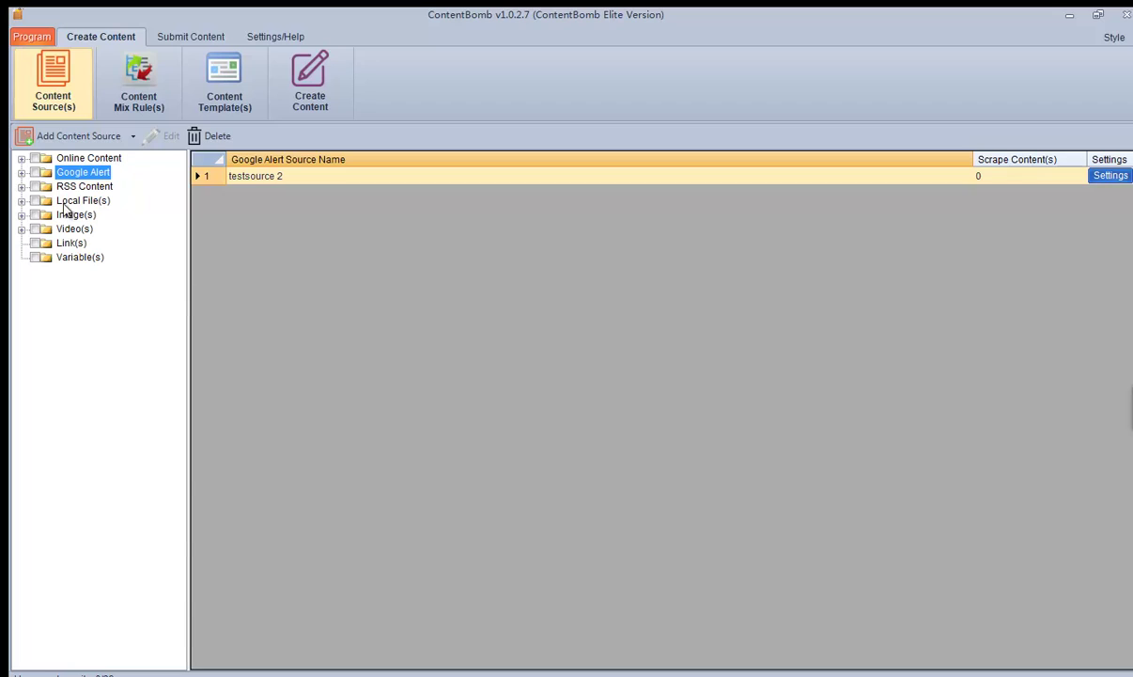
- Add a new RSS content source named testsource 3
left_click(64, 188)
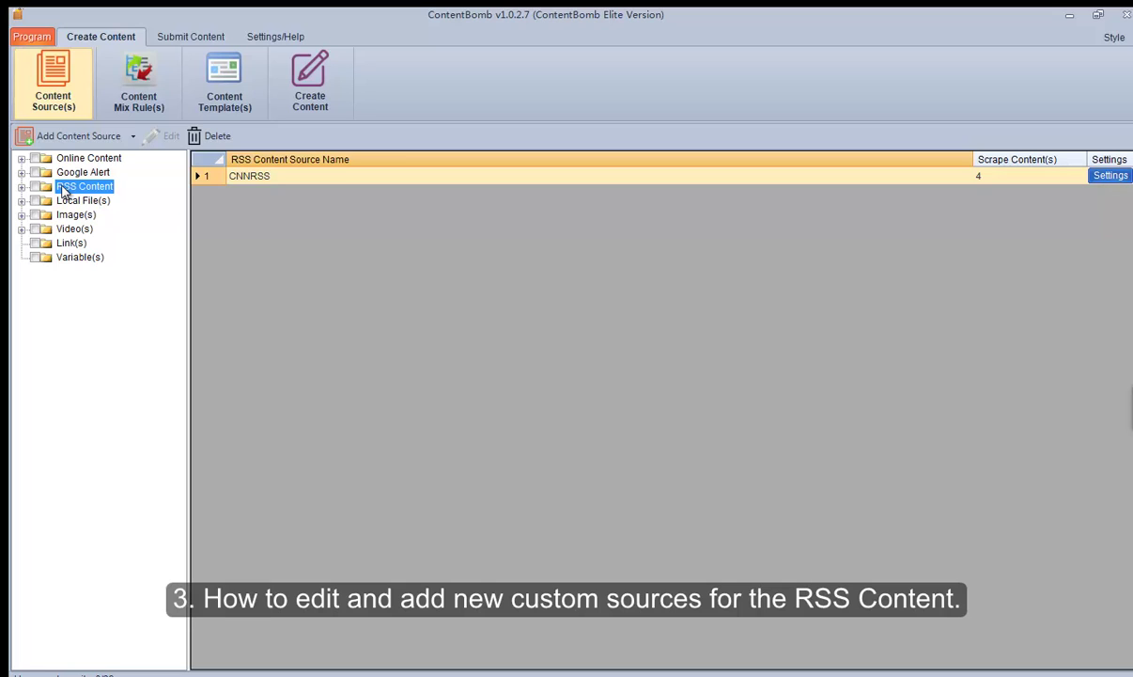
left_click(64, 135)
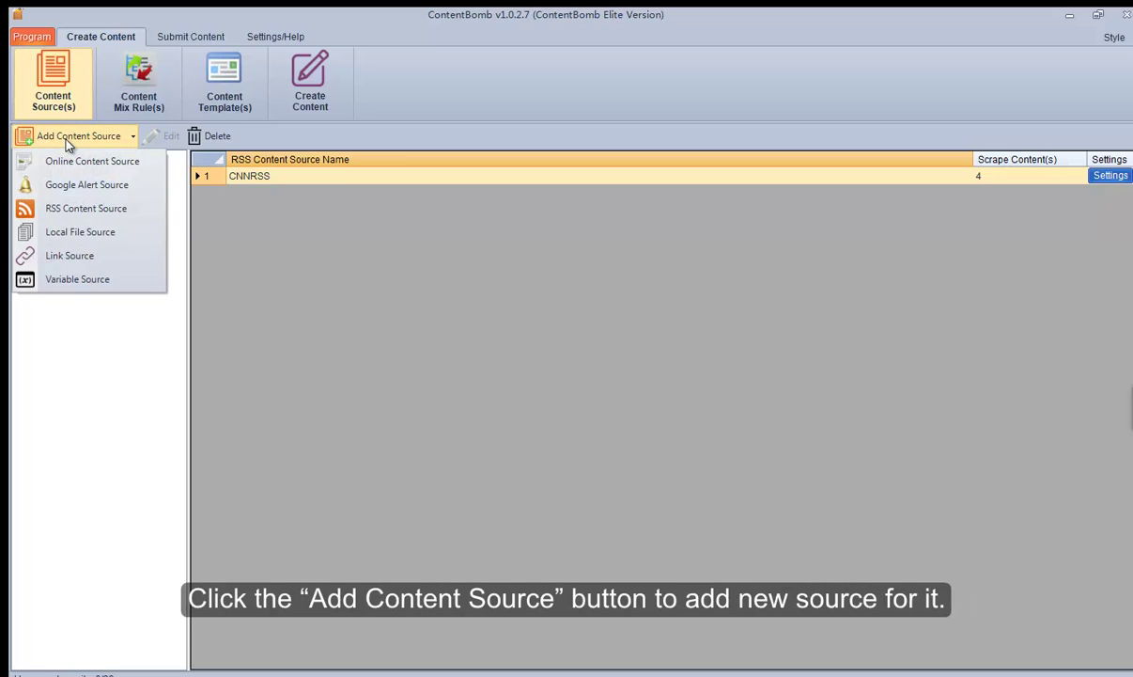
left_click(84, 207)
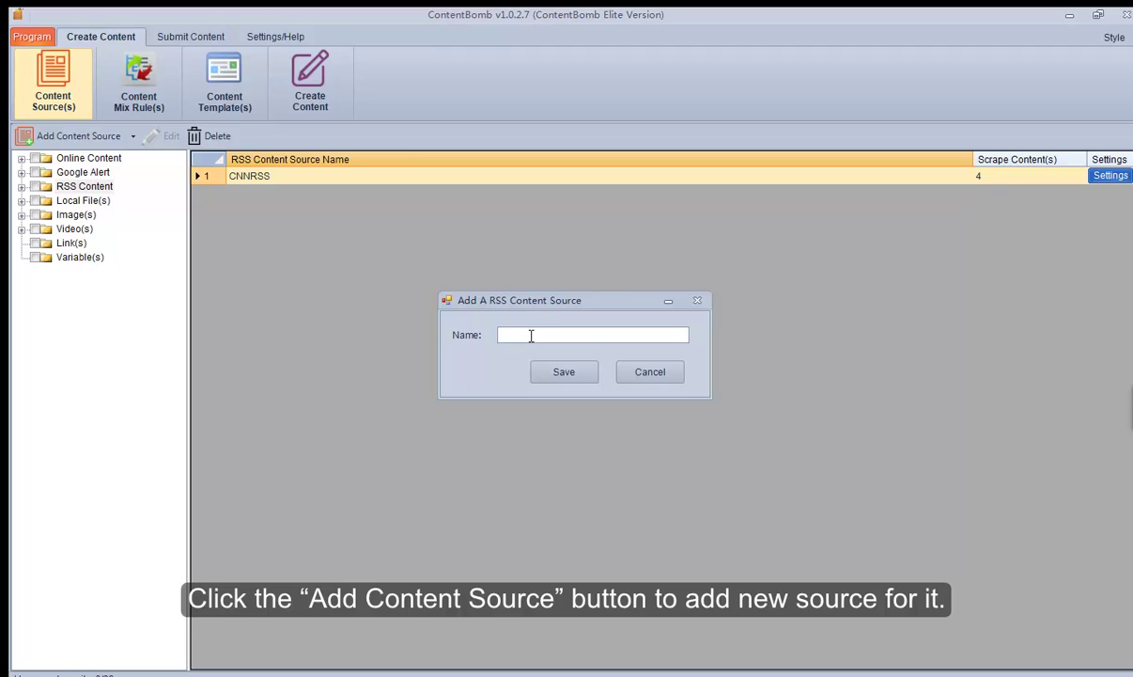
type("testsource 3")
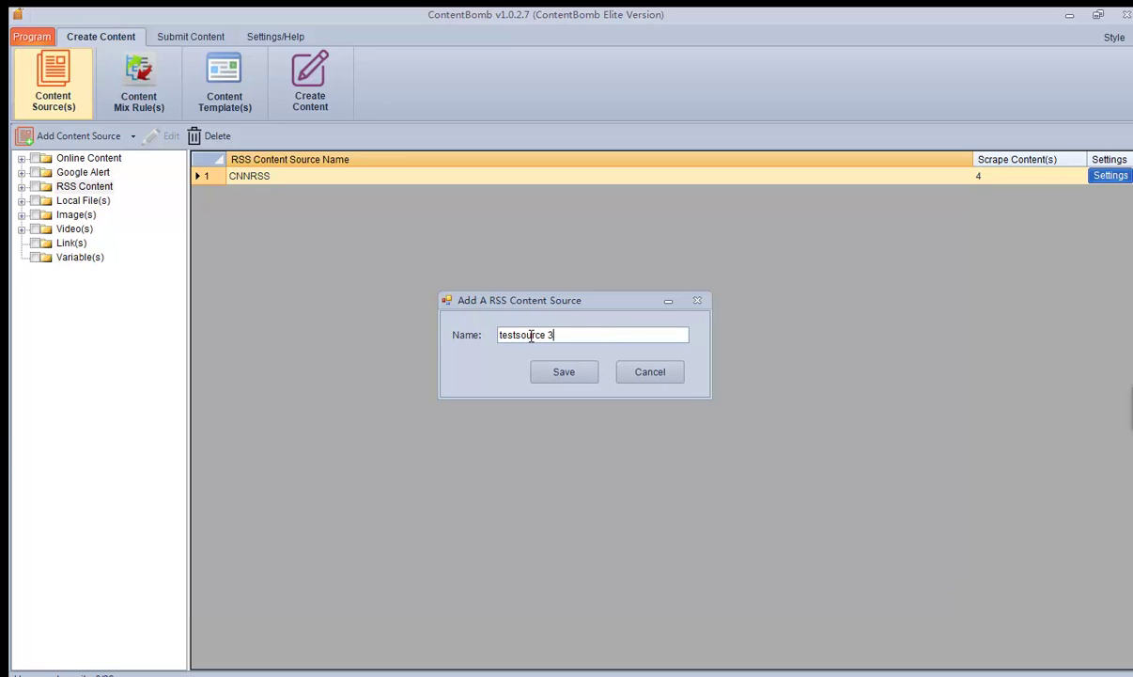
left_click(571, 373)
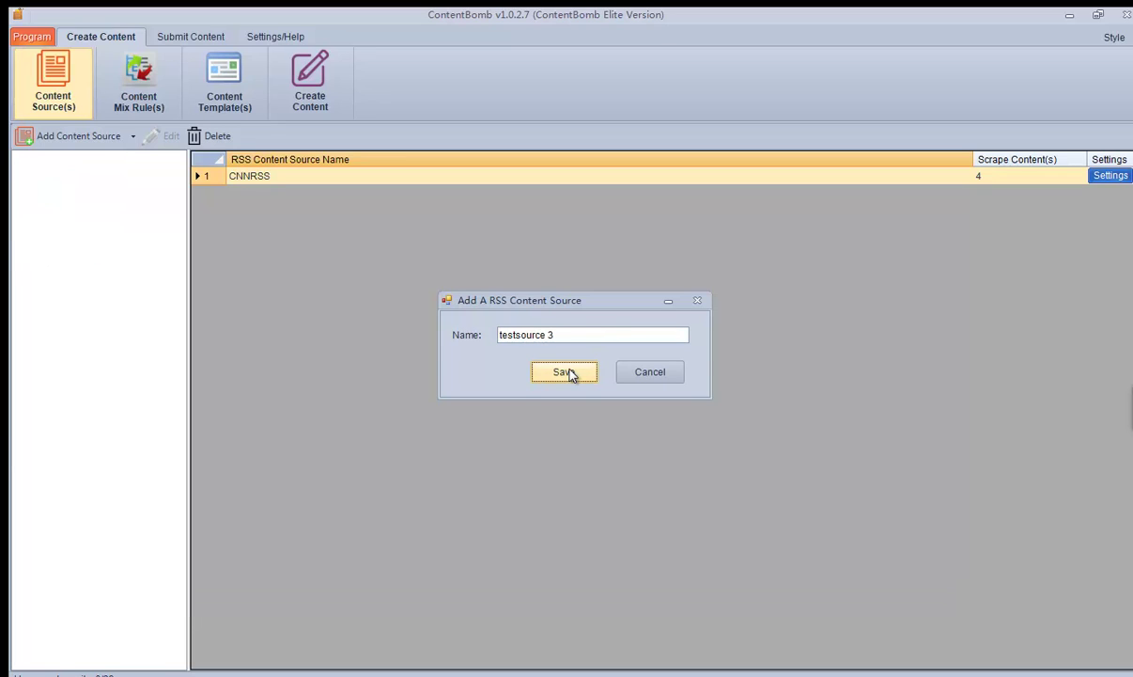
left_click(380, 164)
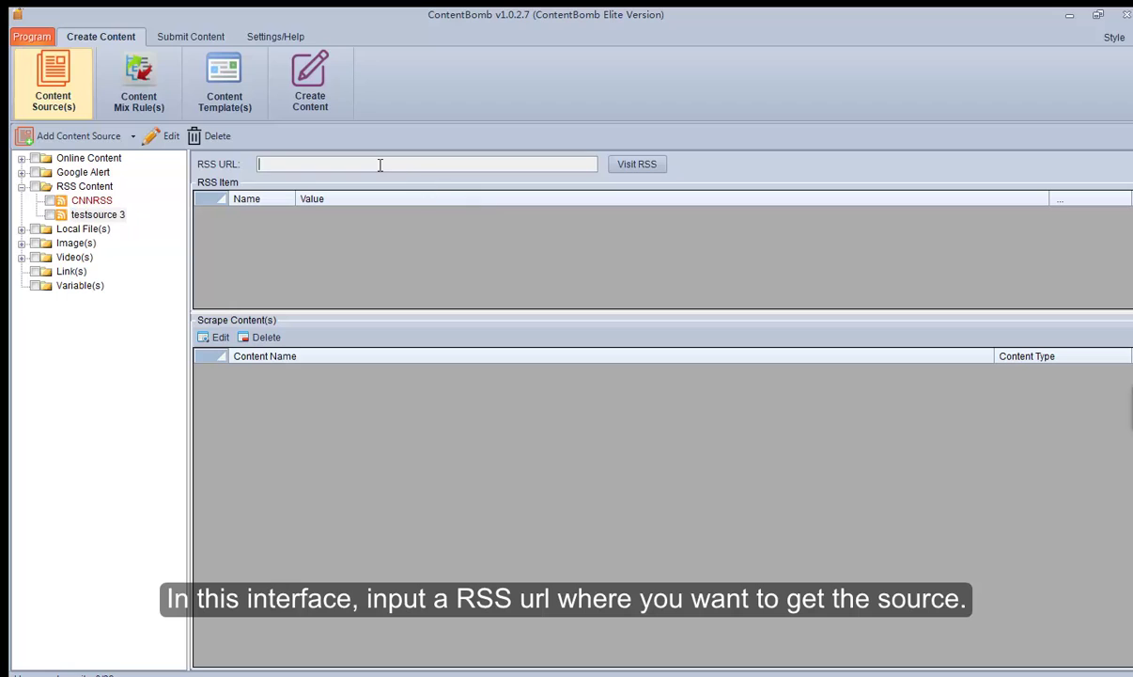
key("alt+Tab")
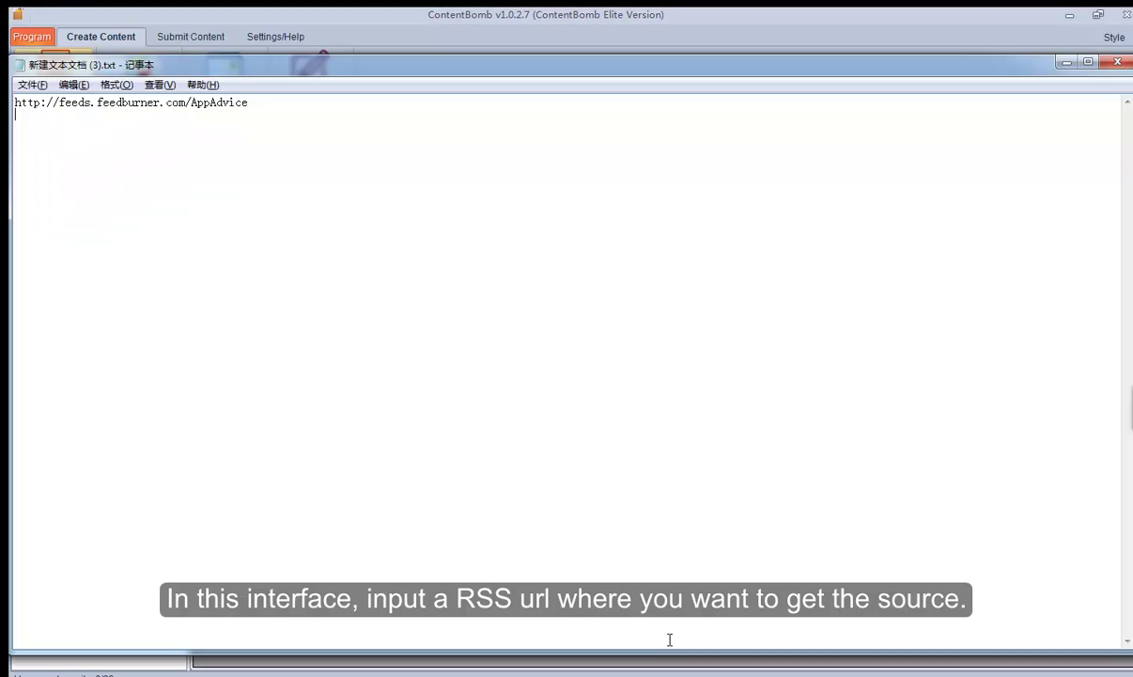
left_click_drag(251, 103, 12, 103)
key("ctrl+c")
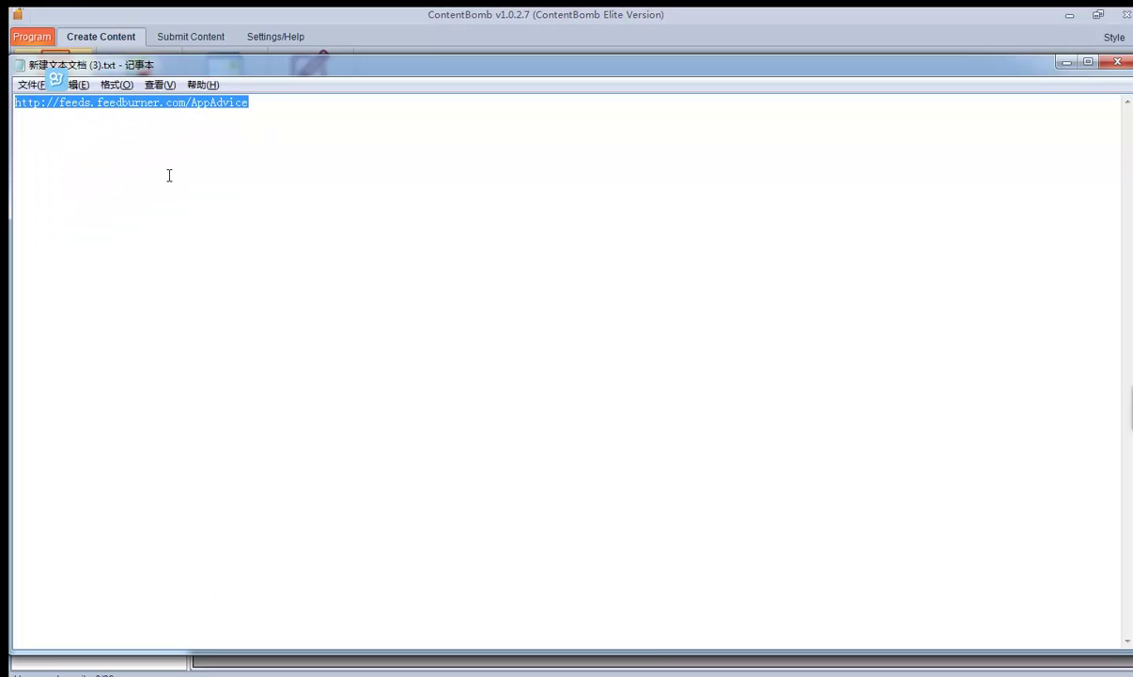
key("alt+Tab")
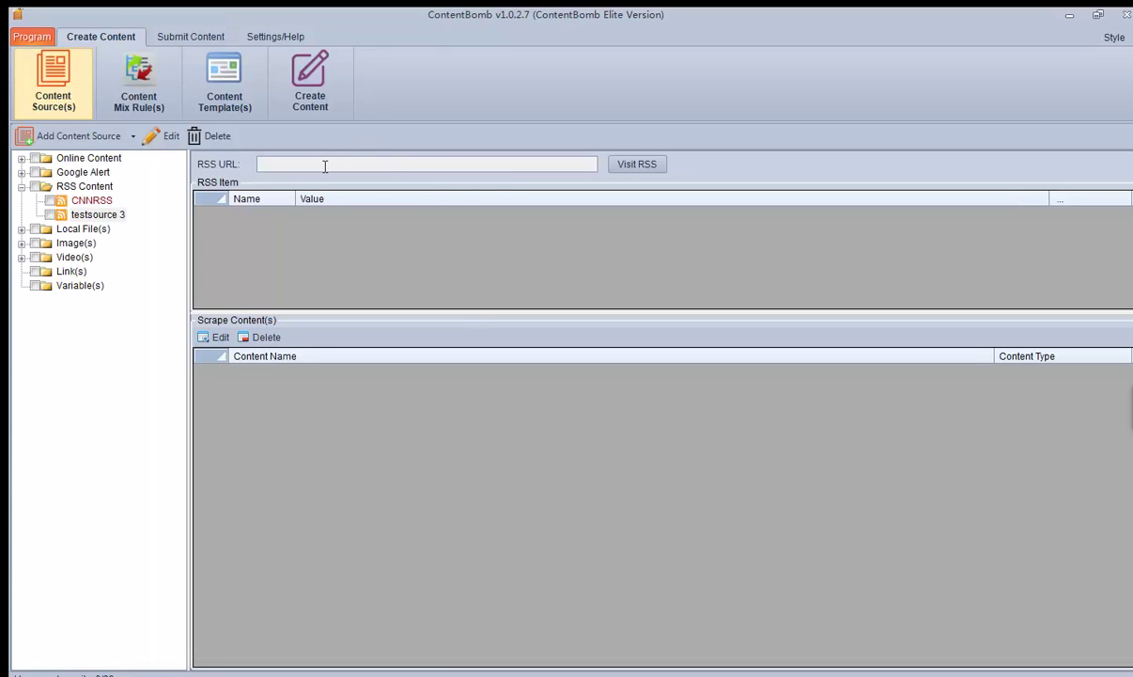
key("ctrl+v")
left_click(618, 168)
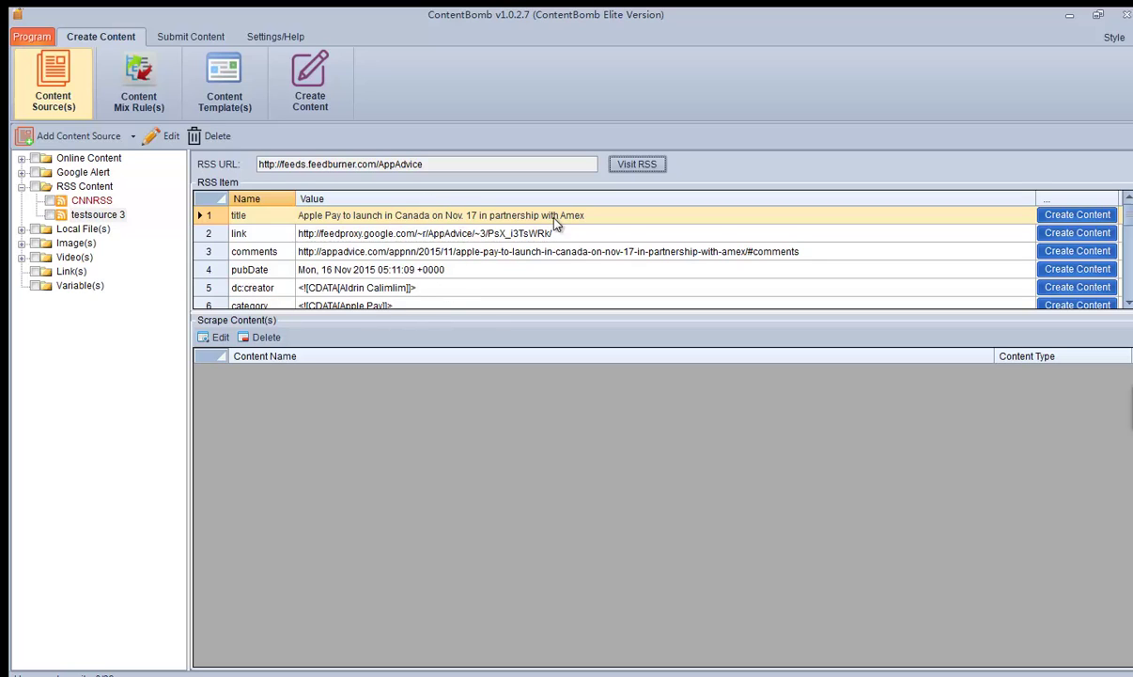
- Start creating content from the feed's title item, trying the Category system type before choosing Title
left_click(1071, 215)
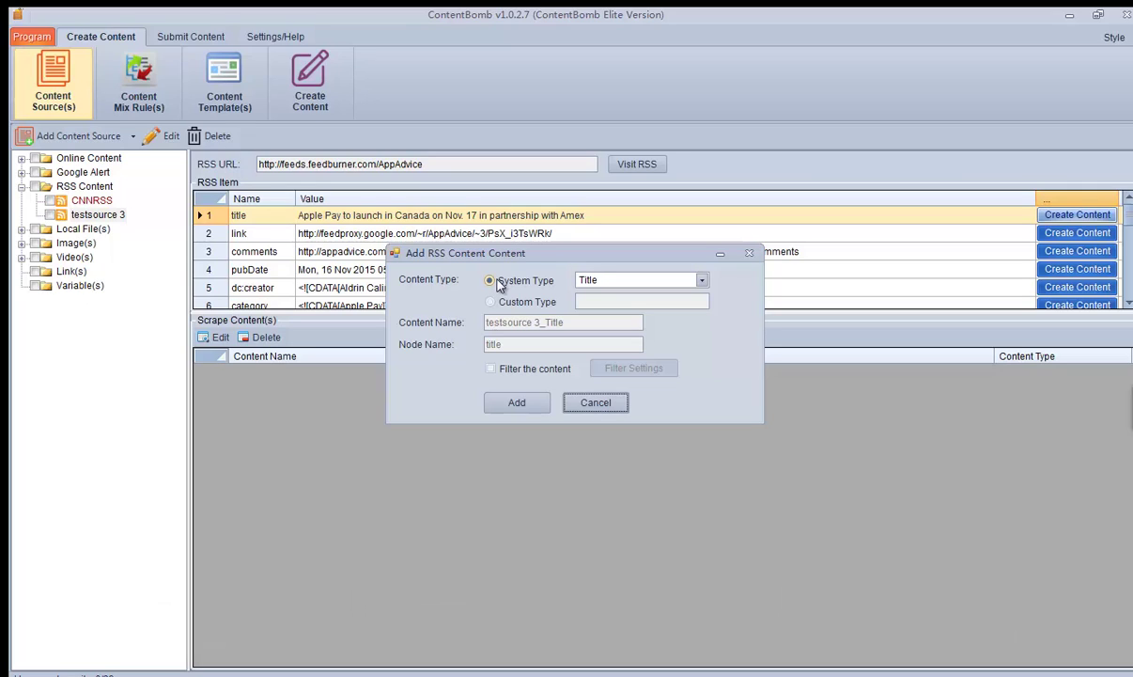
left_click(616, 282)
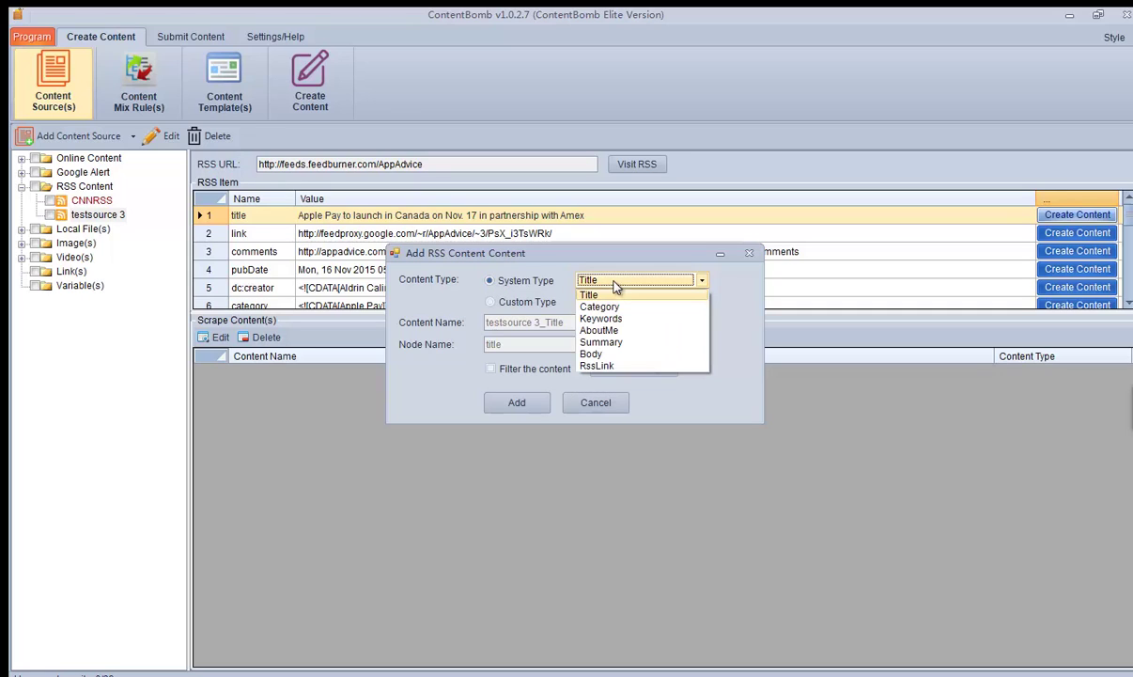
left_click(617, 285)
left_click(617, 284)
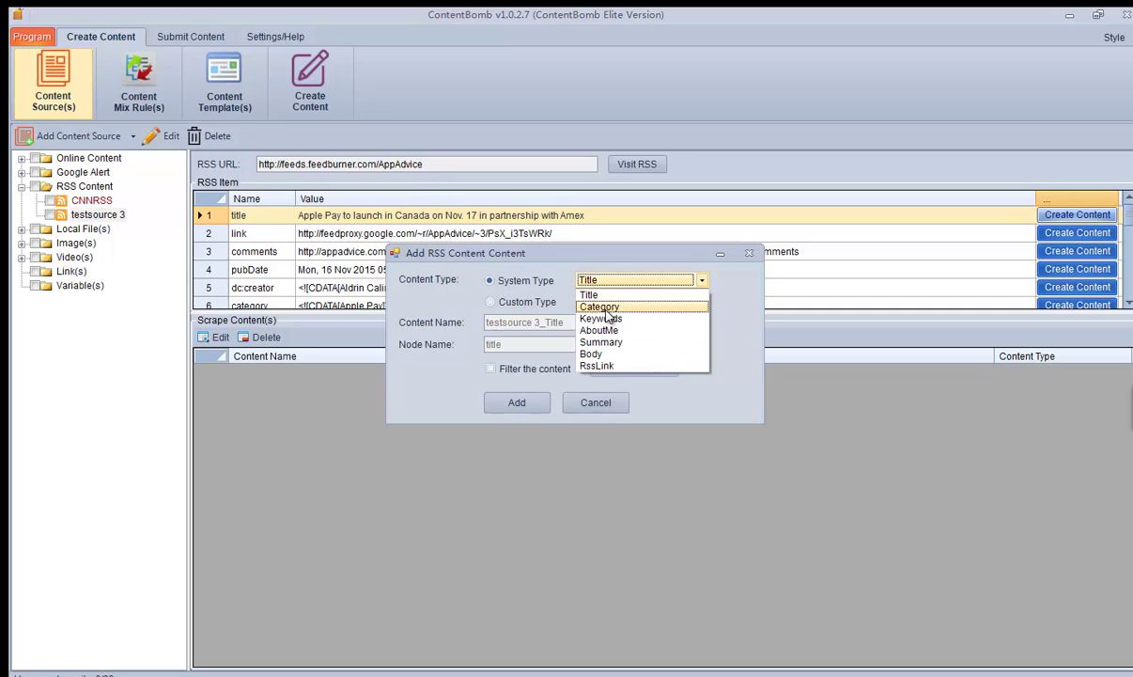
left_click(606, 307)
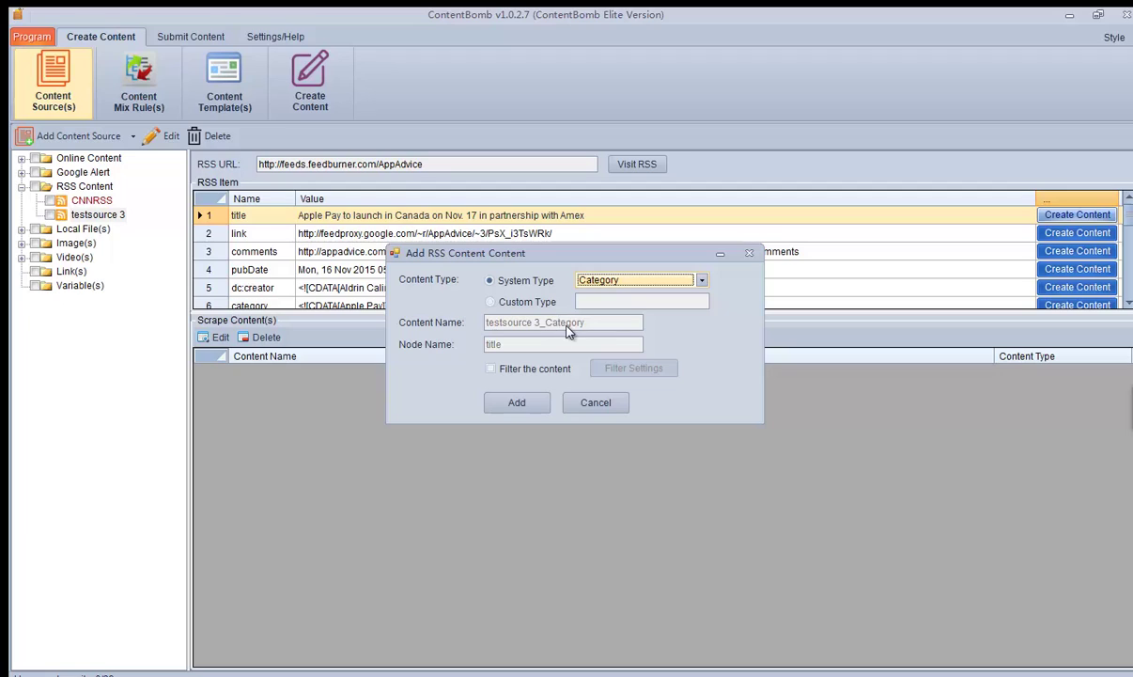
left_click(637, 281)
left_click(625, 292)
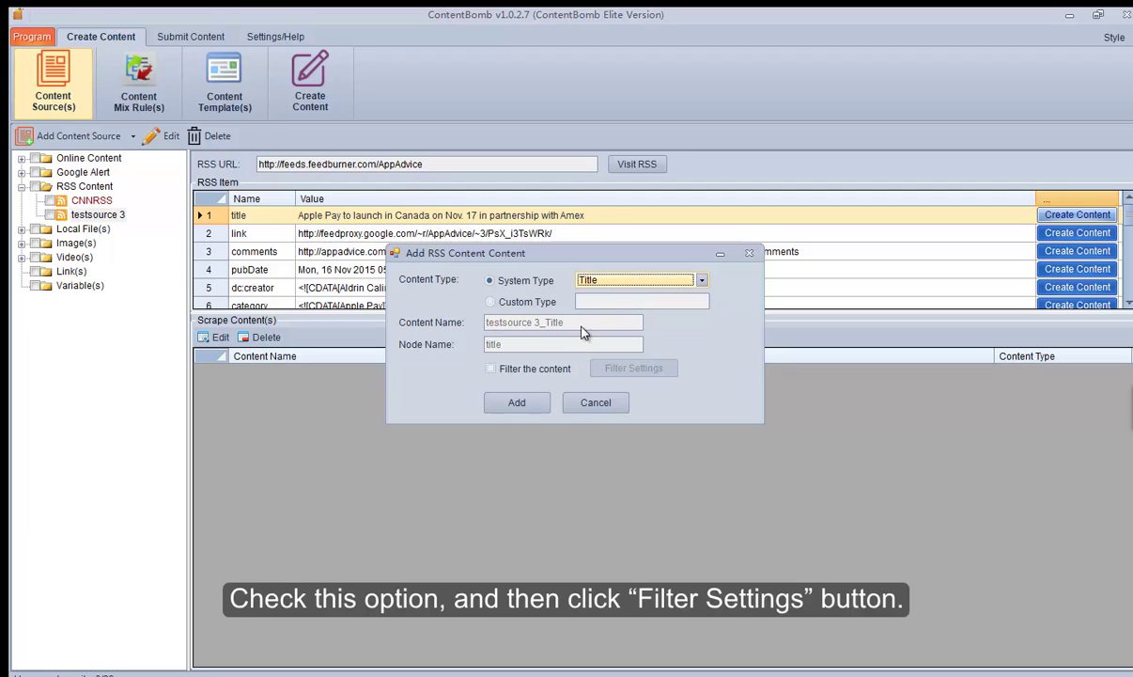
- Enable content filtering for the title content, save the default filter settings and add the content to testsource 3
left_click(491, 368)
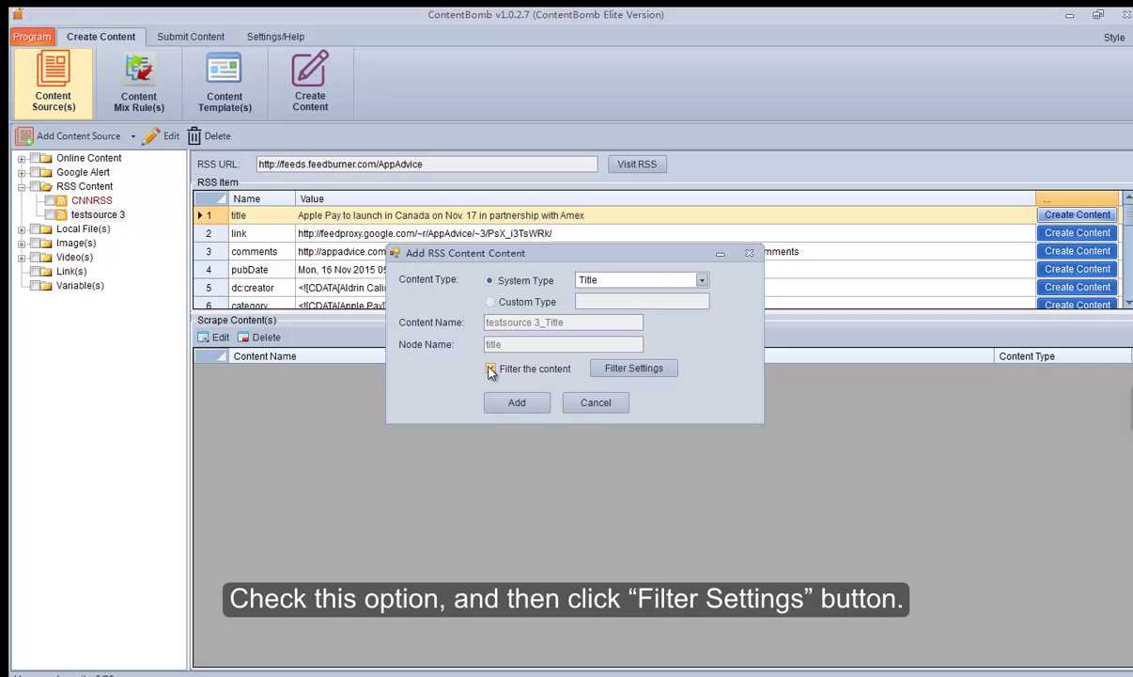
left_click(613, 371)
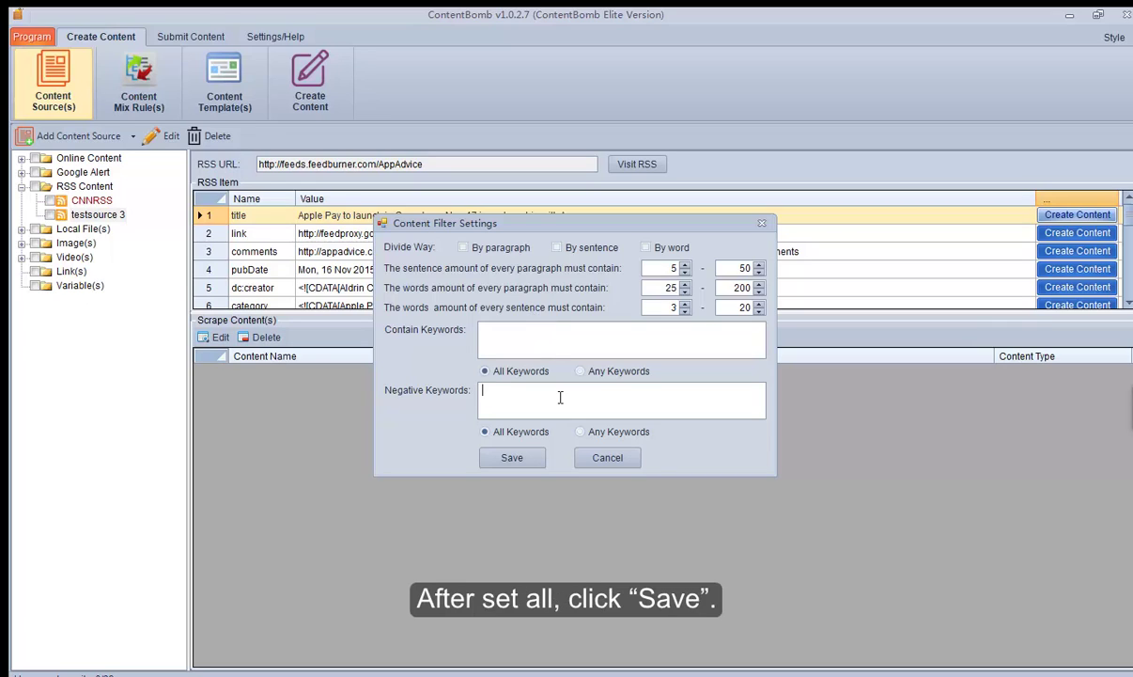
left_click(532, 459)
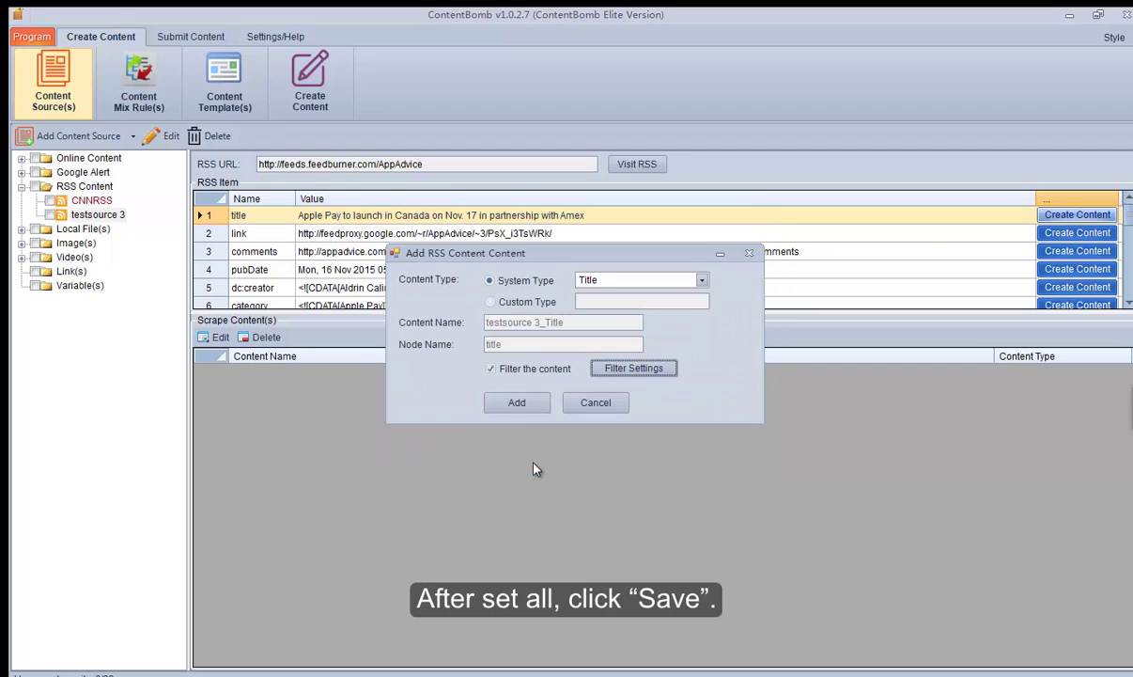
left_click(518, 403)
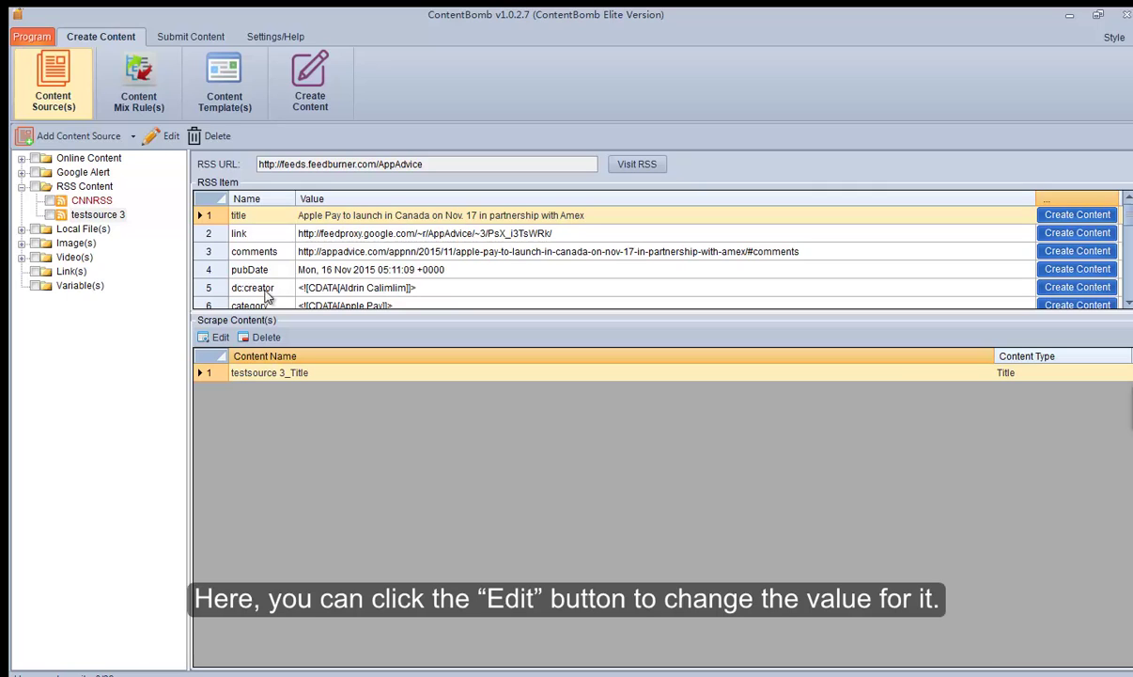
- Open the testsource 3_Title content for editing and save it as is, and start deleting it but decline the confirmation
left_click(222, 340)
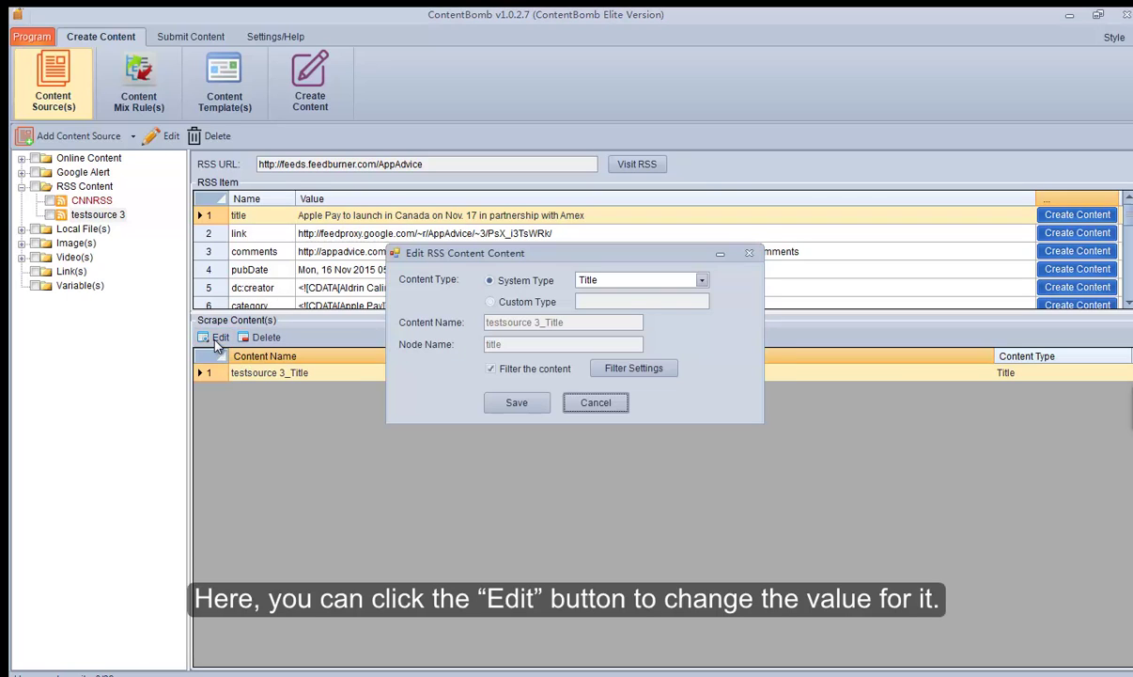
left_click(513, 403)
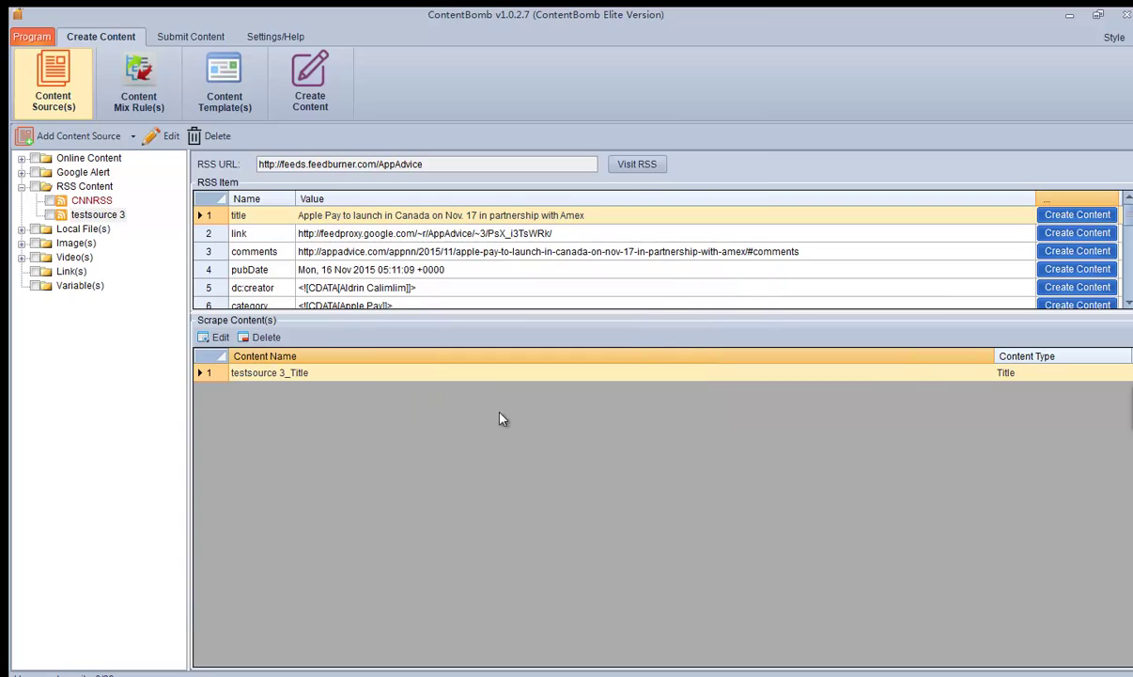
left_click(262, 337)
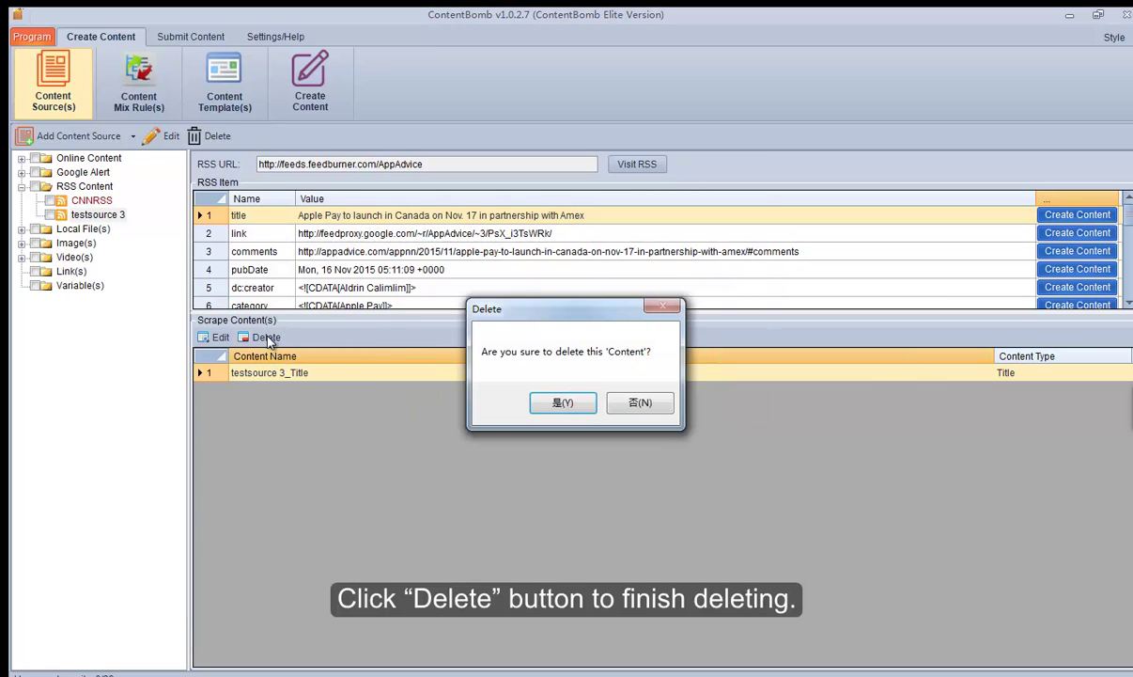
left_click(639, 405)
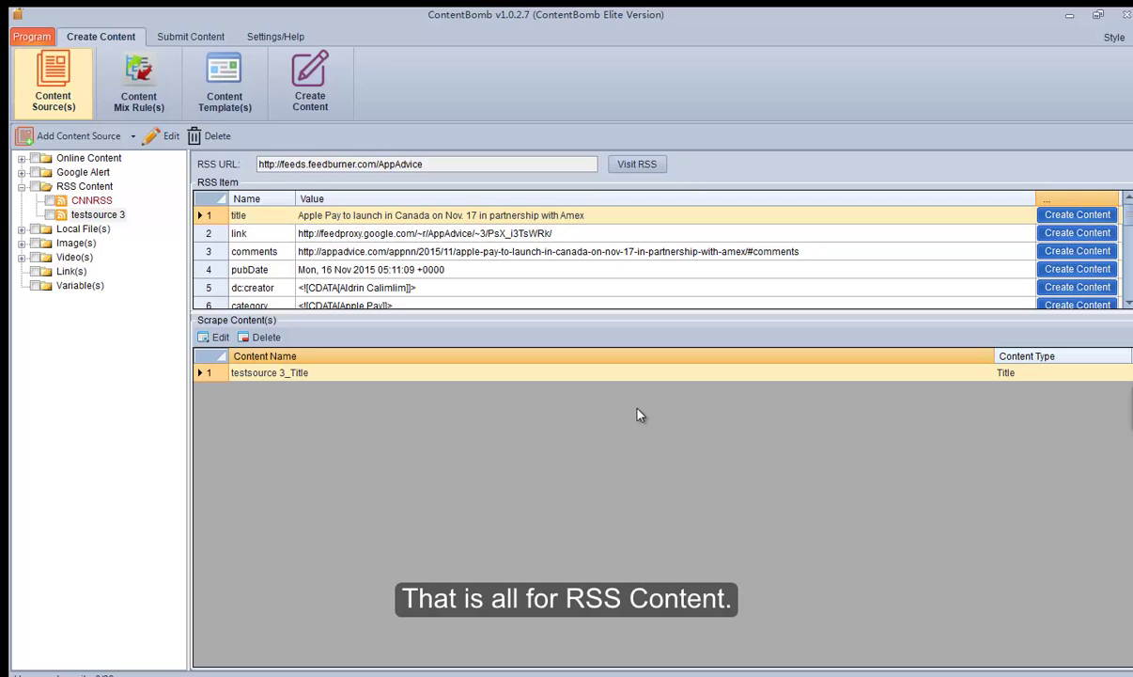
- Add a new local file content source named testsource 4
left_click(20, 187)
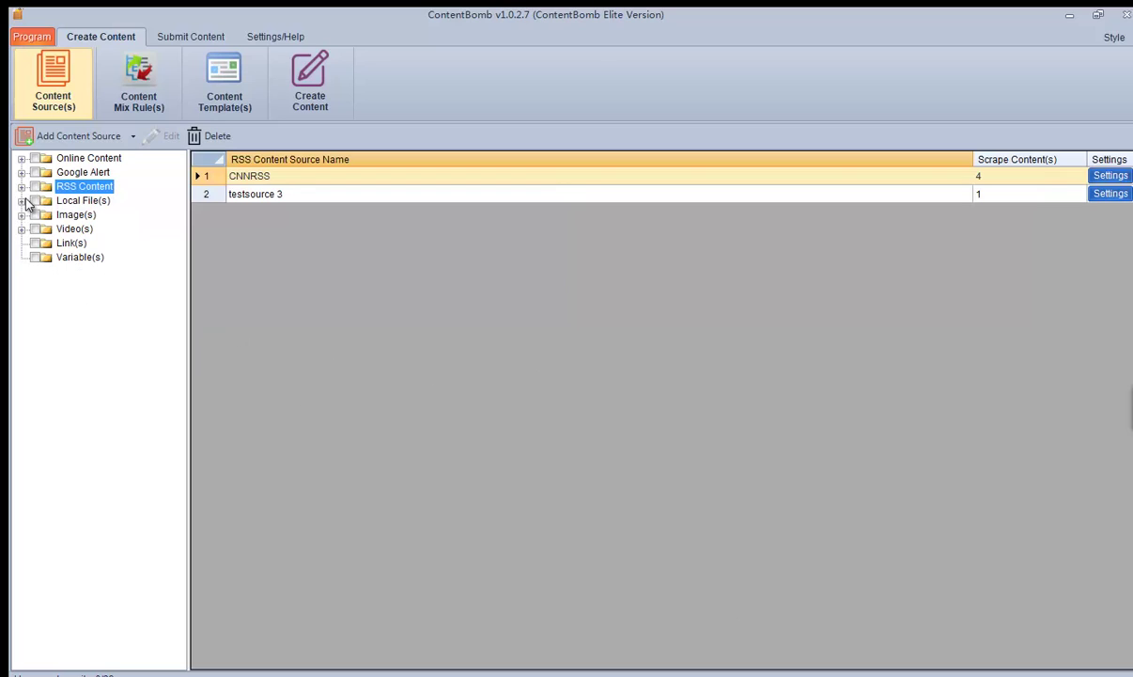
left_click(64, 201)
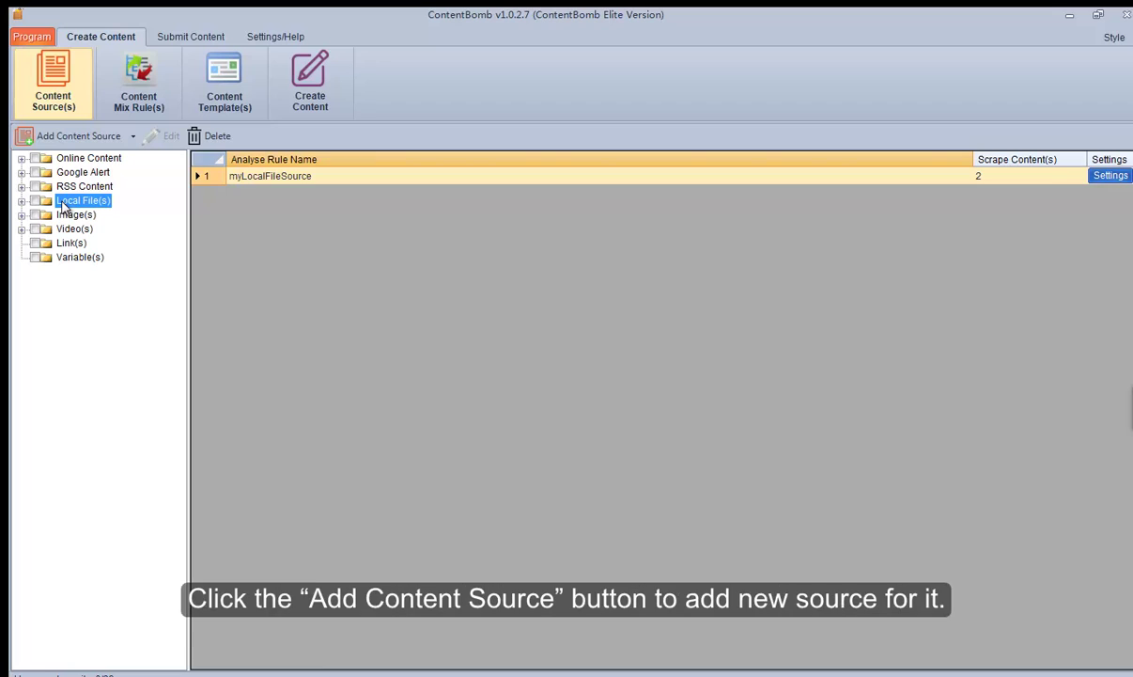
left_click(81, 138)
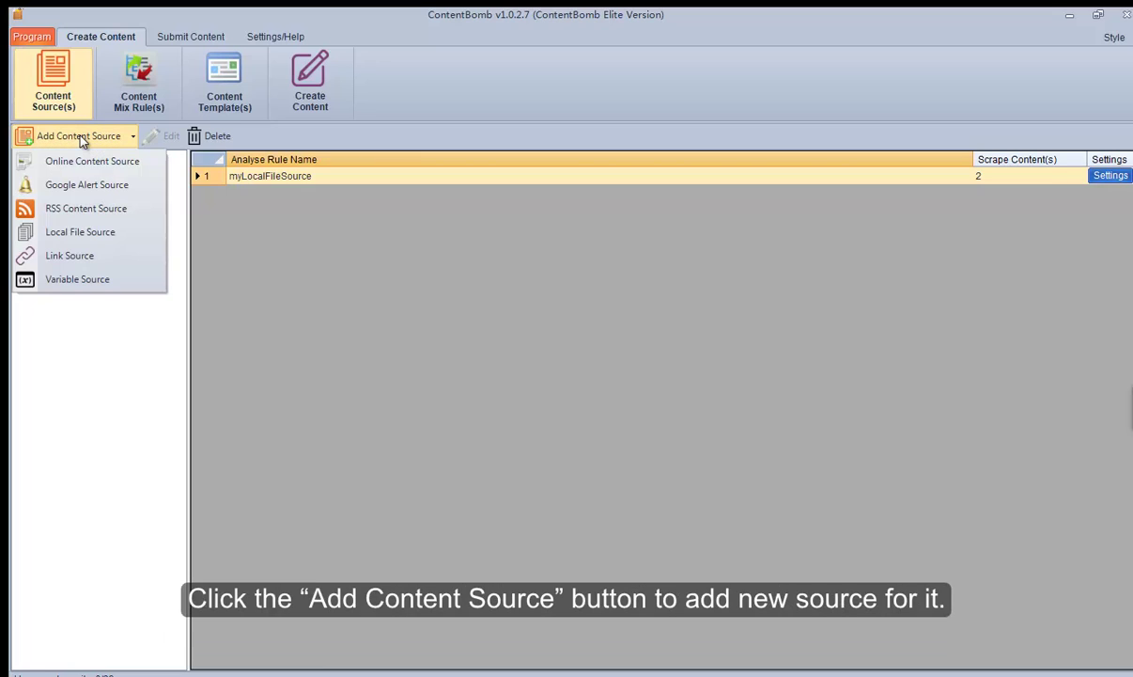
left_click(93, 231)
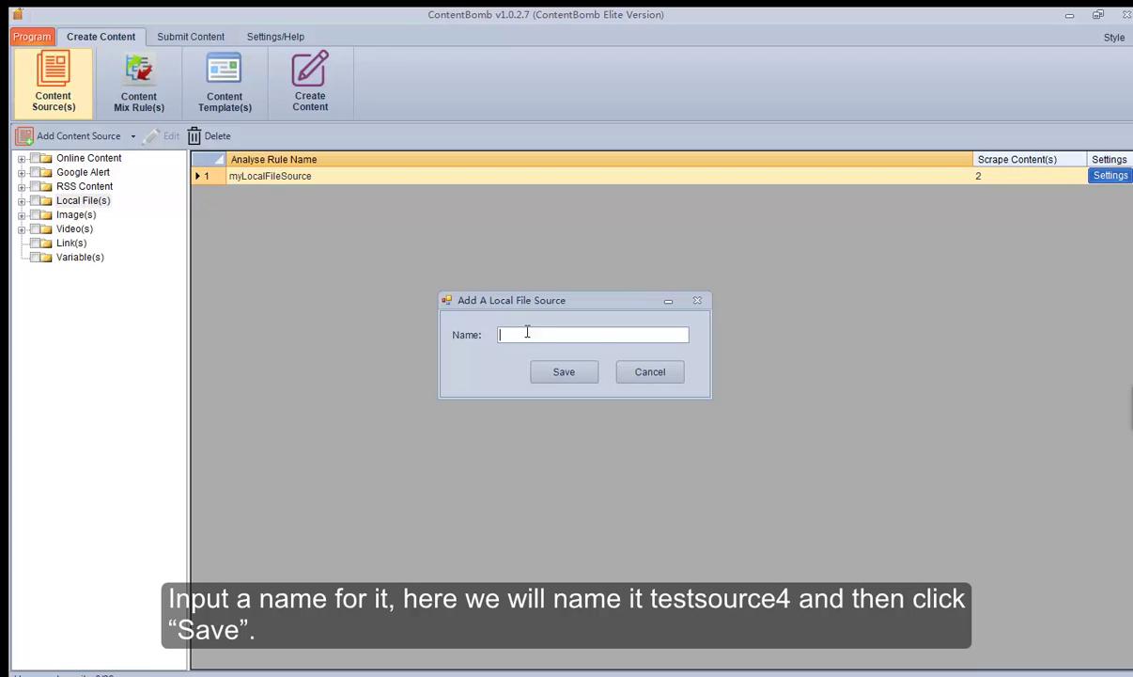
type("testsource")
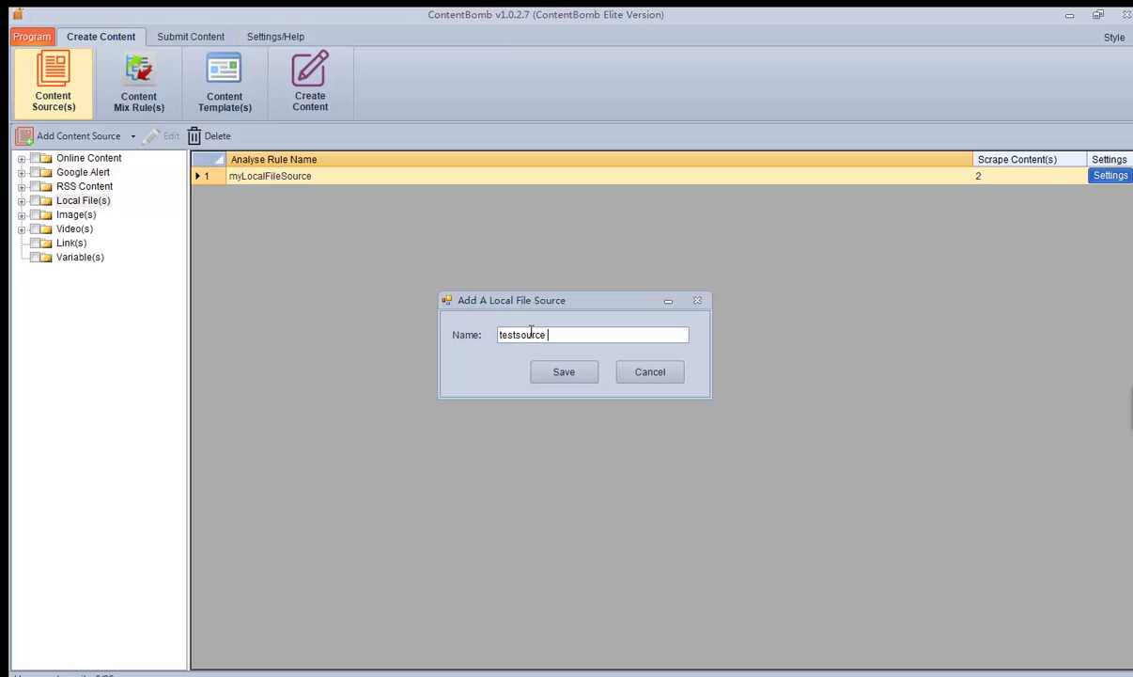
type(" 4")
left_click(565, 372)
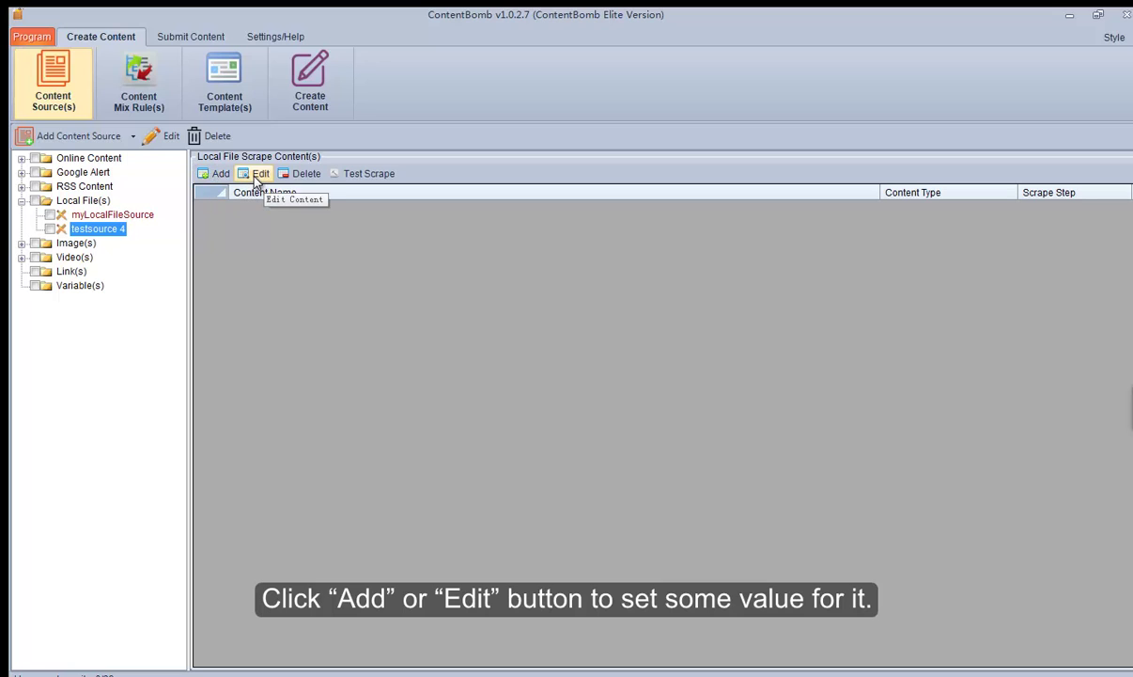
- Start a Title content for testsource 4 with the String Interception method and search the page source in Notepad for "title"
left_click(218, 175)
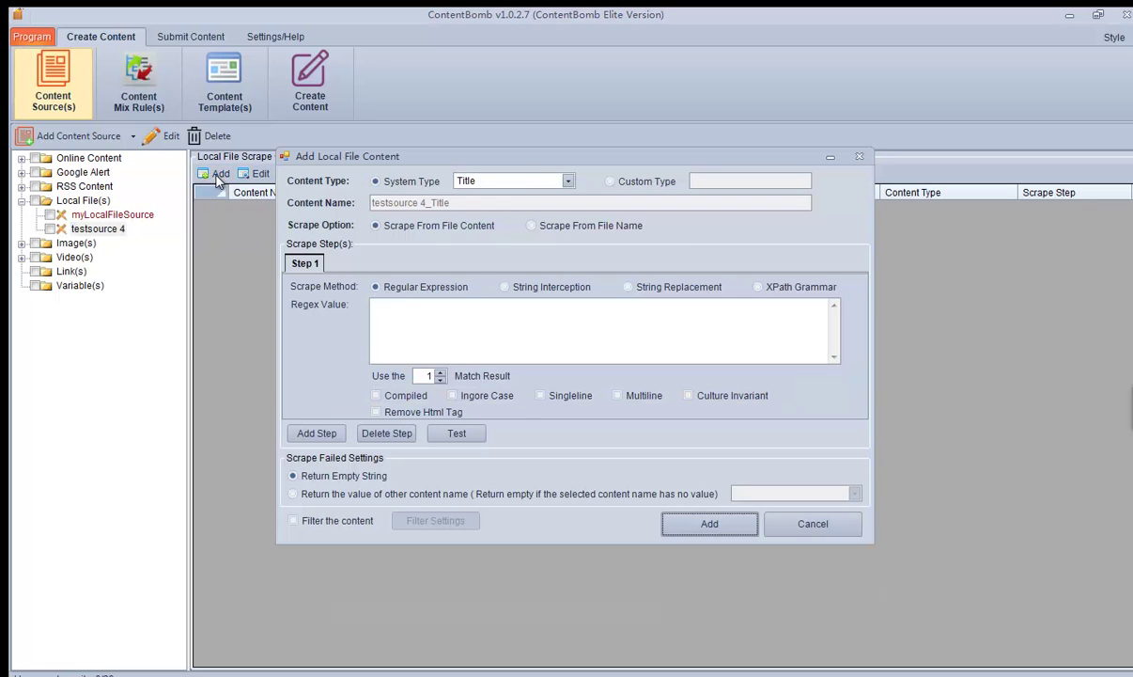
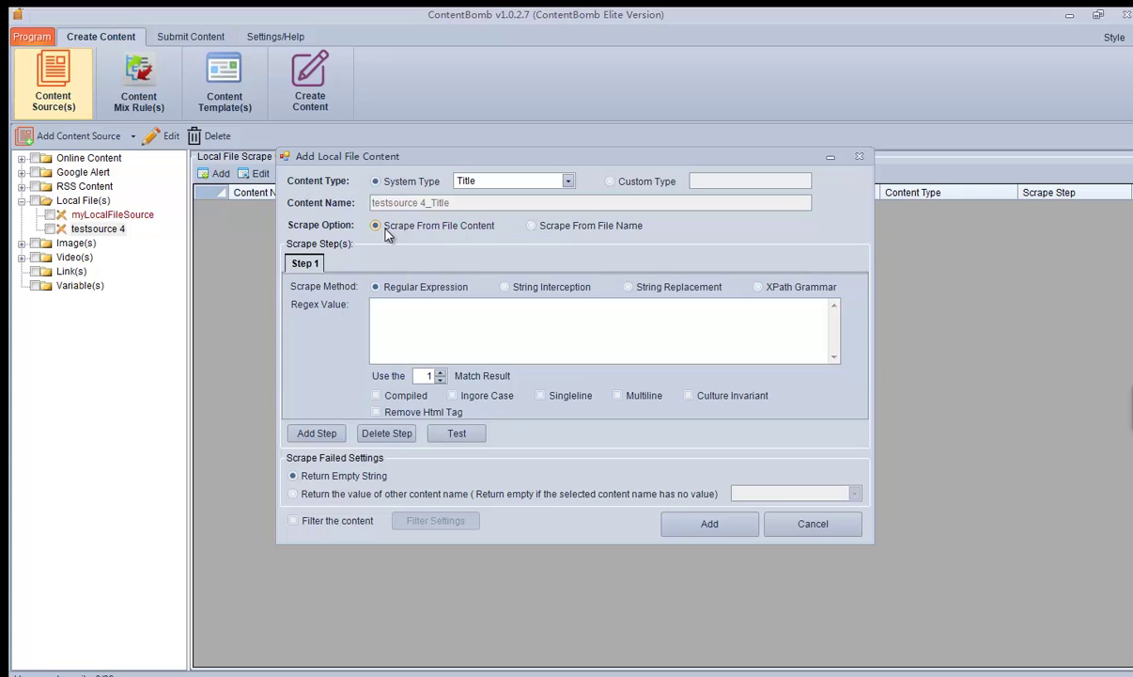
left_click(507, 291)
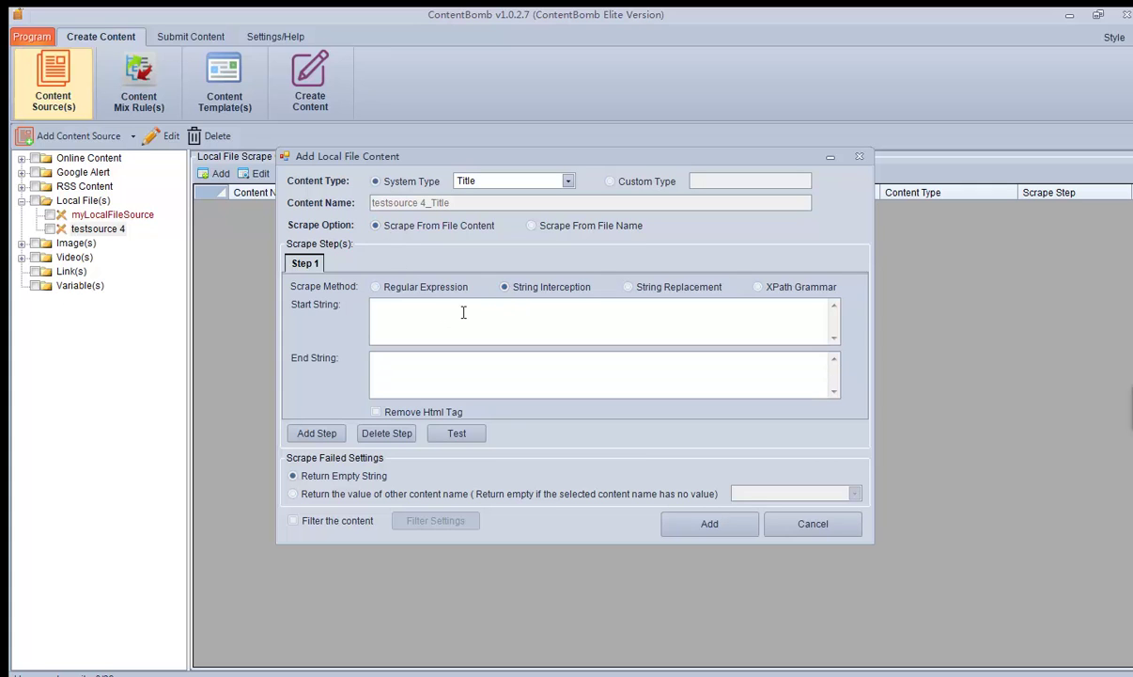
key("alt+Tab")
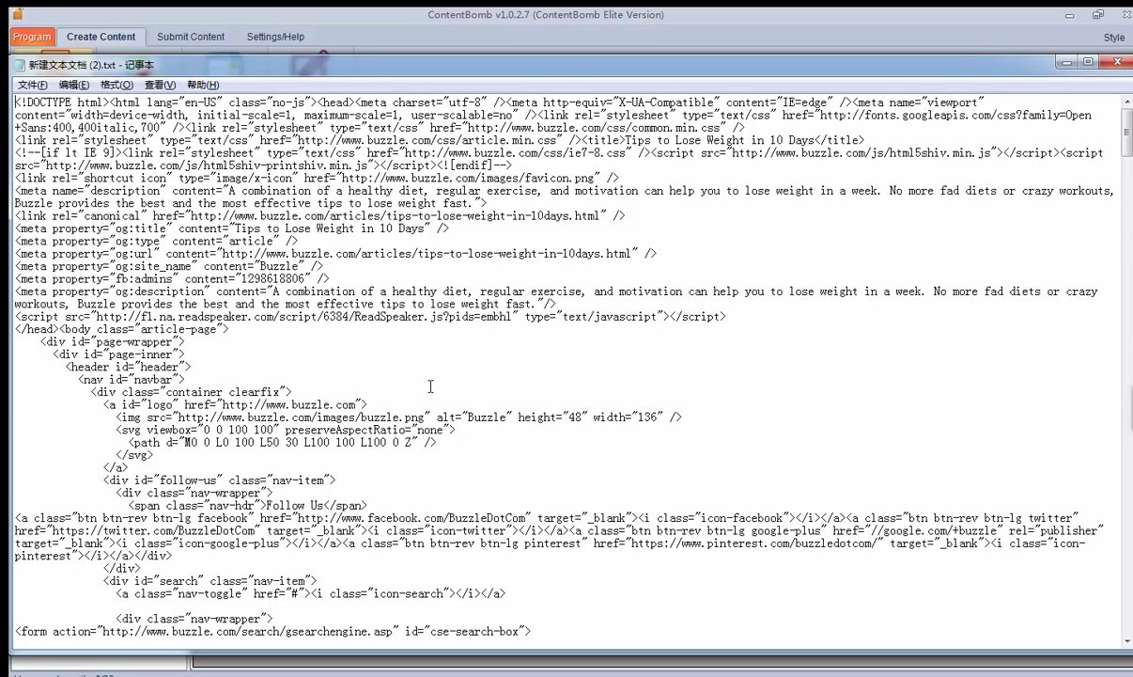
key("ctrl+f")
type("title")
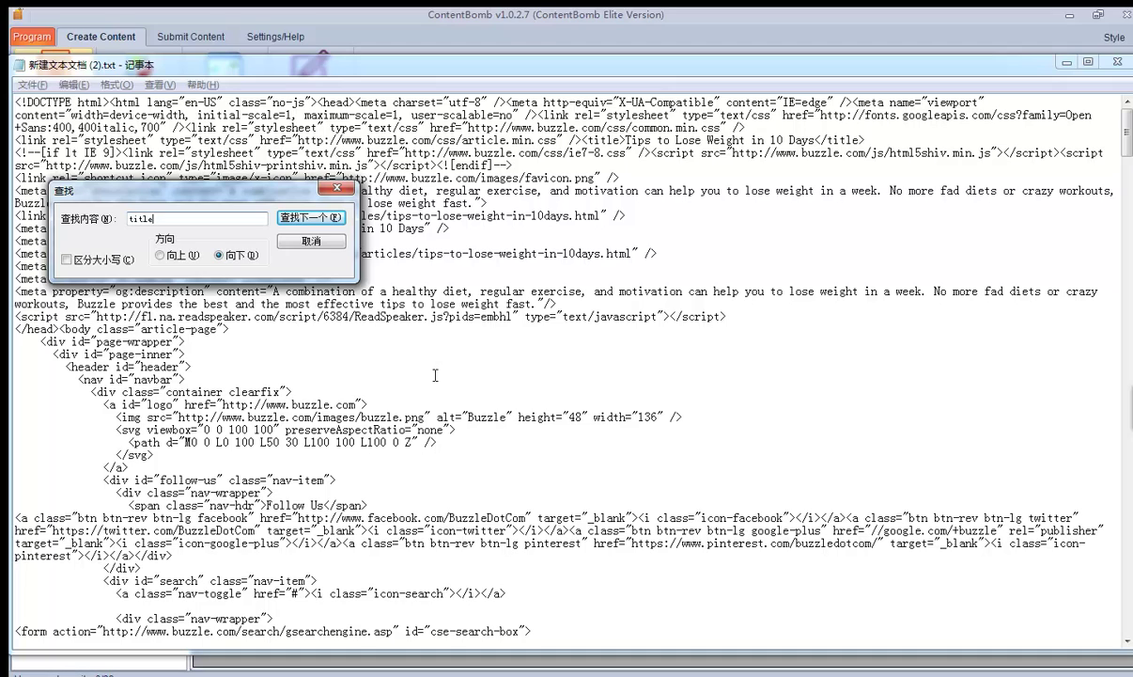
left_click(316, 217)
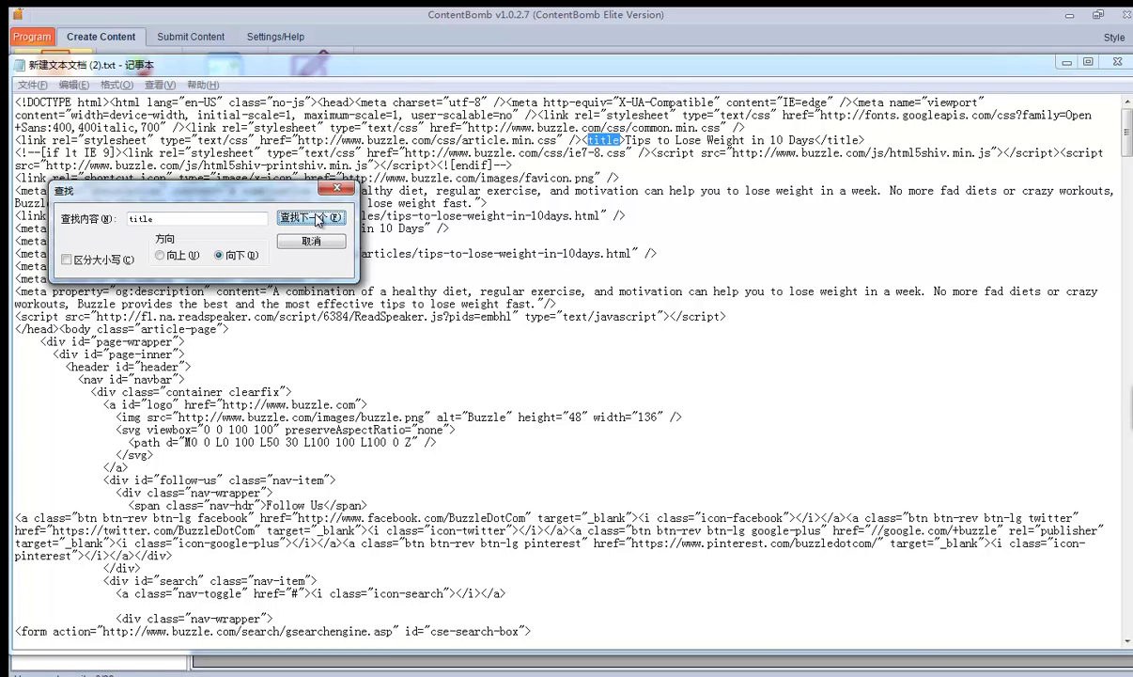
left_click(316, 219)
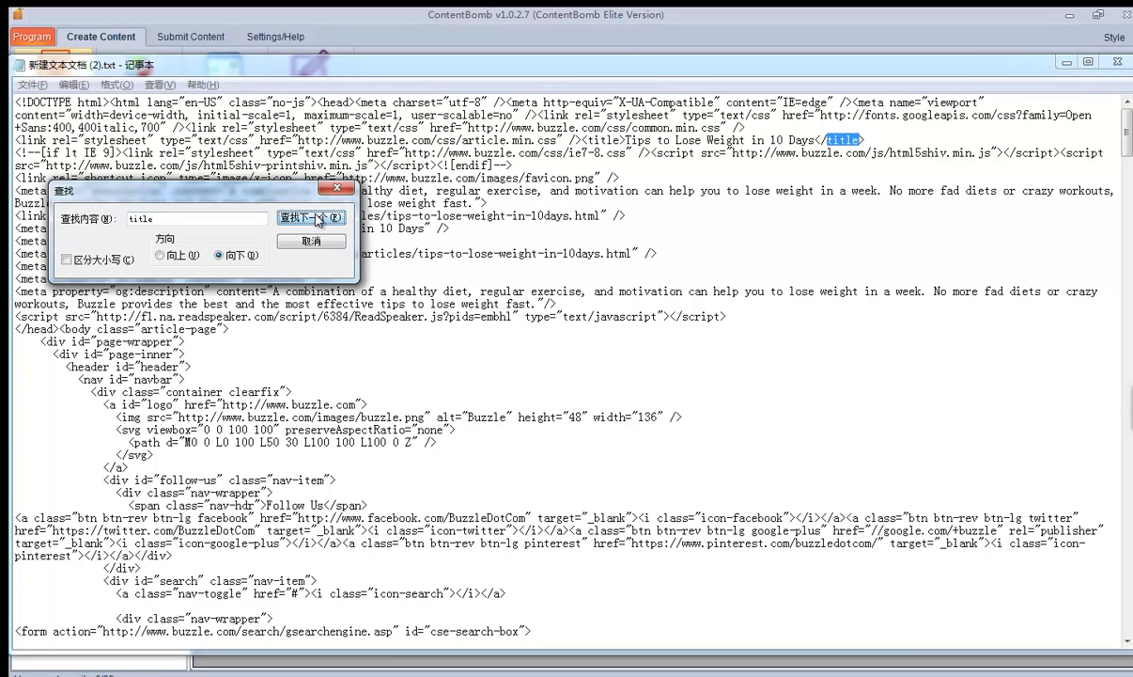
left_click(316, 218)
left_click_drag(272, 188, 327, 324)
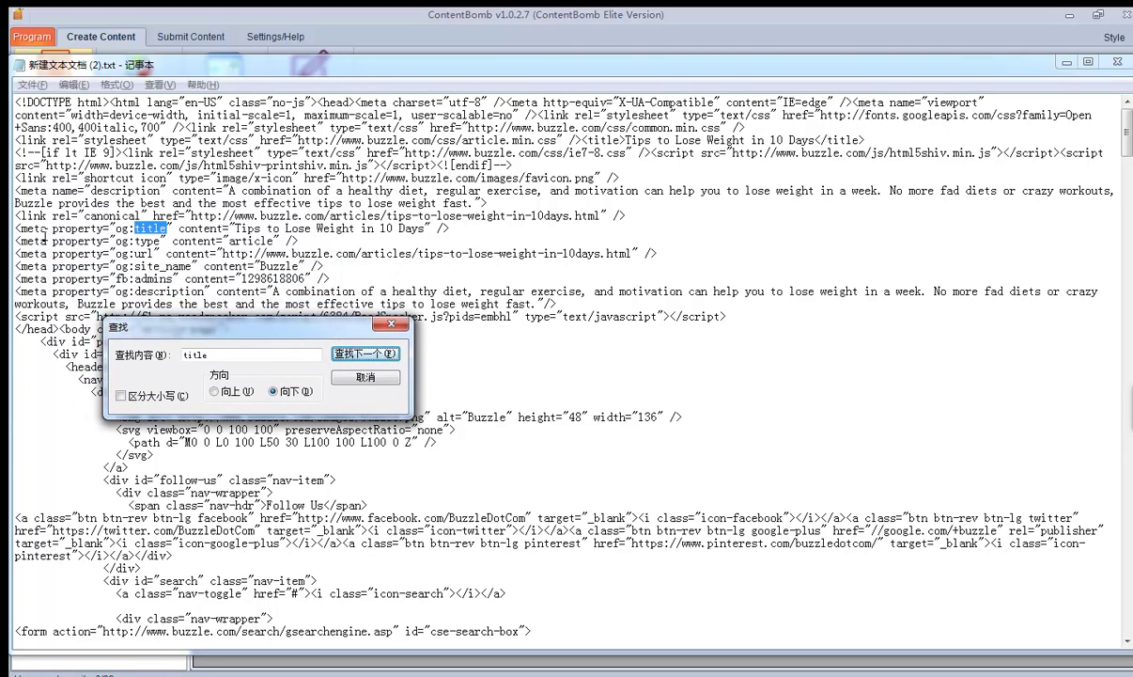
- Copy <meta property="og:title" content=" from the Notepad page source into the Start String
left_click_drag(15, 228, 234, 228)
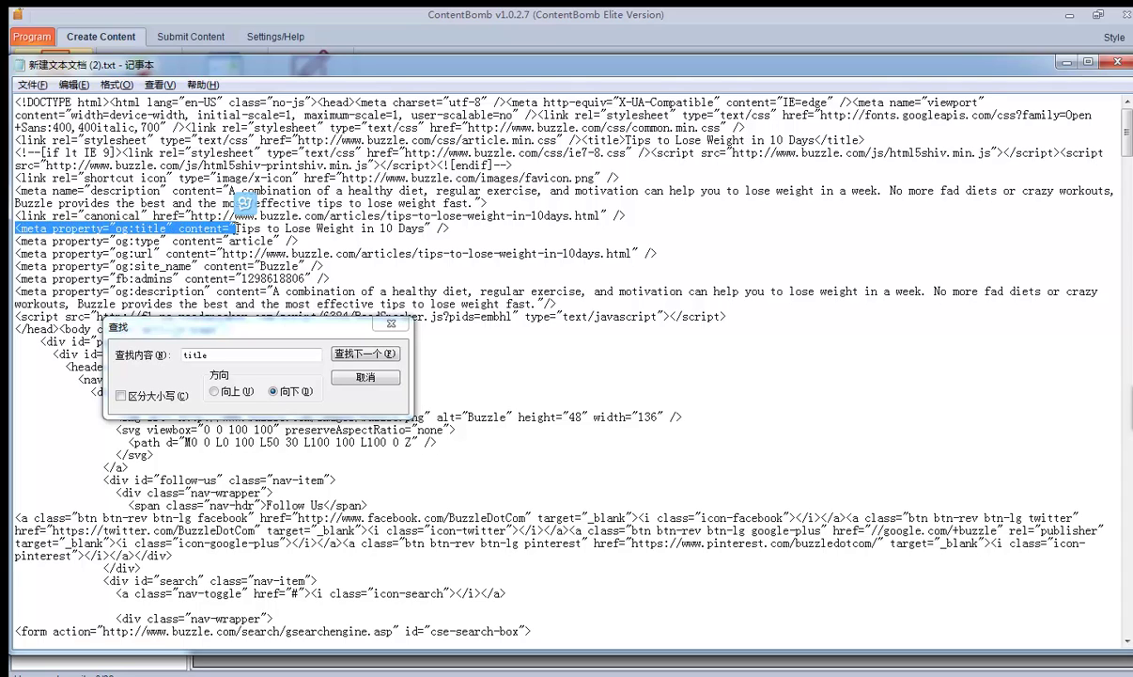
key("ctrl+c")
key("alt+Tab")
left_click(407, 306)
key("ctrl+v")
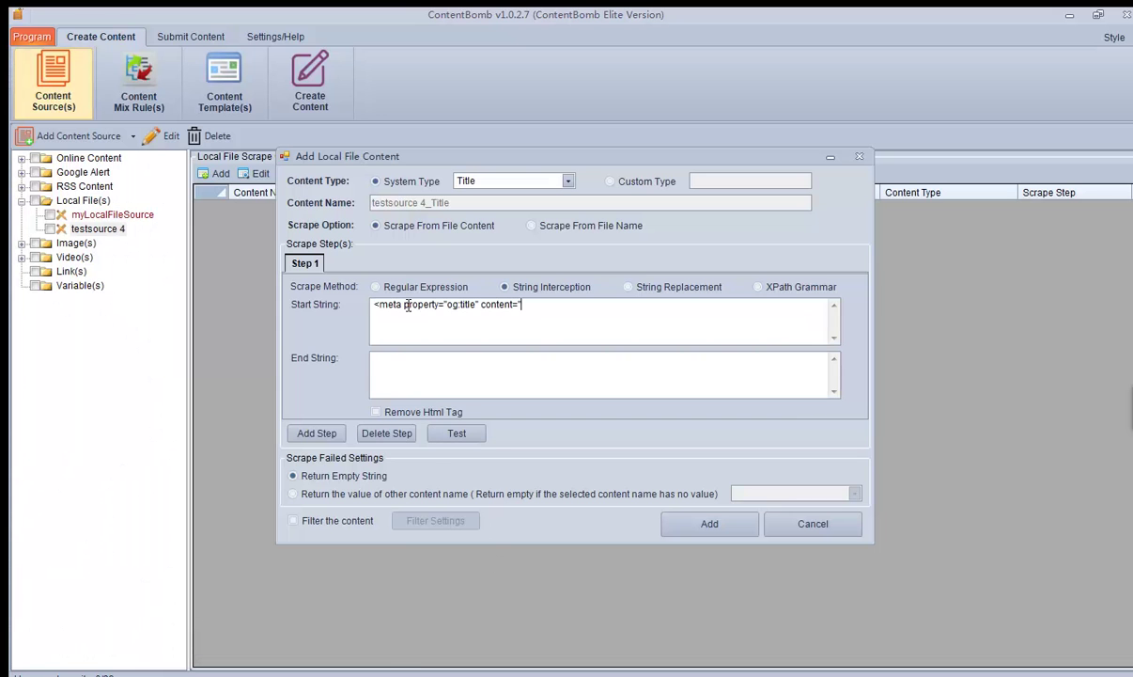
- Copy the closing " /> of the og:title line from the Notepad page source into the End String
left_click(378, 368)
key("alt+Tab")
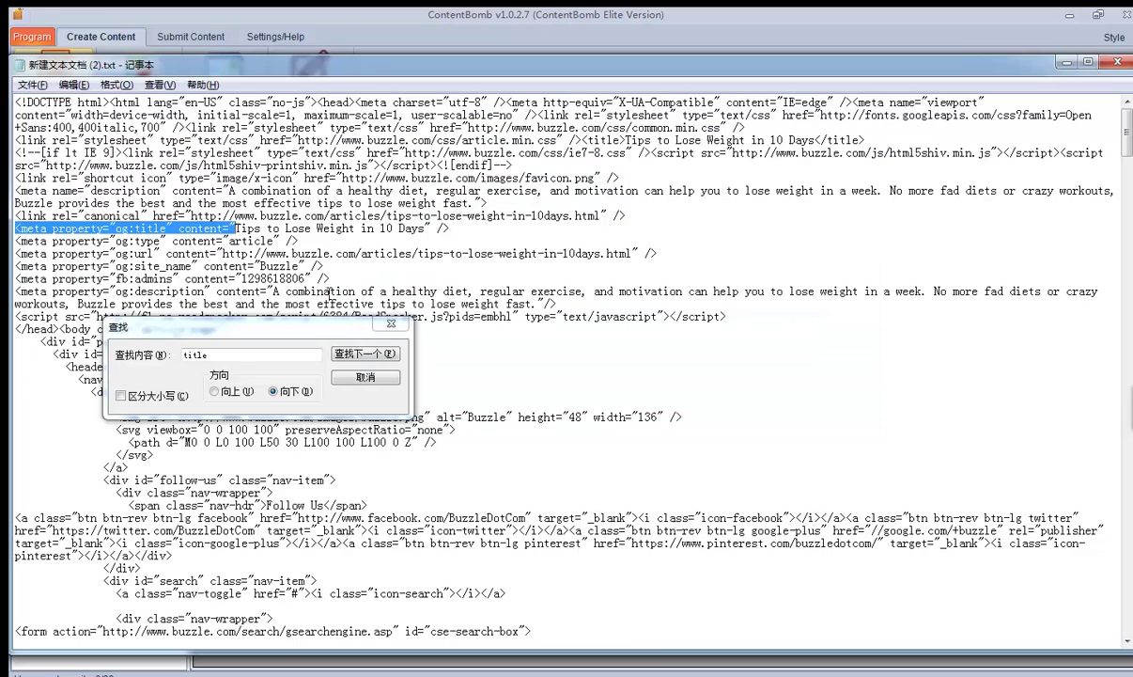
left_click_drag(425, 227, 467, 227)
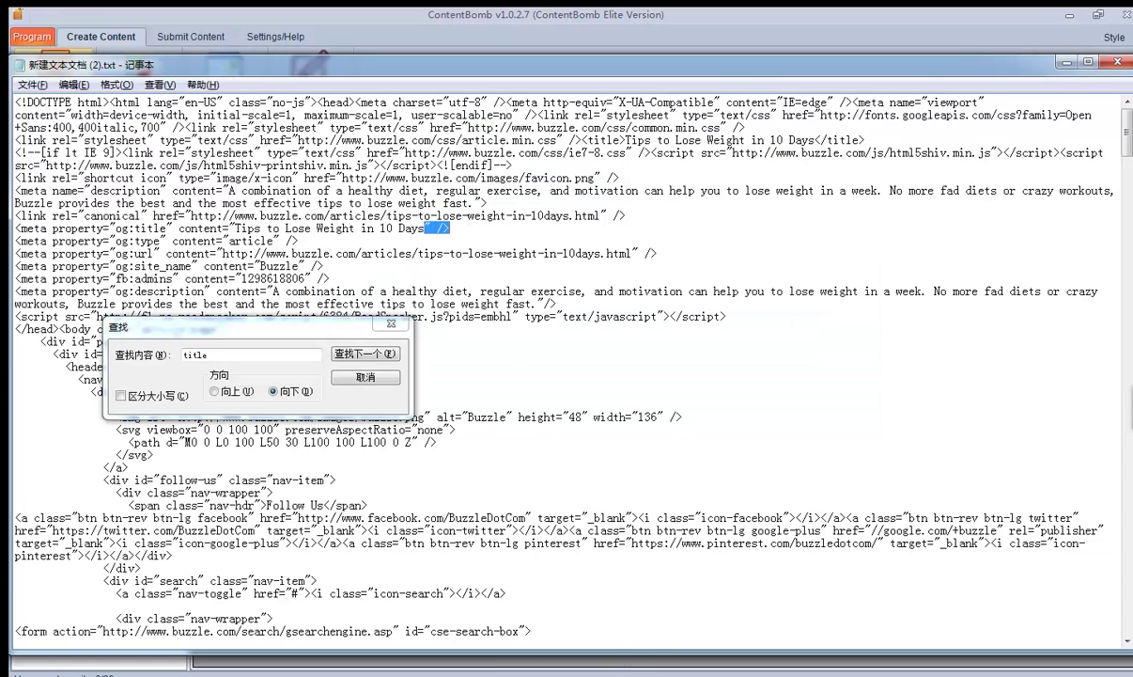
key("alt+Tab")
left_click(442, 368)
key("ctrl+v")
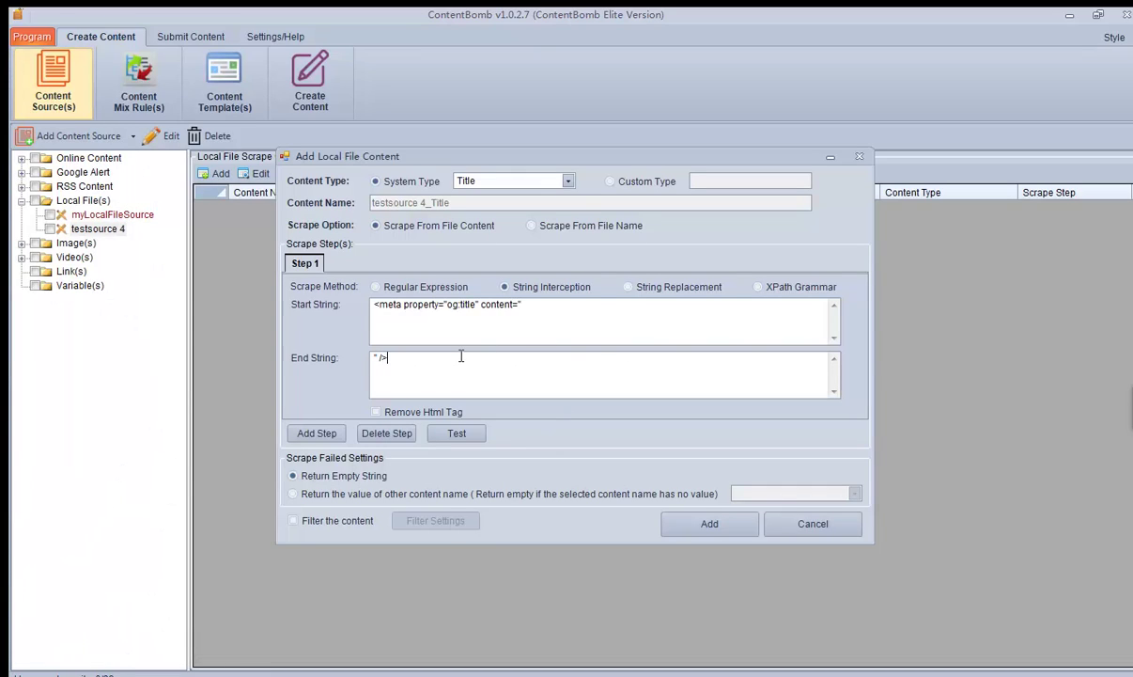
- Test the title scrape in All steps mode on the desktop file 新建文本文档 (2).txt and close the test
left_click(456, 432)
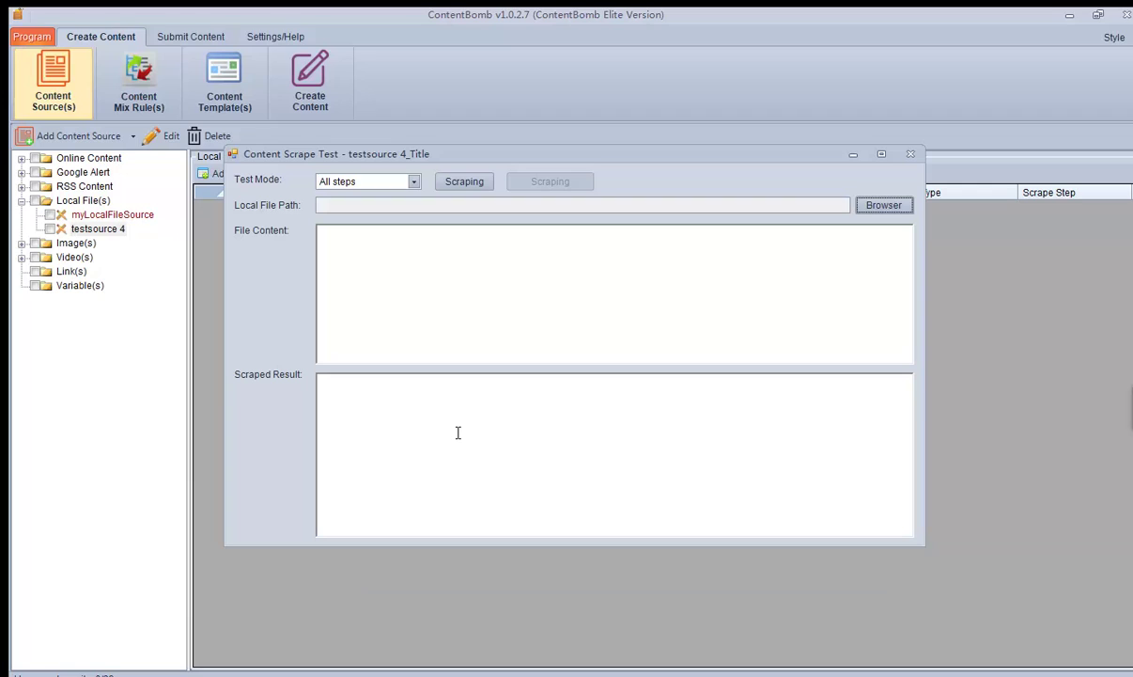
left_click(362, 183)
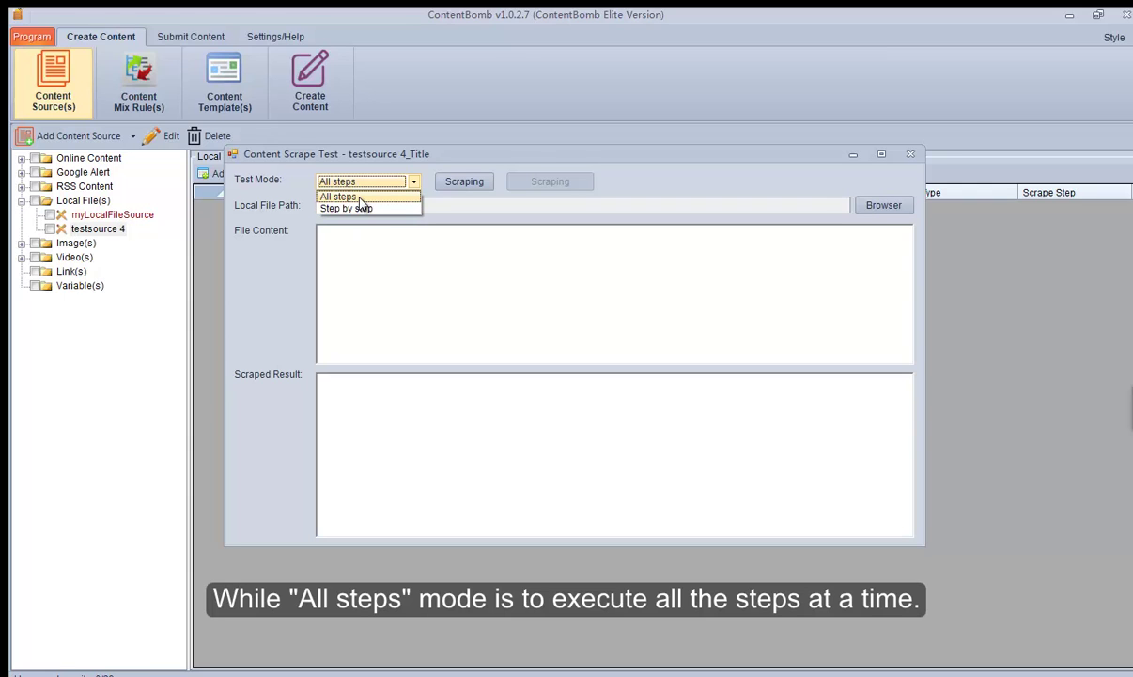
left_click(361, 200)
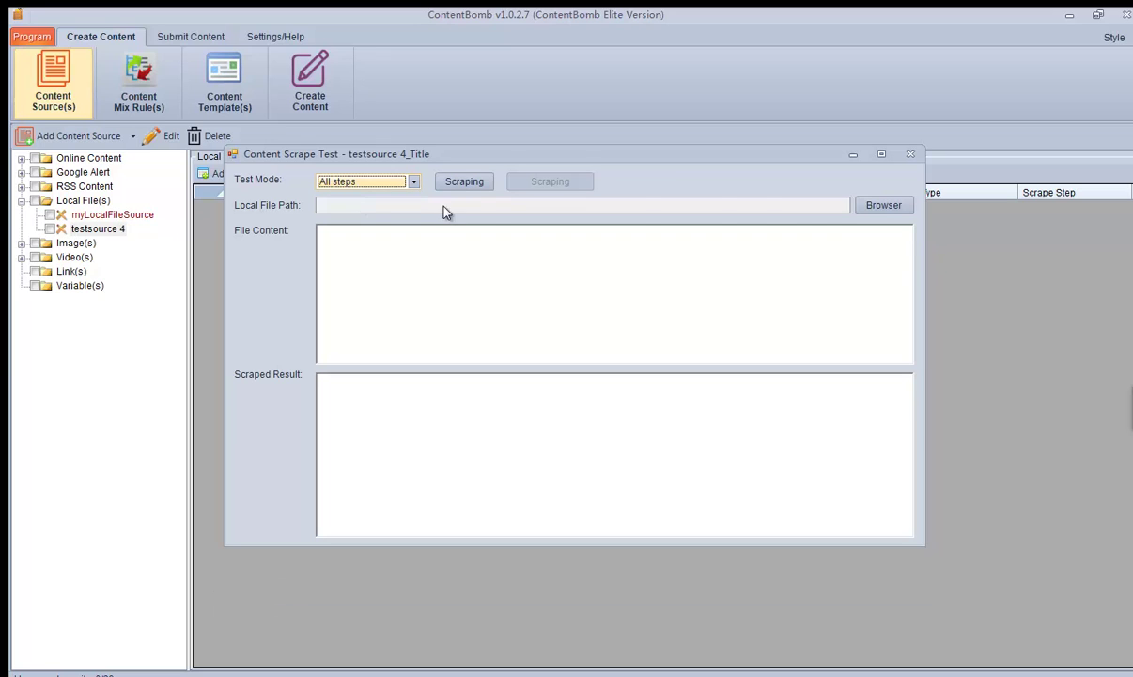
left_click(902, 207)
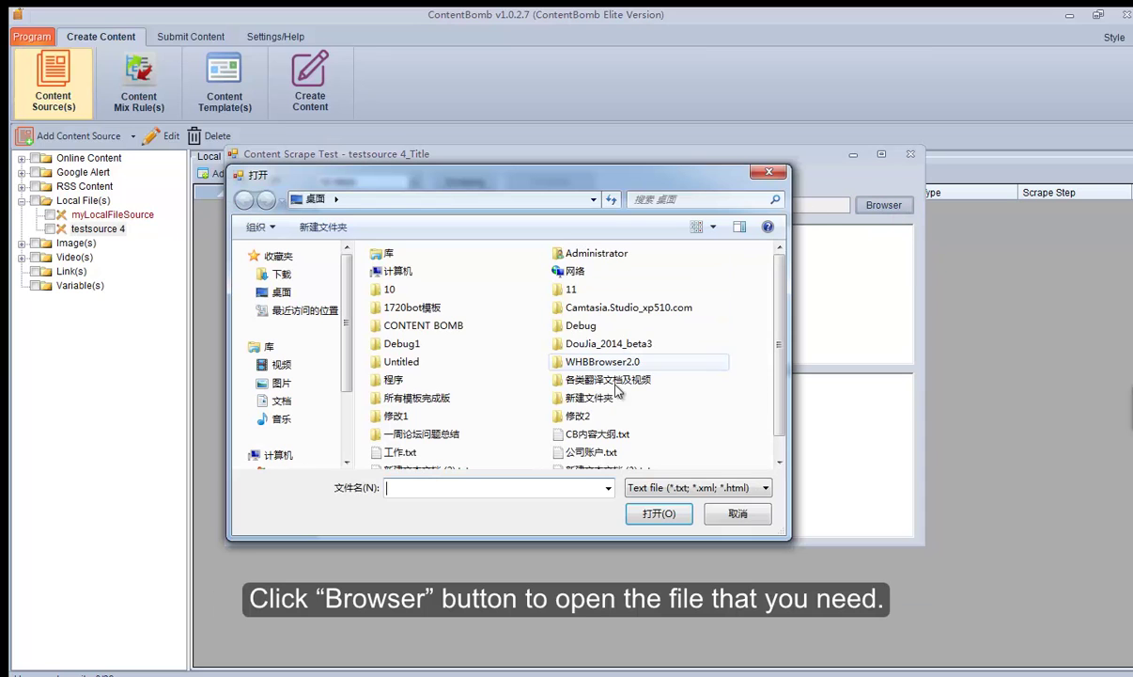
scroll(782, 306, "down", 1)
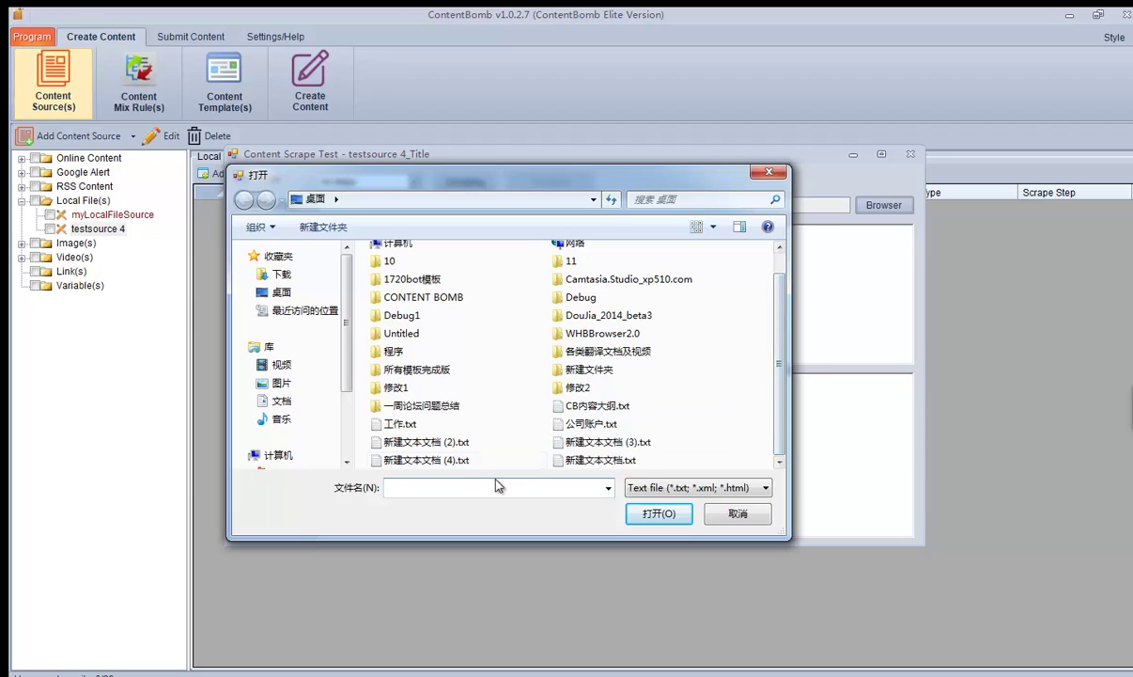
left_click(475, 442)
left_click(660, 513)
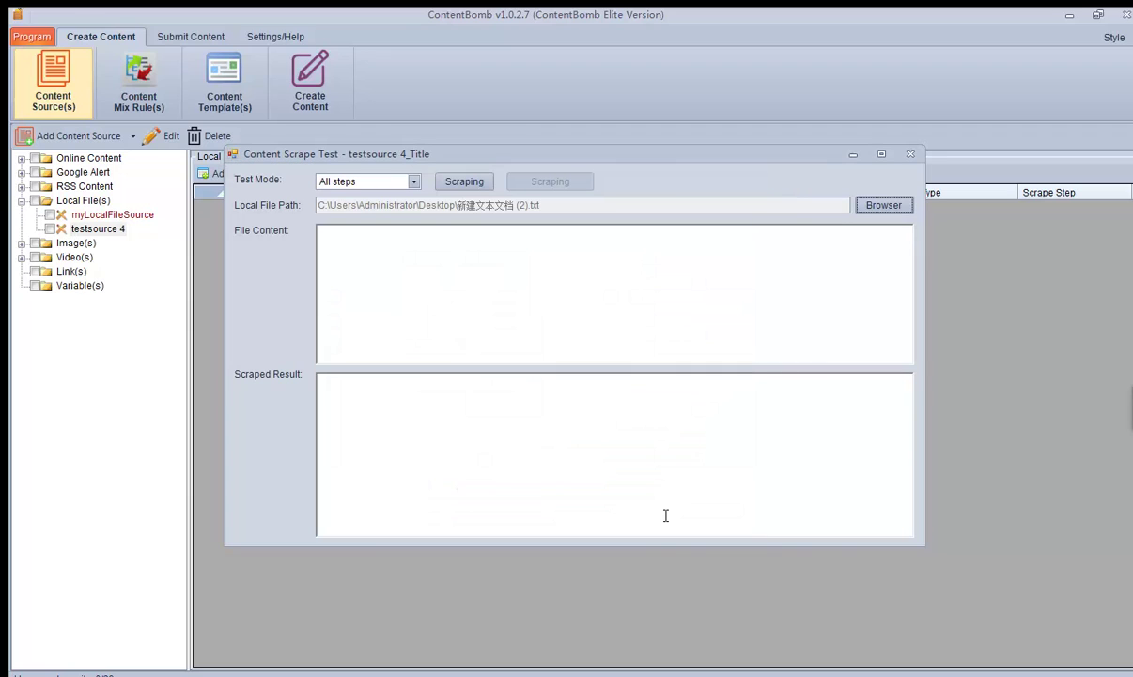
left_click(461, 185)
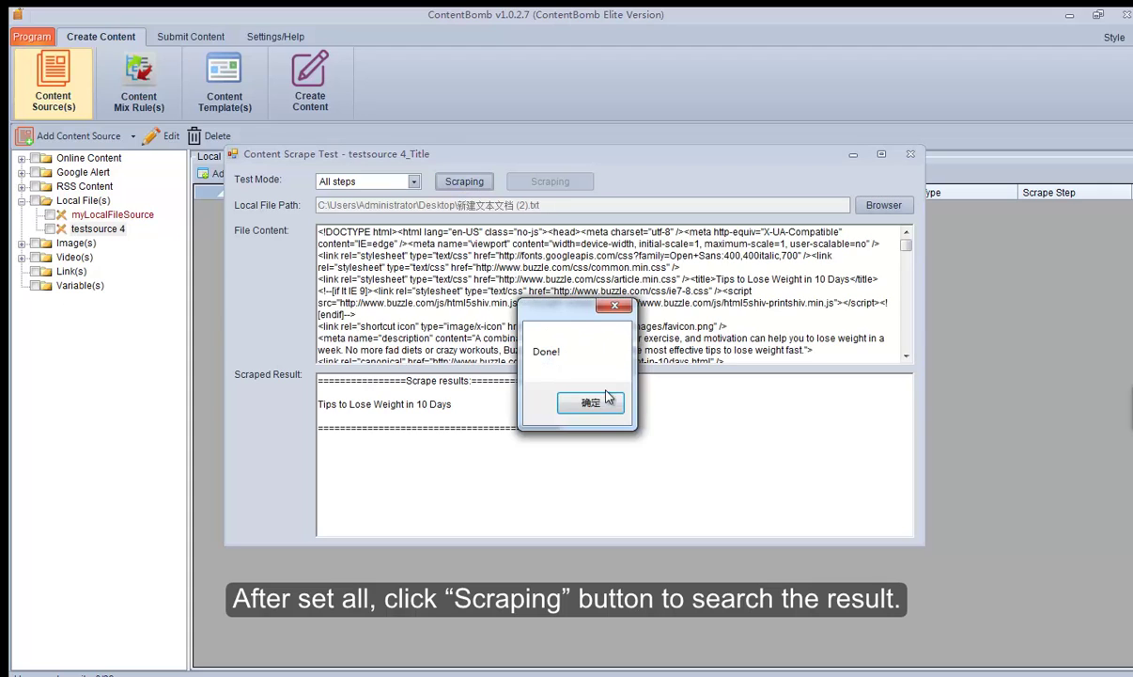
left_click(564, 392)
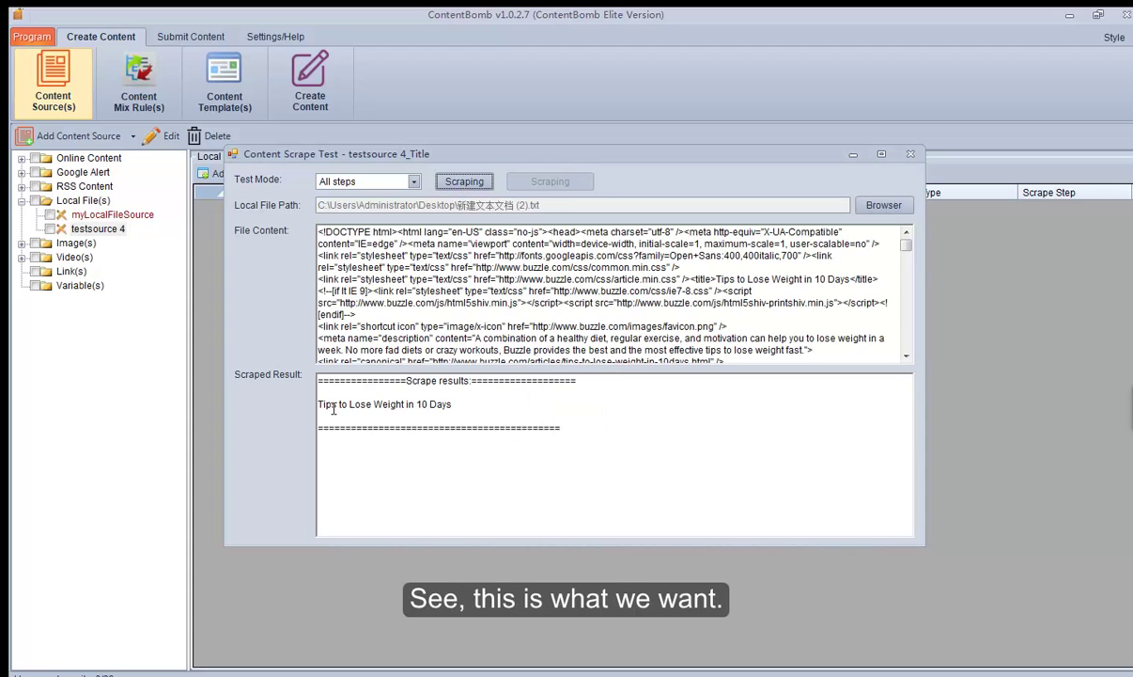
left_click(488, 412)
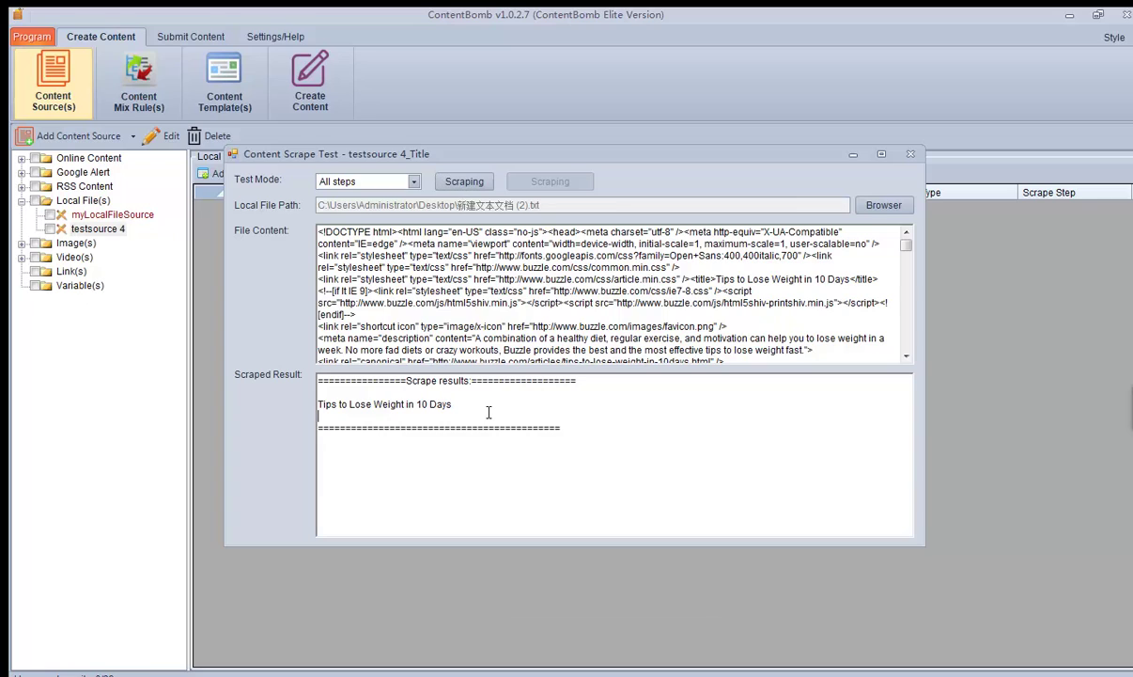
left_click(910, 154)
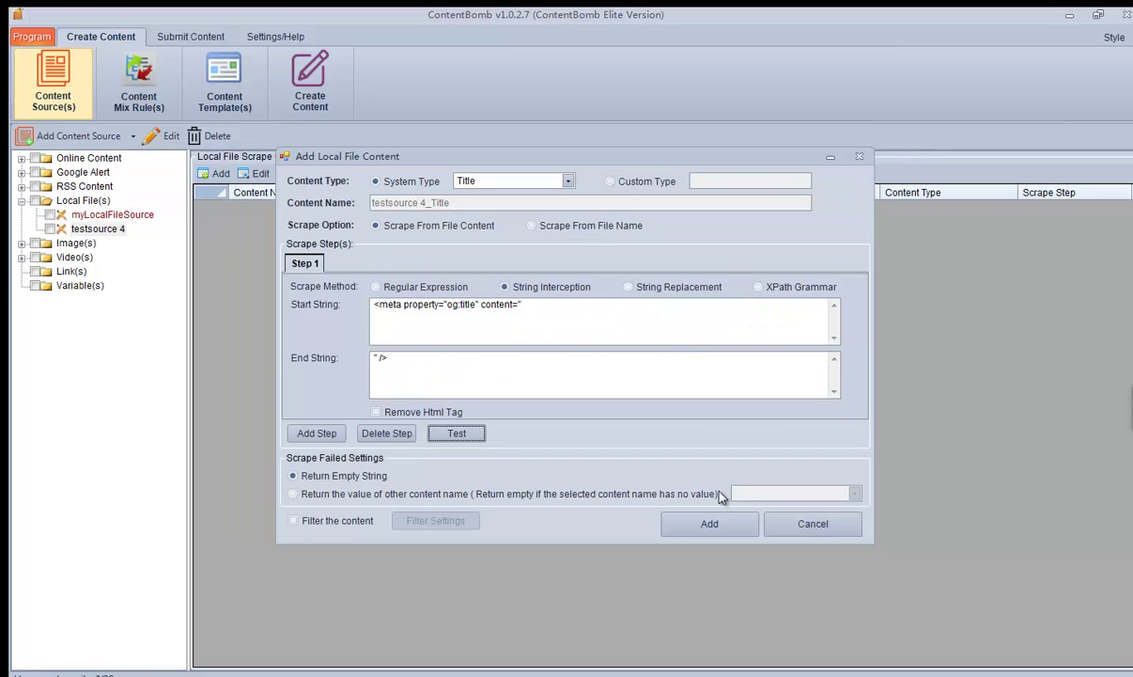
- Add the title content to testsource 4 and open the scrape test for the source
left_click(708, 525)
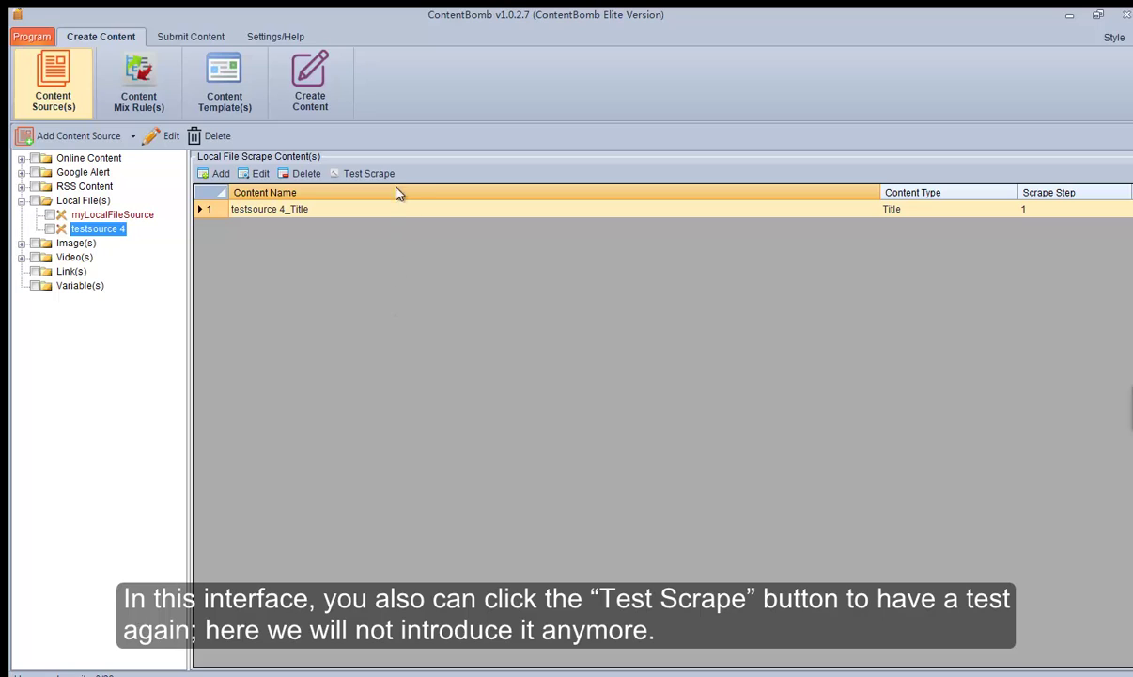
left_click(369, 174)
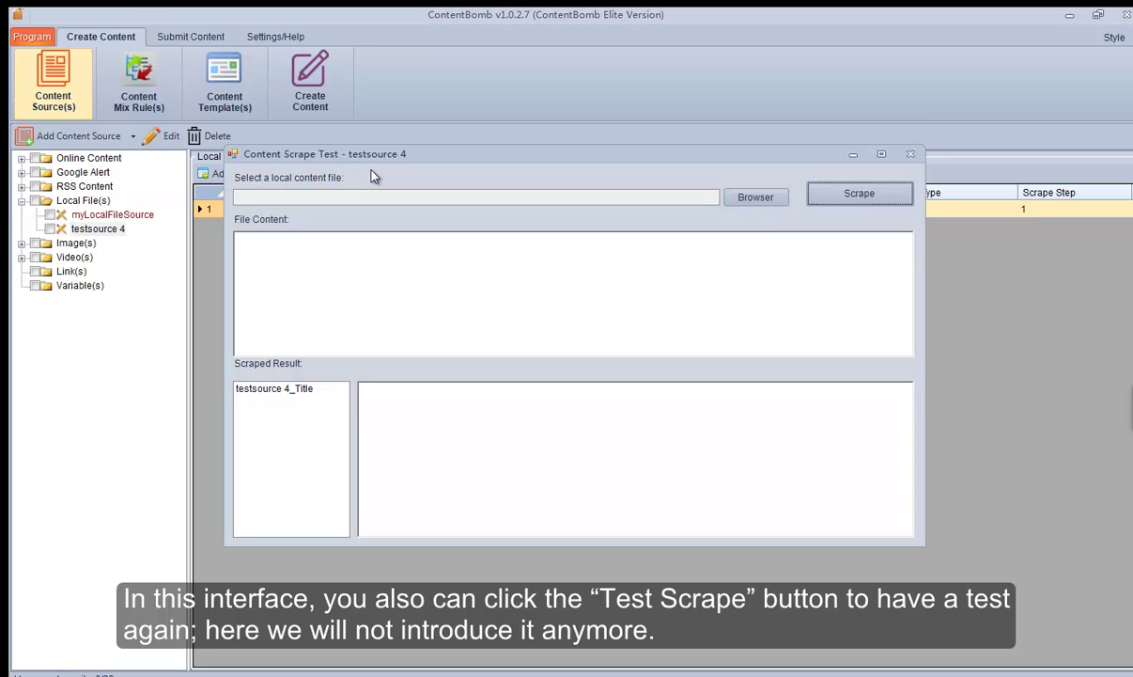
- Close the testsource 4 scrape test and collapse the Local File(s) group in the source tree
left_click(910, 155)
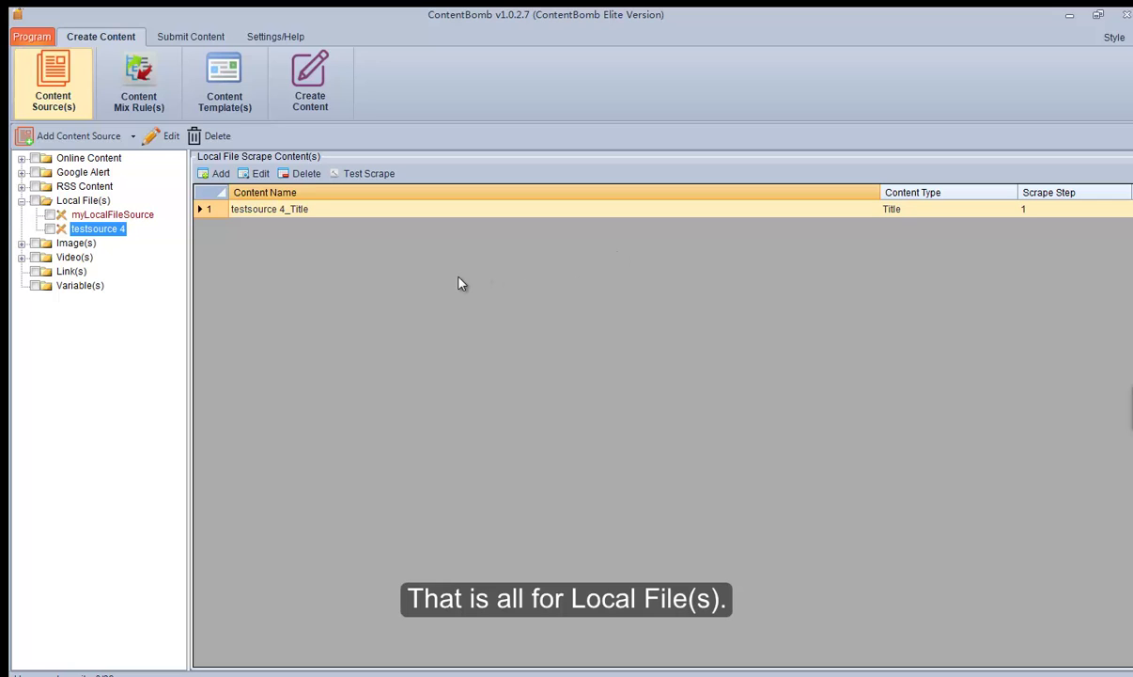
left_click(22, 201)
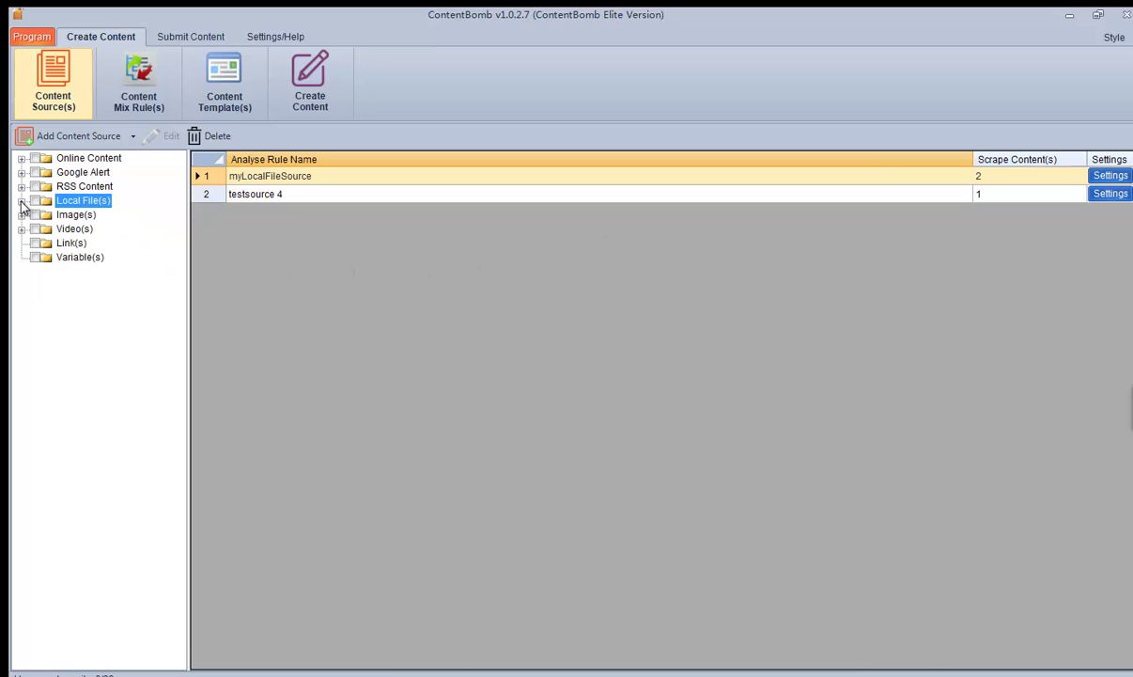
left_click(73, 215)
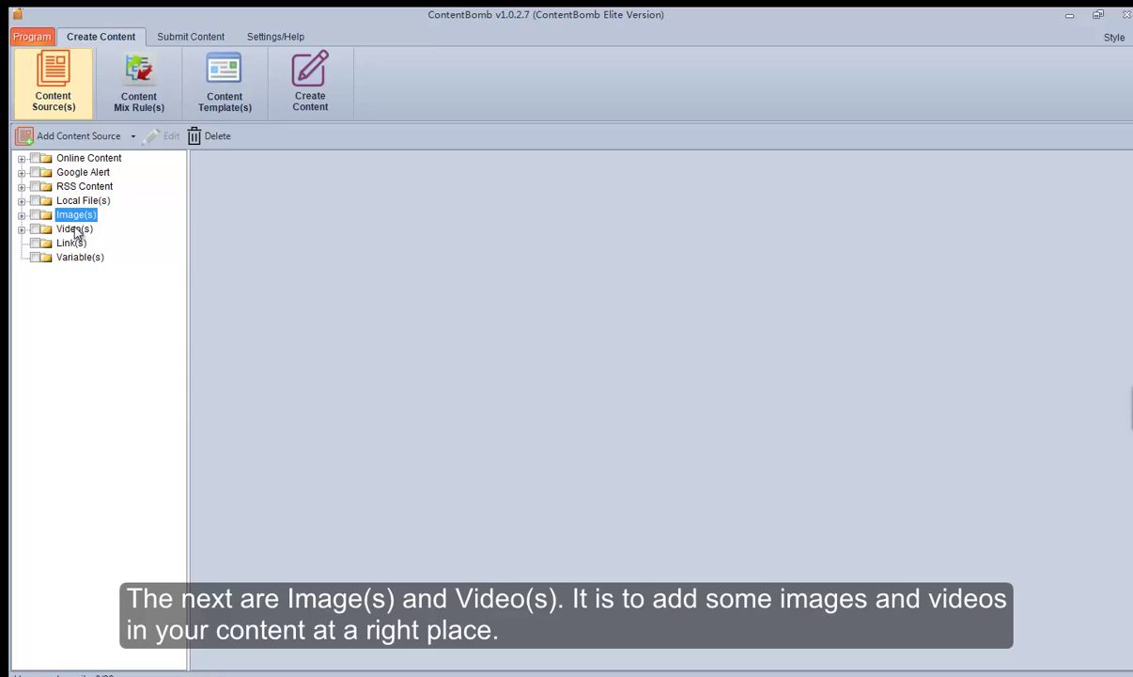
left_click(75, 230)
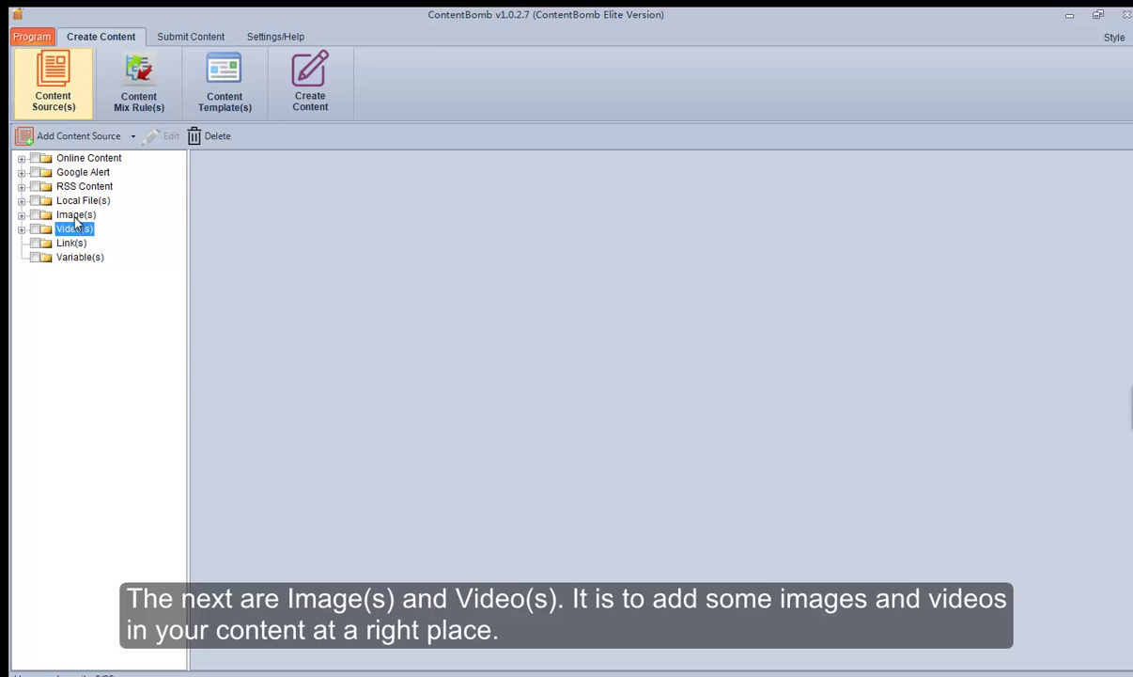
left_click(75, 217)
left_click(74, 229)
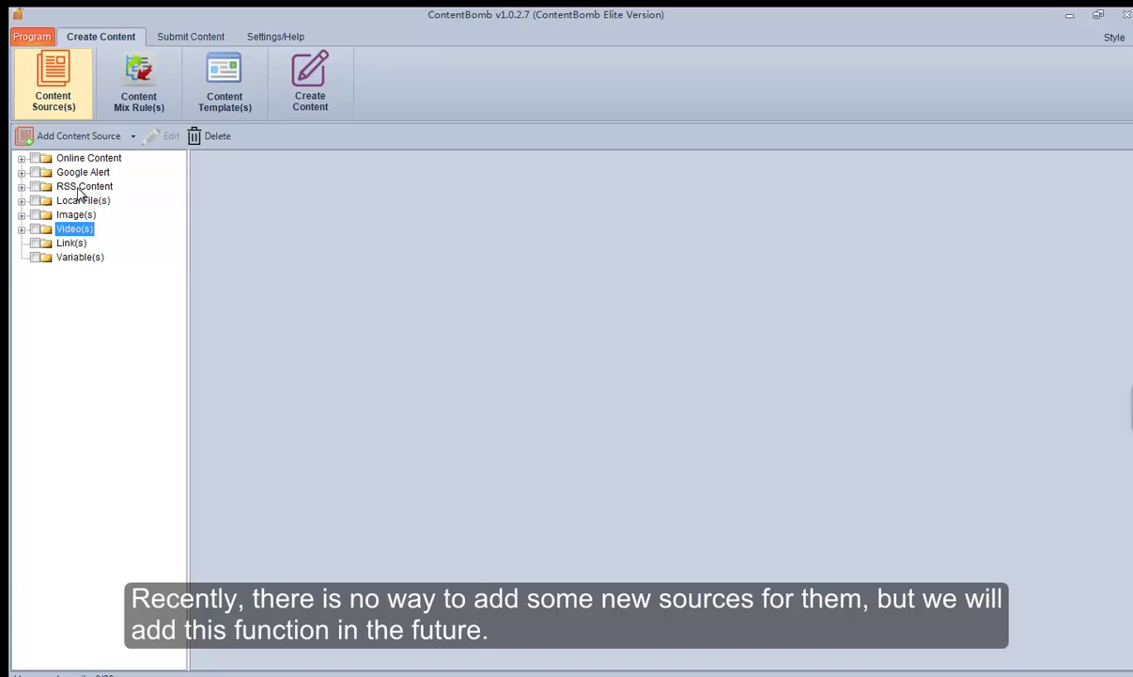
left_click(93, 136)
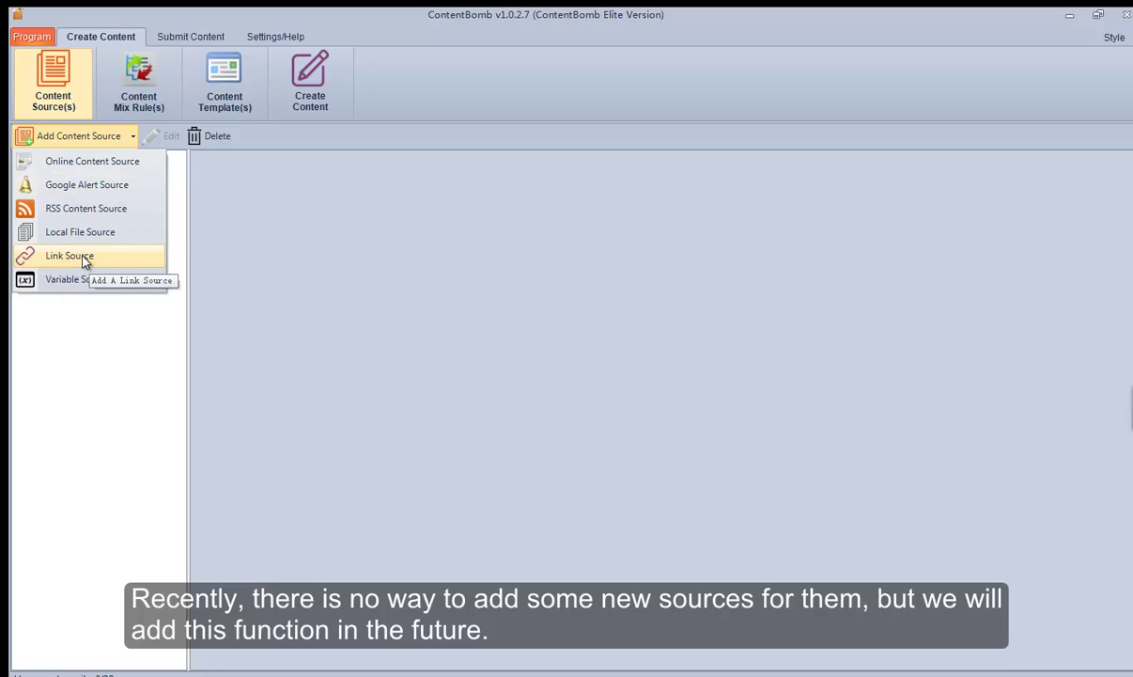
left_click(182, 205)
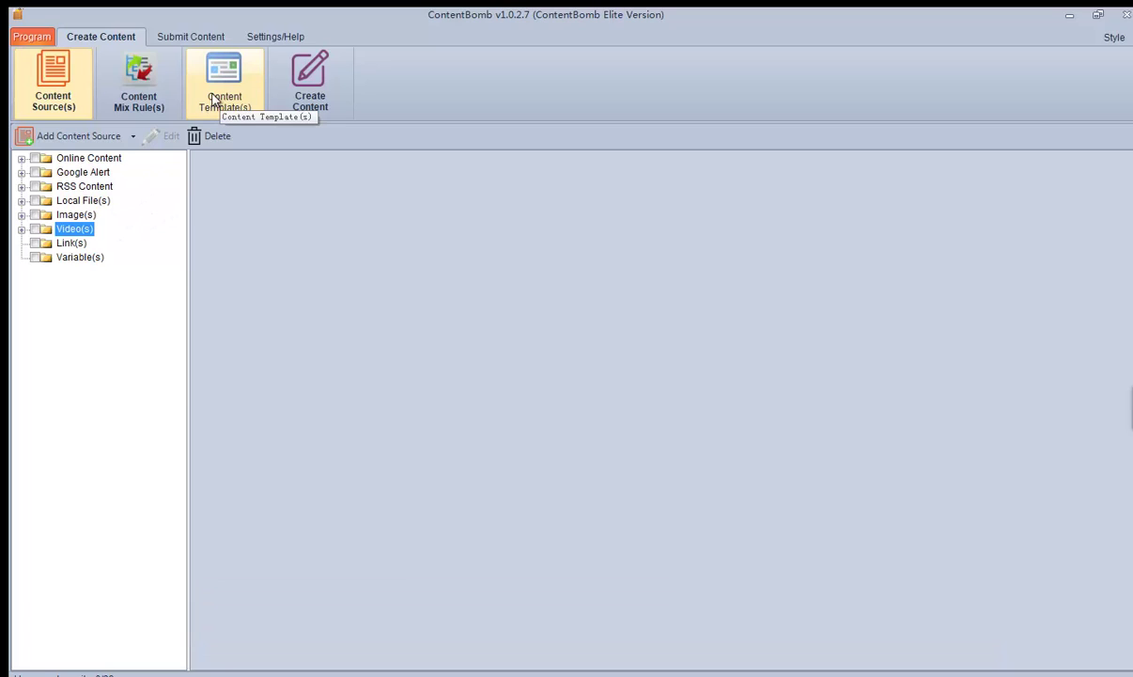
- Add a new link source named testsource 5 and save it
left_click(63, 243)
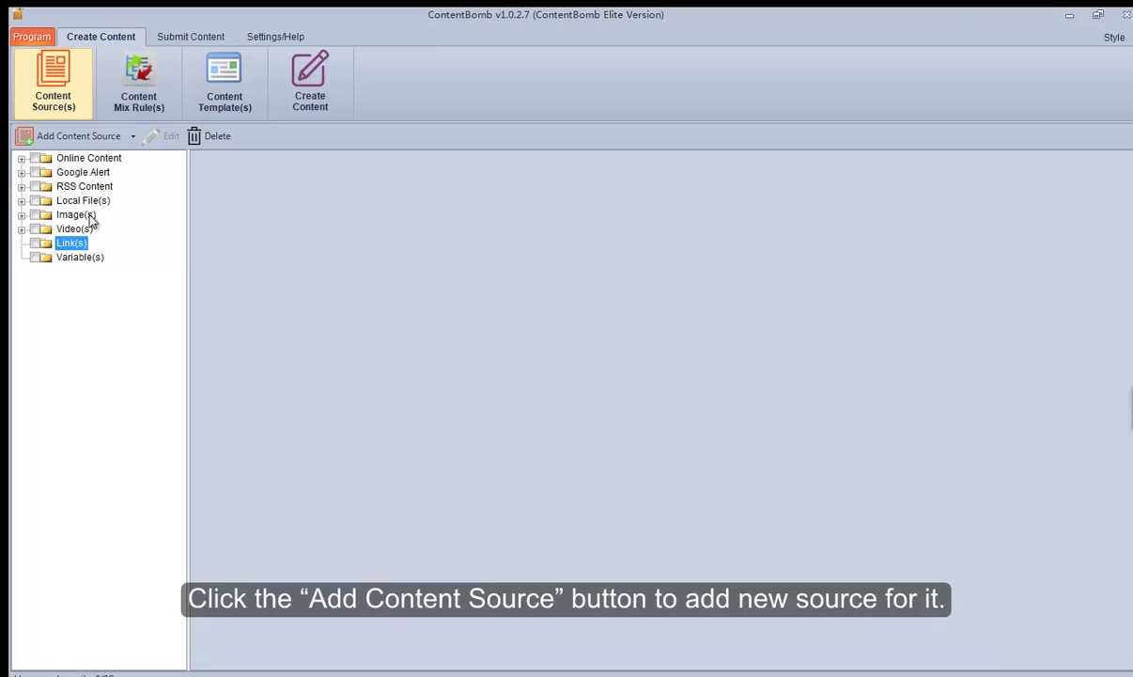
left_click(106, 139)
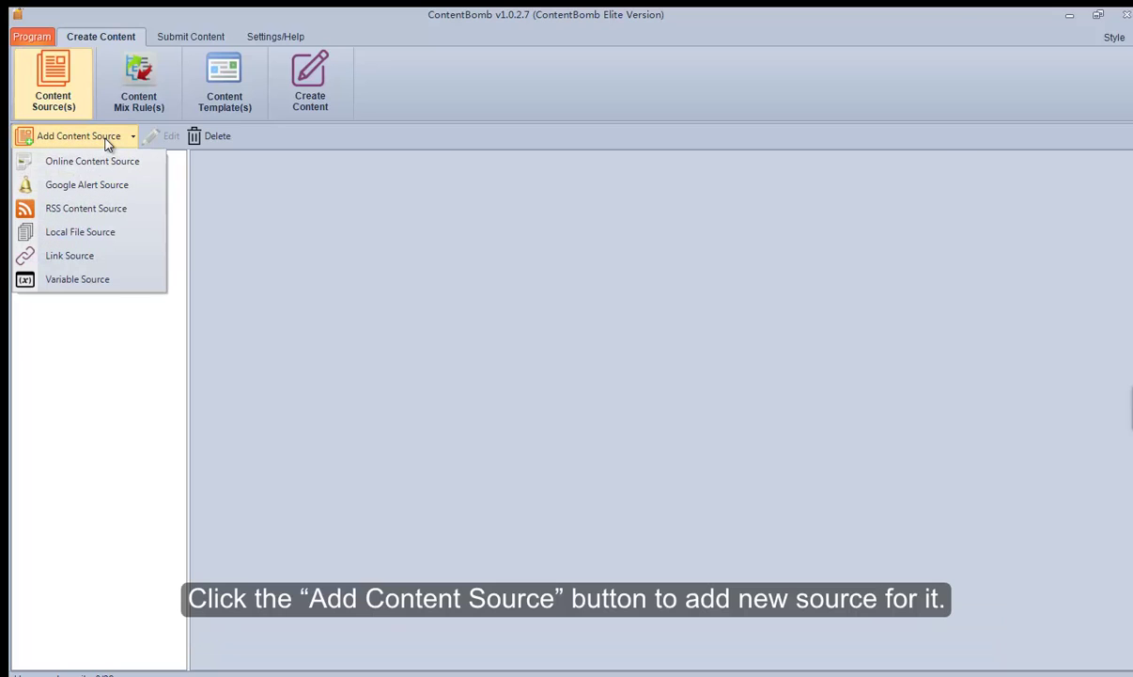
left_click(75, 254)
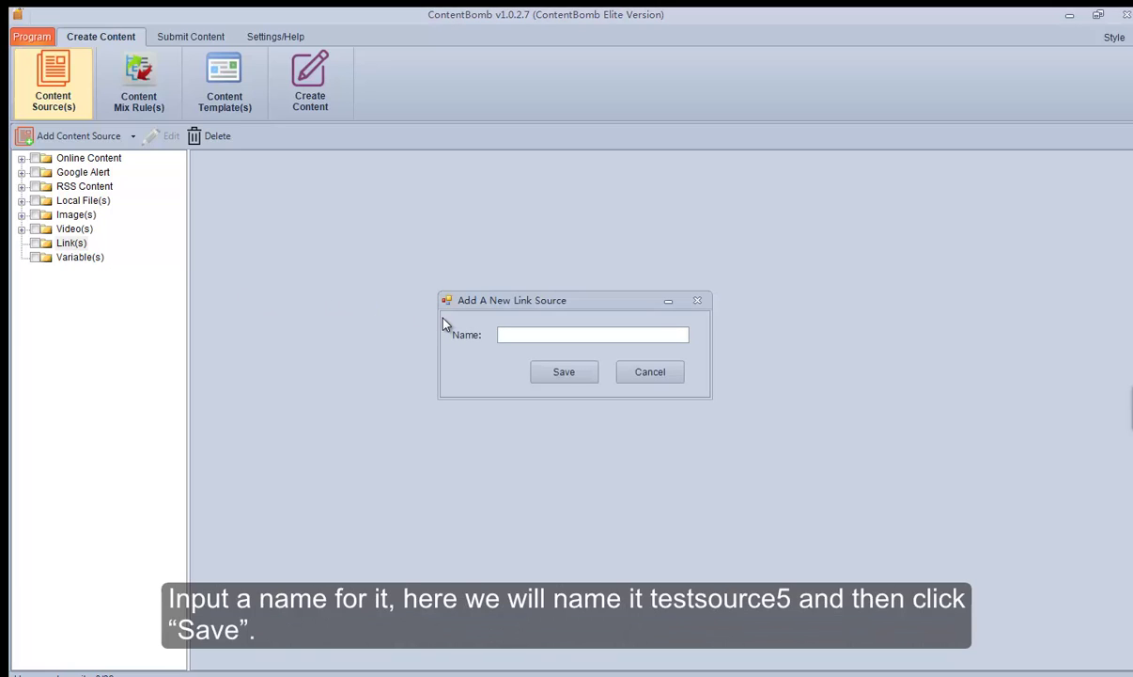
left_click(502, 335)
type("testsourc")
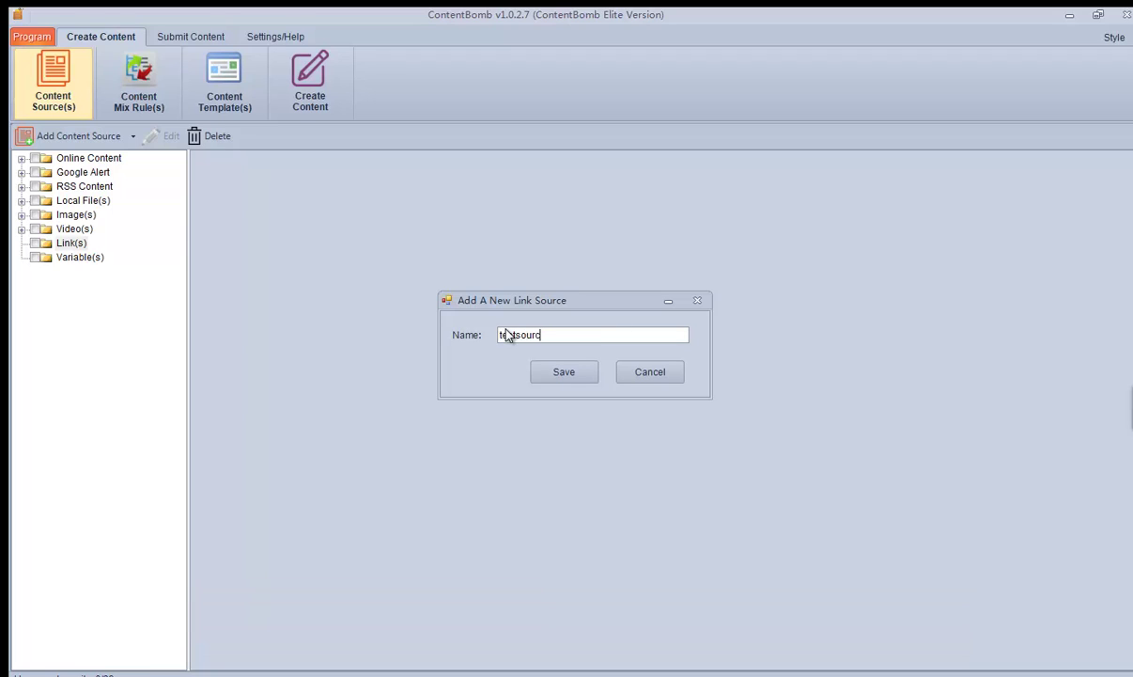
type("e 5")
left_click(556, 374)
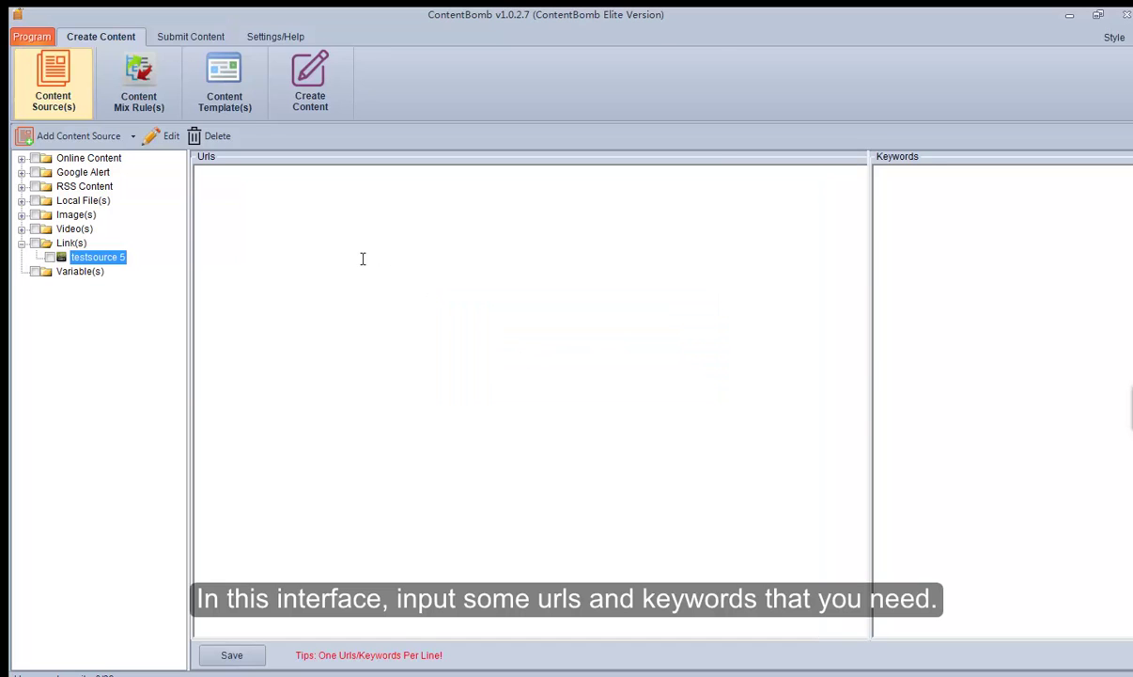
- Copy ehow.com from the Top 50 Article Directories page in the browser into the Urls of testsource 5, ending with a new line
left_click(304, 199)
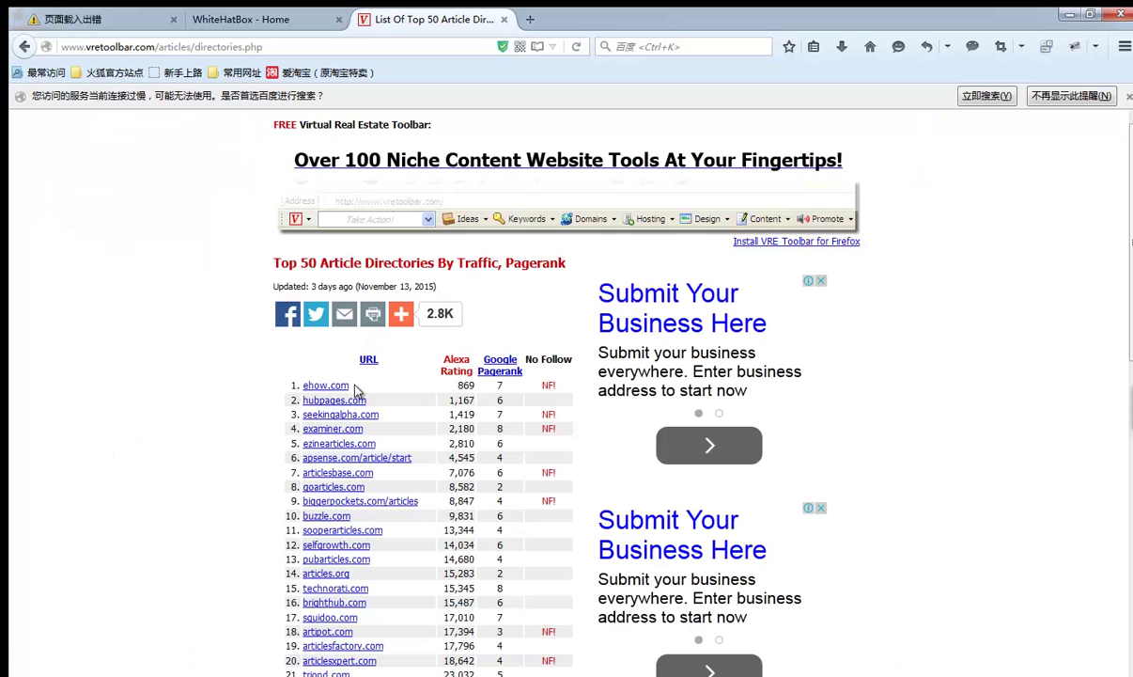
left_click_drag(356, 391, 313, 386)
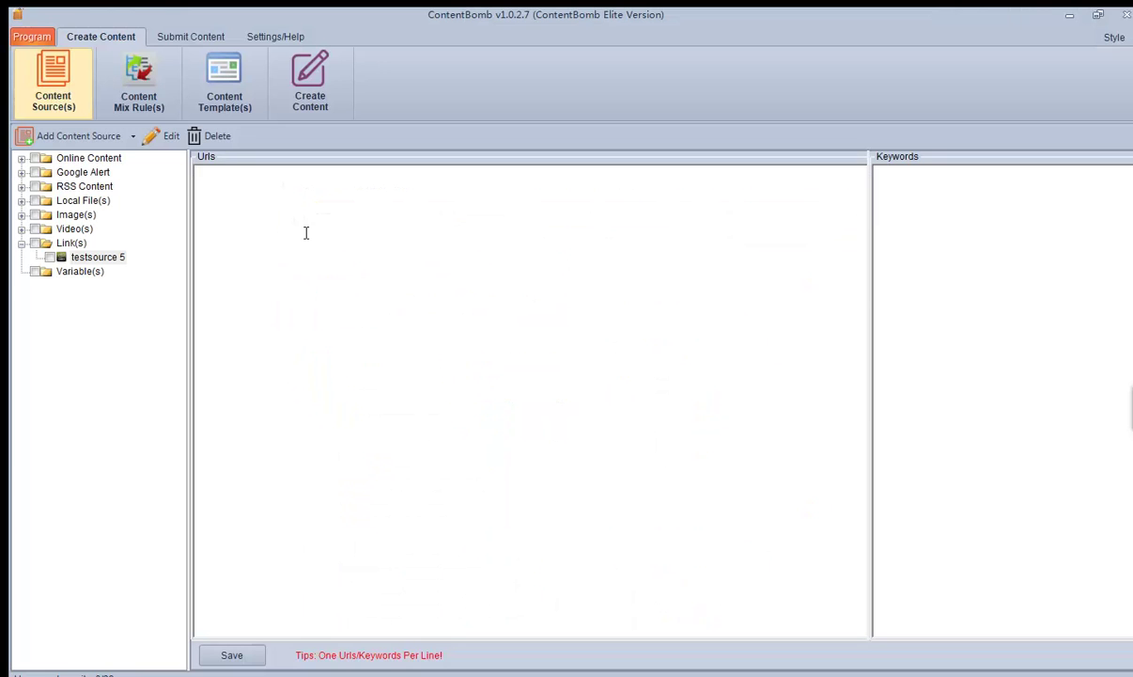
type("ehow.com")
left_click(232, 172)
key("BackSpace")
left_click(262, 170)
key("Return")
- Copy hubpages.com from the article directories page in the browser onto the second line of the testsource 5 Urls
key("alt+Tab")
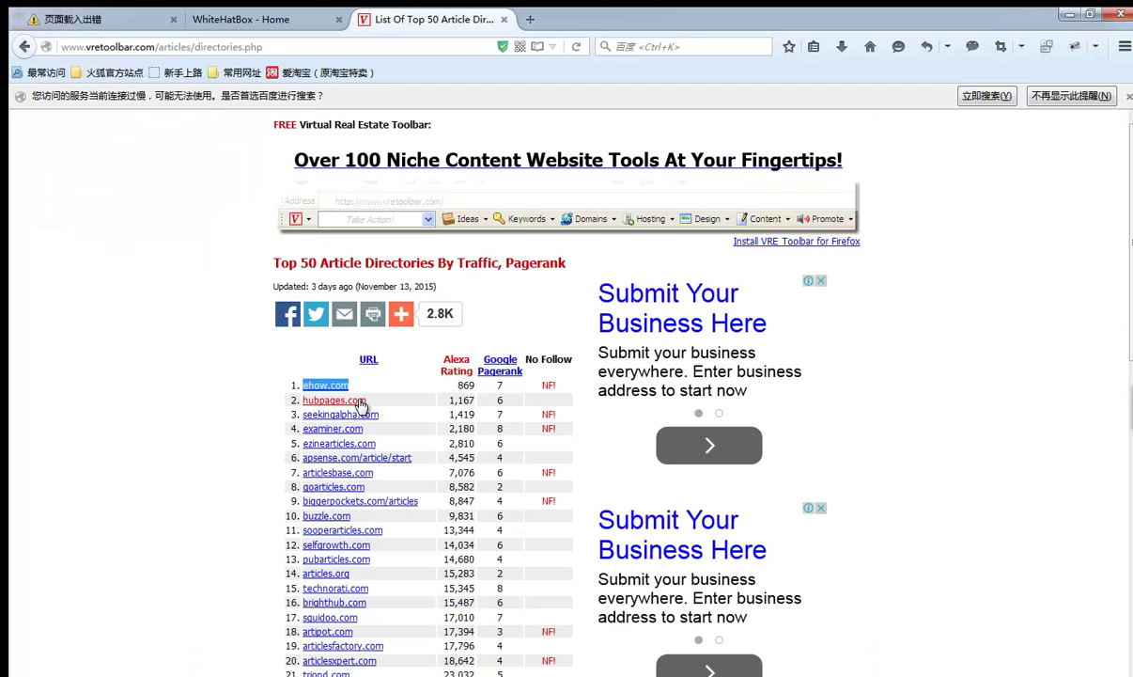
left_click_drag(367, 402, 302, 401)
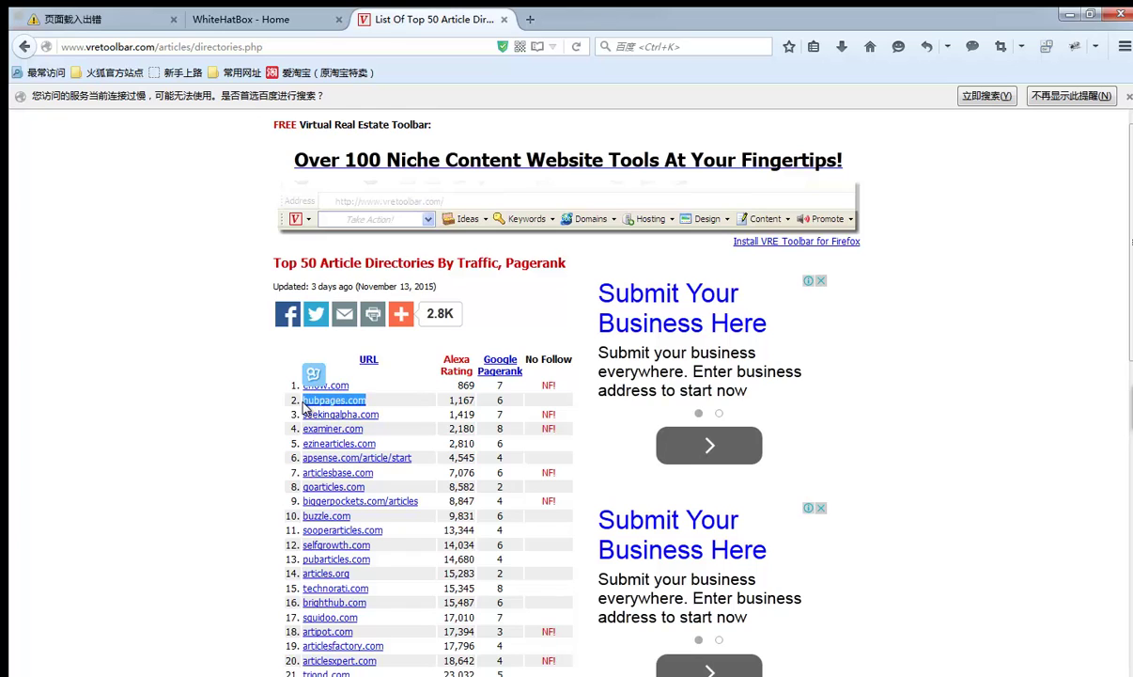
key("ctrl+c")
key("alt+Tab")
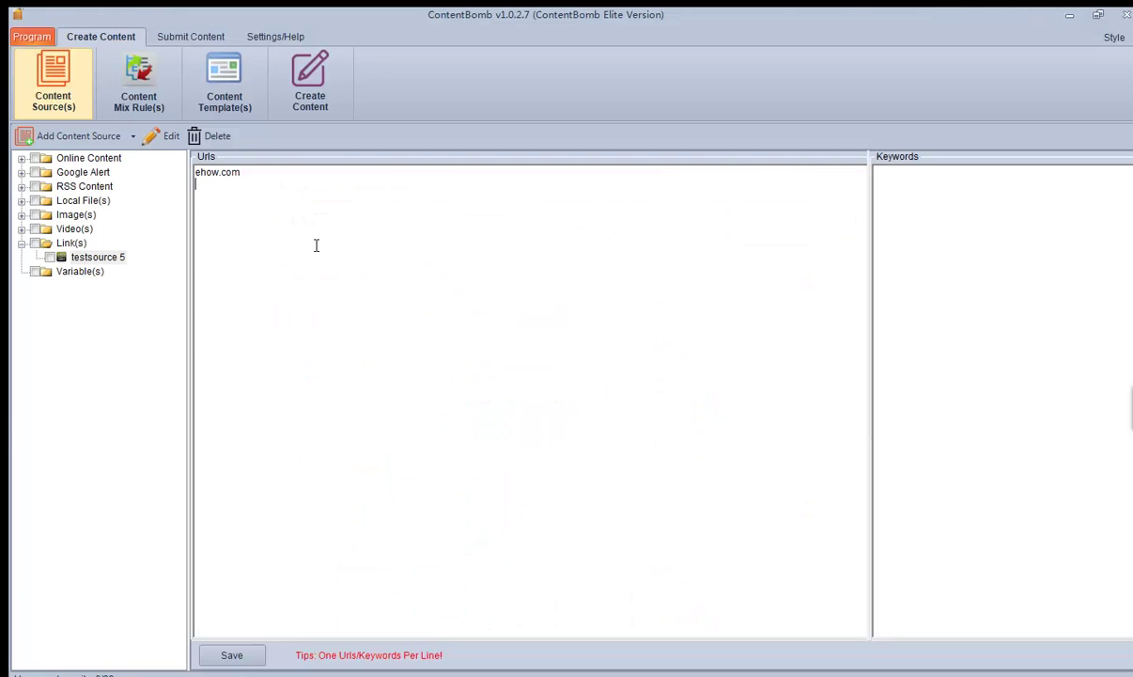
key("ctrl+v")
- Copy seekingalpha.com from the article directories page in the browser onto the third line of the testsource 5 Urls
key("alt+Tab")
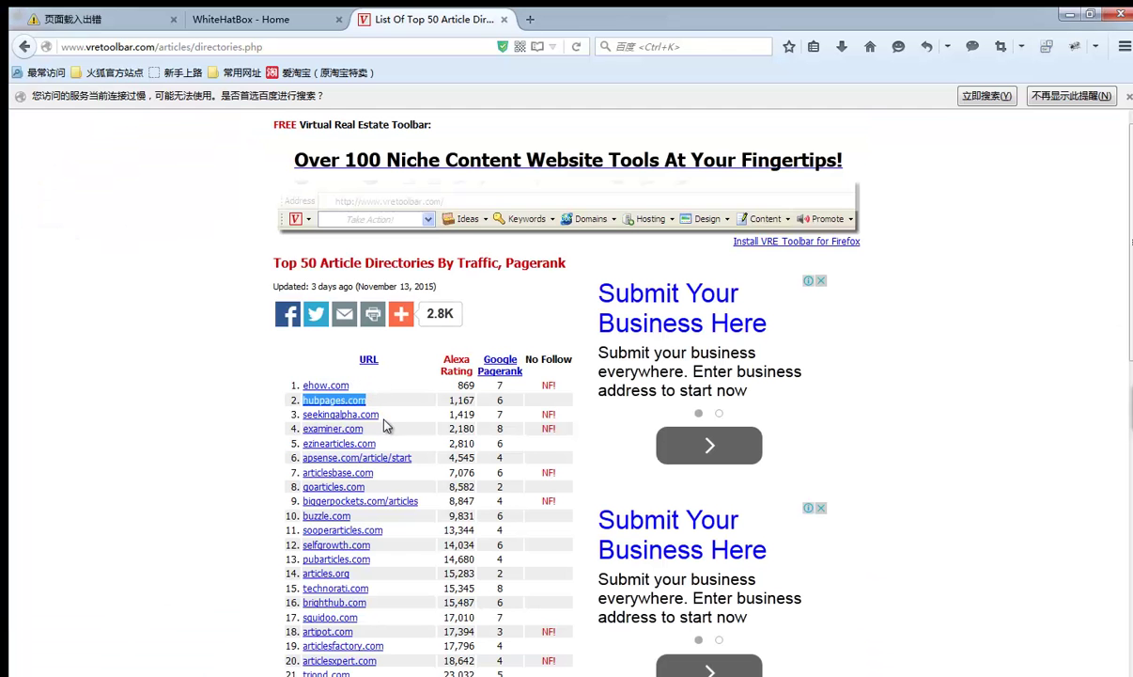
left_click_drag(378, 414, 309, 421)
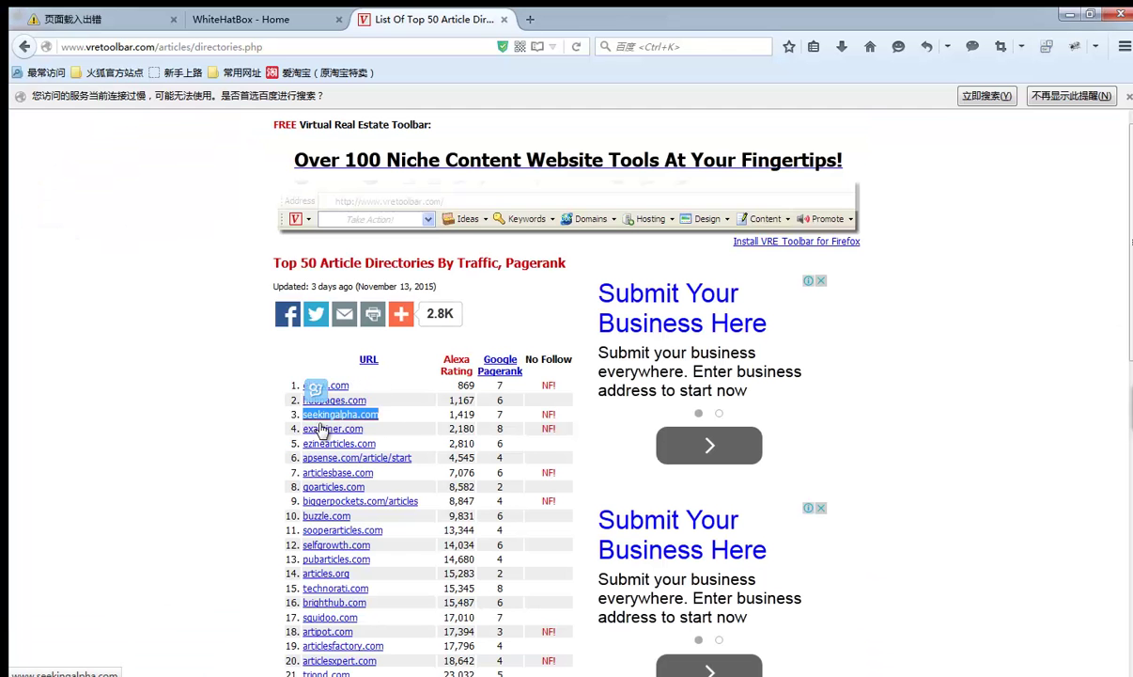
key("alt+Tab")
key("ctrl+v")
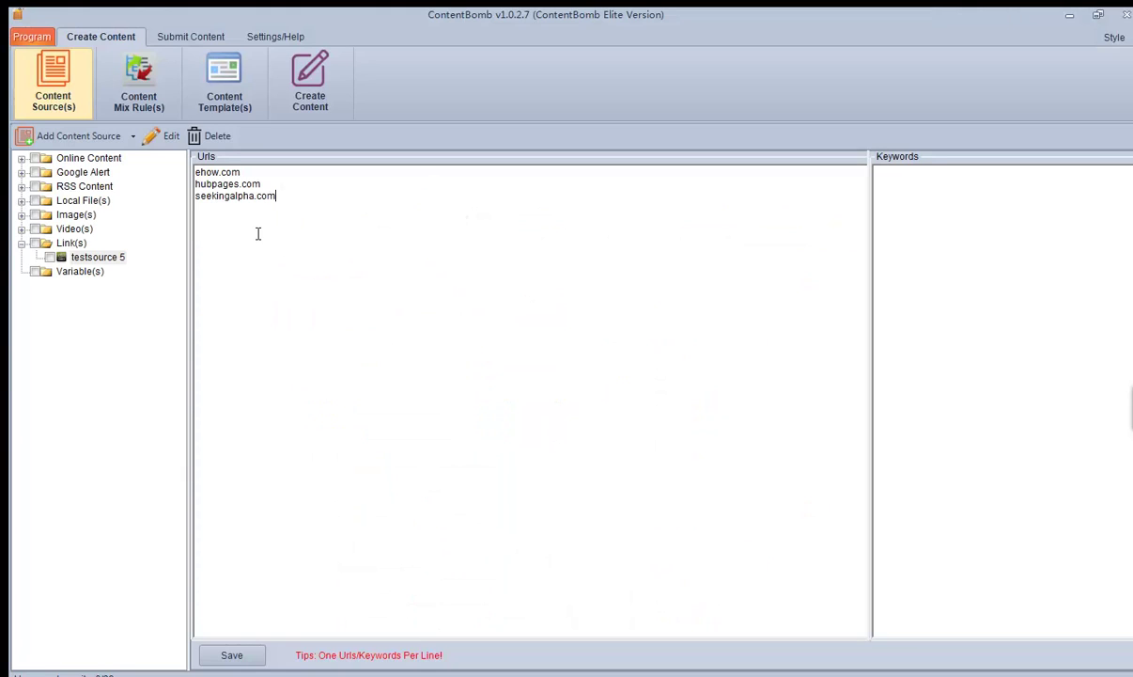
- Enter the keywords lose weight, computer and sport for testsource 5, one per line
left_click(886, 191)
type("lsoe")
key("BackSpace")
key("BackSpace")
key("BackSpace")
key("BackSpace")
type("lose wieight")
key("Return")
type("comp")
type("uter")
type("sport")
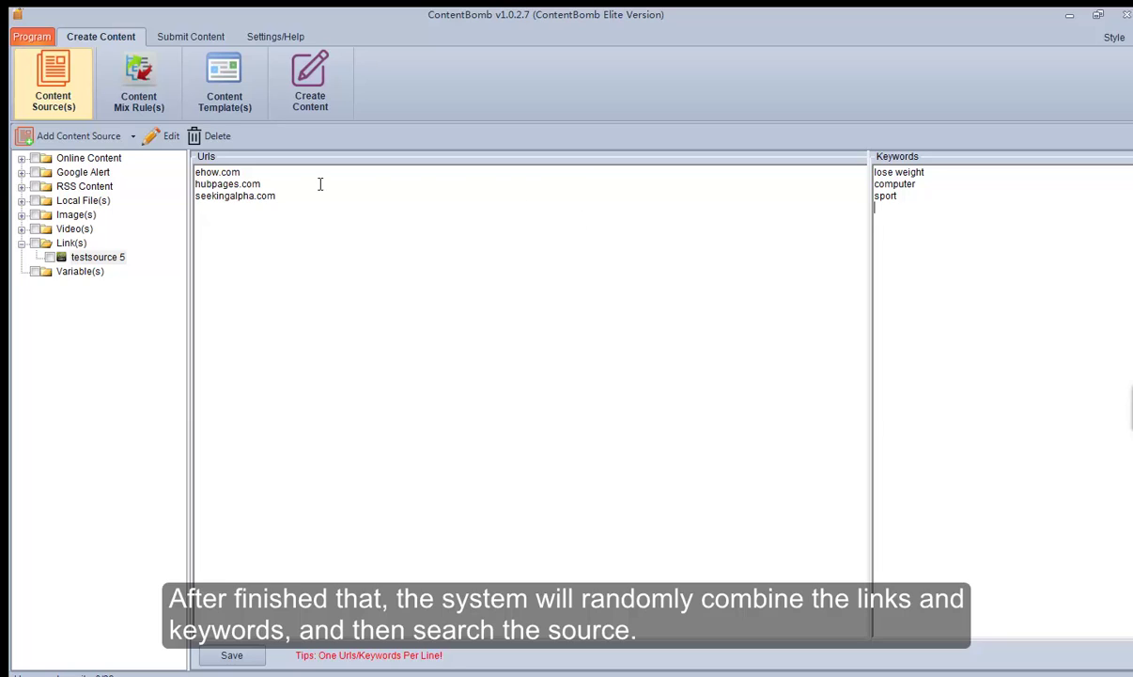
double_click(231, 172)
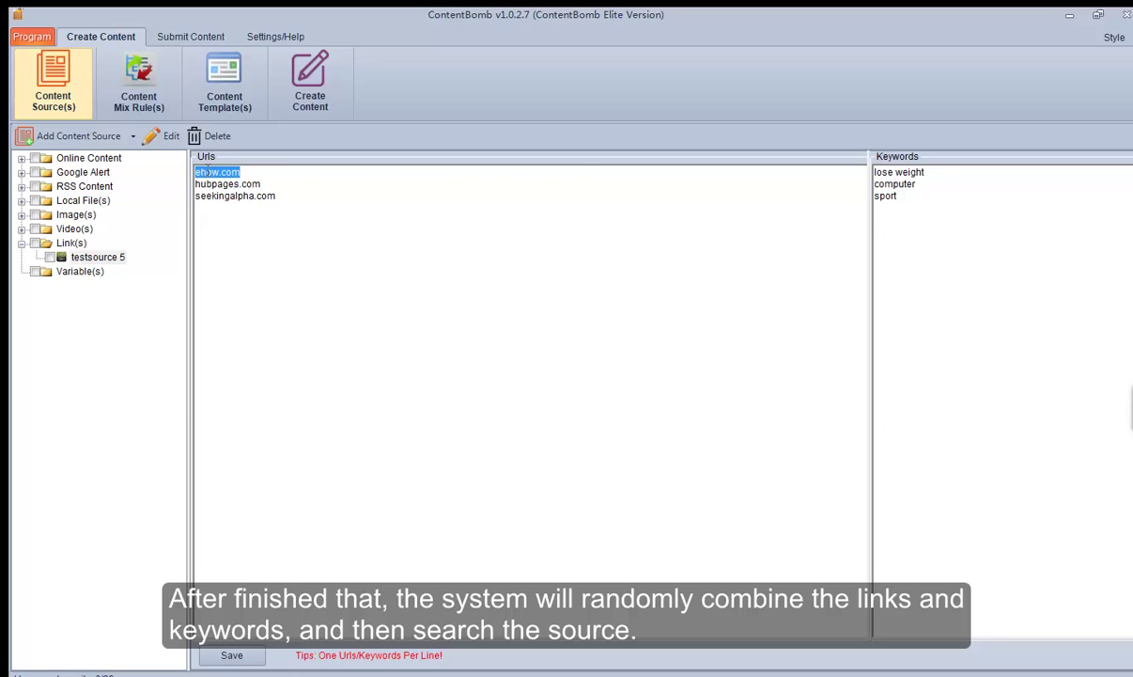
double_click(923, 186)
left_click(883, 196)
left_click(461, 234)
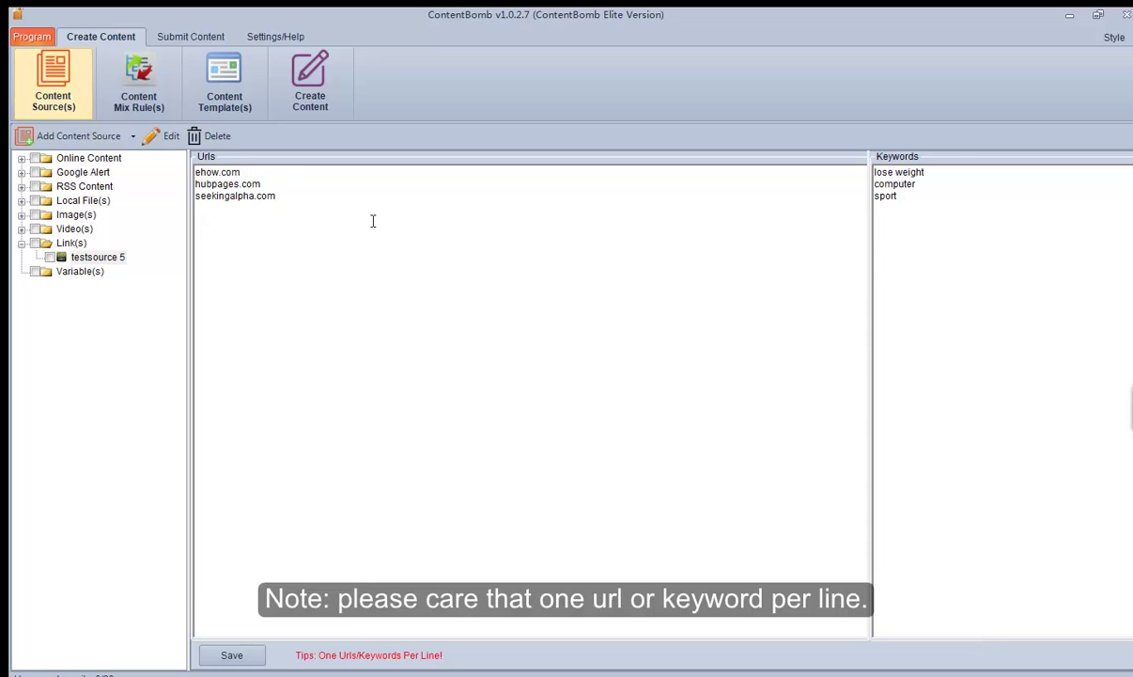
left_click_drag(252, 173, 195, 173)
left_click(902, 196)
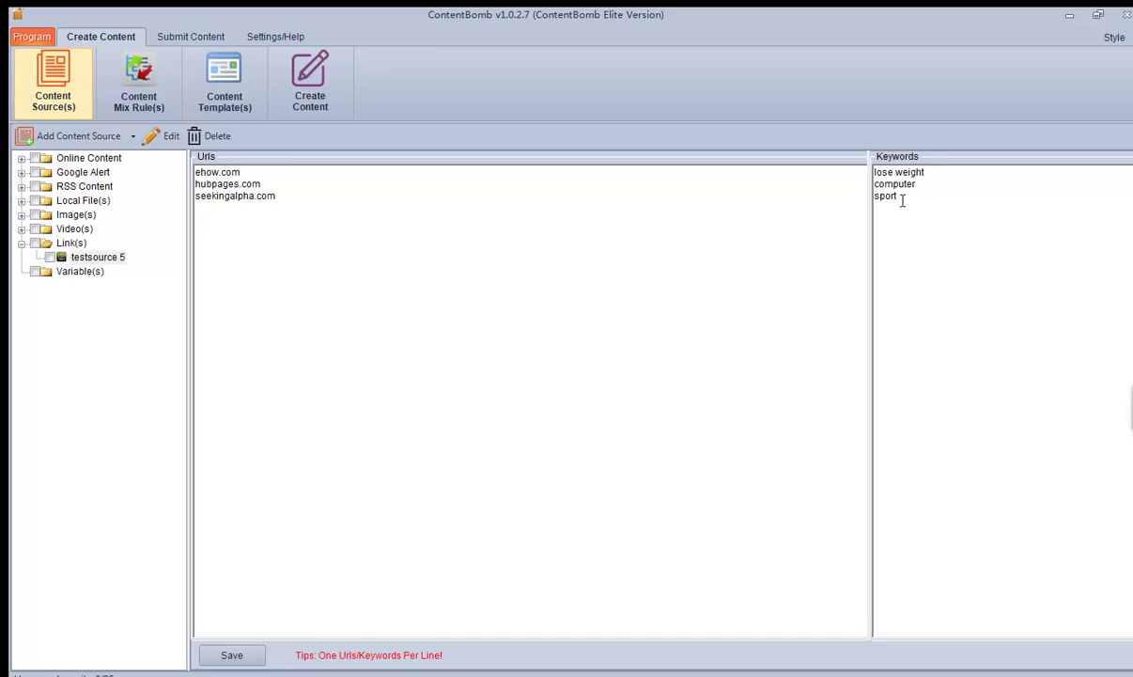
- Save the URLs and keywords of testsource 5 and collapse the Link(s) group
left_click(232, 655)
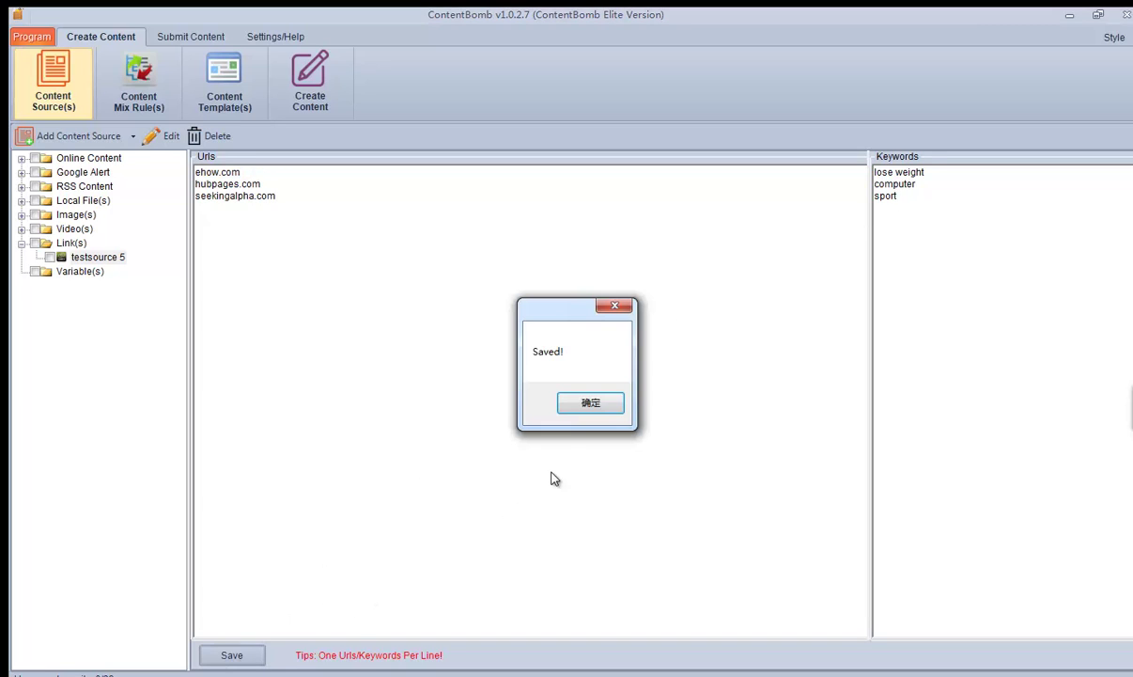
left_click(588, 403)
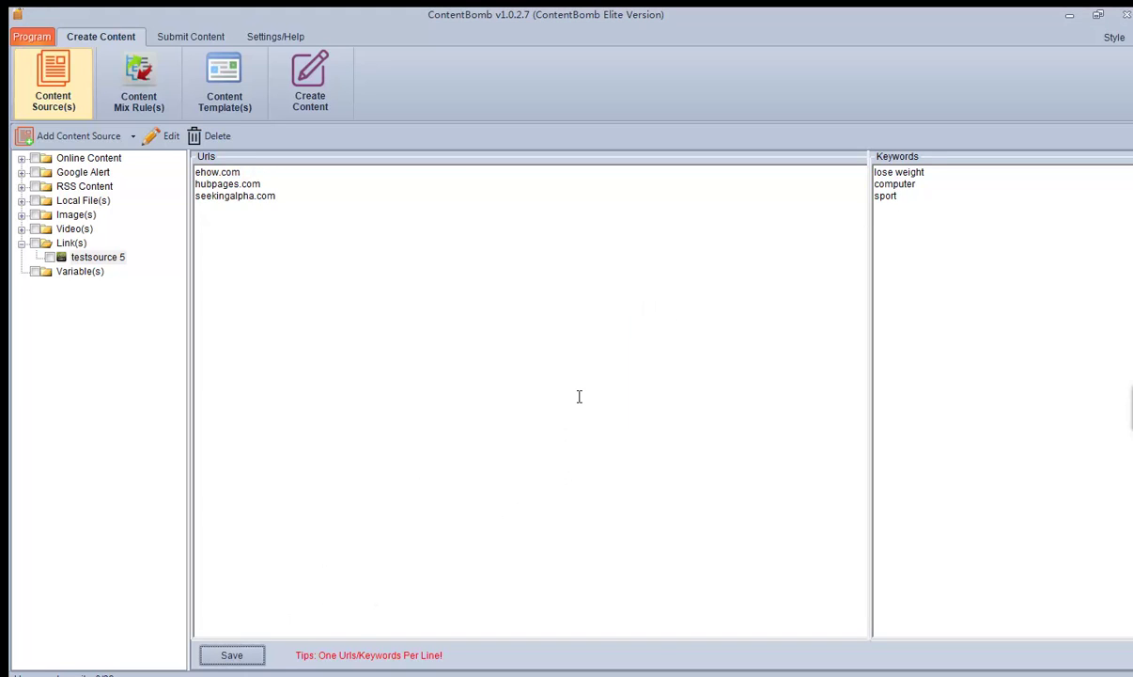
left_click(21, 242)
- Add a new variable source named testsource 6 and save it
left_click(50, 260)
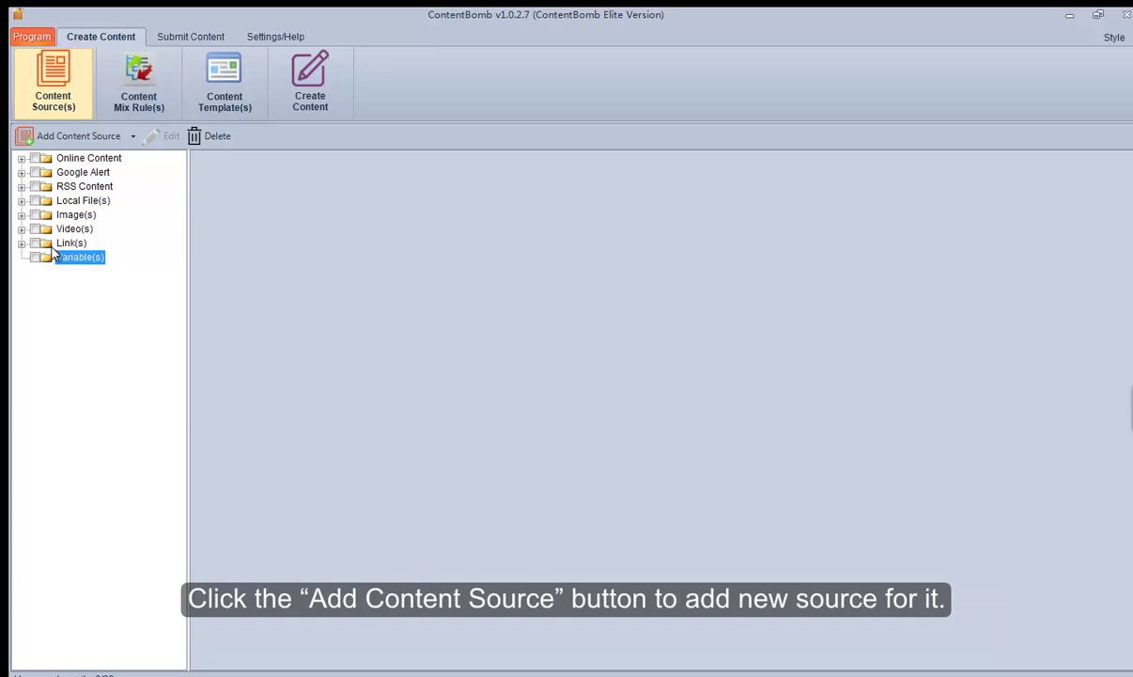
left_click(104, 139)
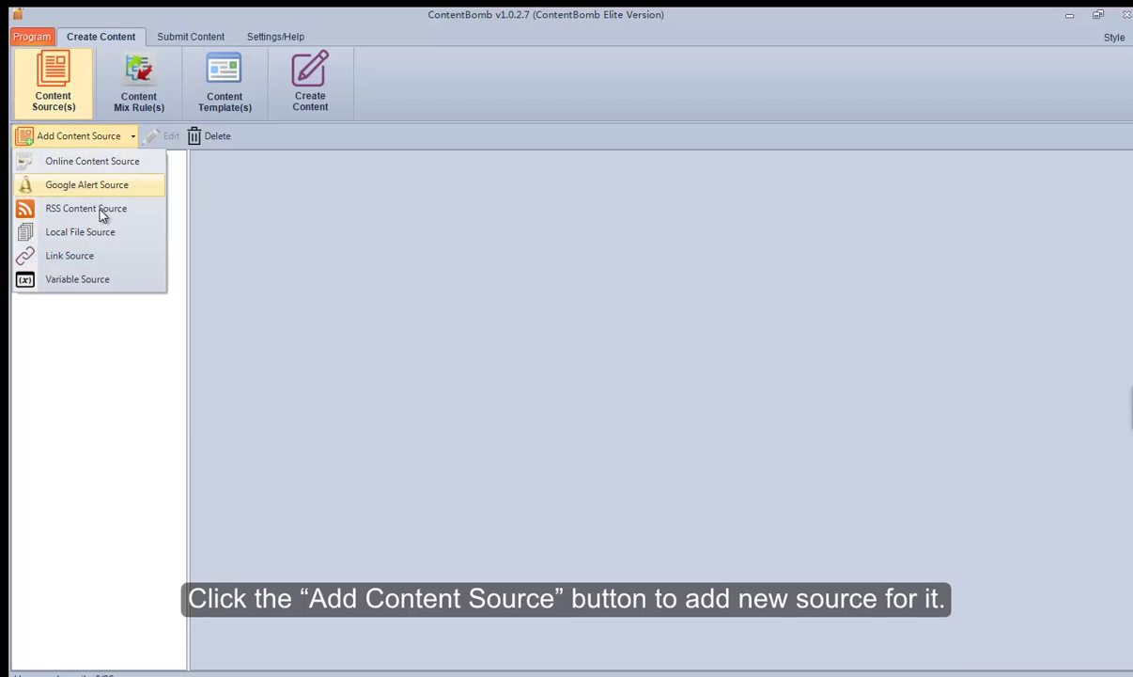
left_click(73, 278)
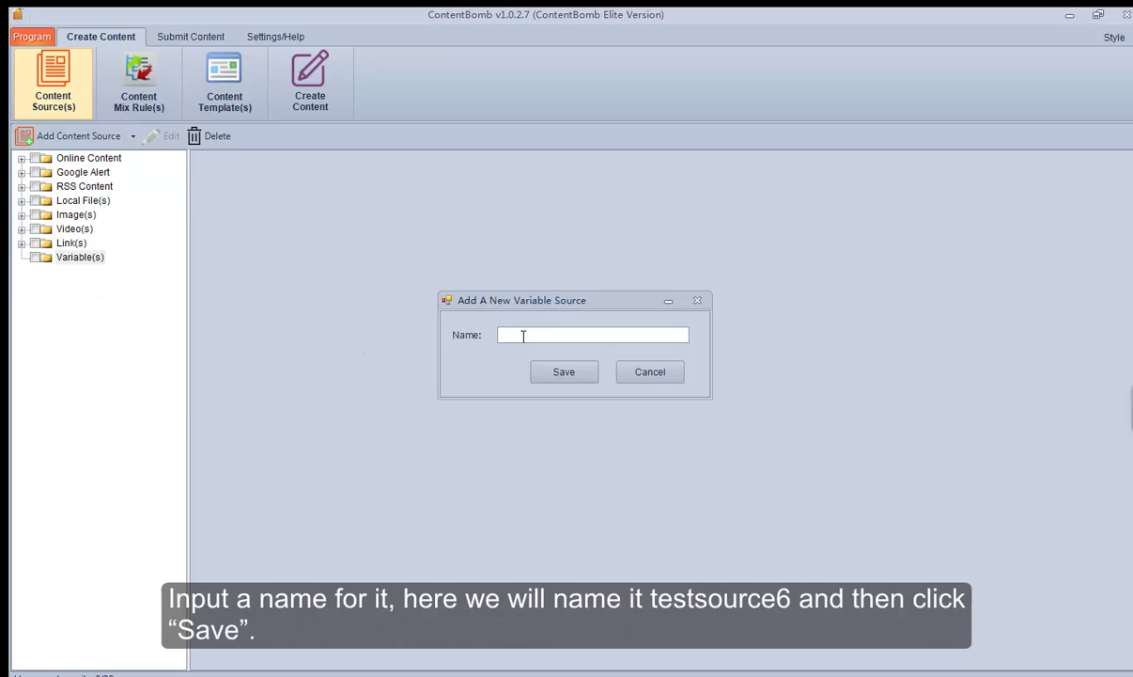
type("testsource6")
left_click(557, 374)
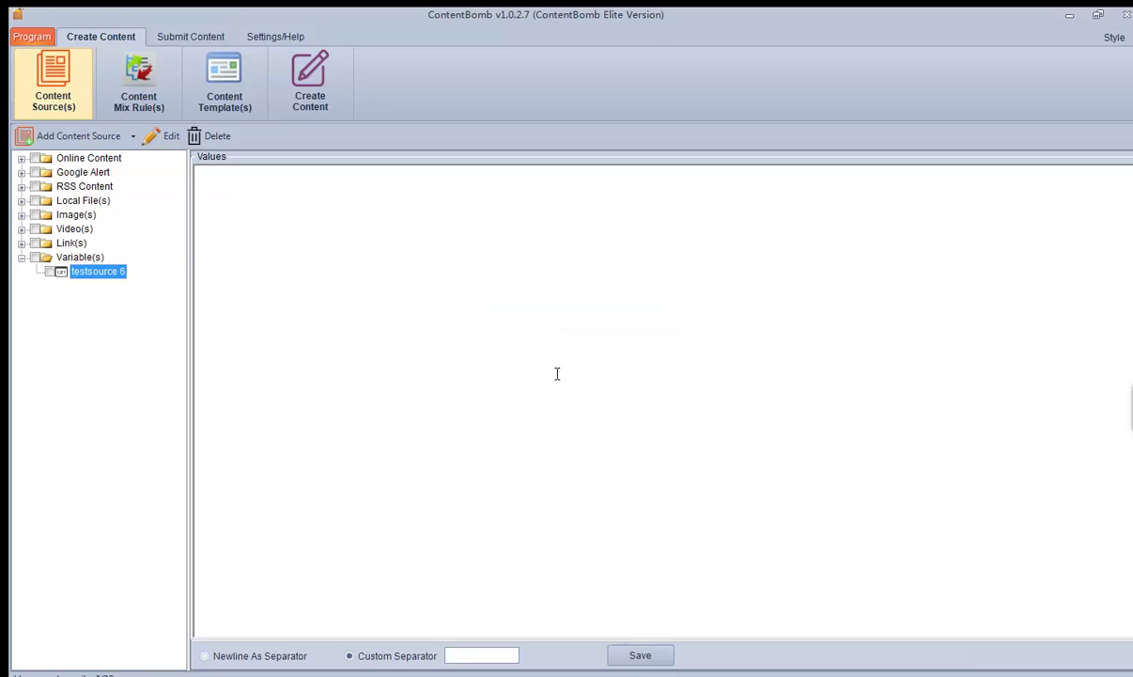
- Enter 00000 and 111110 on separate lines as the values of testsource 6
left_click(226, 192)
type("00000")
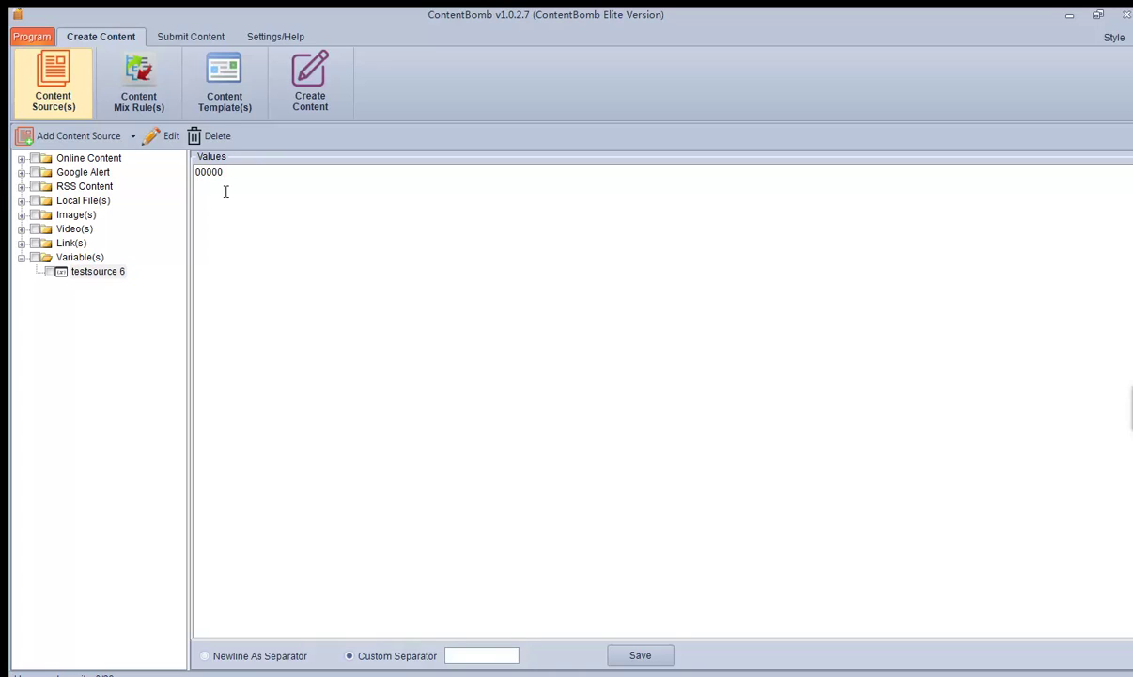
key("Return")
type("111110")
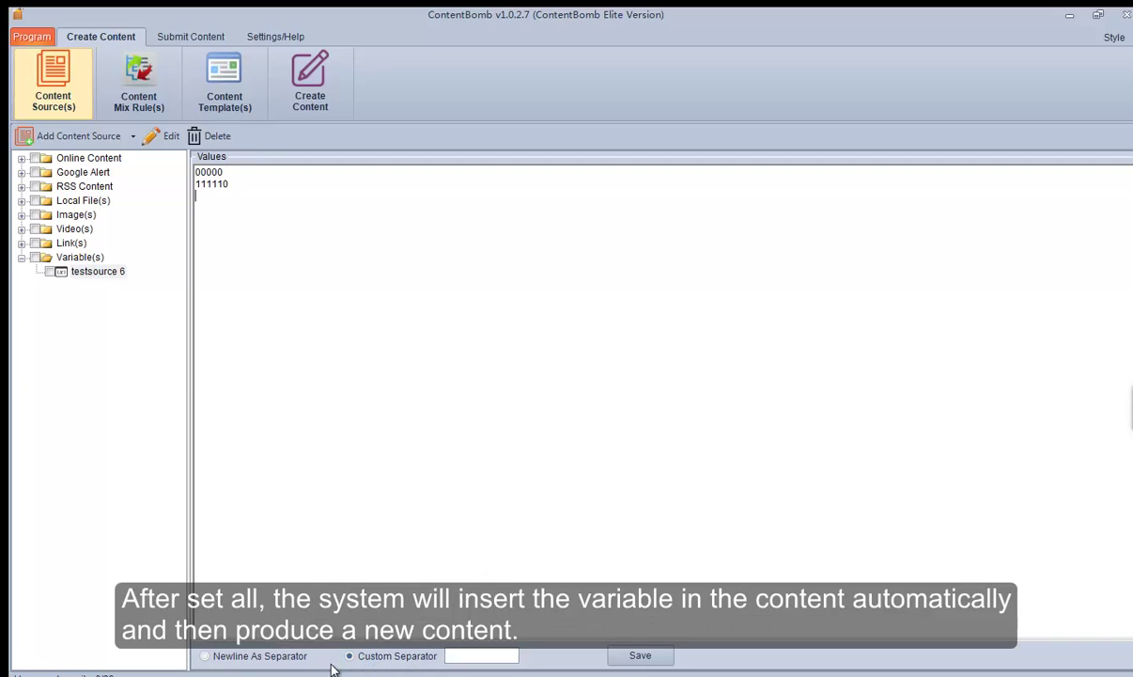
- Save testsource 6 with newline as the separator and collapse the Variable(s) group
left_click(205, 655)
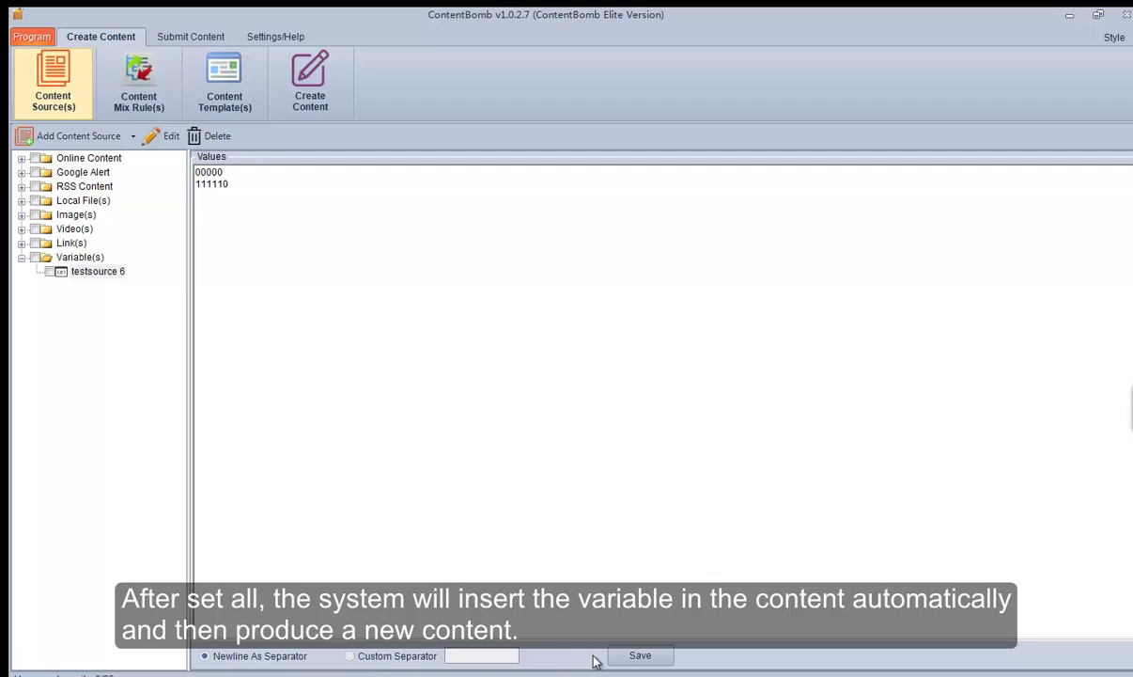
left_click(631, 657)
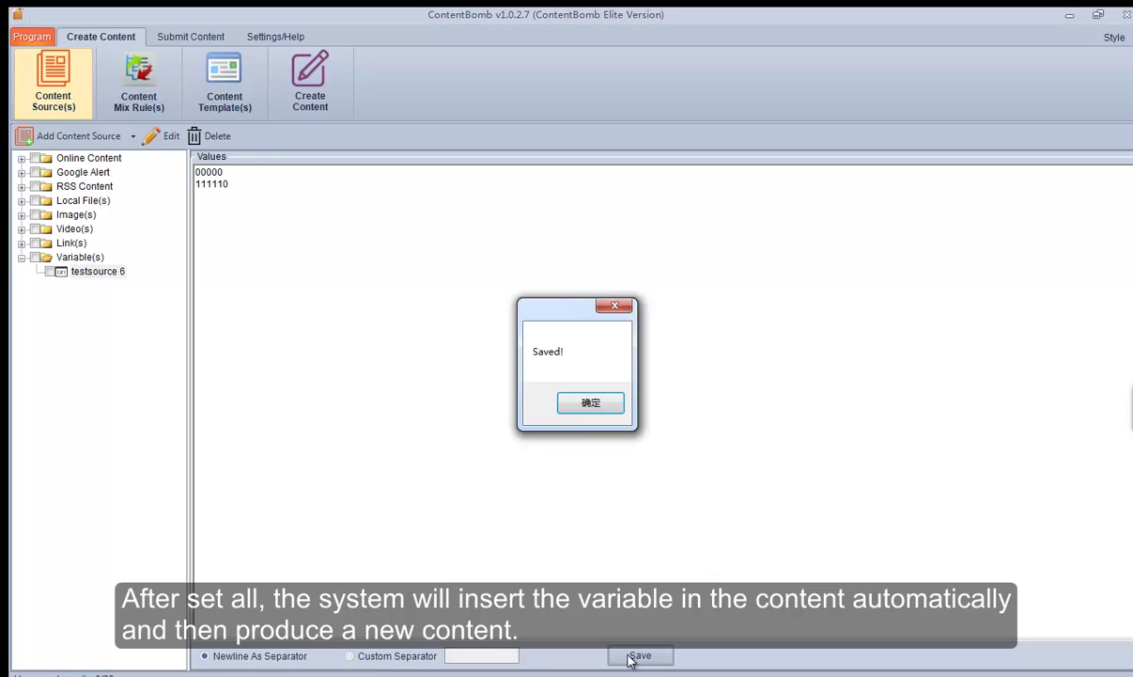
left_click(589, 402)
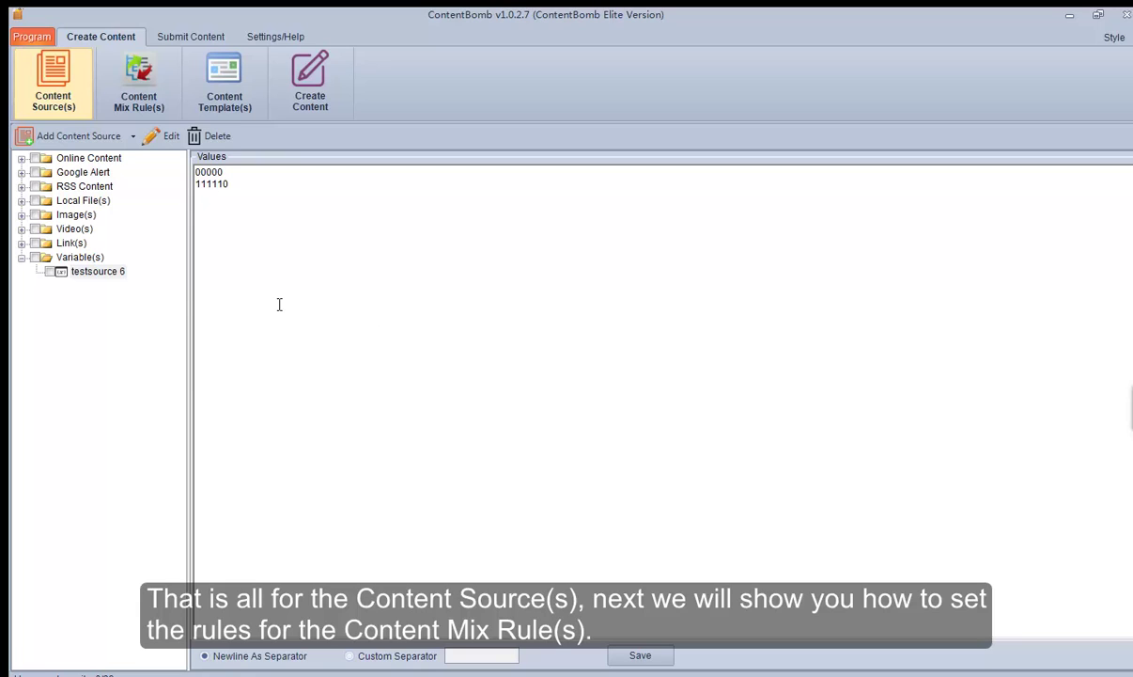
left_click(23, 258)
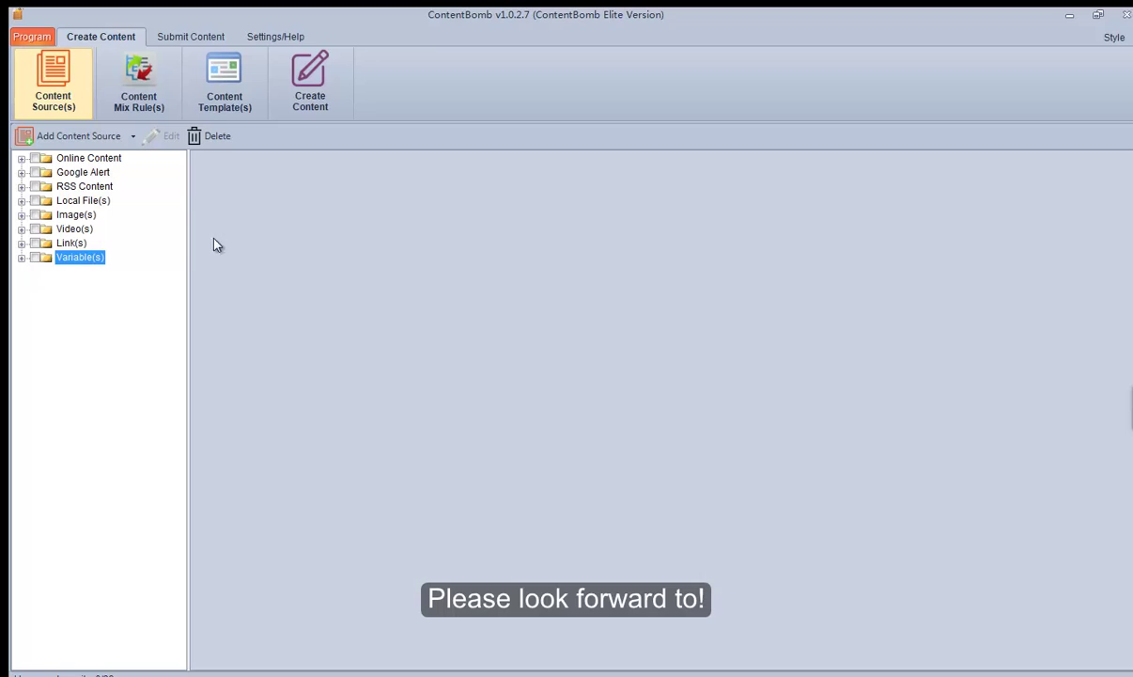